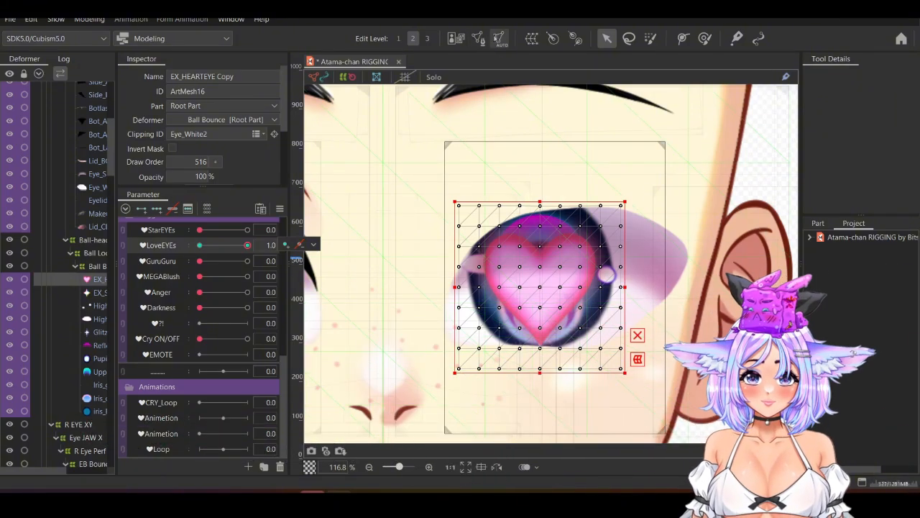
Edit the heart-eye artwork's mesh and subdivide it with 4 Division
left_click(481, 40)
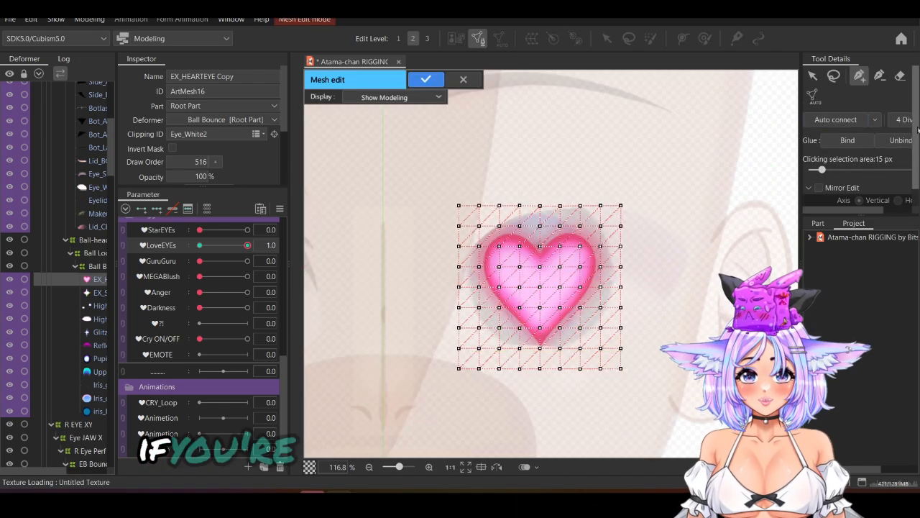
left_click_drag(846, 210, 875, 214)
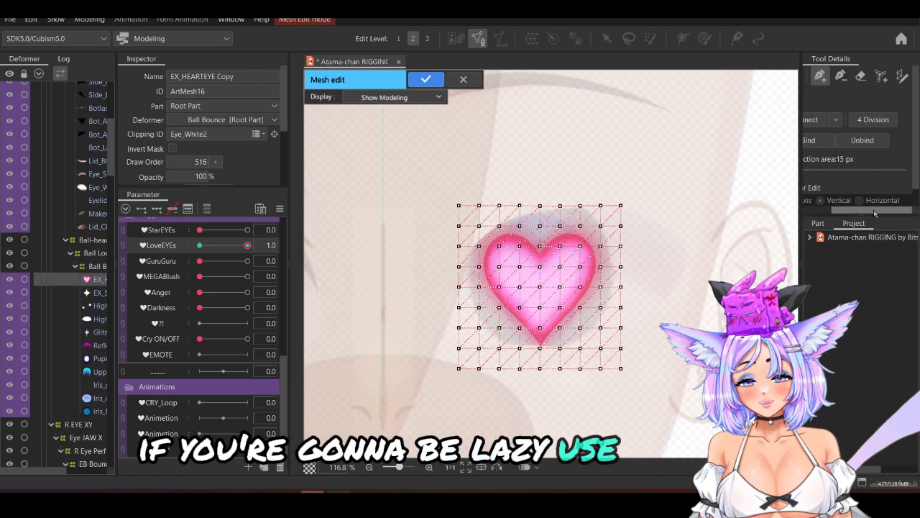
left_click(872, 120)
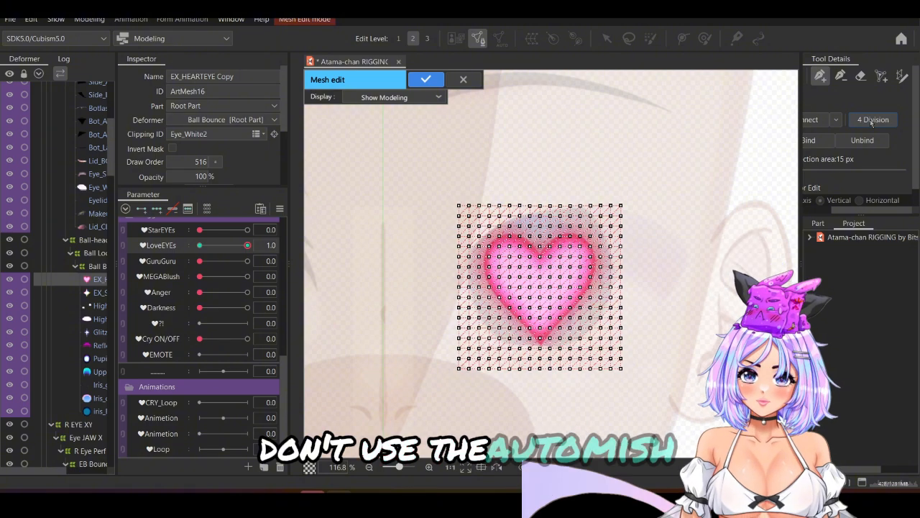
left_click(872, 121)
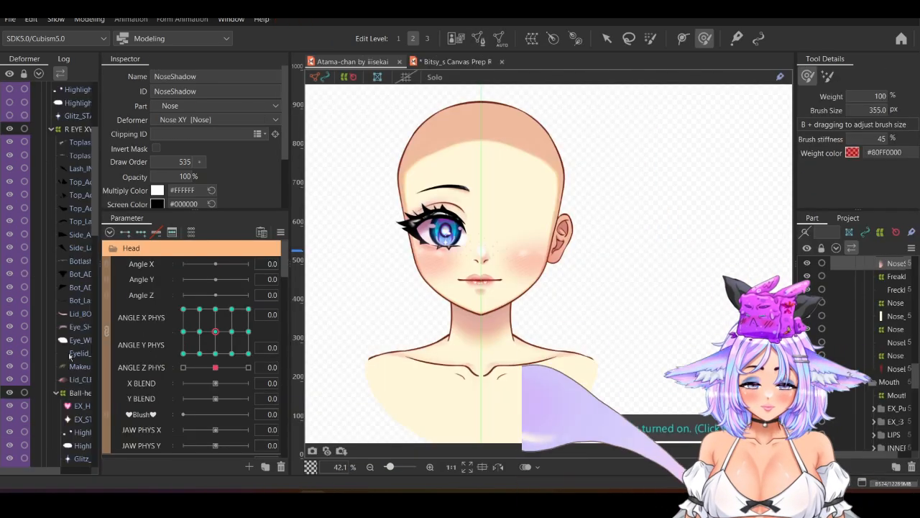
Create a warp deformer named Eye JAW X as the parent of the right eye's parts, including the Ball-headXY deformer
left_click(69, 394, "shift")
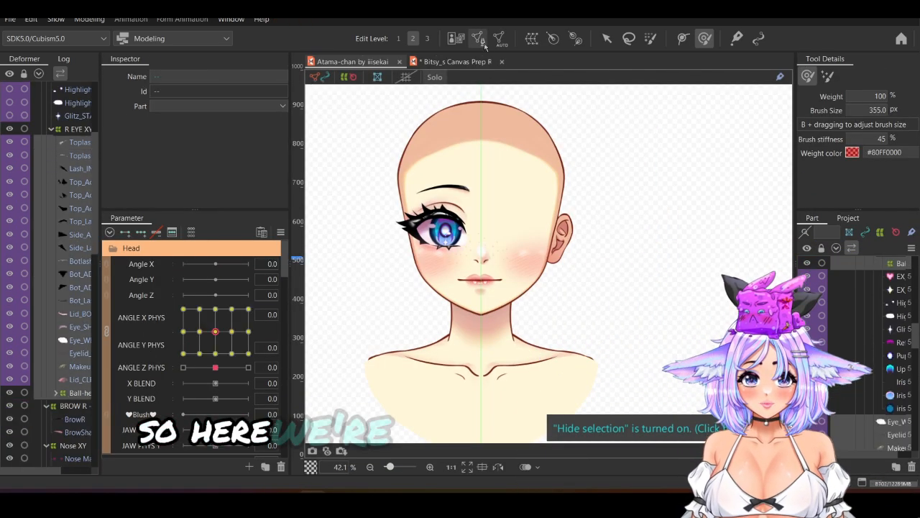
left_click(532, 39)
triple_click(410, 171)
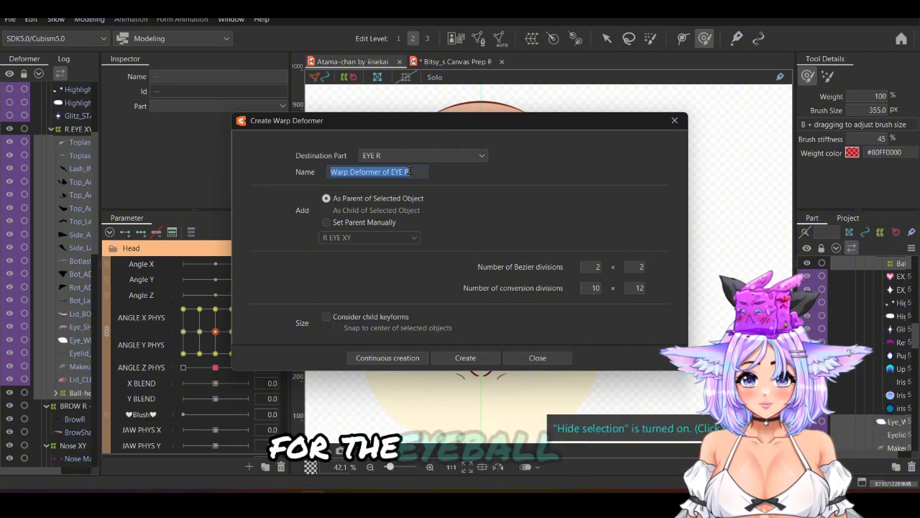
type("Eye JAW X")
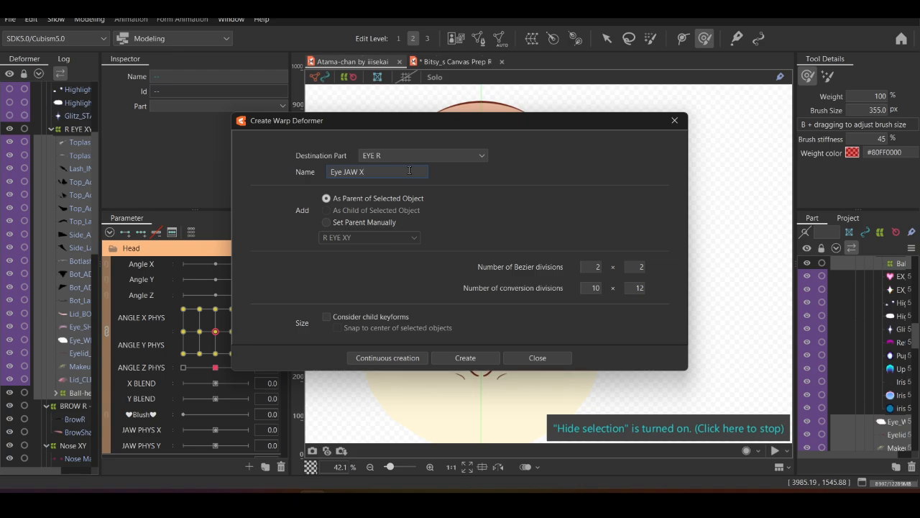
key("Return")
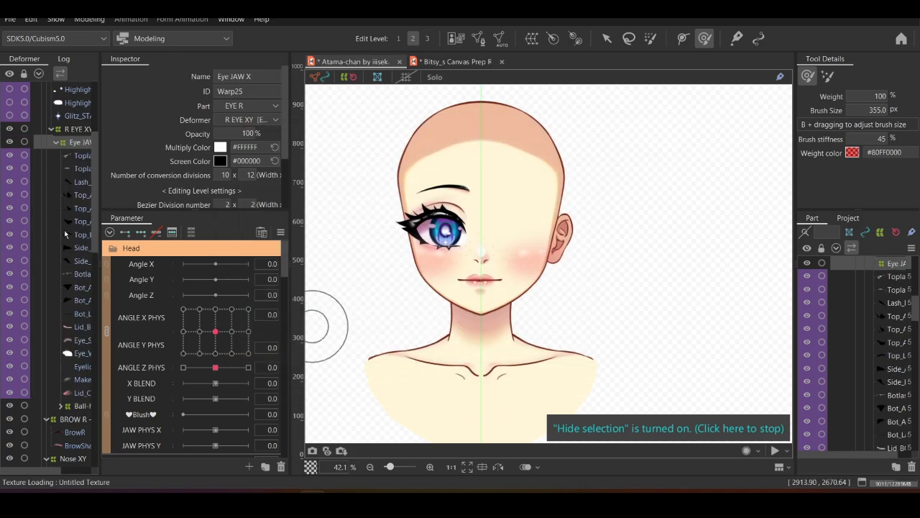
Rename the second JawOpen parameter in the Mouth PerfectSync group to MouthOpen
scroll(176, 279, "down", 10)
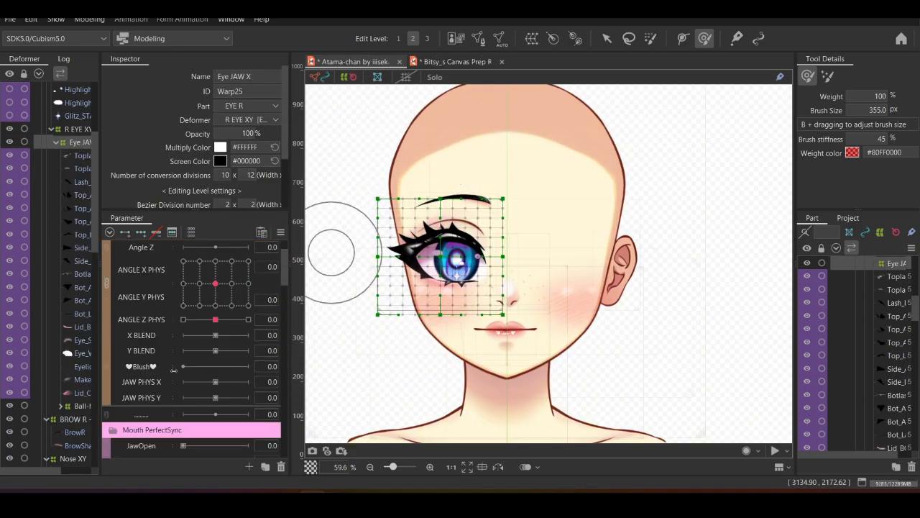
double_click(156, 270)
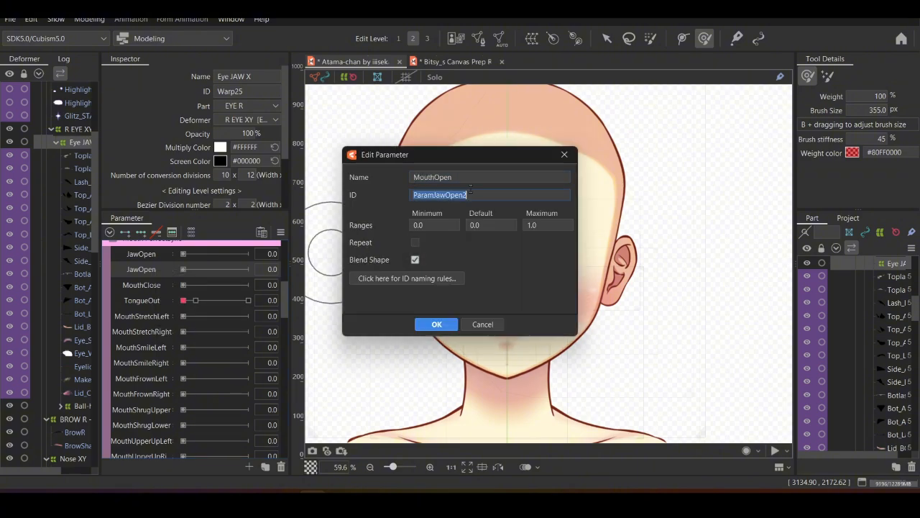
left_click(432, 323)
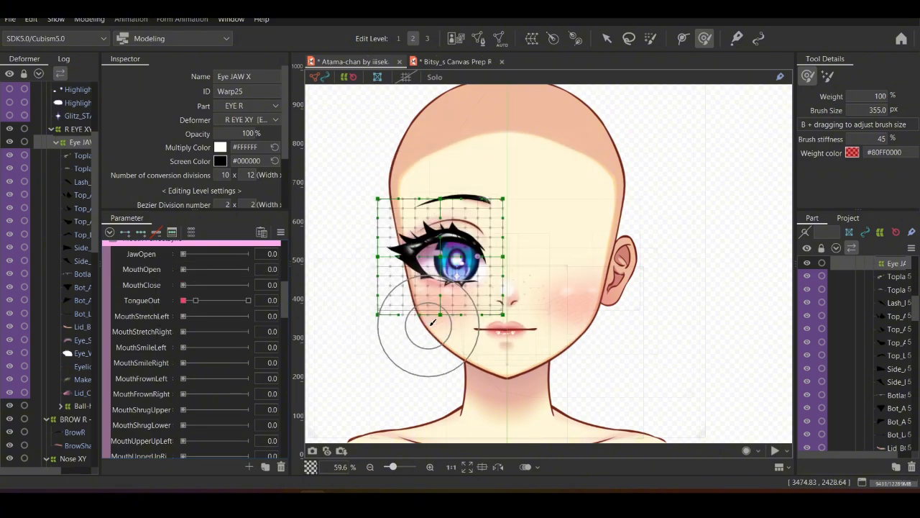
scroll(179, 317, "up", 10)
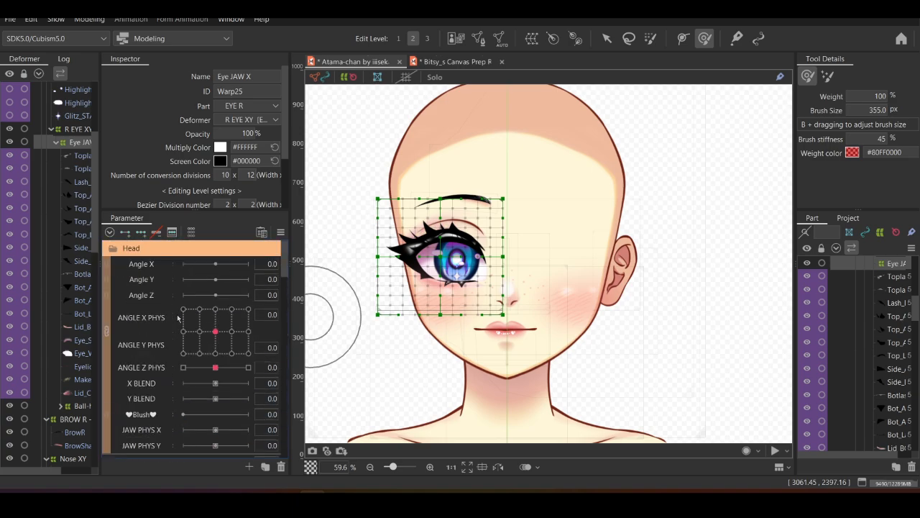
Create a warp deformer named Ball Look as the parent of all the eyeball artwork inside the right eye's Ball-headXY deformer
left_click(75, 156)
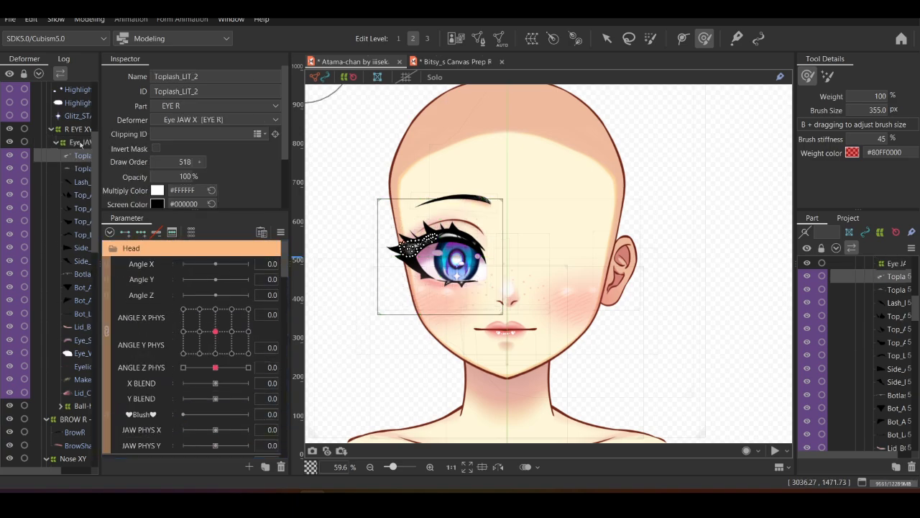
scroll(51, 347, "down", 2)
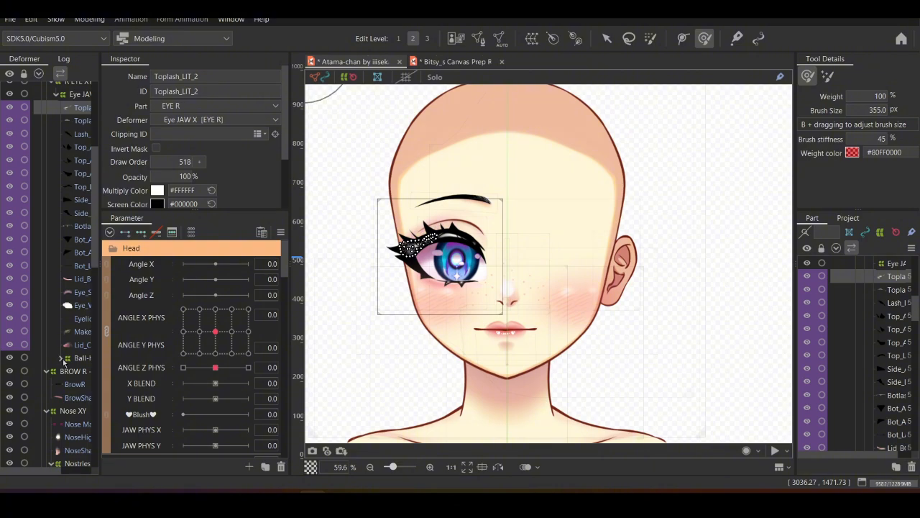
left_click(65, 359)
left_click(61, 358)
scroll(72, 359, "down", 4)
left_click(82, 275)
left_click(85, 406, "shift")
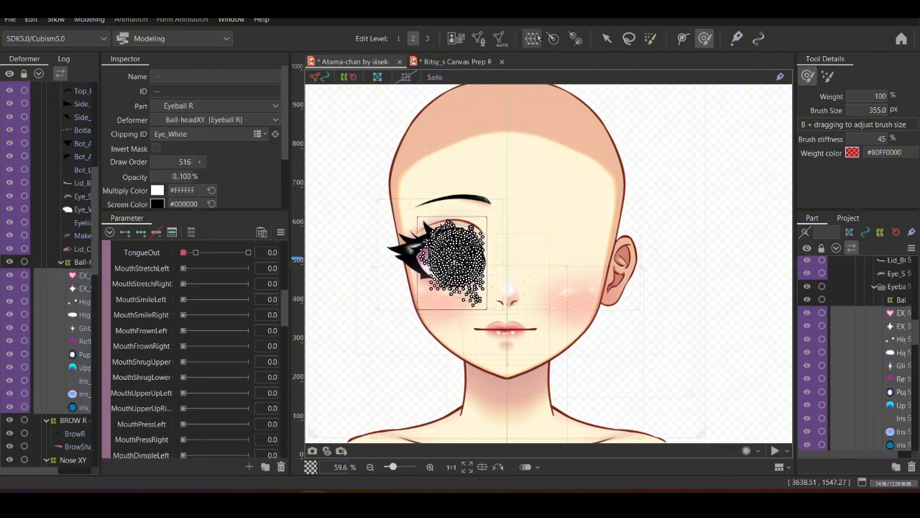
left_click(534, 38)
type("Ball Look")
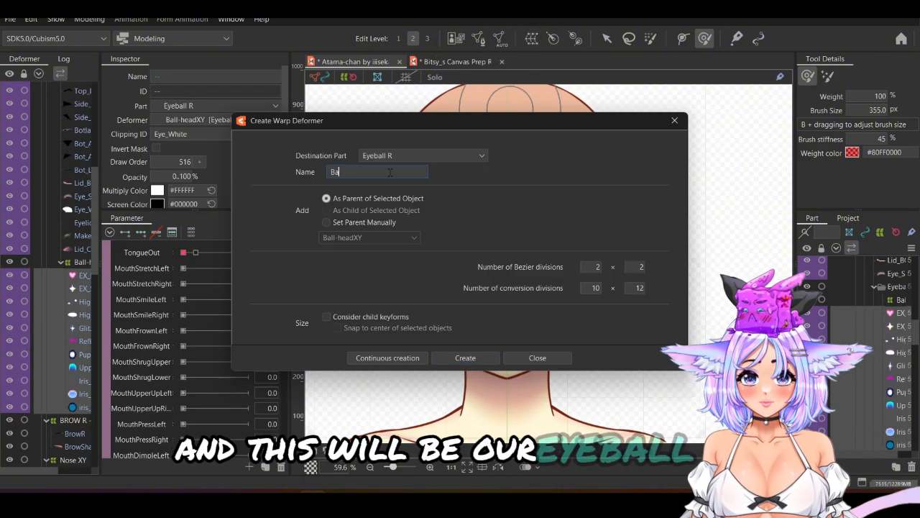
left_click(465, 357)
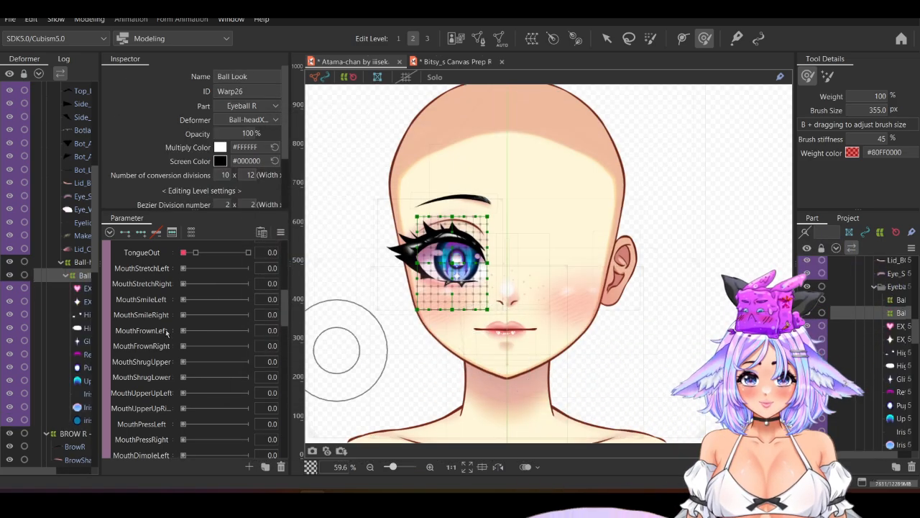
Add three keys on both Eyeball X and Eyeball Y to the Ball Look deformer
scroll(146, 340, "down", 10)
left_click(146, 340)
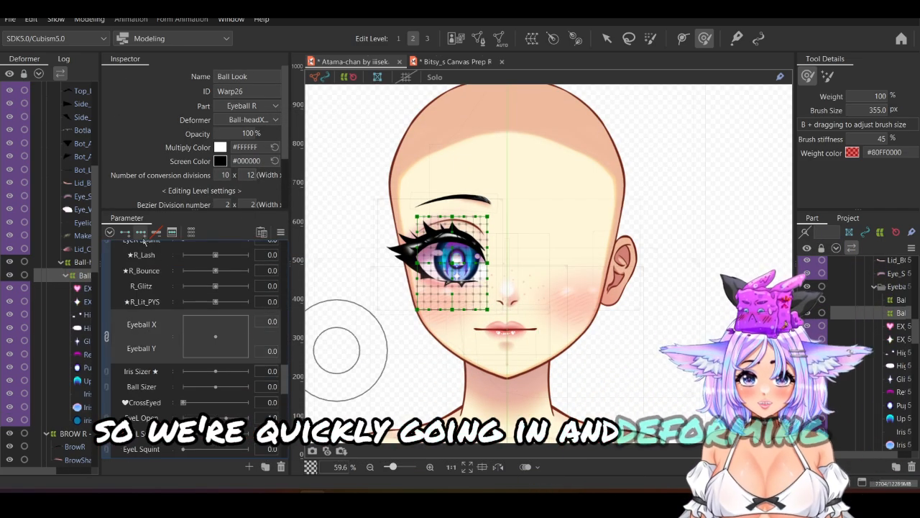
left_click(141, 232)
scroll(419, 309, "up", 3)
At Eyeball X -1.0, narrow and curve the outer side of the Ball Look grid to suggest 3D rotation
left_click(606, 38)
left_click_drag(215, 338, 183, 338)
scroll(360, 180, "down", 3)
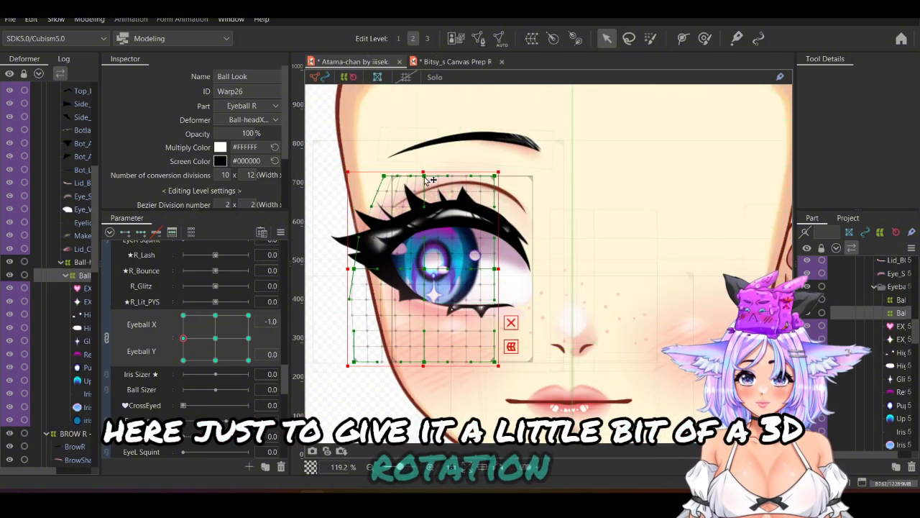
left_click_drag(425, 176, 440, 177)
left_click_drag(424, 361, 440, 361)
left_click_drag(355, 362, 383, 361)
left_click_drag(355, 269, 372, 271)
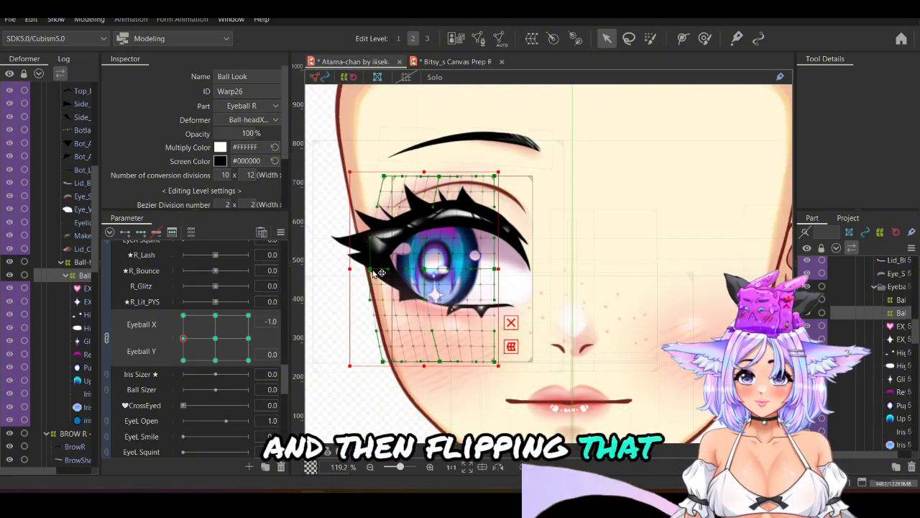
left_click_drag(383, 361, 406, 356)
left_click_drag(384, 176, 450, 178)
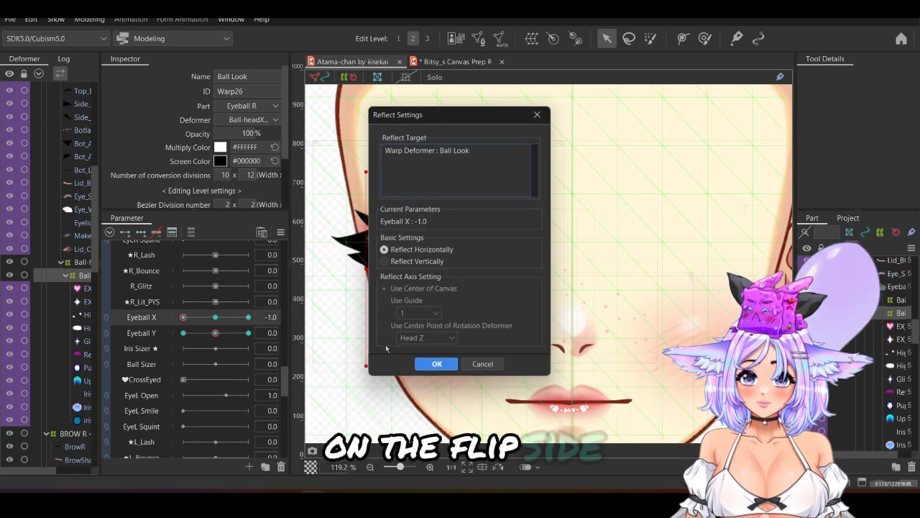
Reflect the Ball Look motion horizontally from Eyeball X -1.0 and link Eyeball X with Eyeball Y again
key("Return")
left_click(183, 317)
left_click(107, 318)
Refine the inner side of the Ball Look grid at Eyeball X 1.0 and check the sideways eye movement
left_click_drag(183, 338, 248, 338)
left_click_drag(494, 270, 485, 270)
left_click(758, 38)
left_click_drag(557, 192, 543, 195)
left_click(606, 38)
left_click(180, 343)
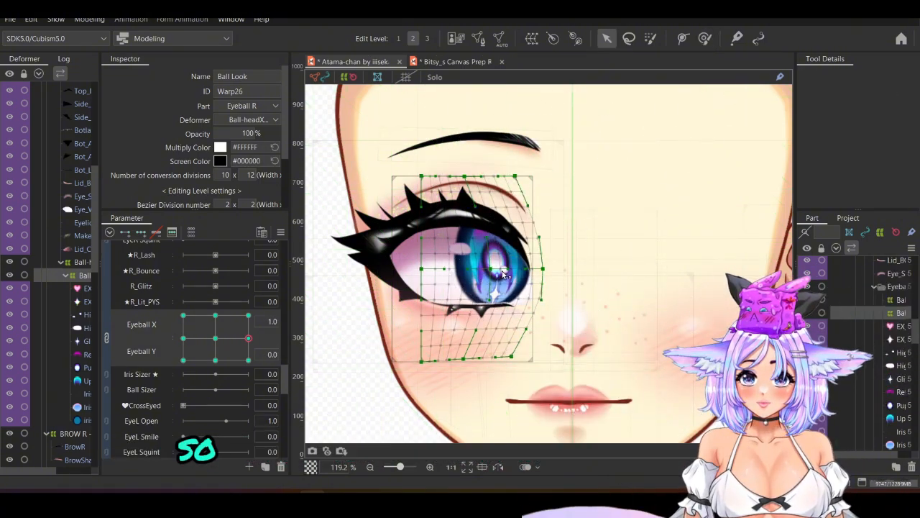
left_click_drag(181, 344, 170, 347)
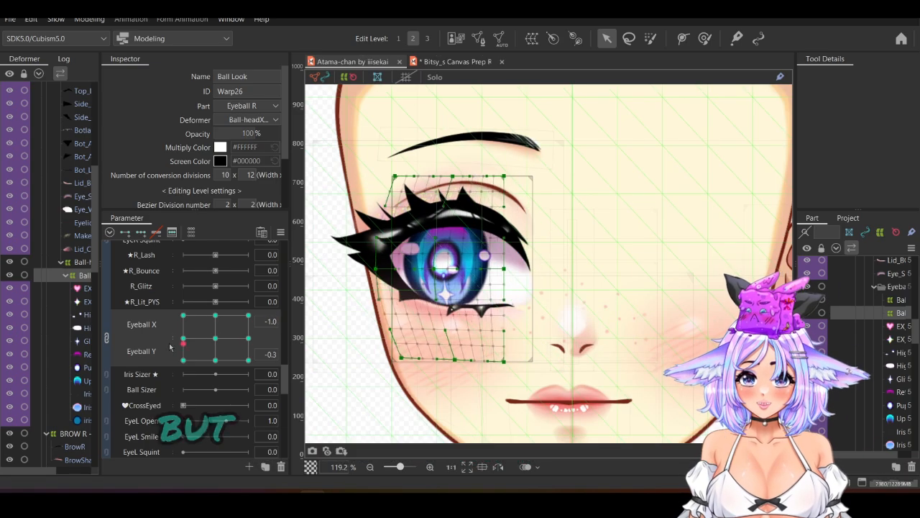
At Eyeball Y 1.0, raise the lower edge of the Ball Look grid, round its upper part, and save the model
left_click(215, 315)
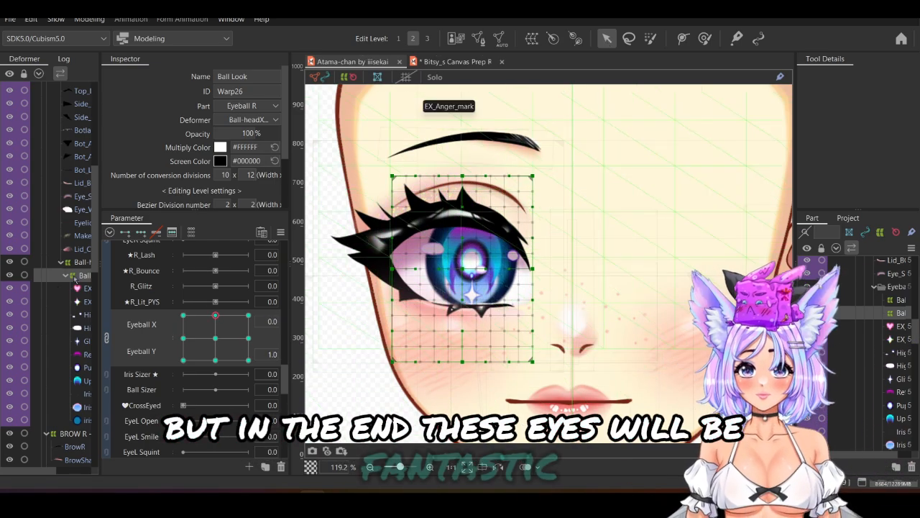
left_click_drag(462, 365, 462, 345)
left_click_drag(462, 258, 464, 252)
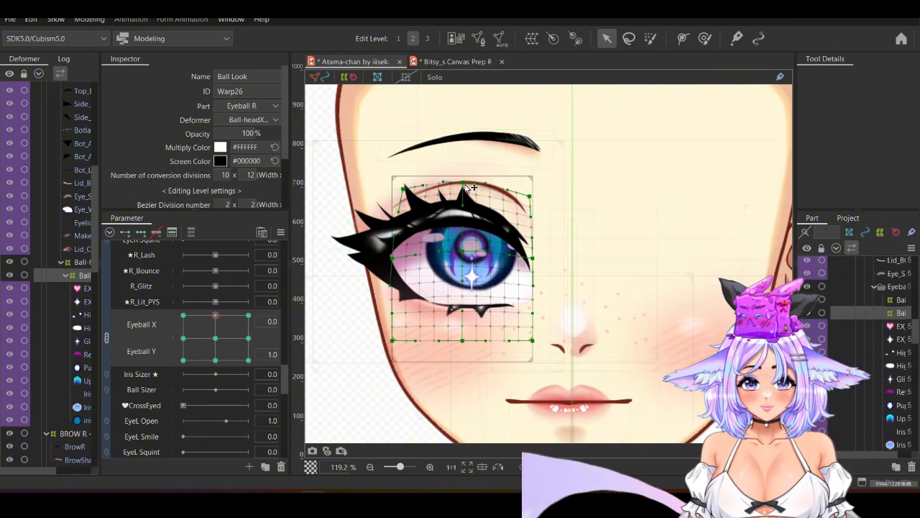
key("ctrl+s")
At Eyeball Y -1.0, lower the upper corners of the Ball Look grid and pull its bottom corners up
left_click(214, 360)
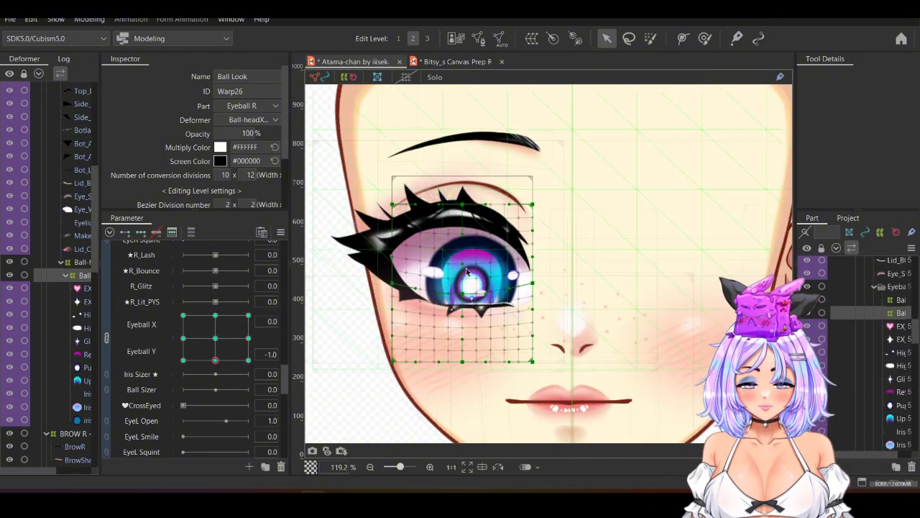
left_click_drag(404, 222, 404, 224)
left_click_drag(533, 205, 531, 228)
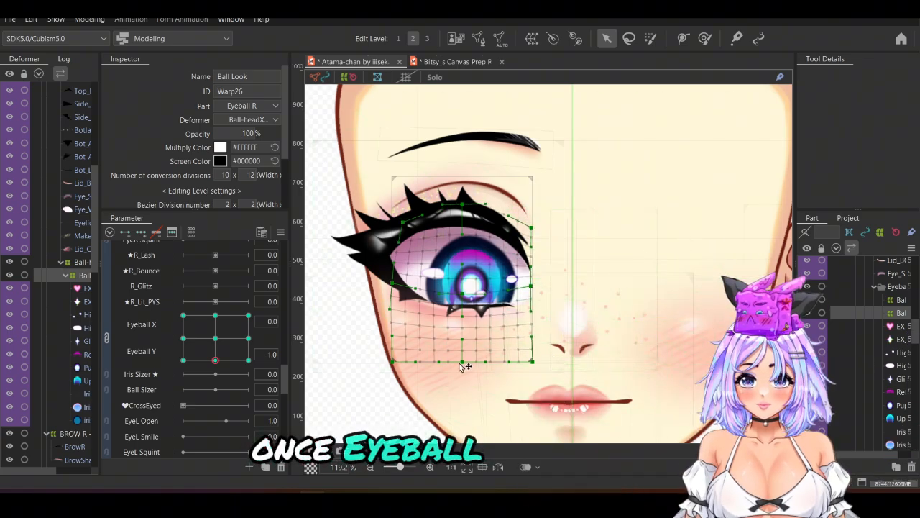
left_click_drag(533, 362, 530, 352)
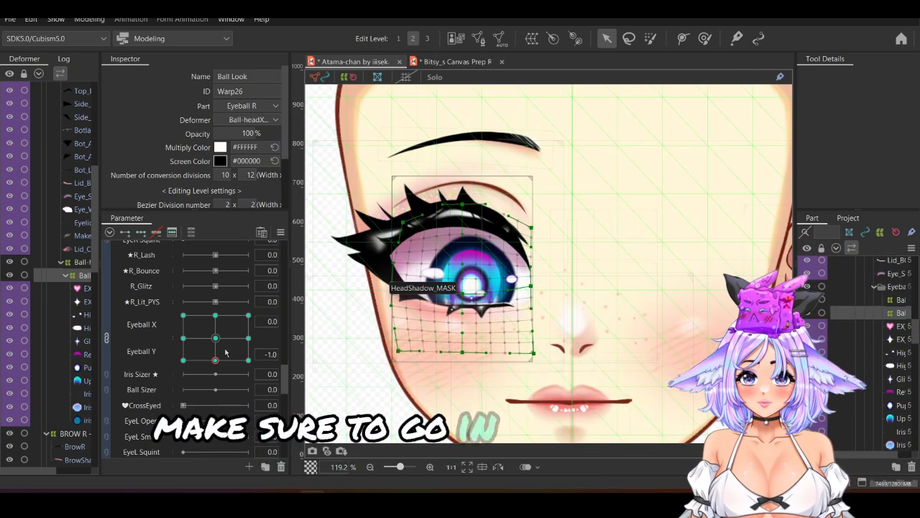
Synthesize the corner forms of Eyeball X and Eyeball Y for the Ball Look deformer
left_click(216, 338)
left_click(280, 232)
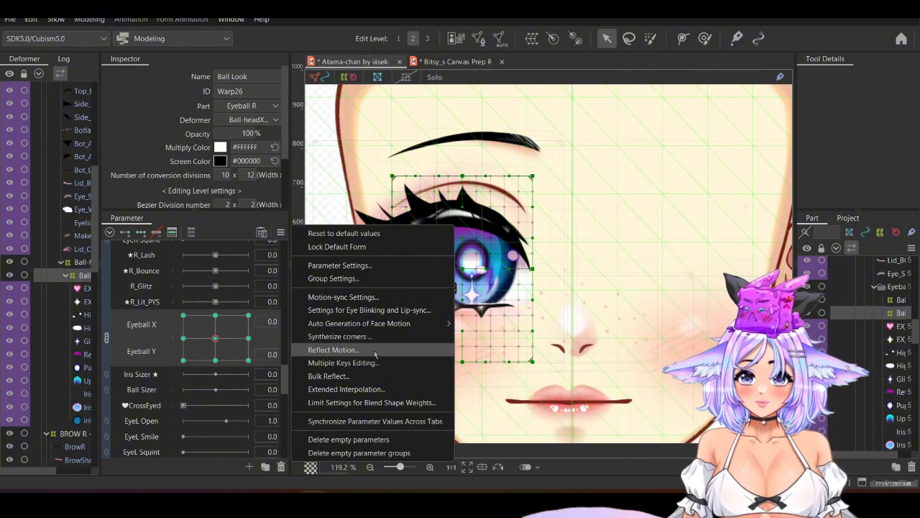
left_click(338, 336)
left_click(437, 360)
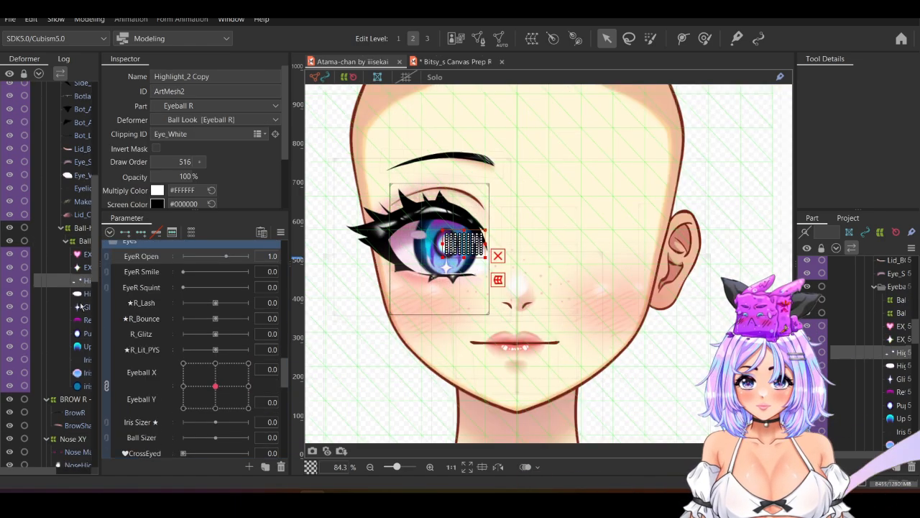
Add three keys on Eyeball X, Eyeball Y and R_Glitz to the right eye's two highlights and glitz star
left_click(83, 306, "shift")
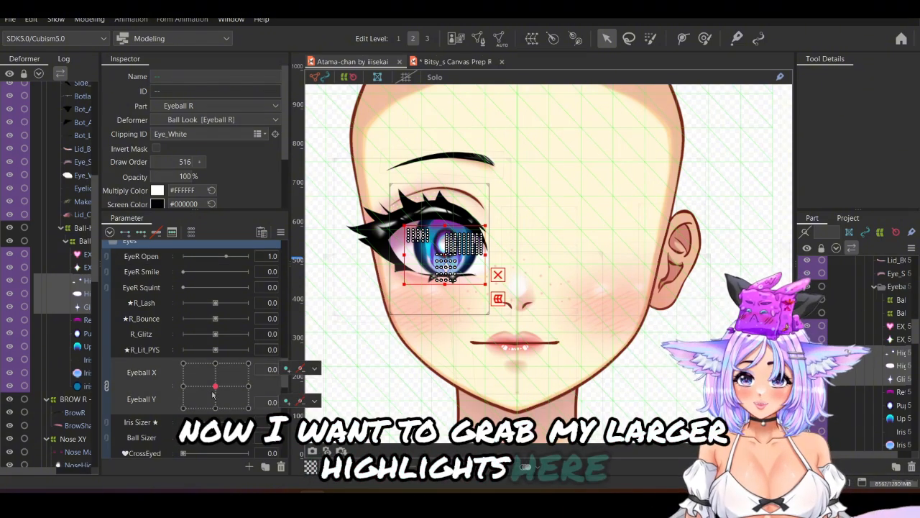
left_click(140, 233)
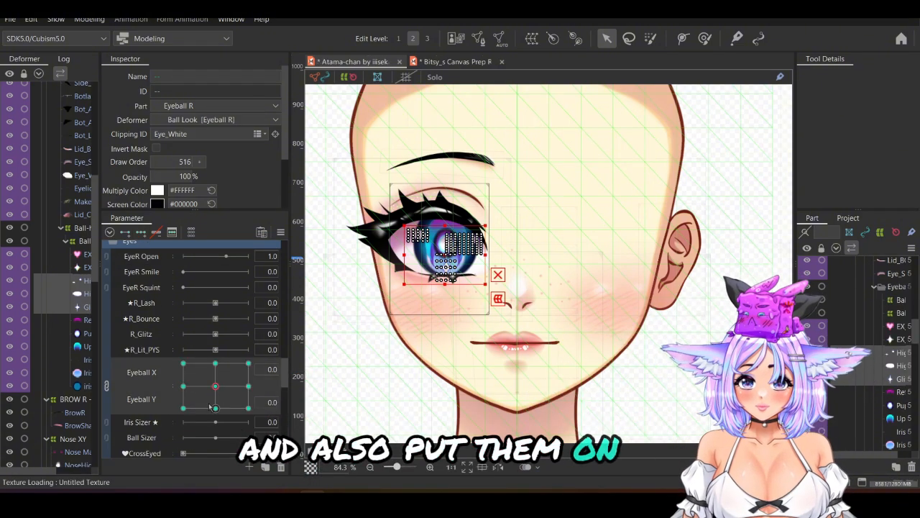
scroll(201, 402, "down", 2)
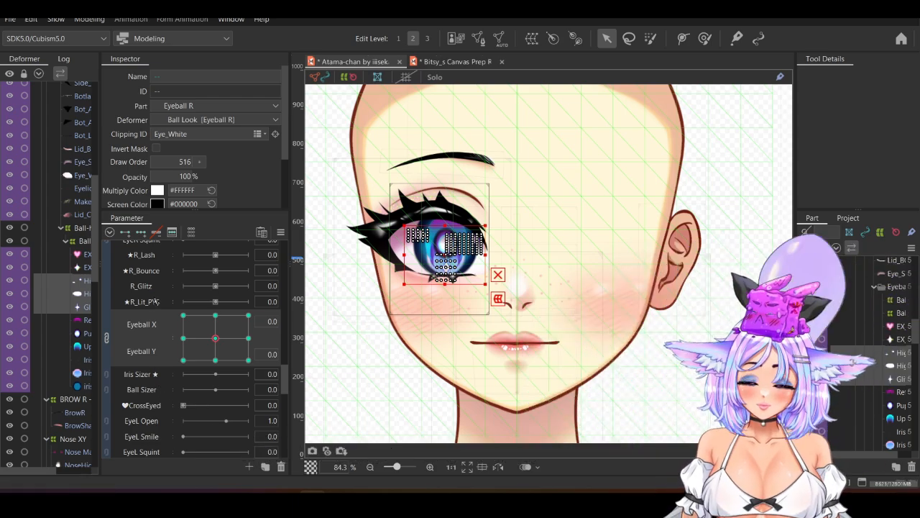
left_click(142, 232)
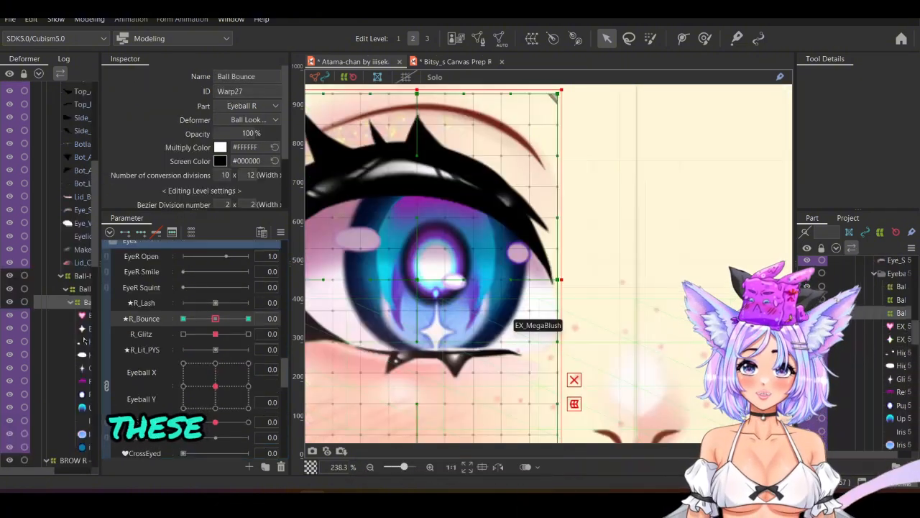
left_click(84, 342)
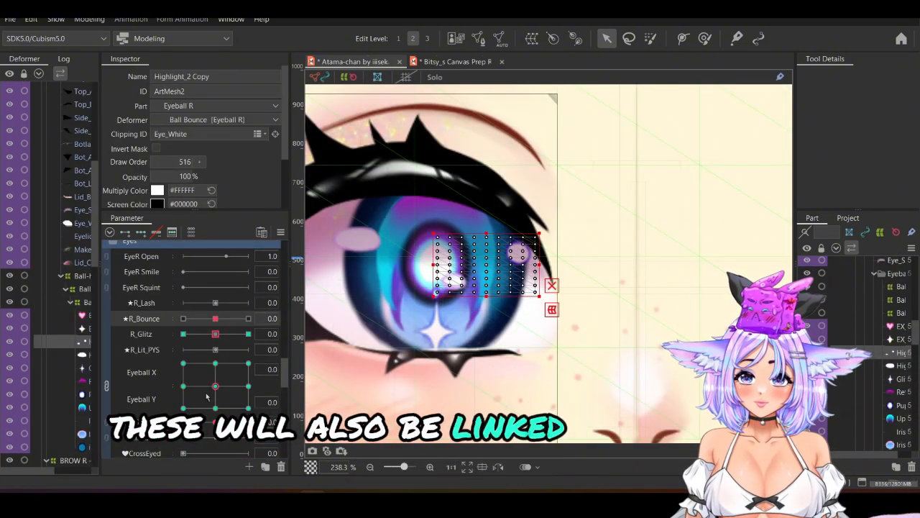
At Eyeball Y 1.0, lower both highlights of the right eye slightly and adjust the glitz star to match
scroll(207, 396, "down", 2)
left_click_drag(215, 338, 215, 315)
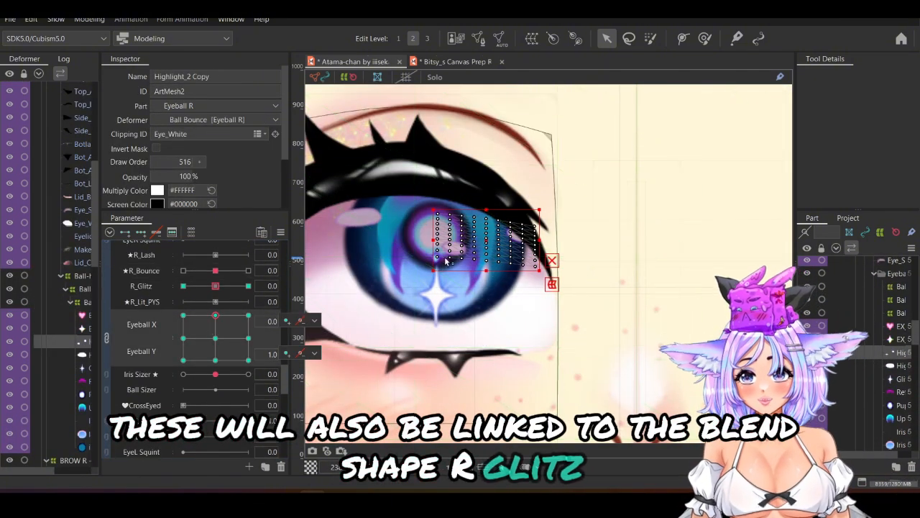
left_click_drag(486, 244, 487, 254)
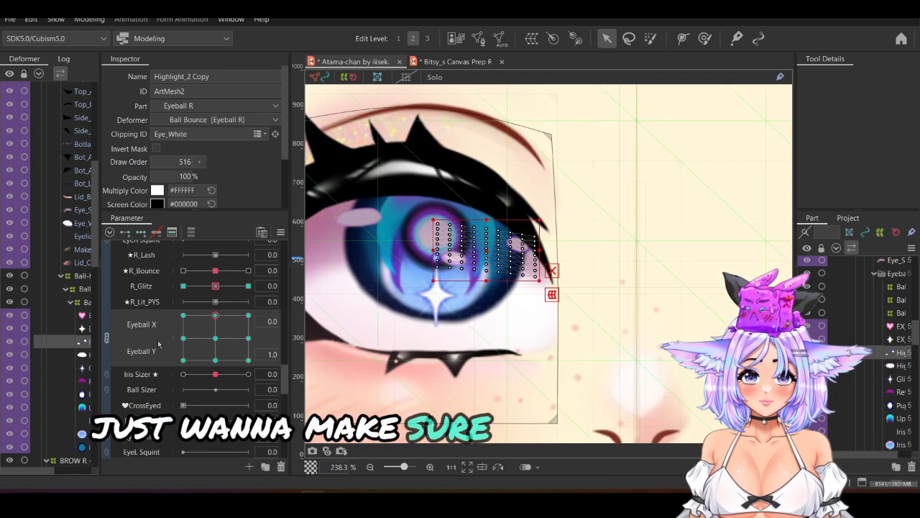
left_click(84, 367)
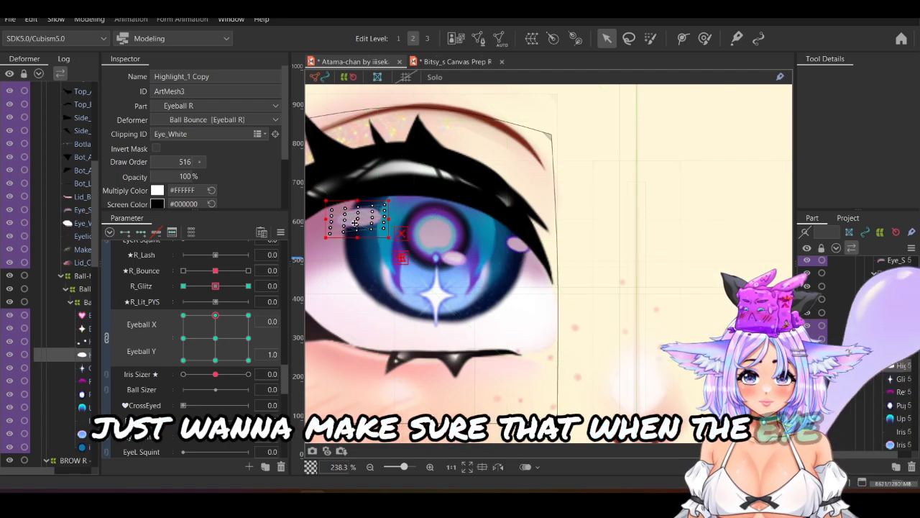
left_click(85, 368)
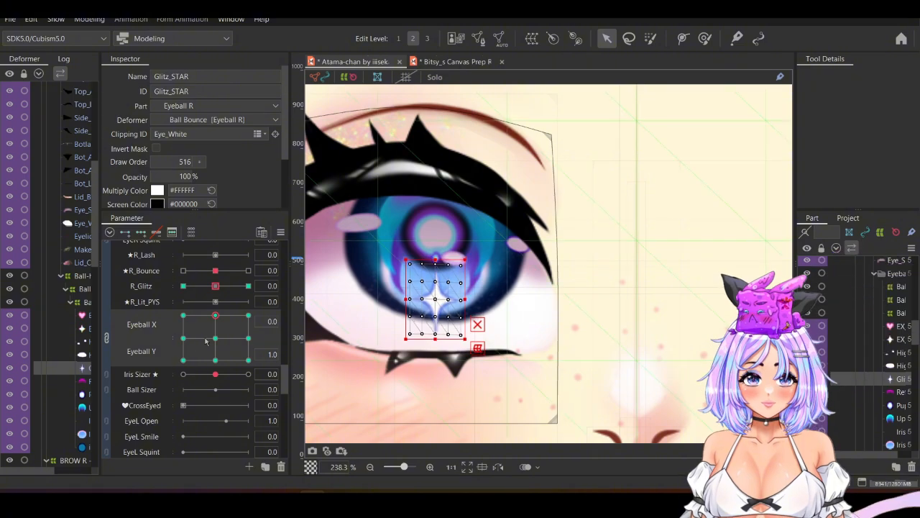
At Eyeball Y -1.0, adjust the glitz star, raise Highlight_2 Copy and fit Highlight_1 Copy to the lowered eyeball
left_click(214, 360)
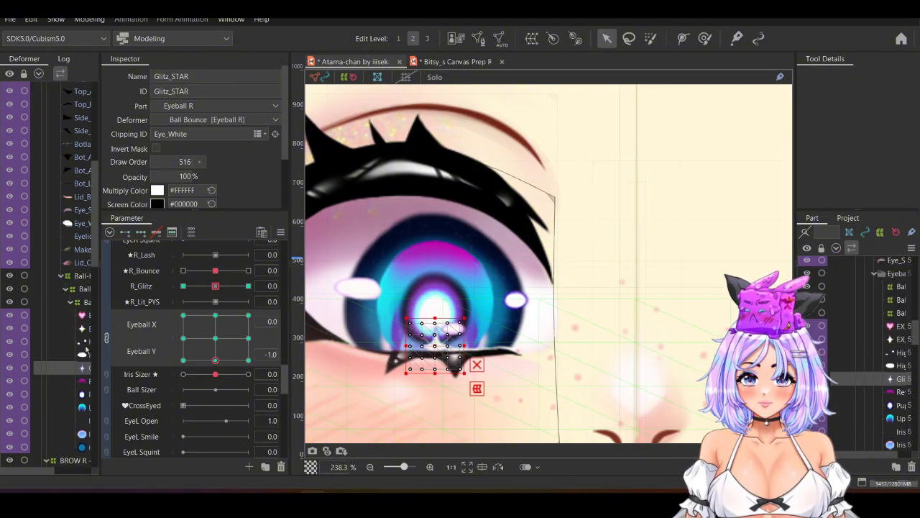
left_click(85, 344)
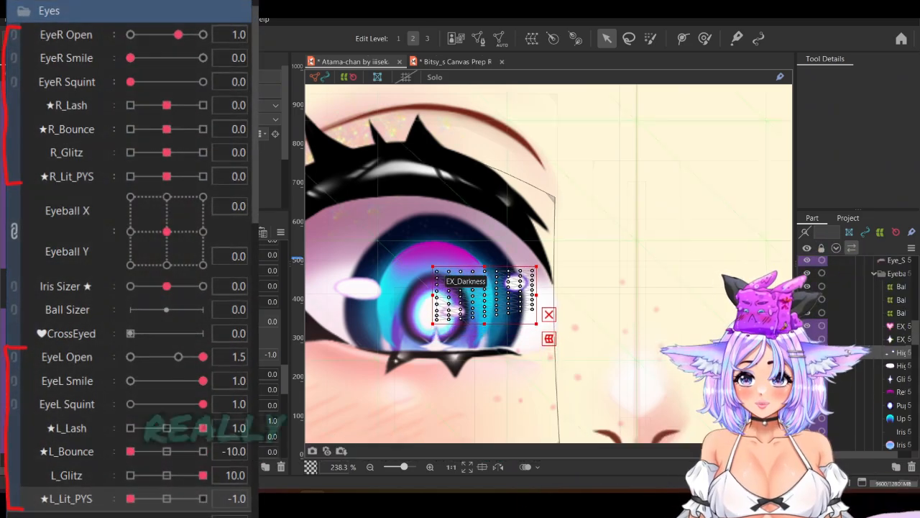
left_click(358, 286)
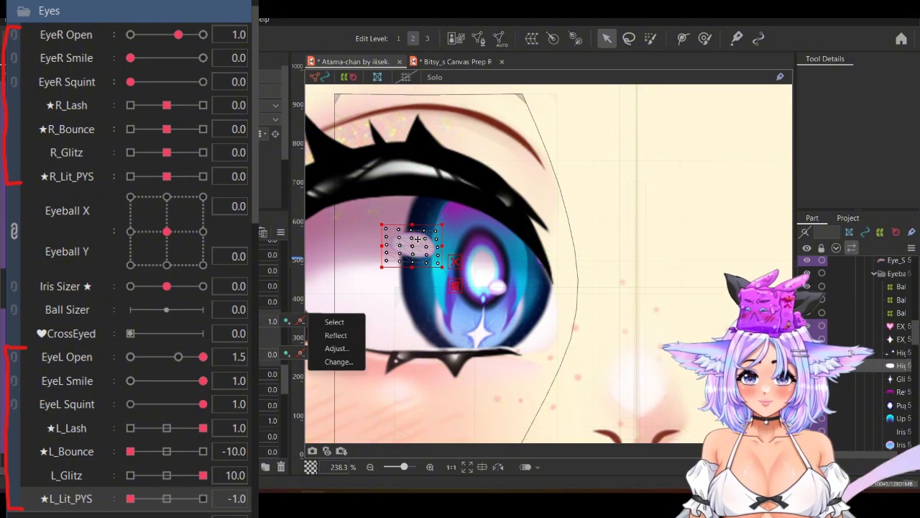
At Eyeball X 1.0, widen and shift Highlight_1 Copy, and fit Highlight_2 Copy and the glitz star to the turned eyeball
left_click_drag(381, 267, 366, 274)
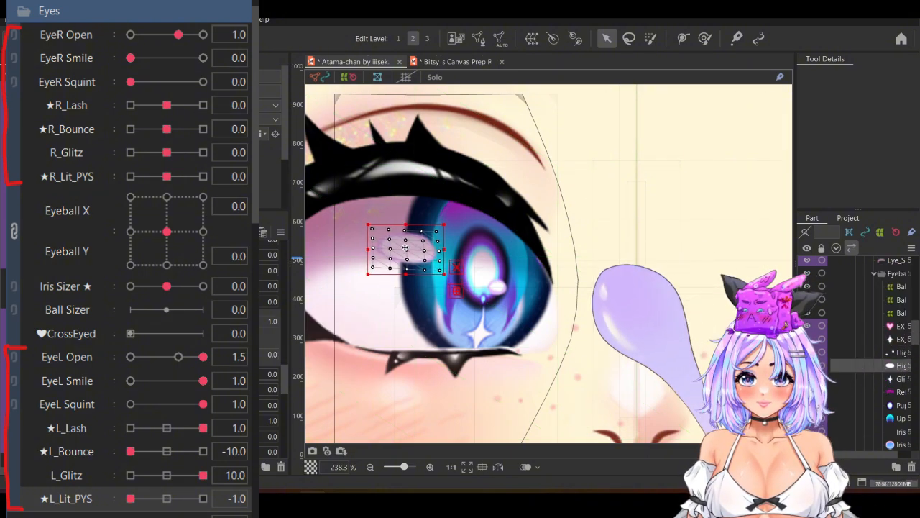
left_click_drag(402, 248, 412, 247)
left_click(80, 342)
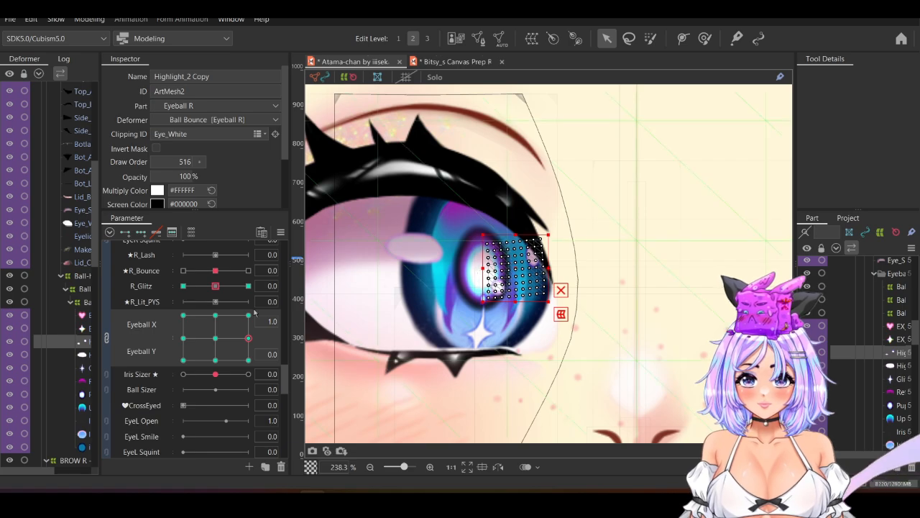
left_click(85, 353)
left_click(85, 368)
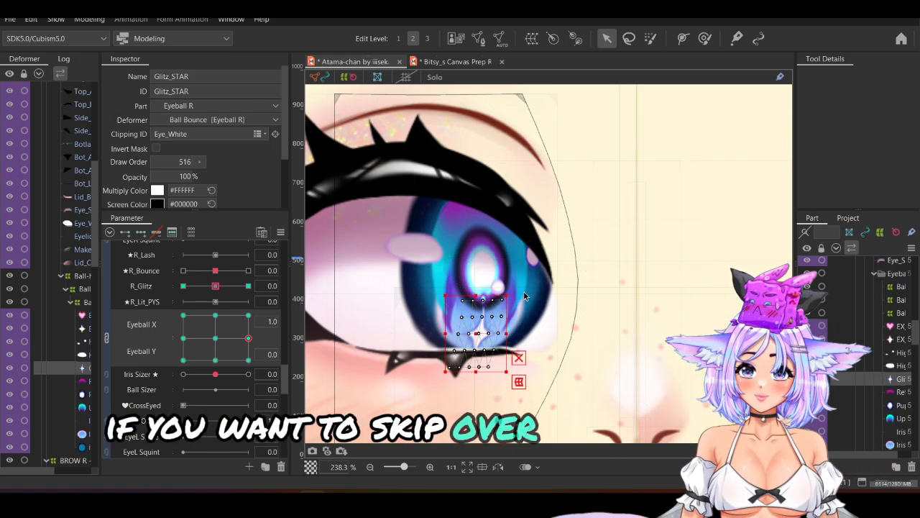
At Eyeball X -1.0, stretch Highlight_2 Copy towards the nose and move Highlight_1 Copy towards the outer eye corner
left_click(183, 337)
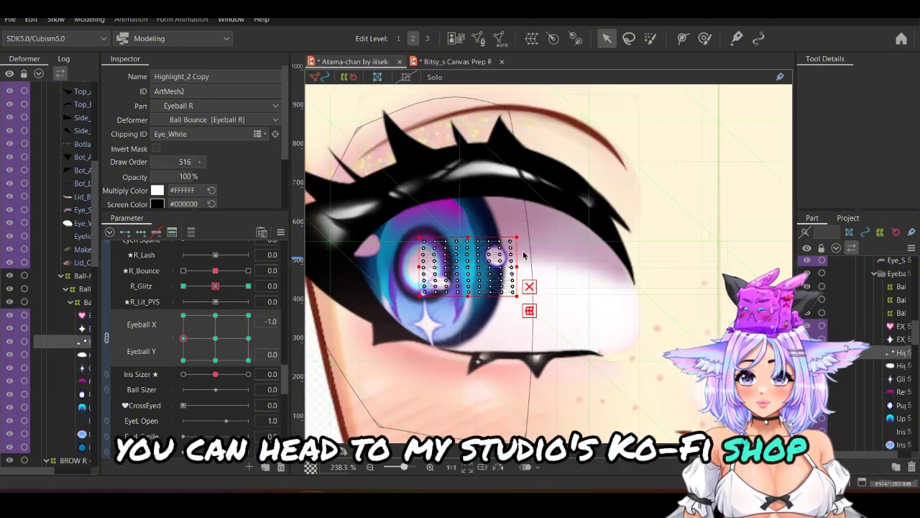
left_click_drag(517, 267, 528, 267)
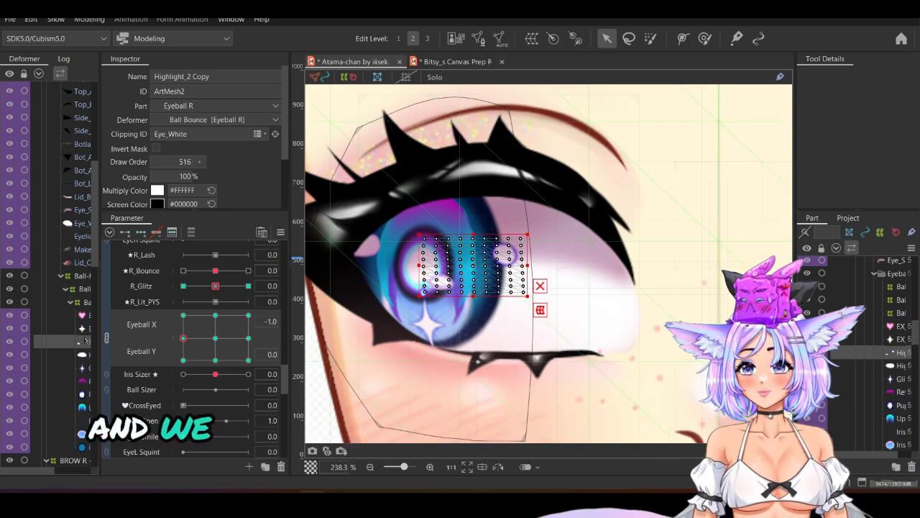
left_click(372, 250)
left_click_drag(372, 250, 357, 253)
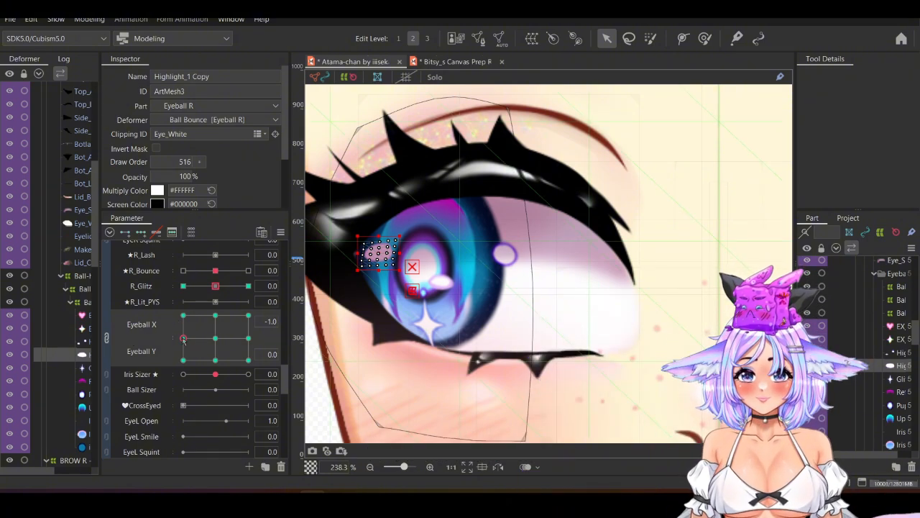
Synthesize all four Eyeball X and Eyeball Y corner forms for the two highlights and the glitz star
left_click(209, 341)
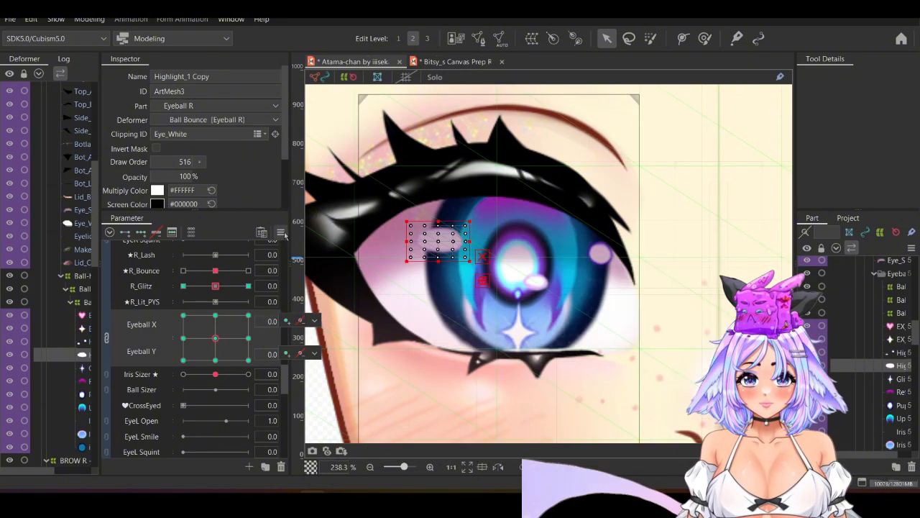
left_click(84, 342, "ctrl")
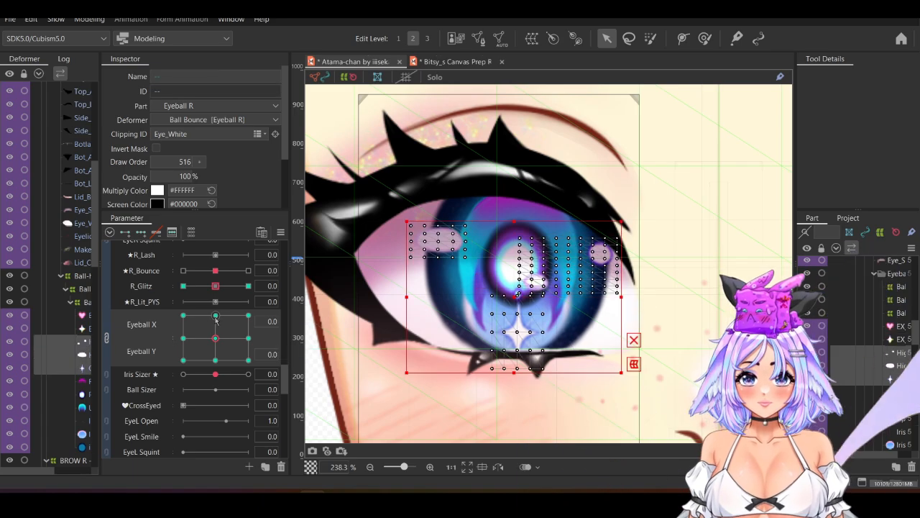
left_click(215, 358)
left_click(215, 316)
left_click(215, 337)
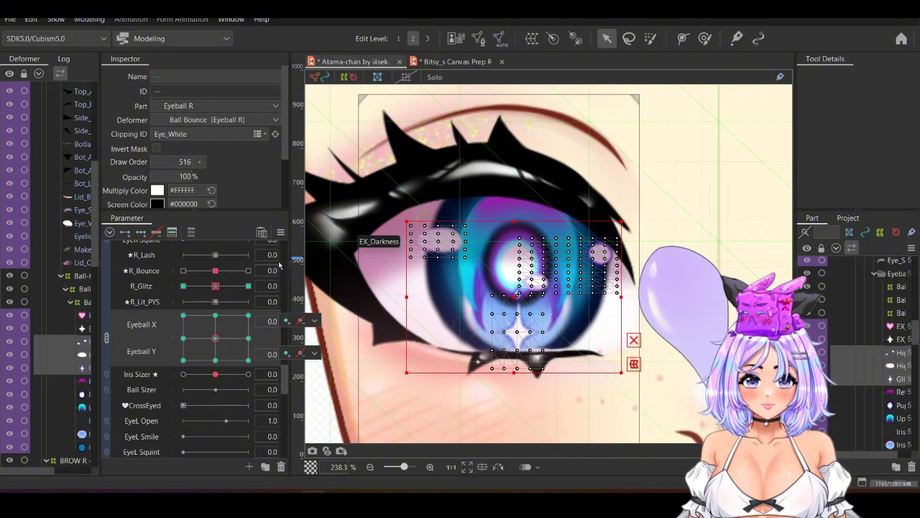
left_click(281, 231)
left_click(323, 342)
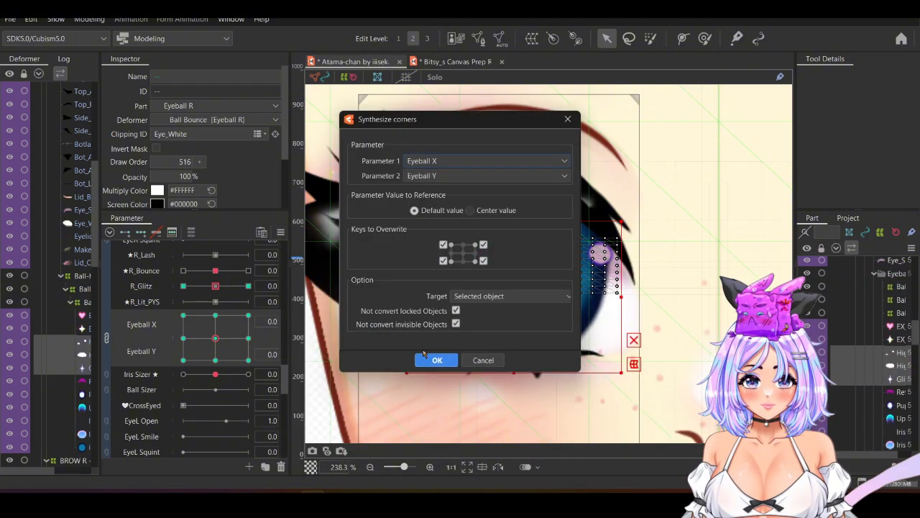
left_click(436, 360)
Hide the selection overlay, preview the eyeball movement around its default position, and save the model
key("ctrl+t")
mouse_move(214, 339)
left_mouse_down()
mouse_move(240, 338)
mouse_move(172, 353)
mouse_move(239, 351)
mouse_move(204, 365)
mouse_move(190, 341)
mouse_move(242, 362)
mouse_move(218, 342)
left_mouse_up()
key("ctrl+s")
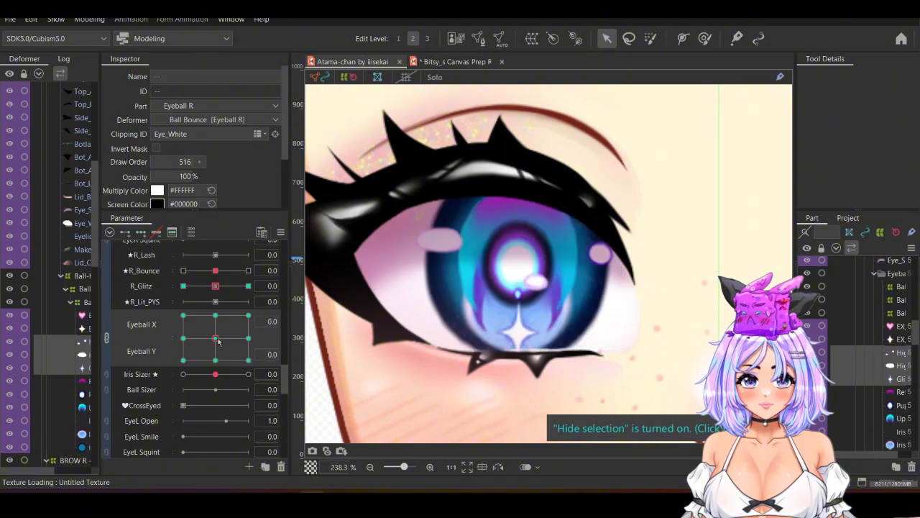
Delete the right eye's Ball Bounce deformer so its meshes sit directly under Ball Look, and show the selection overlay again
left_click(85, 302)
scroll(183, 323, "up", 3)
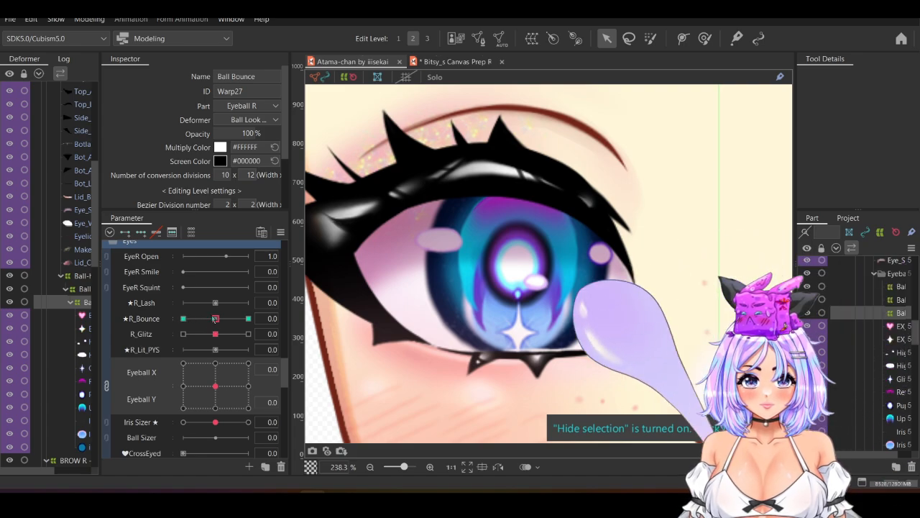
scroll(507, 228, "down", 3)
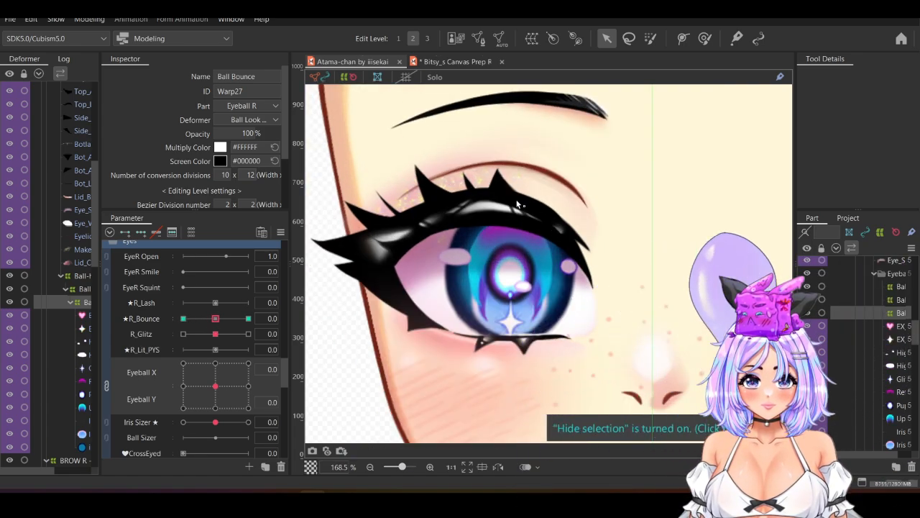
key("ctrl+t")
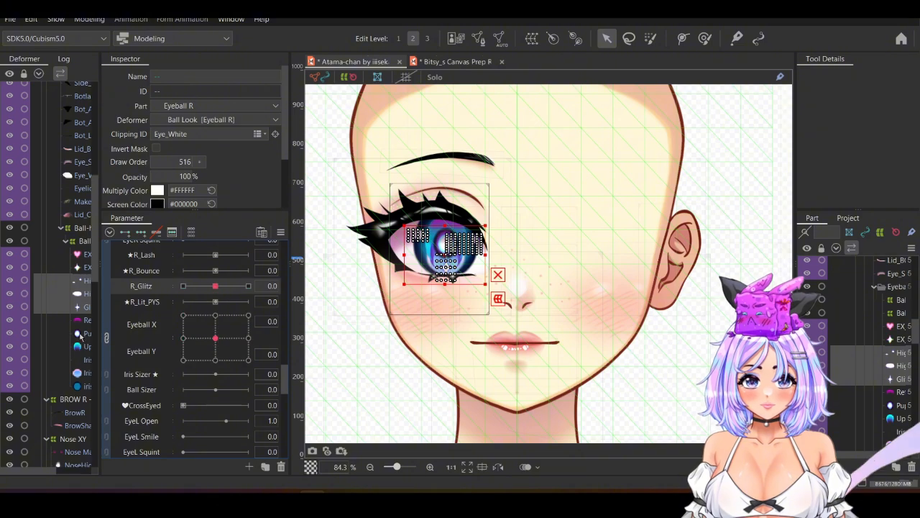
Check the Iris Sizer ★ parameter's settings and add three keys on it to the Pupil mesh
left_click(81, 334)
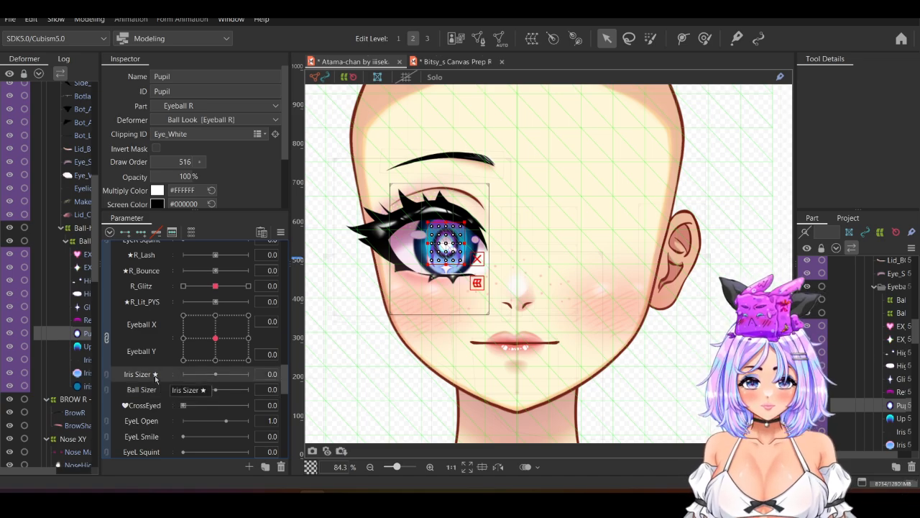
right_click(155, 379)
left_click(184, 386)
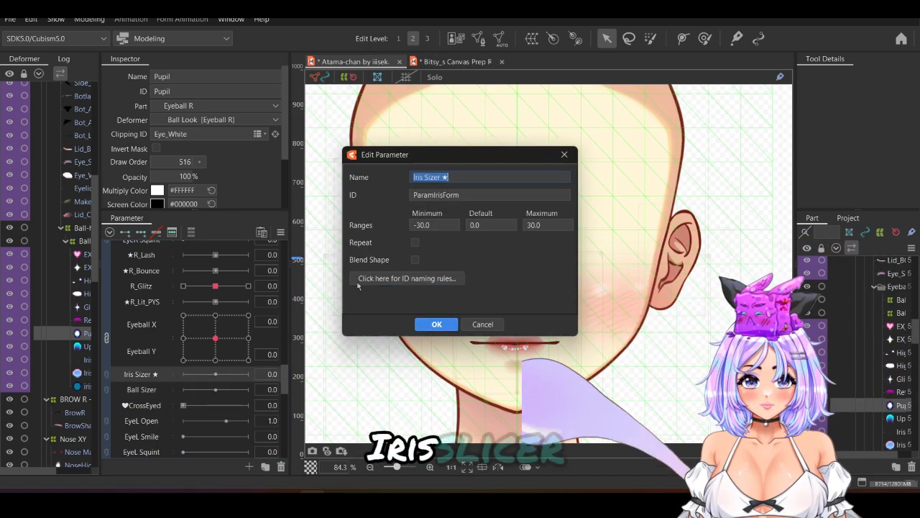
left_click(481, 325)
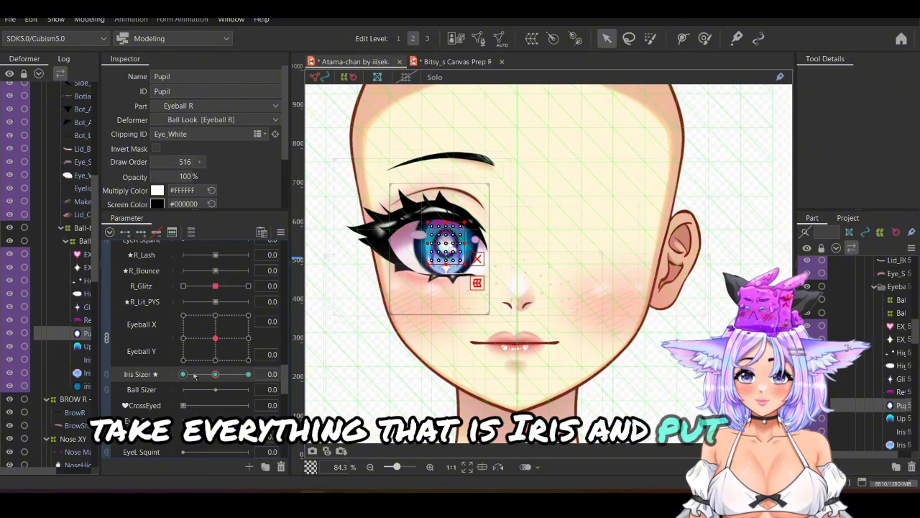
At Iris Sizer ★ -30.0, shrink the Pupil mesh around its centre
left_click(183, 375)
scroll(450, 232, "up", 6)
left_click_drag(436, 211, 434, 235)
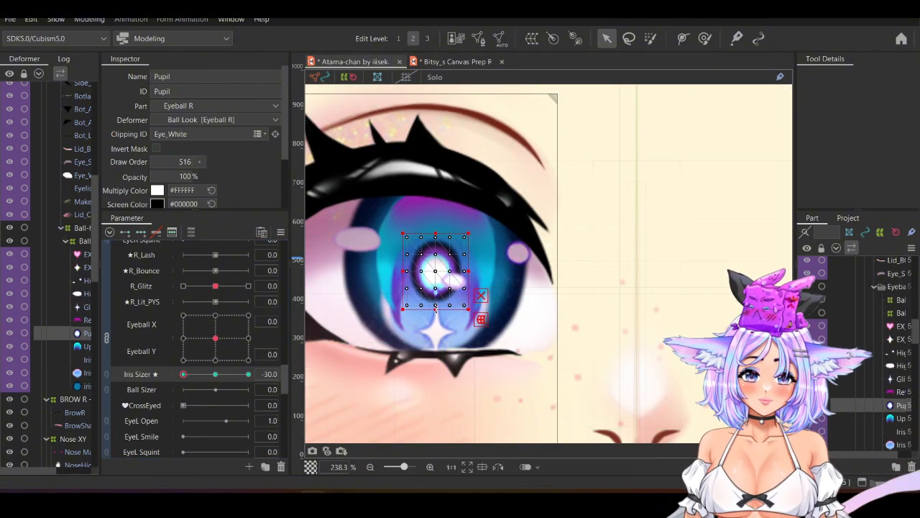
At Iris Sizer ★ 30.0, enlarge the Pupil mesh upward and downward, and return the parameter to its default
left_click_drag(183, 375, 248, 375)
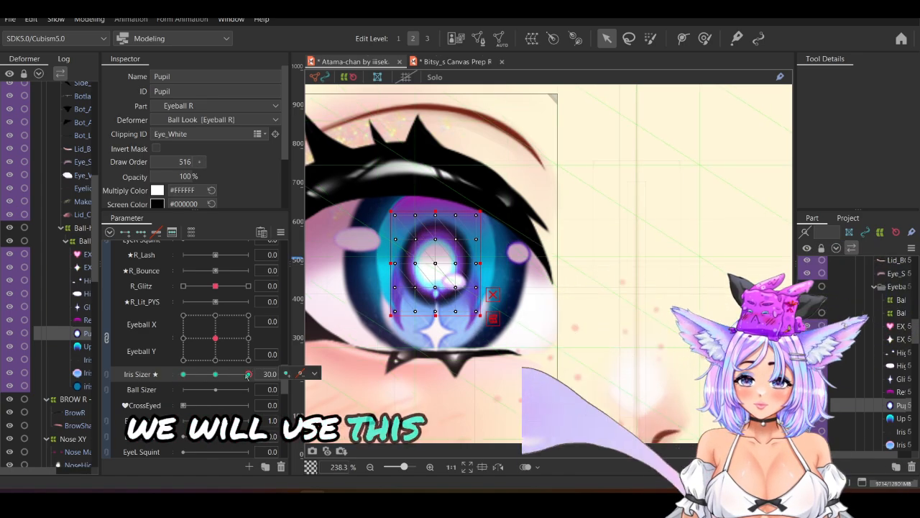
left_click_drag(436, 211, 436, 196)
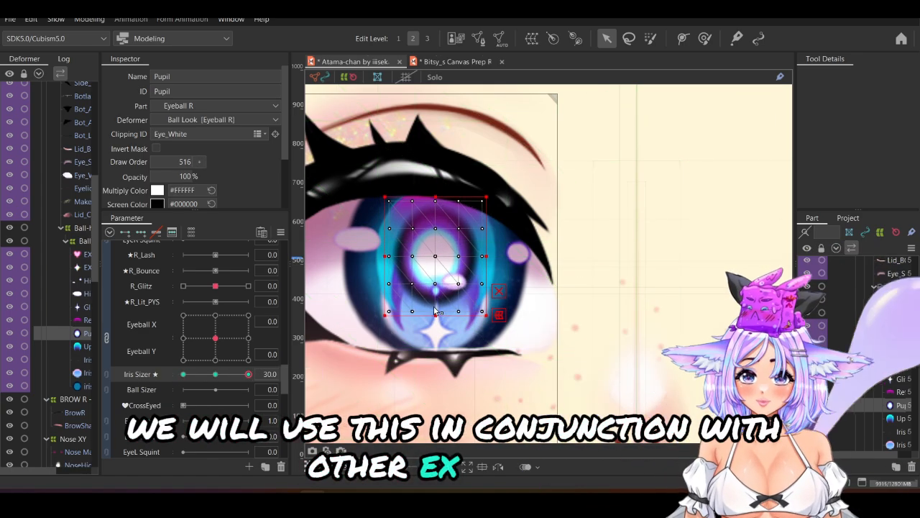
left_click_drag(436, 315, 435, 327)
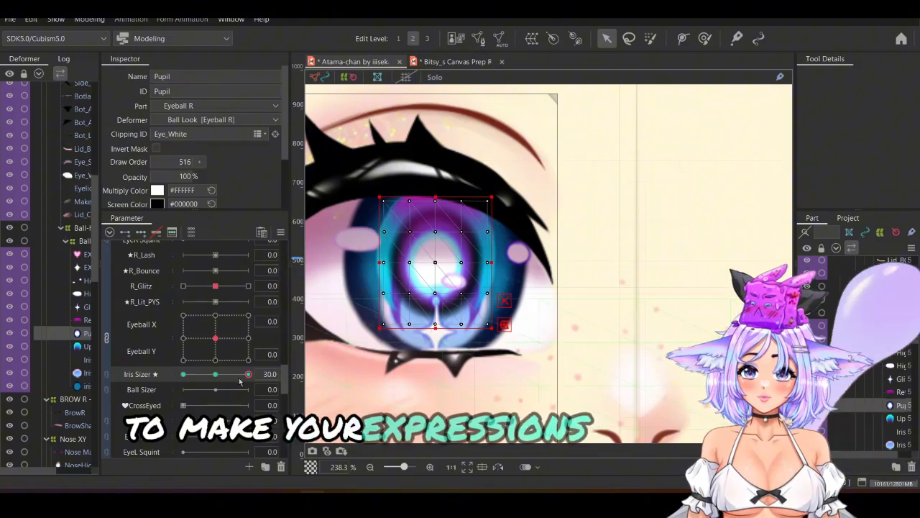
mouse_move(248, 375)
left_mouse_down()
mouse_move(194, 378)
mouse_move(249, 375)
left_mouse_up()
left_click(216, 374)
Add three keys on ★R_Bounce to the Pupil mesh
scroll(216, 352, "up", 2)
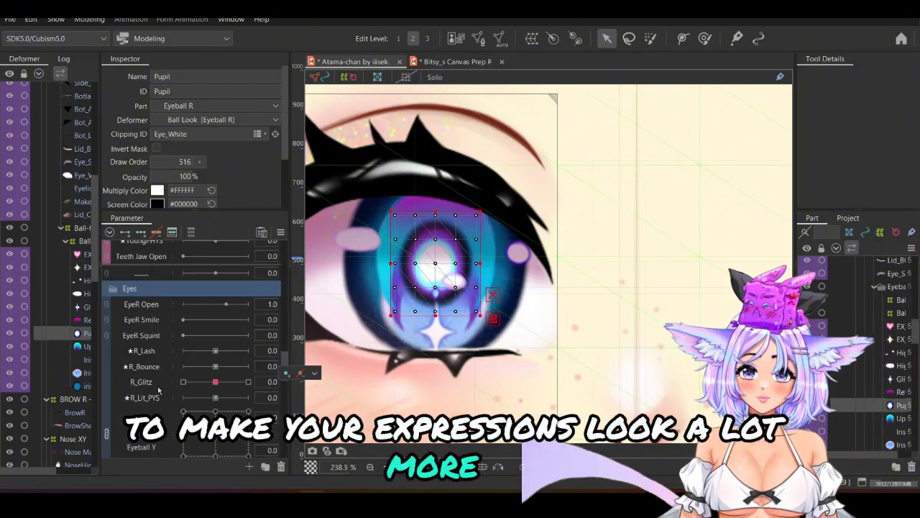
scroll(159, 398, "down", 1)
left_click(147, 319)
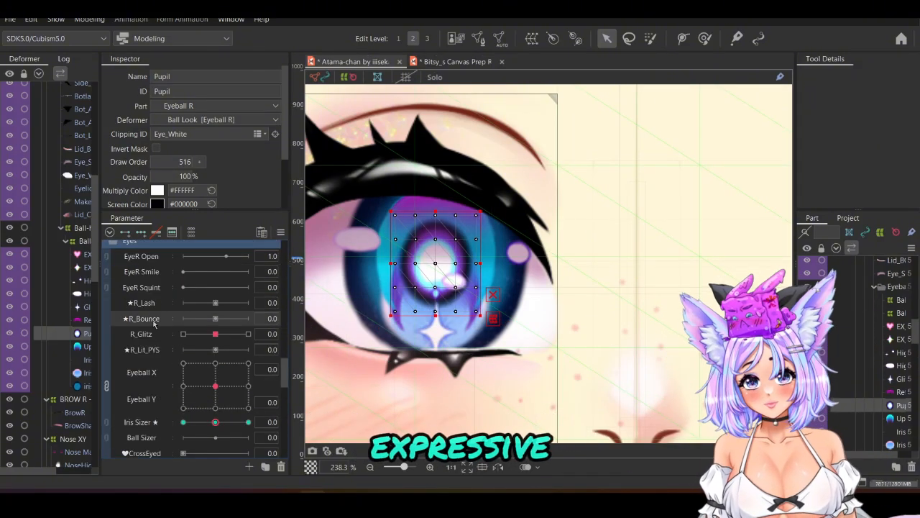
Select all right eyeball meshes from EX_HEARTEYE Copy to the iris base and create a parent warp deformer named Ball Bounce
scroll(85, 365, "up", 2)
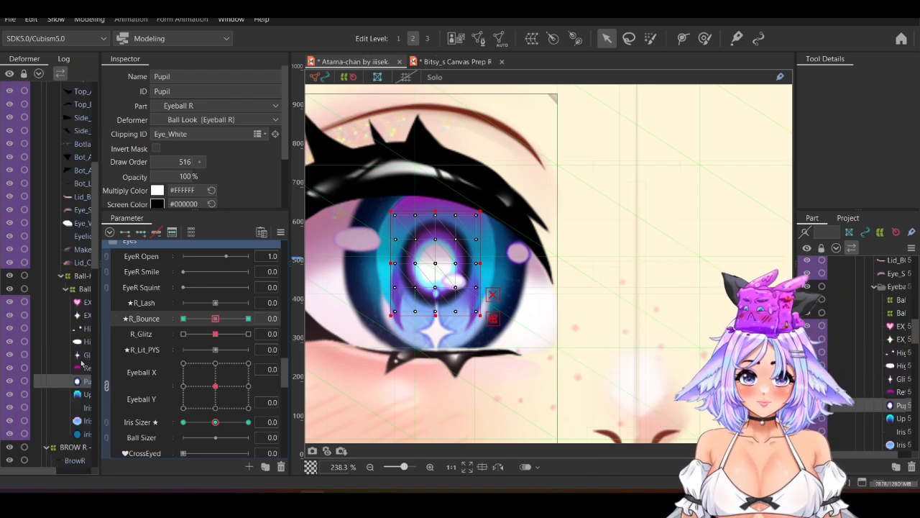
left_click(83, 305)
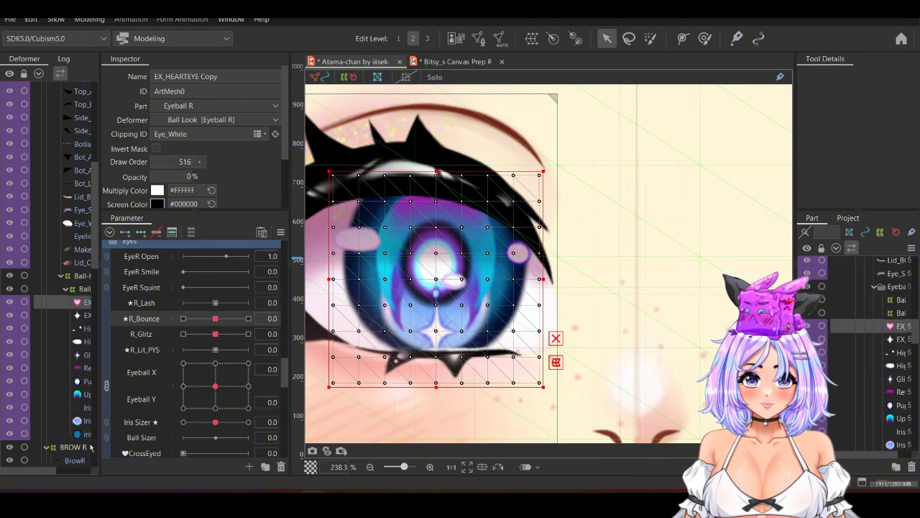
left_click(82, 434, "shift")
left_click(532, 39)
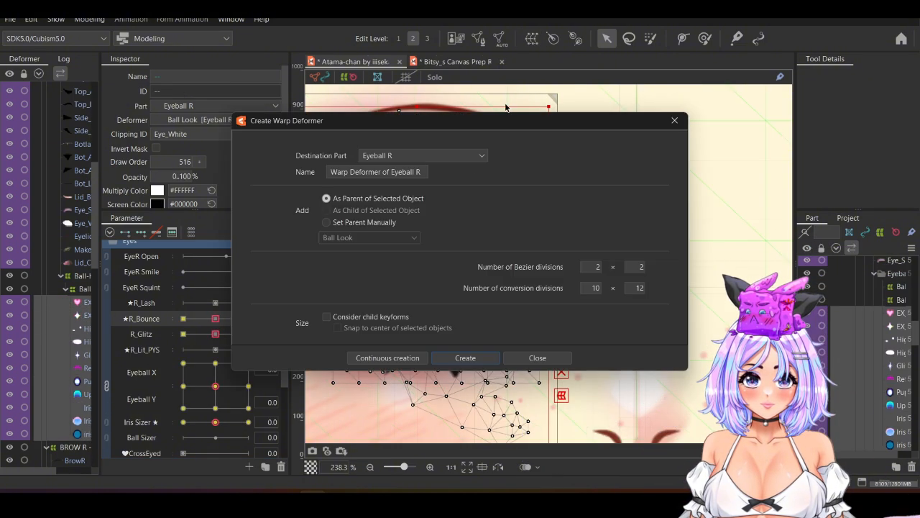
key("Caps_Lock")
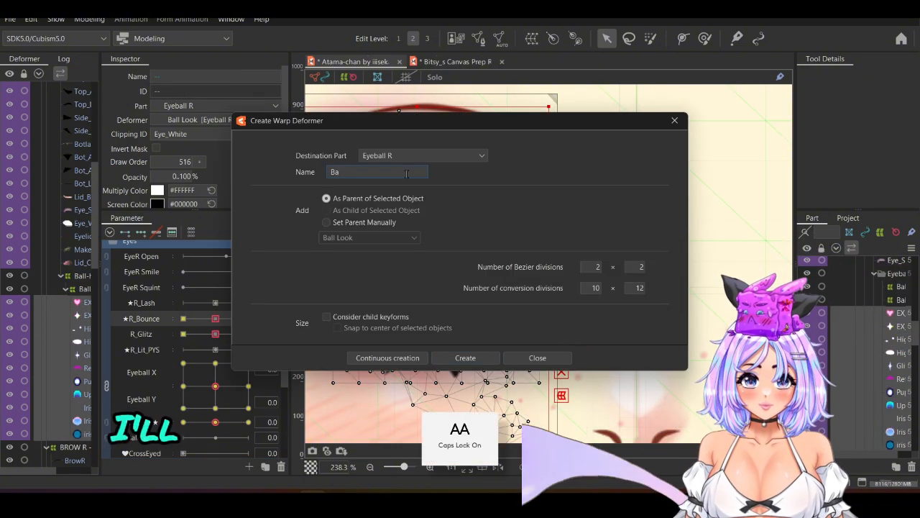
type("Ball Bounce")
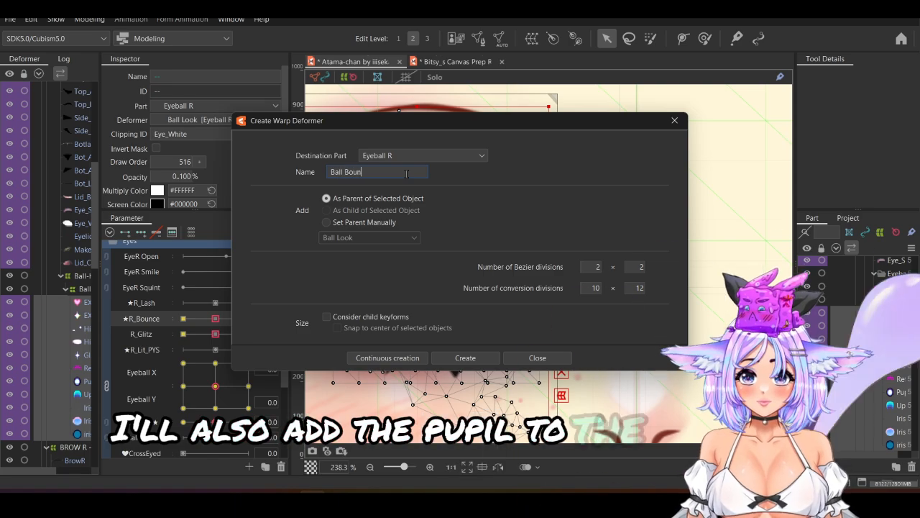
left_click(478, 358)
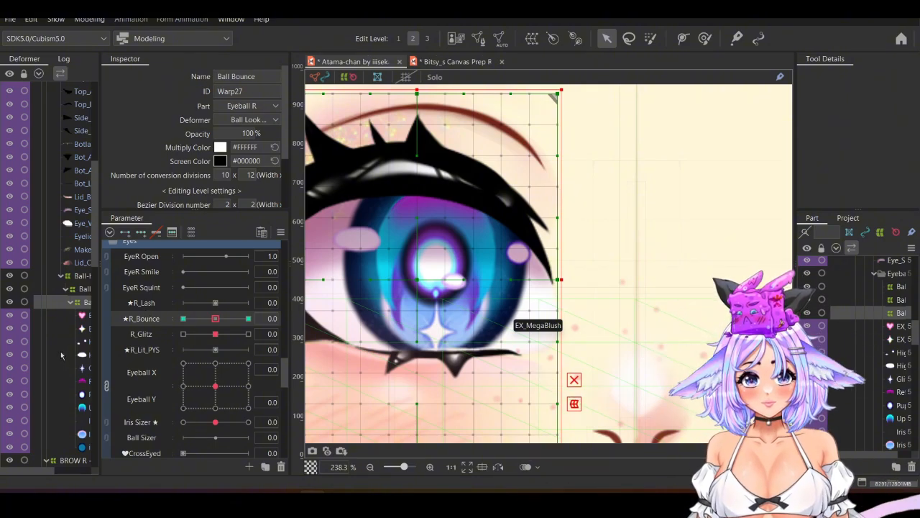
Key the Ball Bounce deformer on ★R_Bounce with three keys and, at -10.0, squeeze its sides inward to narrow the iris
scroll(701, 295, "down", 2)
left_click(183, 318)
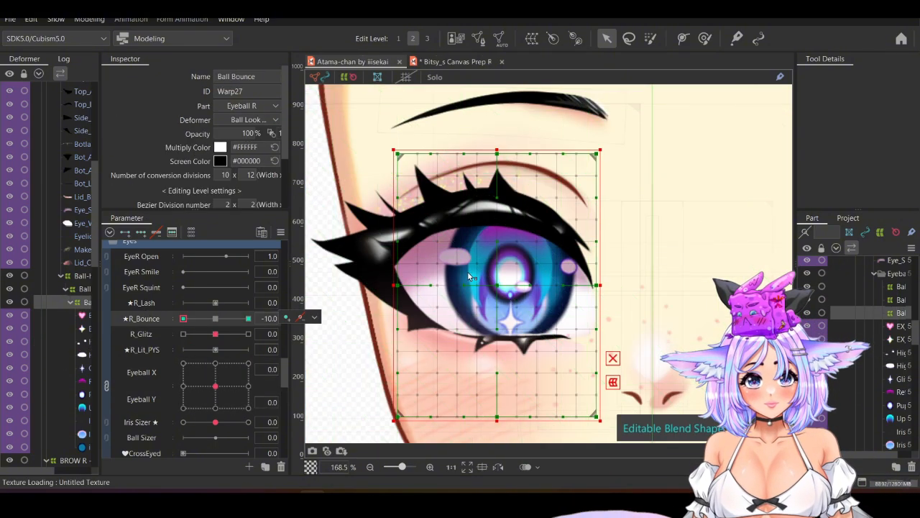
left_click_drag(434, 287, 493, 285)
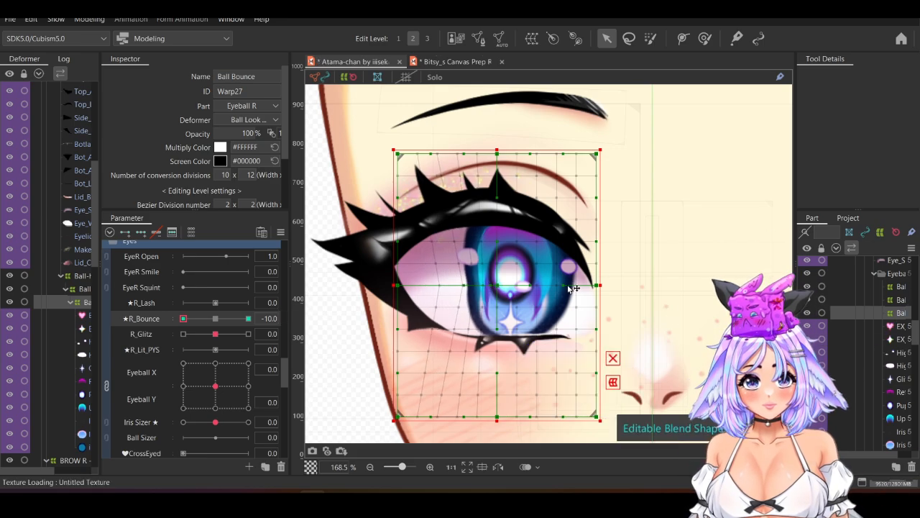
left_click_drag(565, 286, 509, 288)
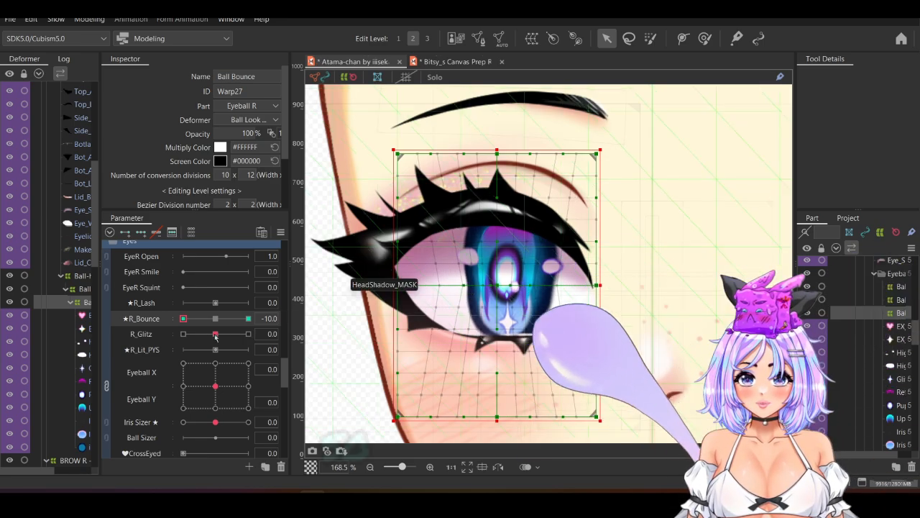
At ★R_Bounce 10.0, squeeze the Ball Bounce deformer inward from above and below, and return the parameter to its default
left_click(249, 318)
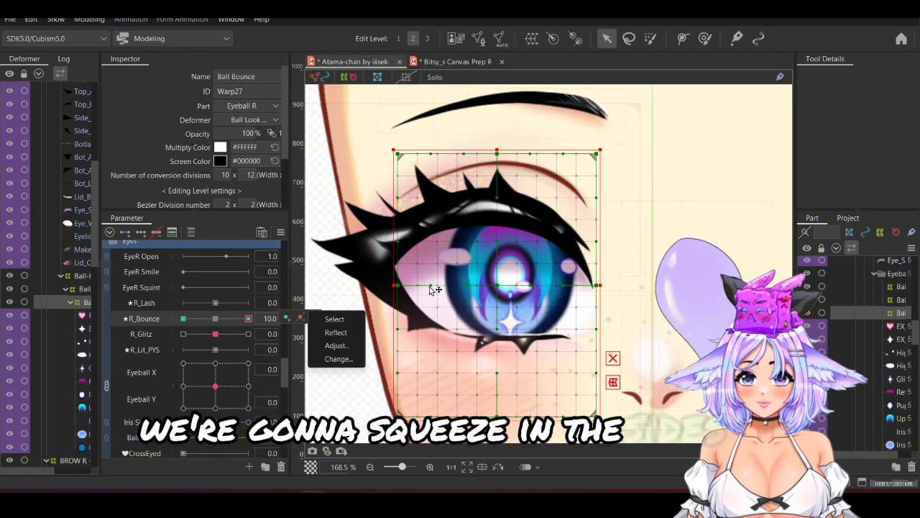
key("ctrl+z")
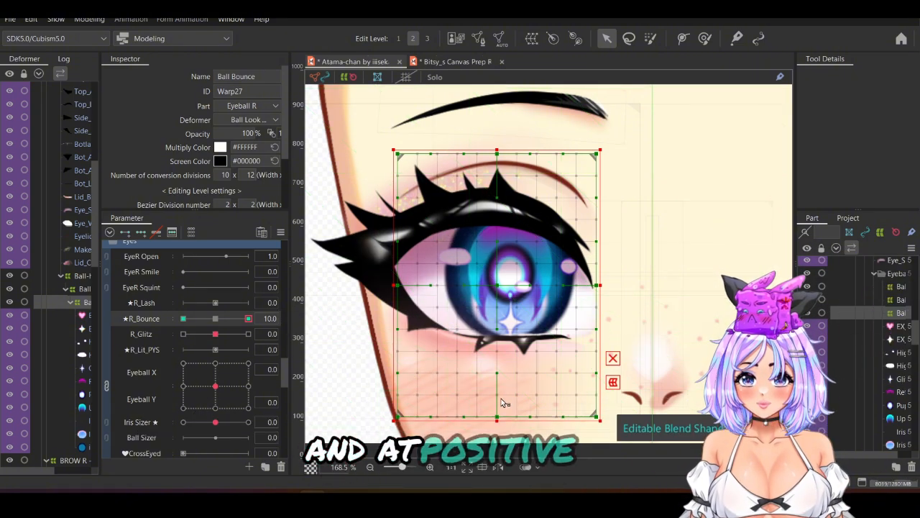
left_click_drag(498, 368, 499, 329)
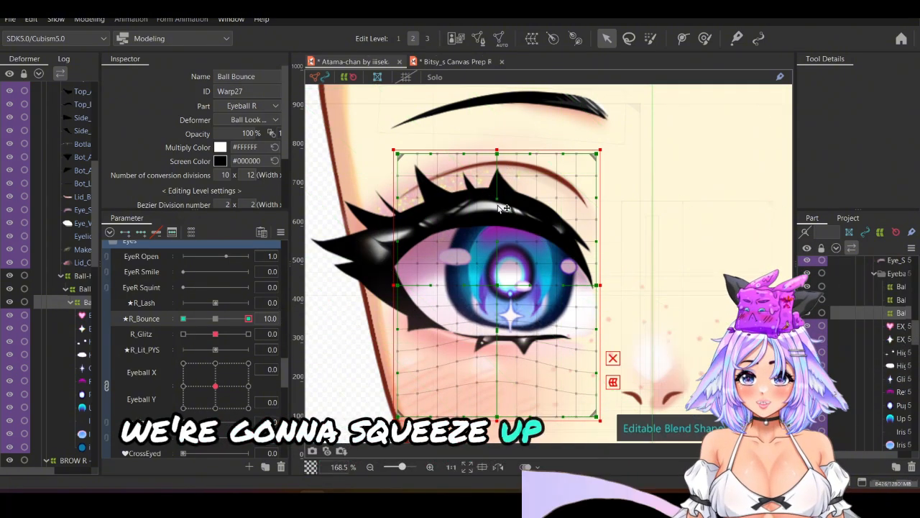
left_click_drag(497, 198, 497, 242)
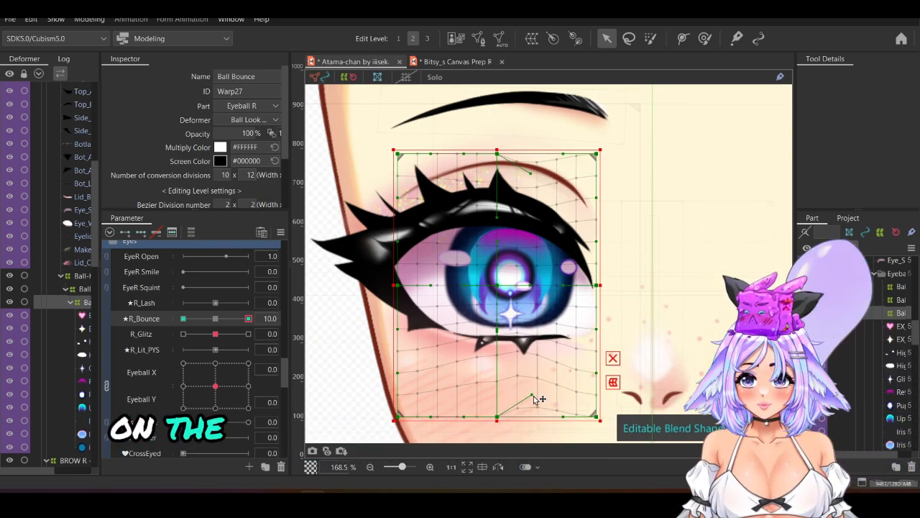
left_click(248, 321)
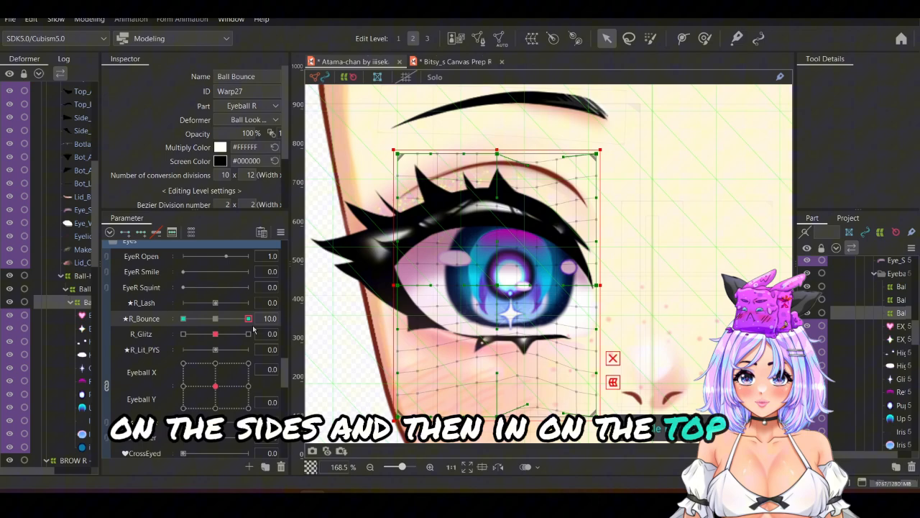
left_click(215, 319)
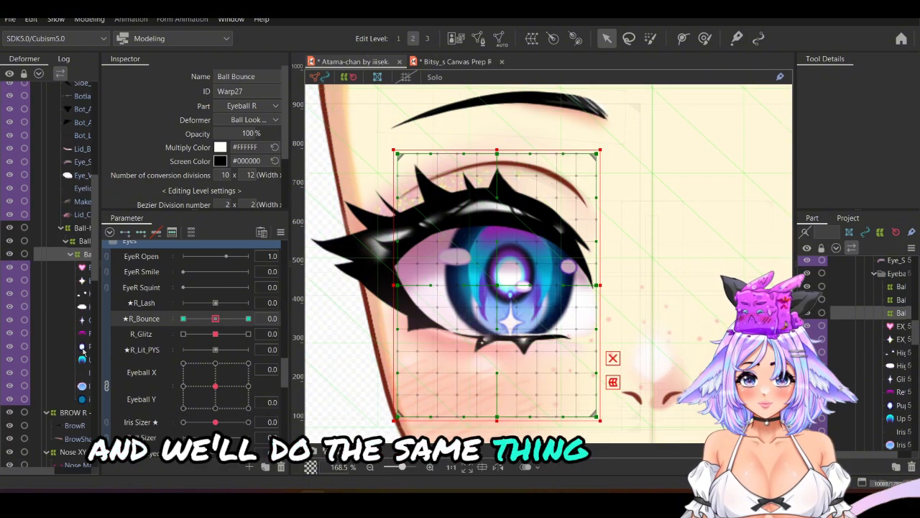
With the deform brush reduced to about 27 px, narrow the Pupil mesh's sides at ★R_Bounce -10.0
left_click(79, 395)
scroll(568, 280, "up", 2)
scroll(409, 281, "up", 1)
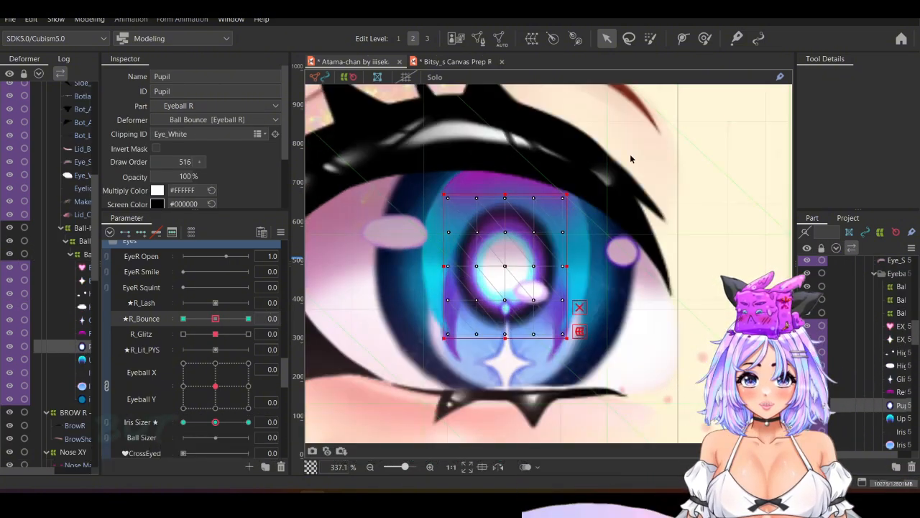
left_click(706, 40)
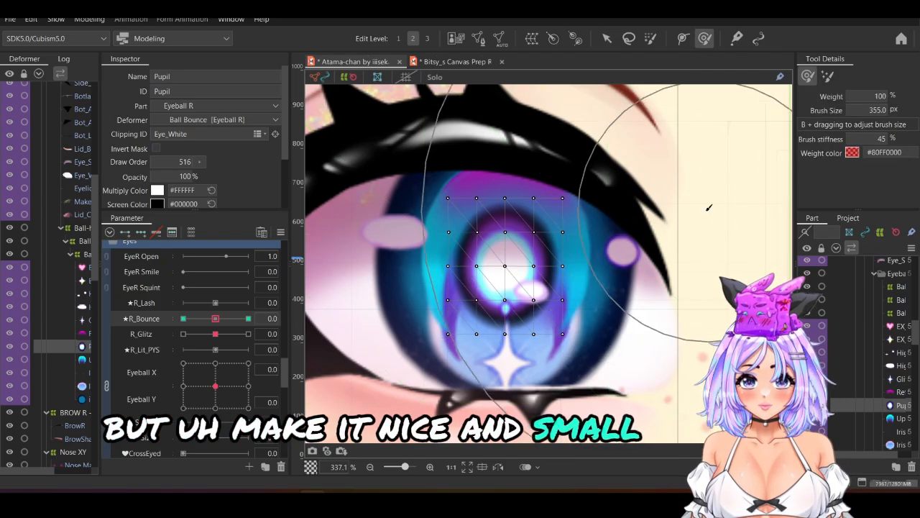
key("b")
left_click_drag(708, 207, 323, 252)
left_click_drag(596, 236, 438, 274)
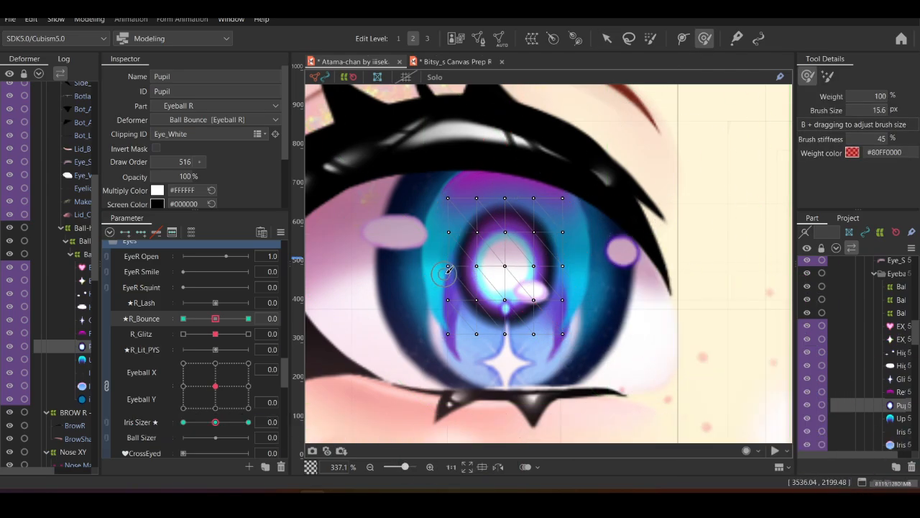
left_click(184, 319)
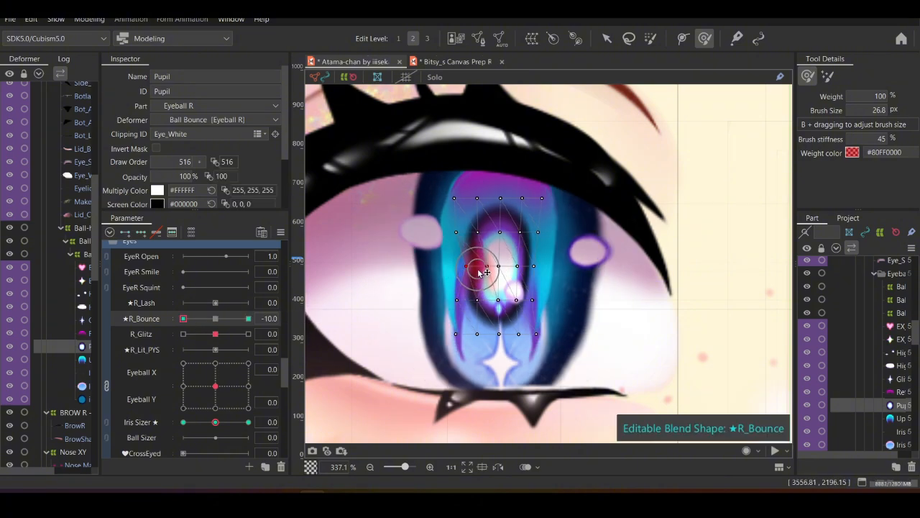
At ★R_Bounce 10.0, flatten the Pupil mesh by brushing its upper and lower areas inward
left_click(248, 319)
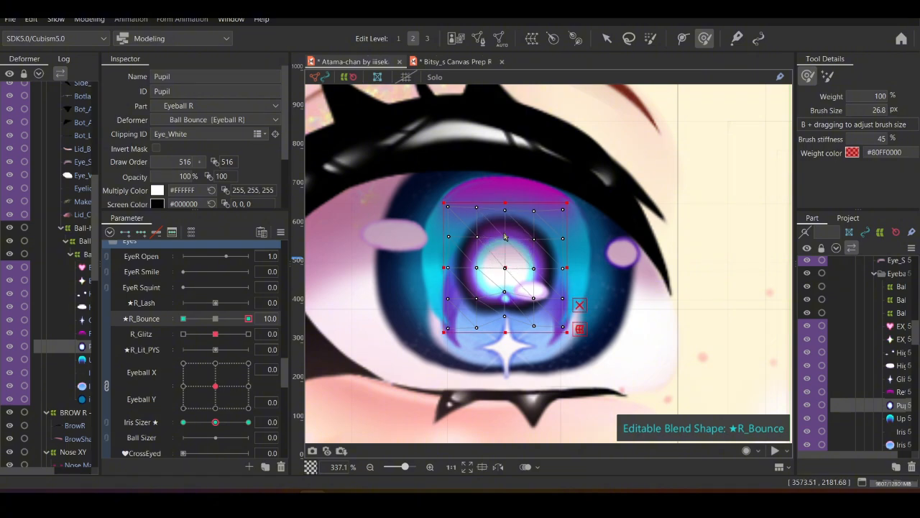
left_click_drag(266, 318, 265, 318)
left_click(249, 318)
Stretch the Pupil mesh taller at ★R_Bounce -10.0, shrink it at 10.0, and reset the parameter
left_click(183, 318)
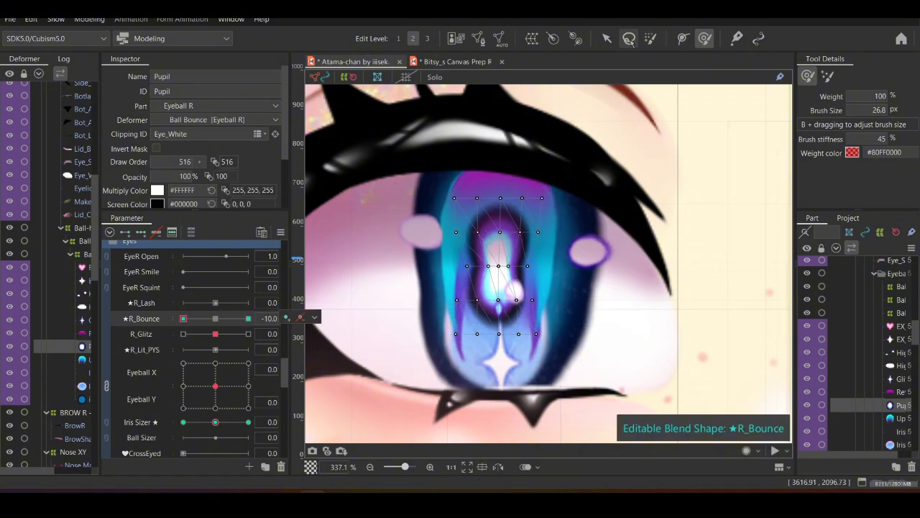
key("v")
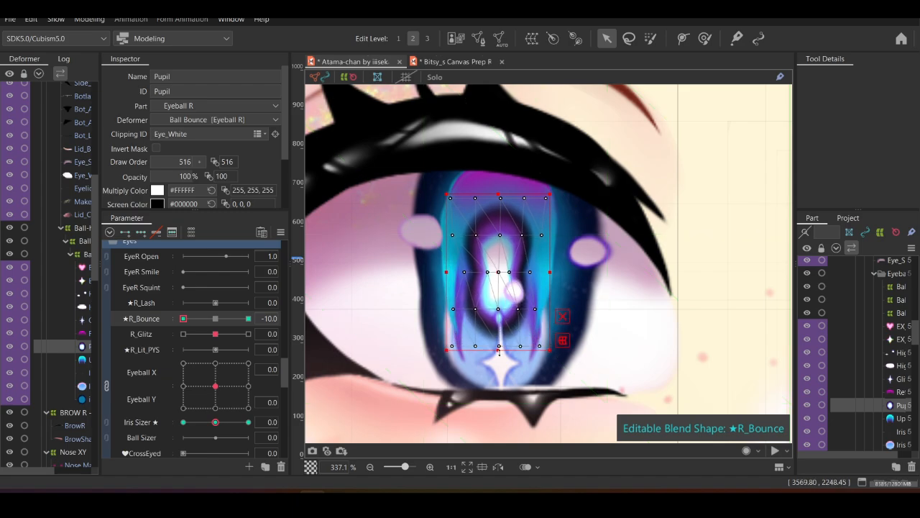
left_click(248, 318)
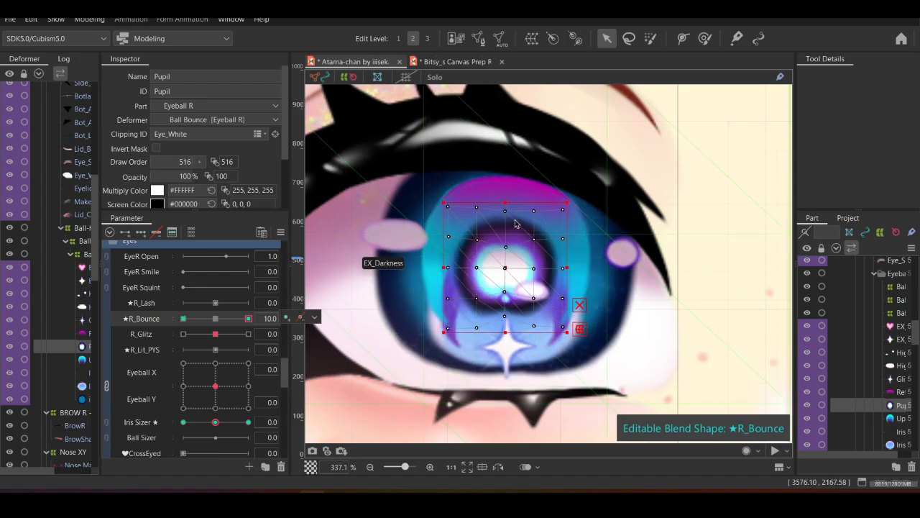
left_click_drag(506, 204, 509, 220)
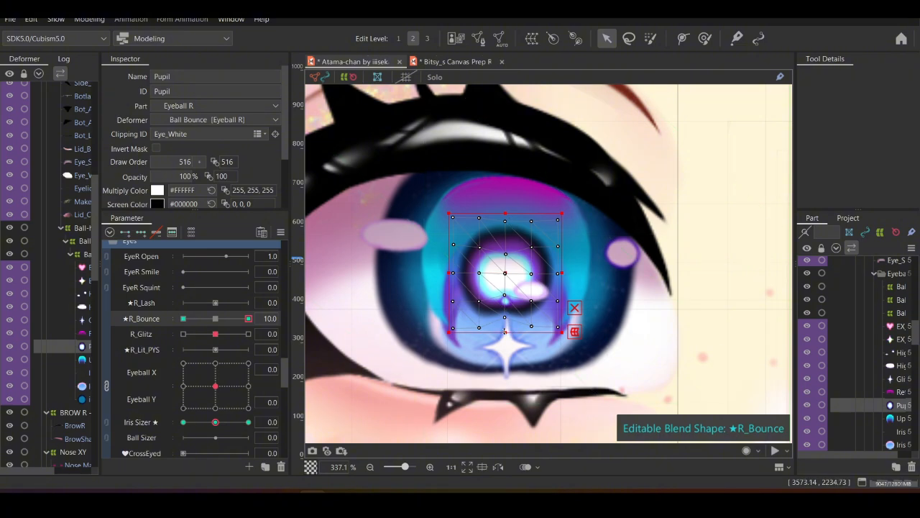
left_click_drag(248, 320, 217, 320)
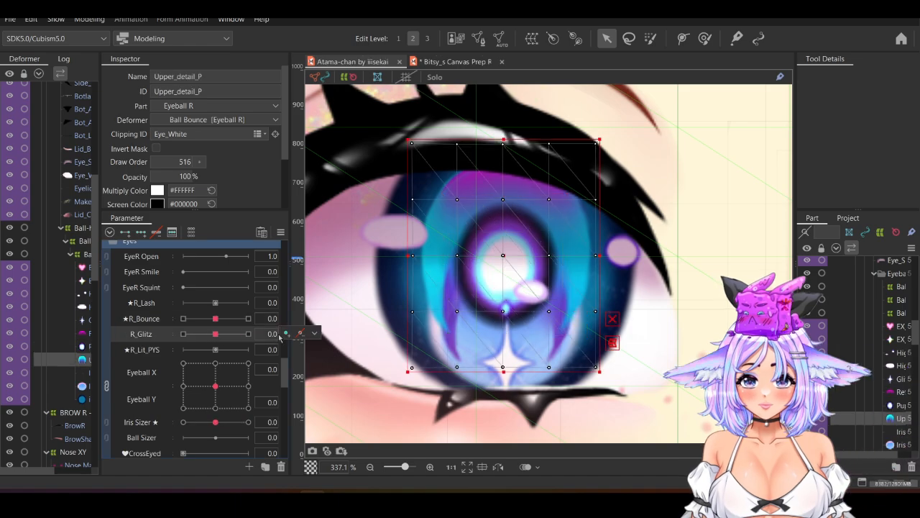
Add three R_Glitz keys to both highlight copies and Glitz_STAR, and move Highlight_1 Copy up and inward at -10.0
left_click(334, 334)
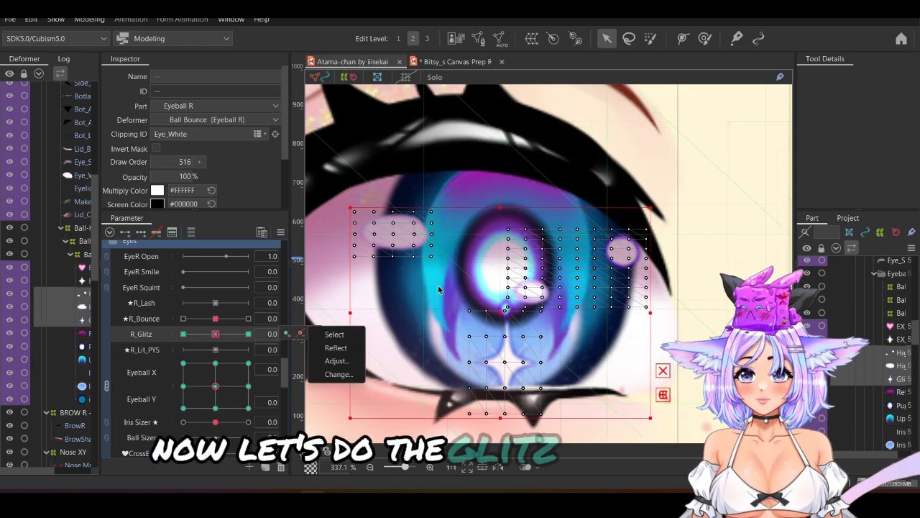
left_click(183, 335)
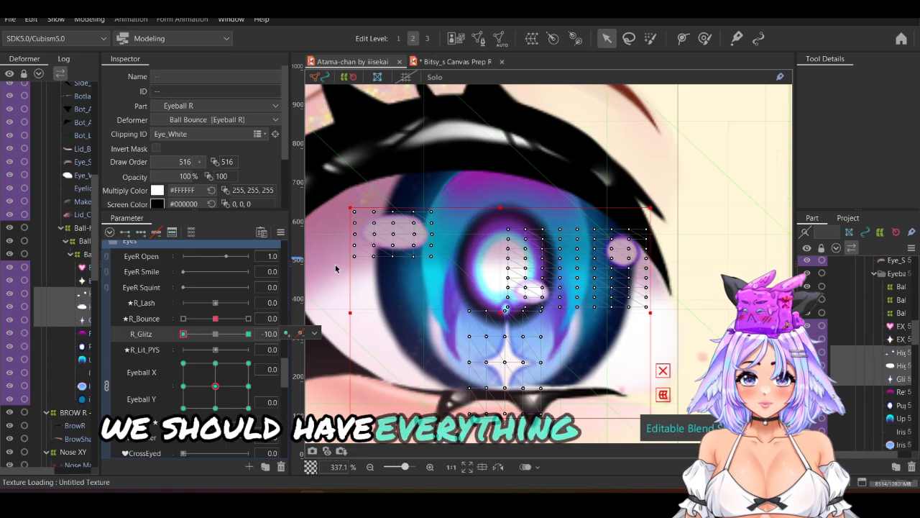
left_click(391, 241)
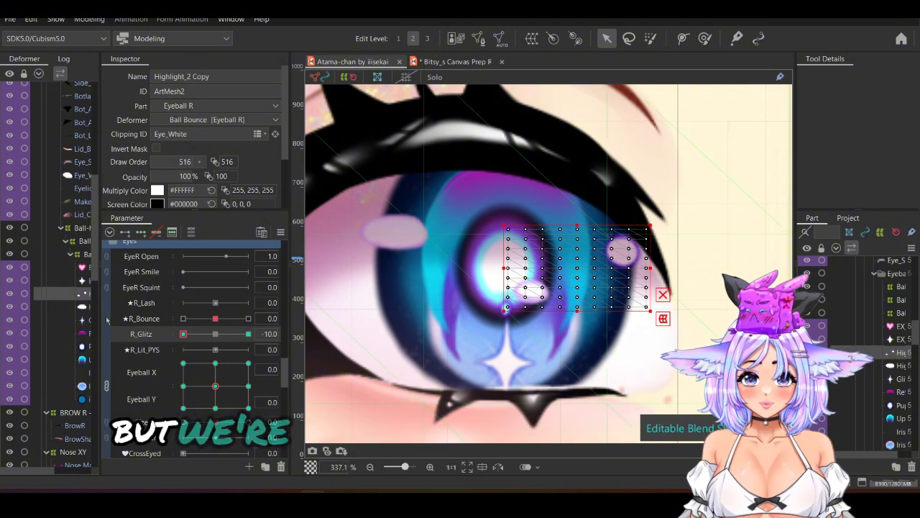
left_click_drag(394, 234, 405, 211)
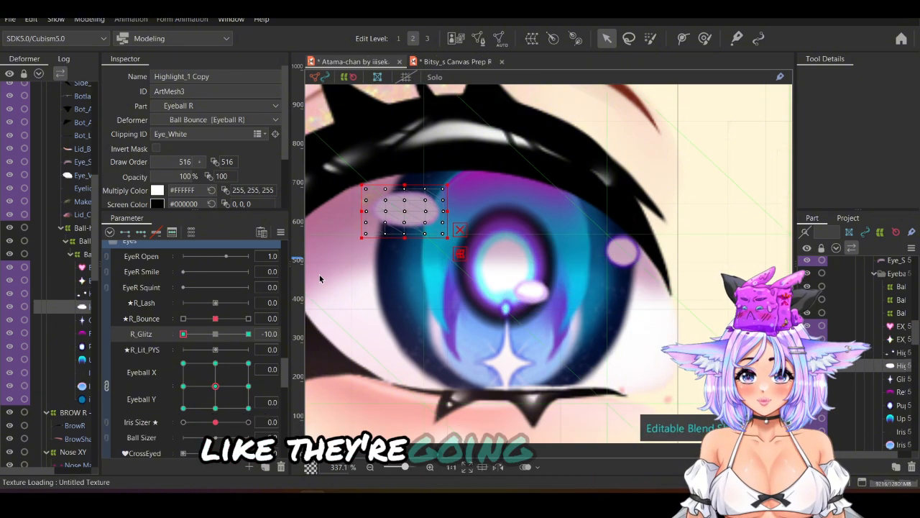
At R_Glitz -10.0, move Highlight_2 Copy downward and shift Glitz_STAR vertically
left_click(83, 294)
left_click_drag(588, 282, 591, 307)
left_click(91, 319)
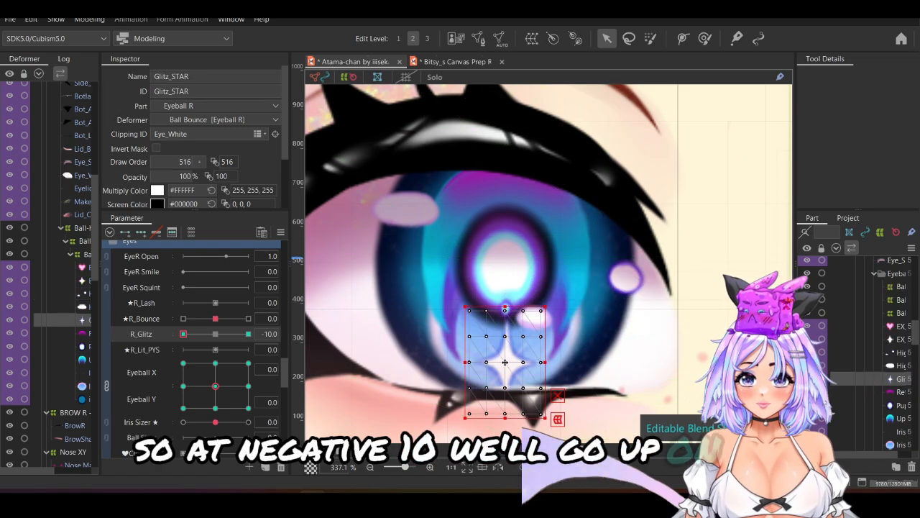
left_click_drag(506, 348, 504, 380)
At R_Glitz 10.0, raise Highlight_2 Copy, lower Highlight_1 Copy and Glitz_STAR, and return the parameter to its default
left_click(248, 334)
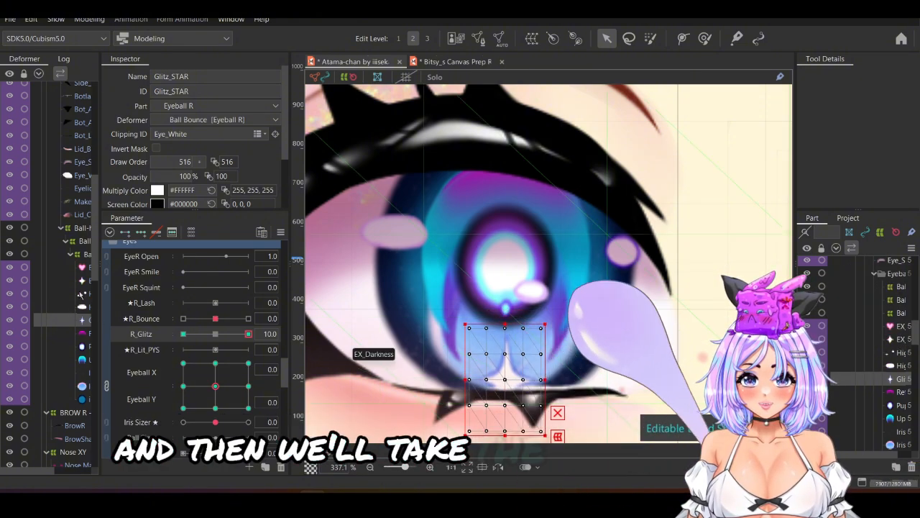
left_click(587, 265)
left_click_drag(587, 265, 579, 247)
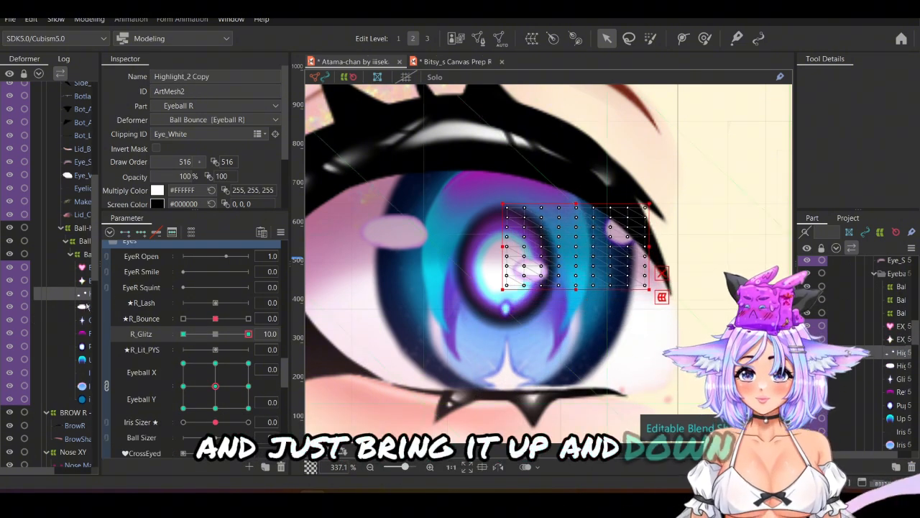
left_click(87, 307)
left_click_drag(392, 233, 392, 267)
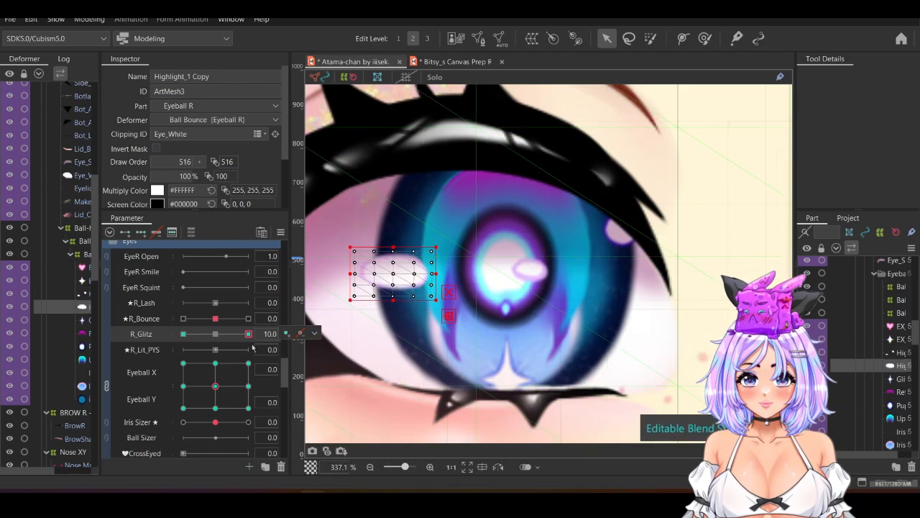
left_click(217, 334)
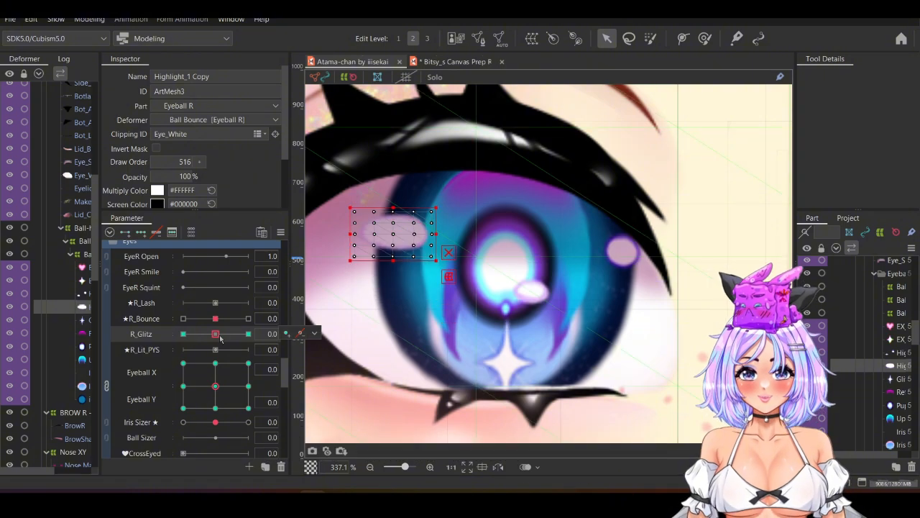
At ★R_Lit_PYS 1.0, compress the lower iris light mesh by raising its bottom edge, and reset the parameter
left_click(280, 233)
left_click(329, 234)
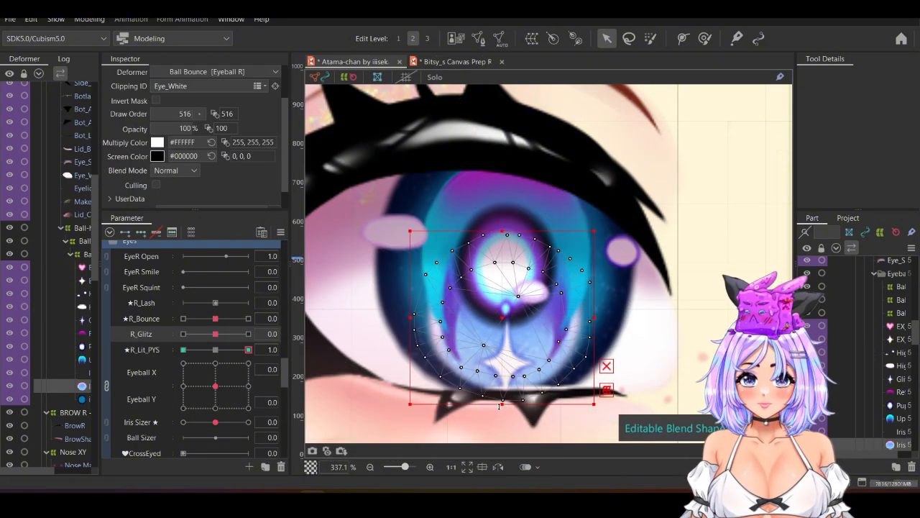
left_click_drag(501, 404, 502, 382)
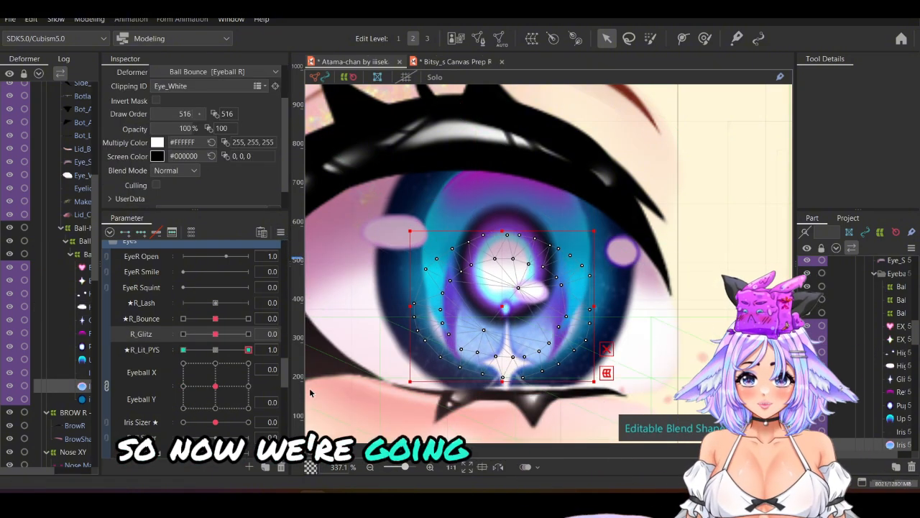
mouse_move(249, 350)
left_mouse_down()
mouse_move(204, 350)
mouse_move(247, 358)
left_mouse_up()
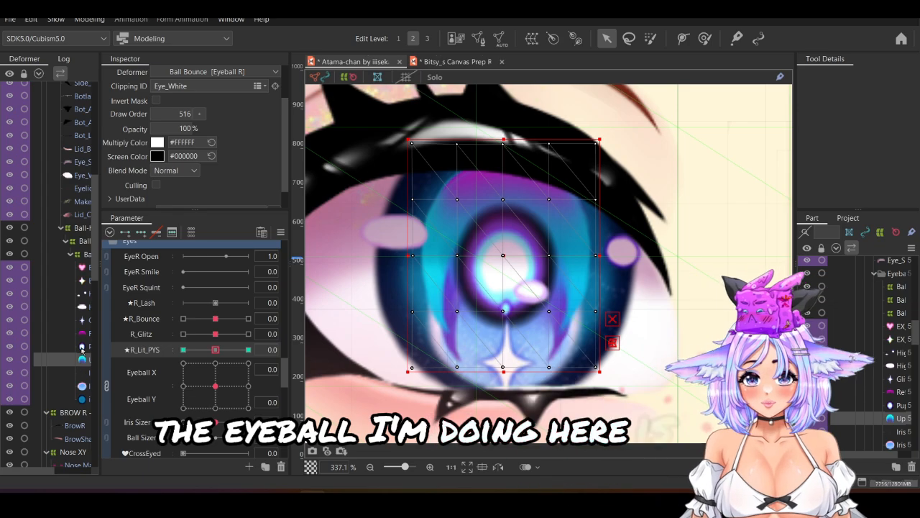
Try reshaping the upper iris light mesh at ★R_Lit_PYS 1.0, undo the change, and reset the parameter
left_click(81, 347)
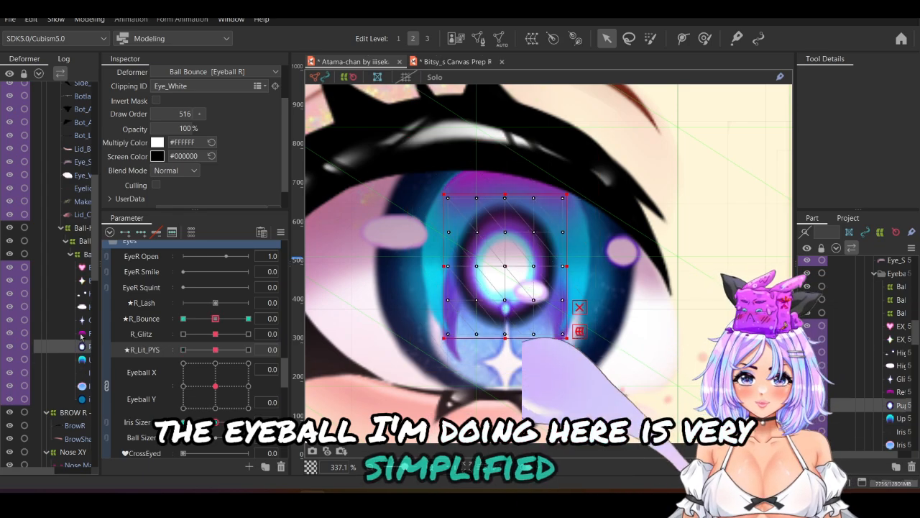
left_click(81, 358)
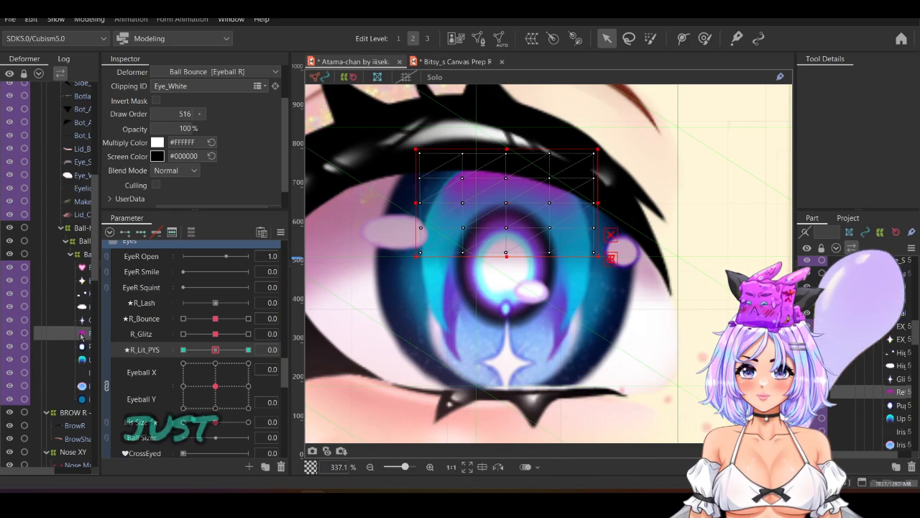
left_click(248, 349)
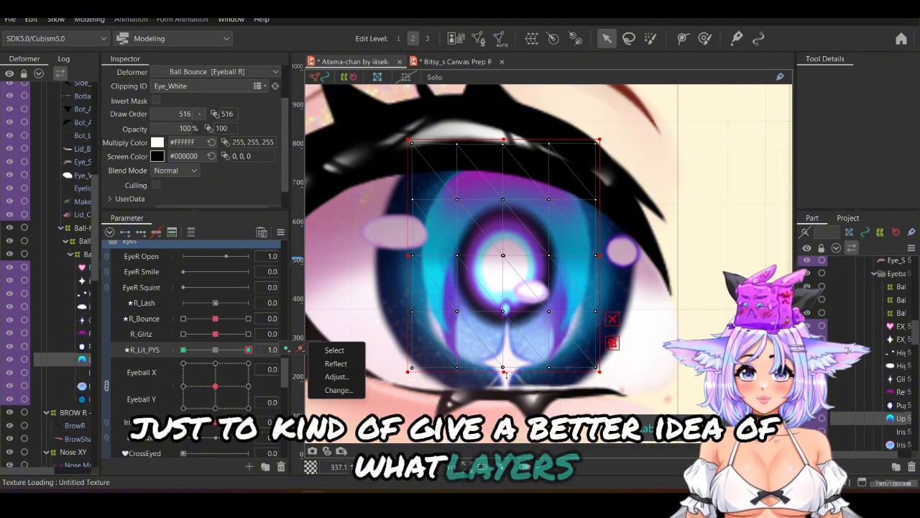
left_click_drag(506, 374, 500, 403)
key("ctrl+z")
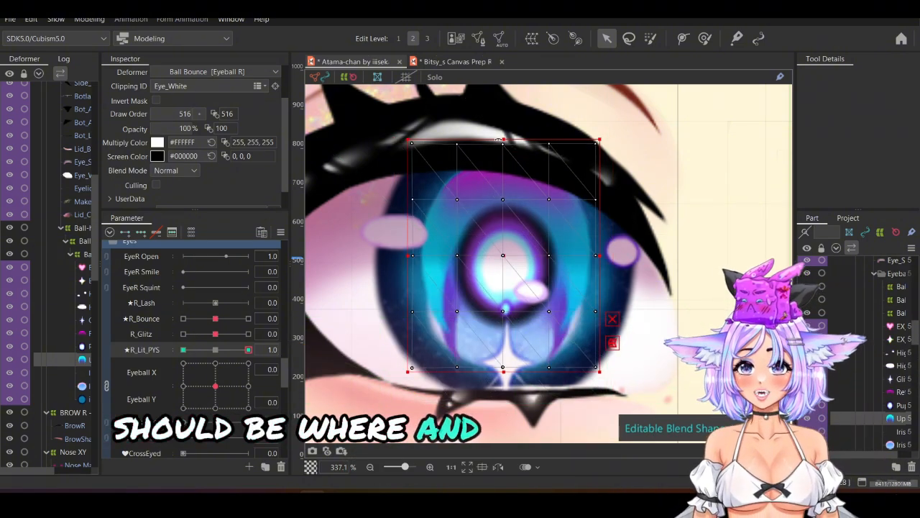
left_click_drag(502, 140, 506, 174)
left_click(215, 350)
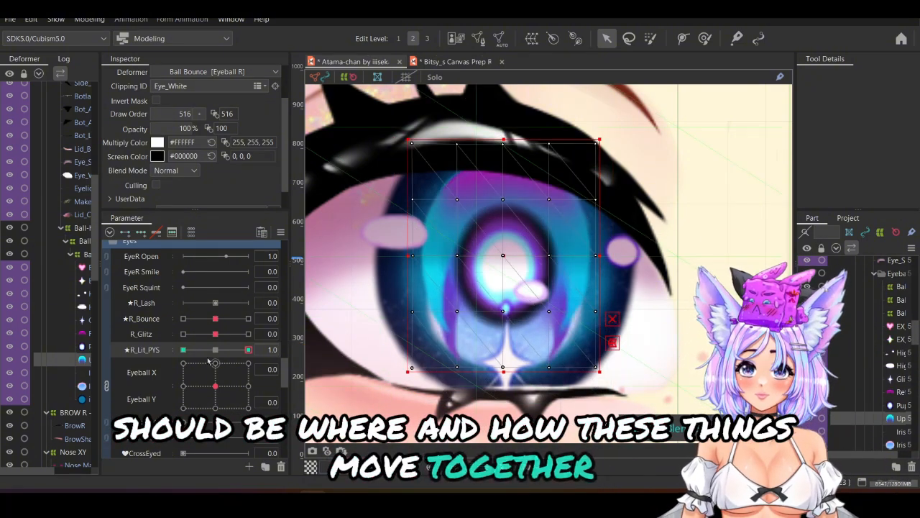
Lower the upper iris light mesh's top edge at ★R_Lit_PYS -1.0, raise its bottom edge at 1.0, and reset the parameter
left_click(184, 350)
left_click_drag(504, 140, 505, 171)
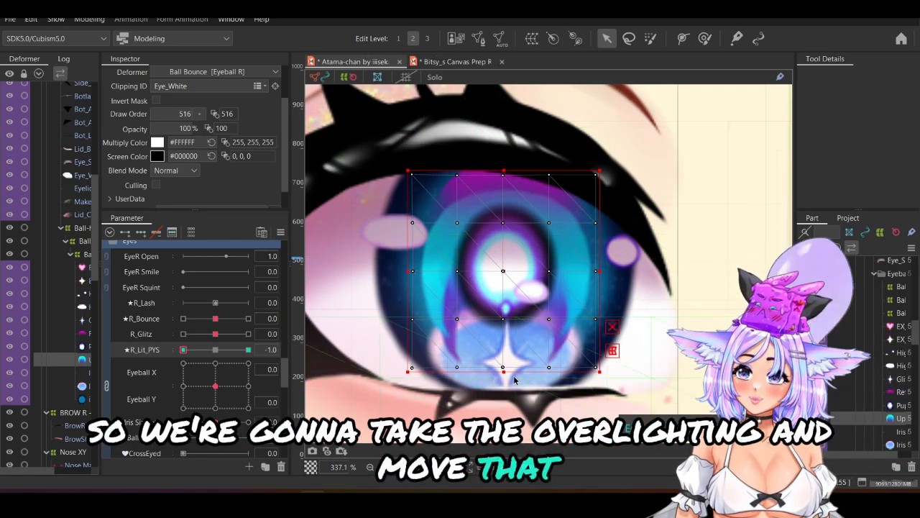
left_click(248, 350)
left_click_drag(504, 369, 504, 327)
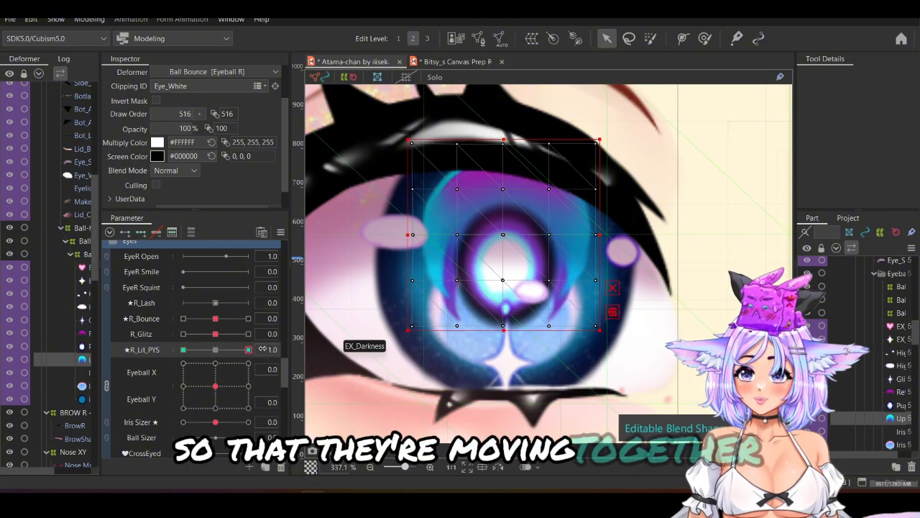
left_click(216, 351)
Enlarge the purple reflection mesh at both ends of ★R_Lit_PYS, return the parameter to default, and save the model
left_click(64, 333)
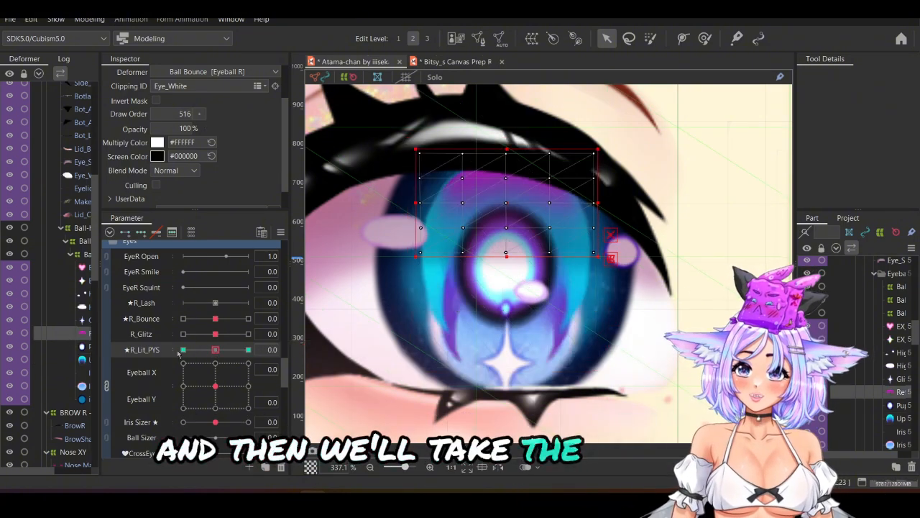
left_click(248, 350)
left_click_drag(507, 276, 507, 298)
left_click(183, 350)
left_click(248, 350)
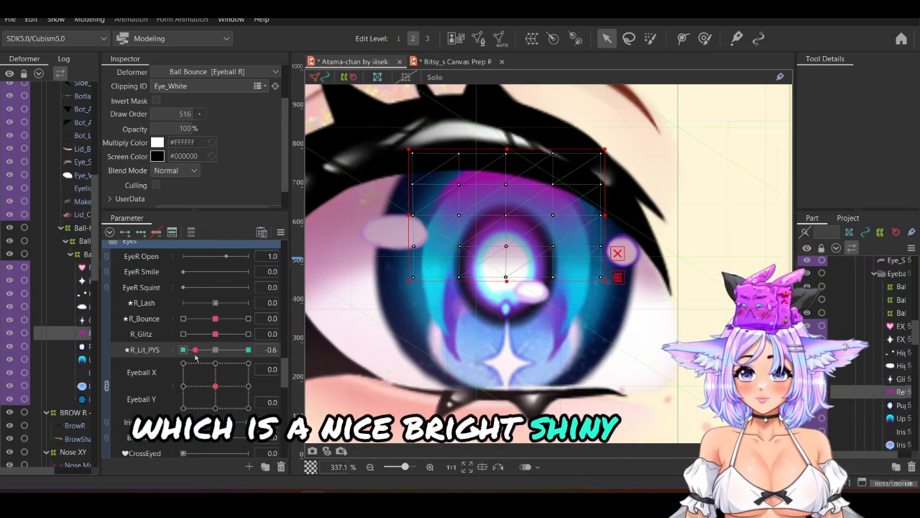
left_click_drag(507, 253, 507, 283)
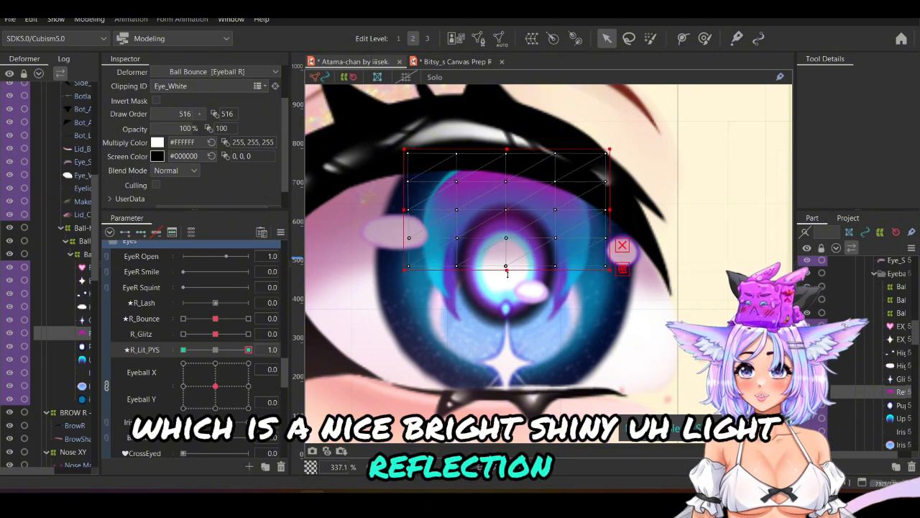
left_click_drag(248, 350, 221, 350)
key("ctrl+s")
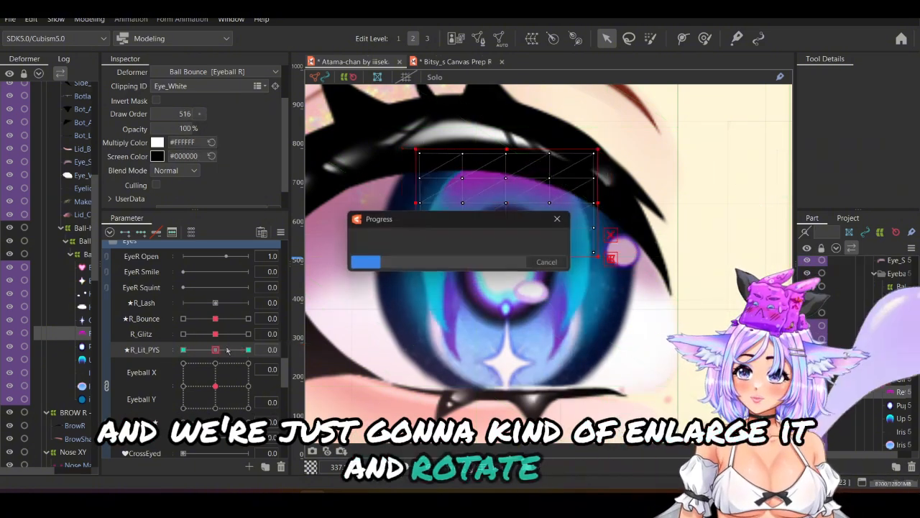
Rotate the reflection mesh clockwise at ★R_Lit_PYS -1.0 and counterclockwise at 1.0, and reset the parameter
left_click(183, 350)
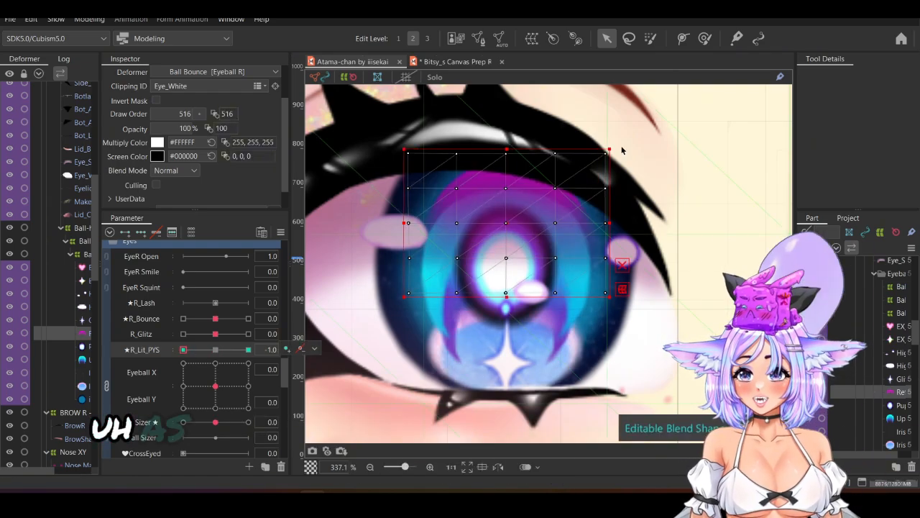
left_click_drag(614, 147, 627, 148)
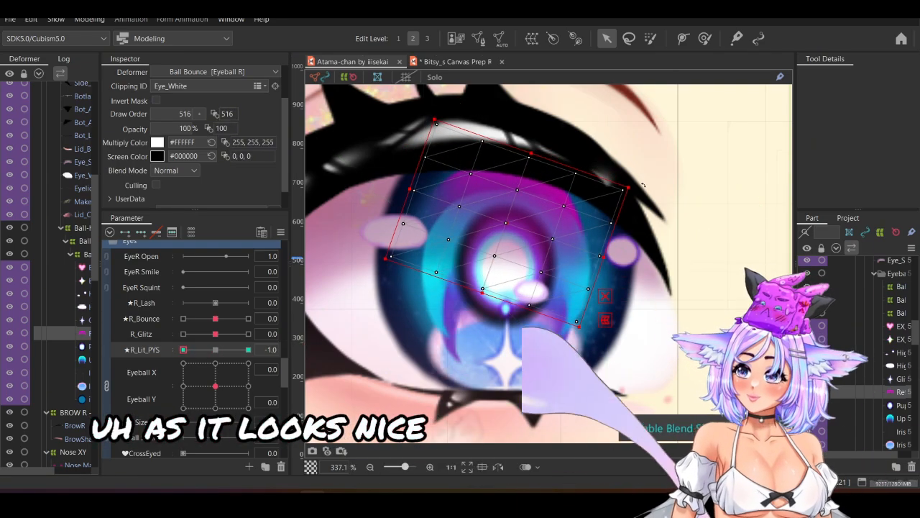
left_click(248, 350)
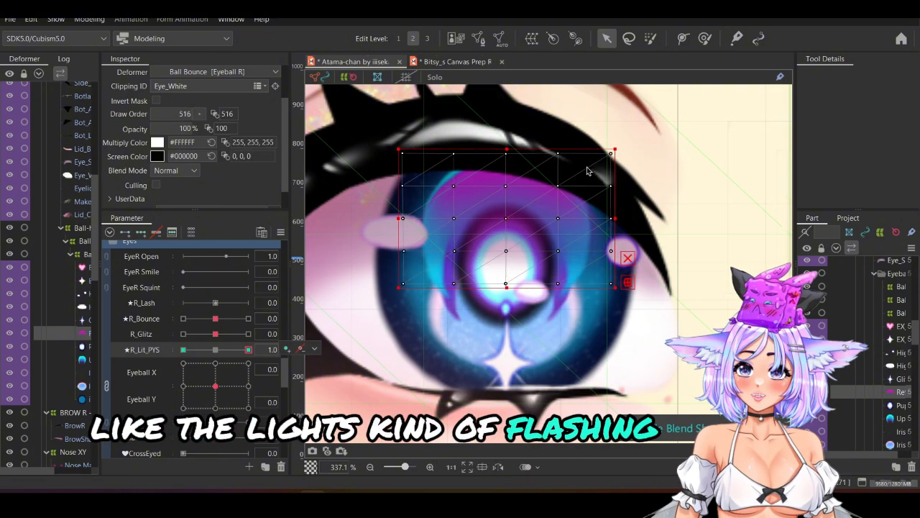
left_click_drag(624, 149, 604, 123)
left_click_drag(503, 220, 493, 215)
key("ctrl+z")
key("ctrl+z")
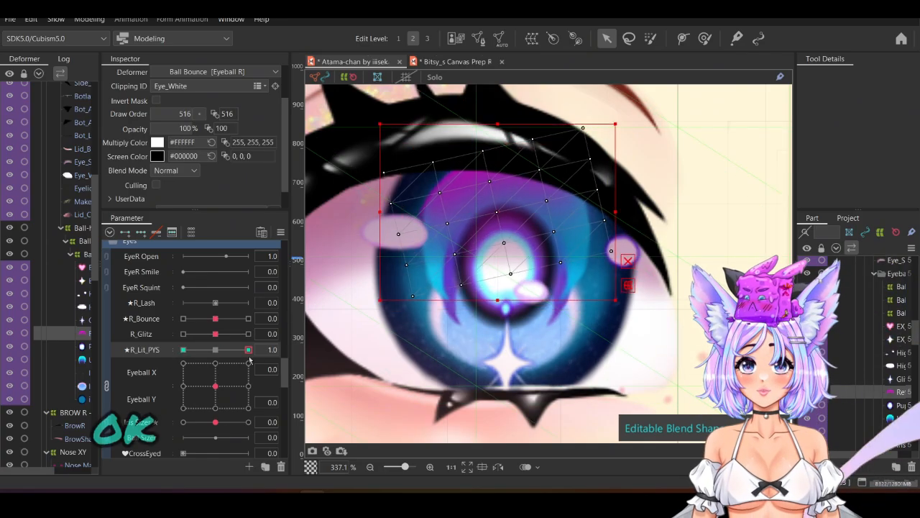
left_click(215, 350)
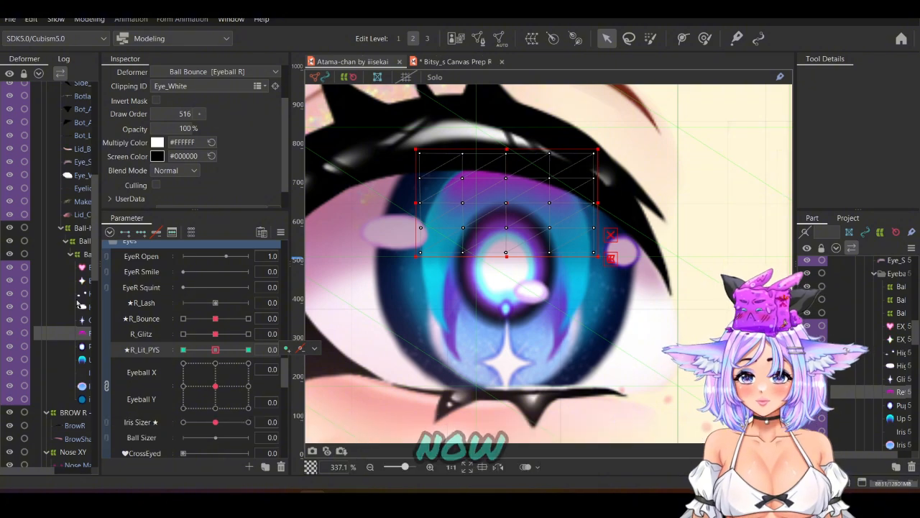
Check the Eyeball X/Y movement and set the eye shadow, eyelid, makeup and lid color meshes to draw order 514
left_click_drag(183, 398, 185, 379)
left_click(216, 386)
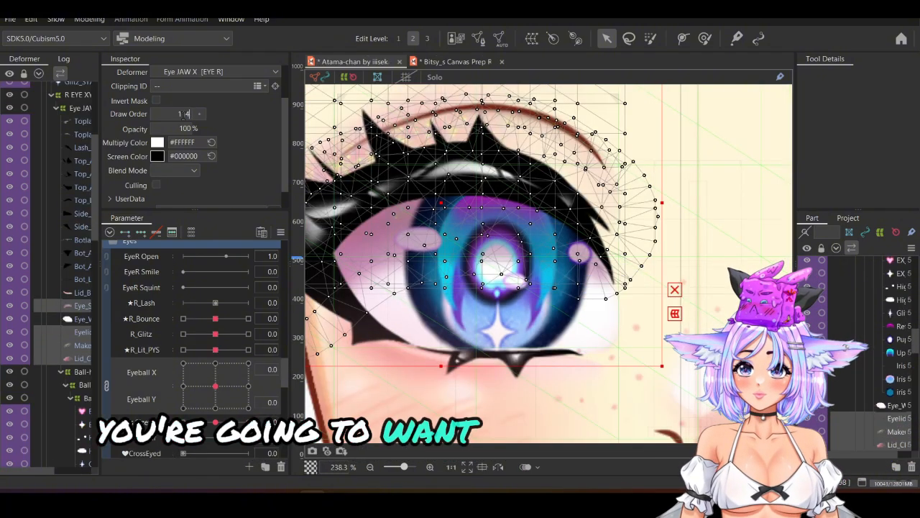
type("514")
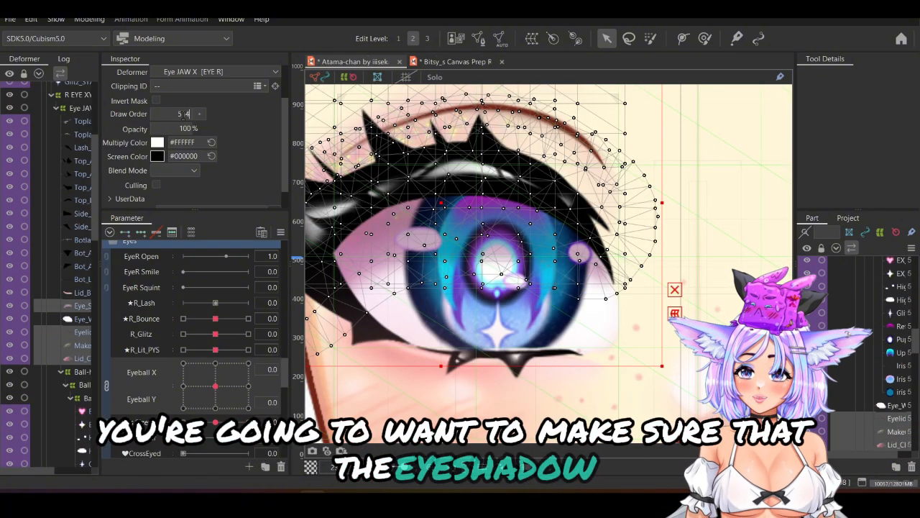
key("Return")
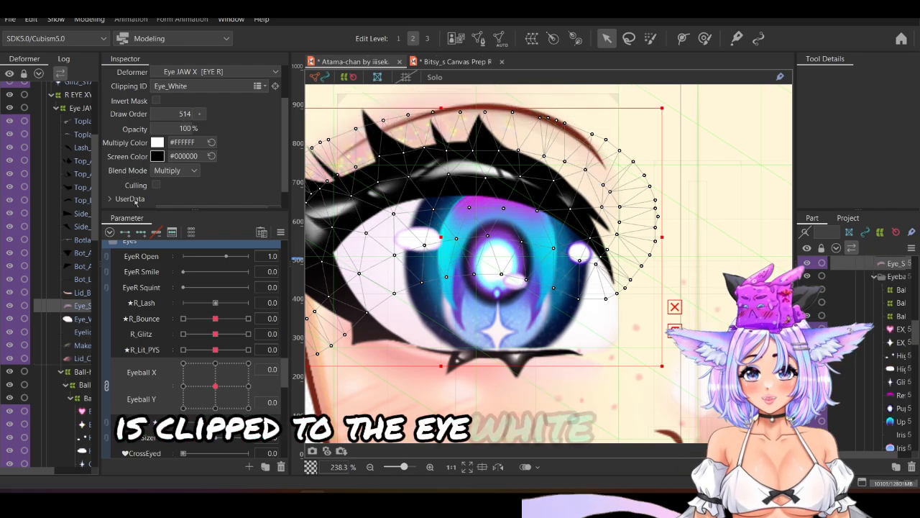
Raise and fine-tune the eye shadow mesh's draw order so it layers correctly over the eyeball
left_click(218, 137)
left_click(219, 137)
left_click(218, 136)
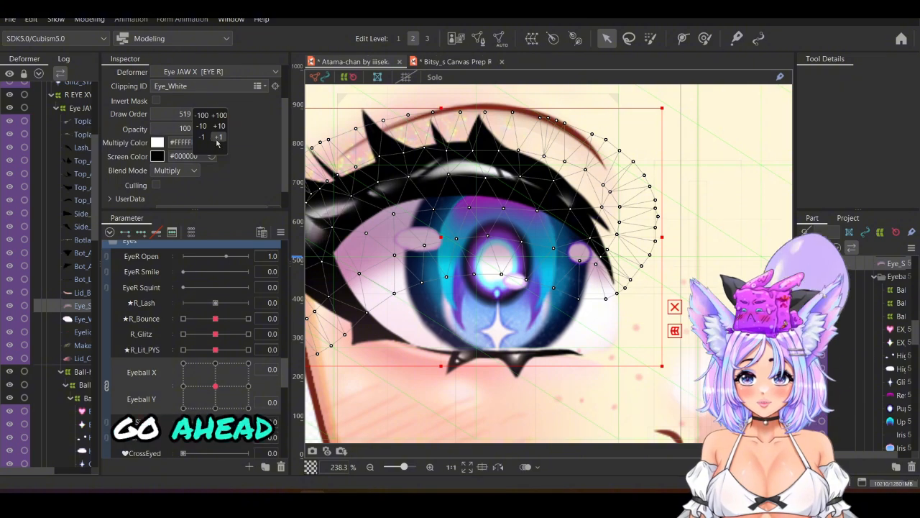
left_click(204, 137)
left_click(204, 137)
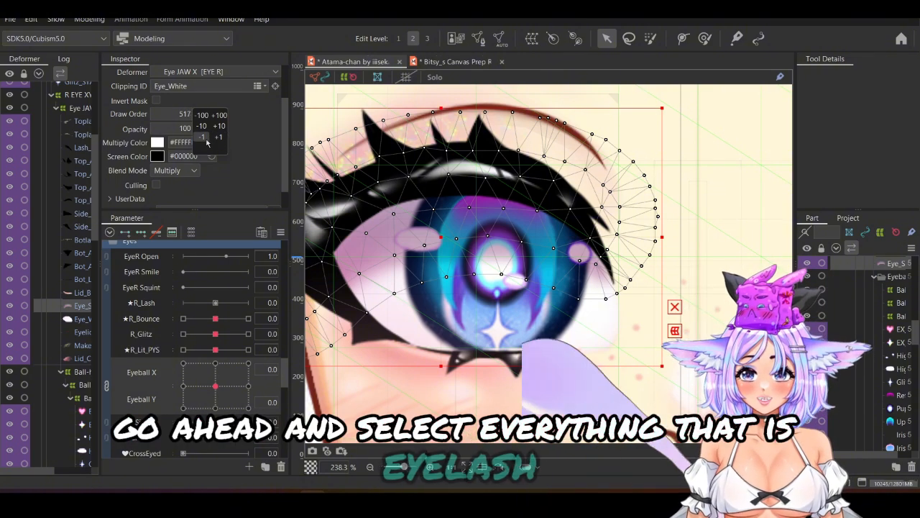
left_click(205, 139)
left_click(205, 139)
left_click(219, 138)
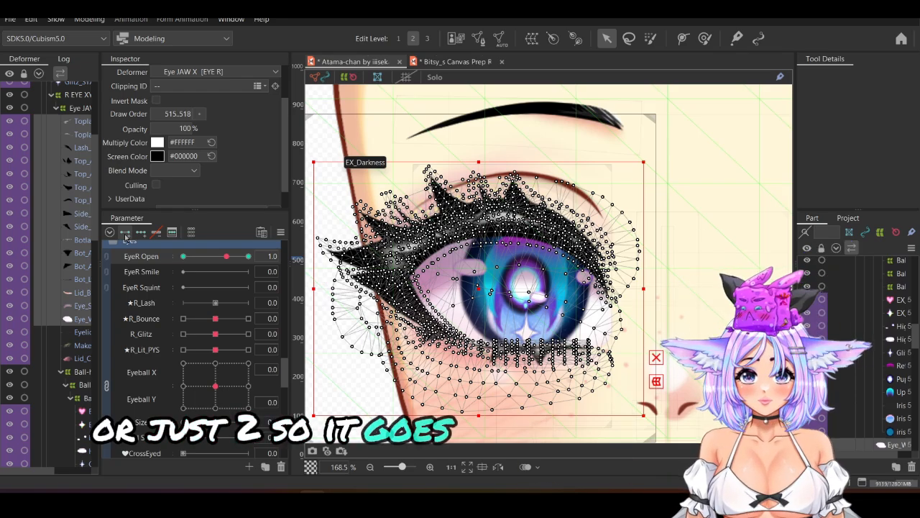
Add a middle key at 1.0 on EyeR Open for the selected lash, eye shadow and eye white meshes
right_click(225, 258)
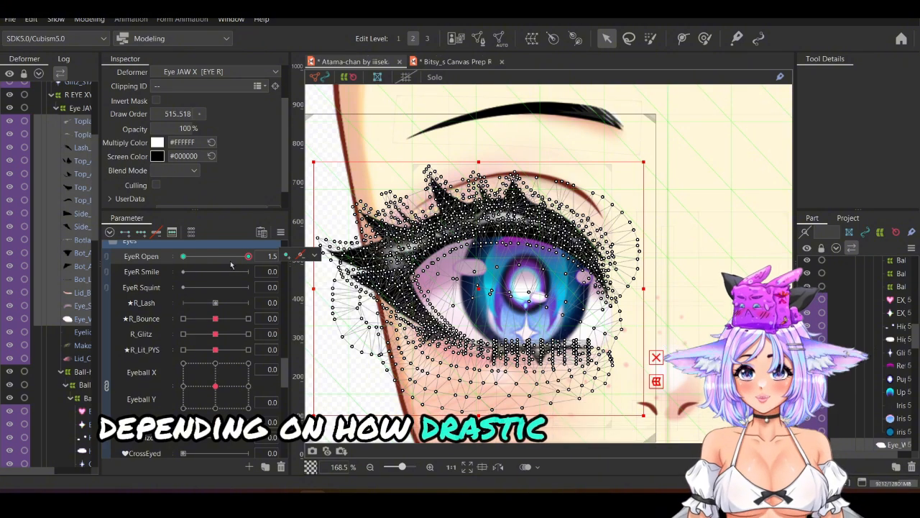
left_click(272, 256)
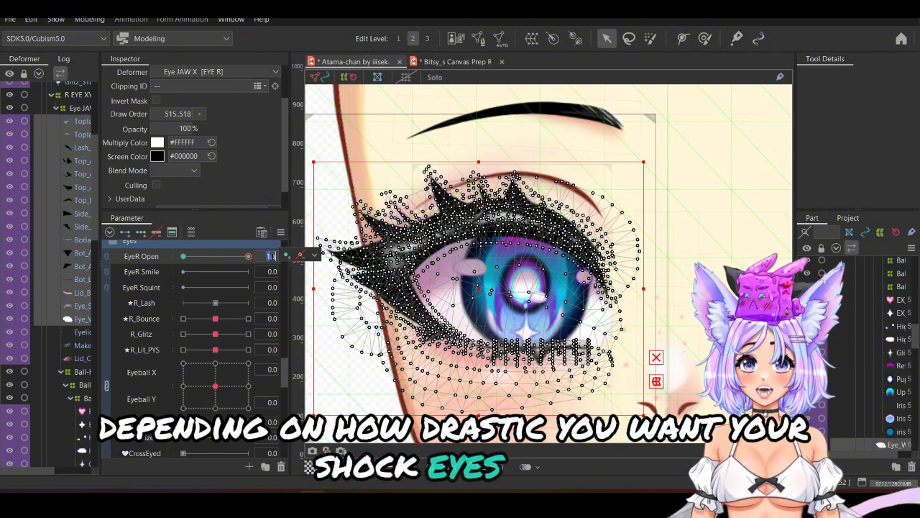
type("1")
key("Return")
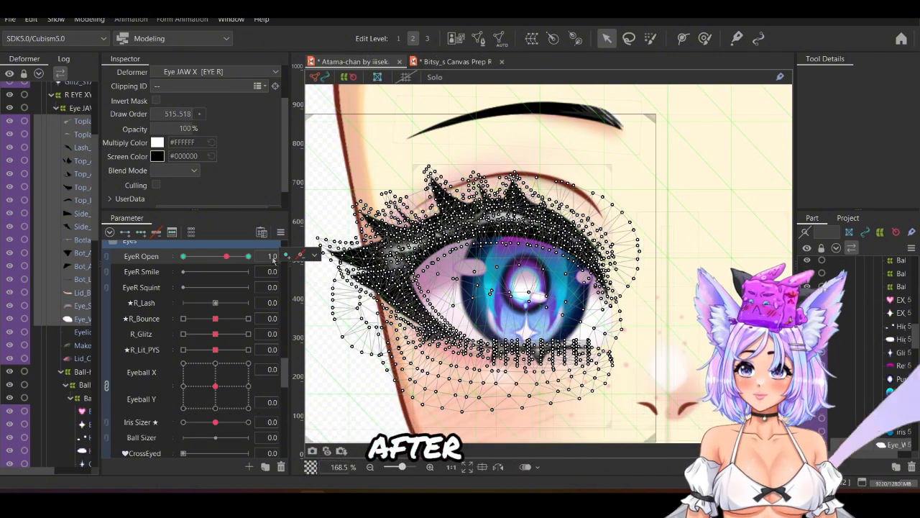
left_click(286, 258)
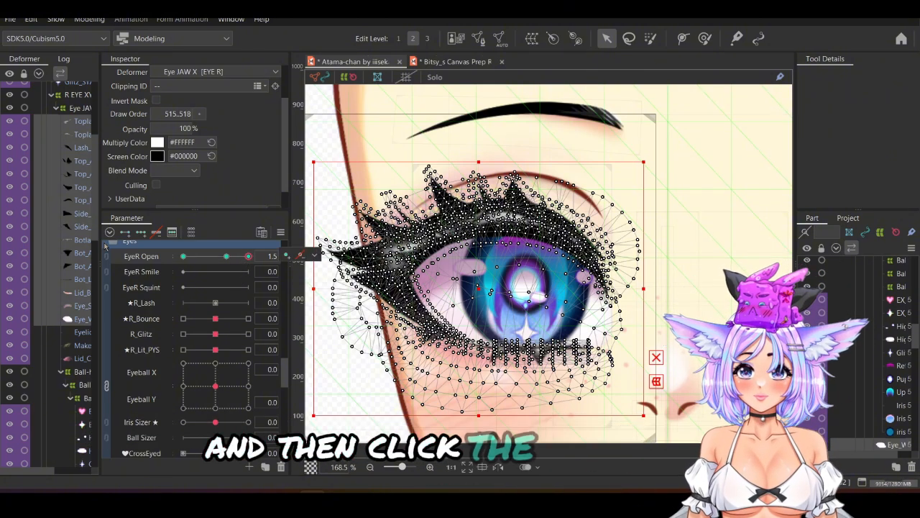
At EyeR Open 1.5, push the upper lashes and eye white upward with the deform brush at size 279.7 px
left_click(704, 38)
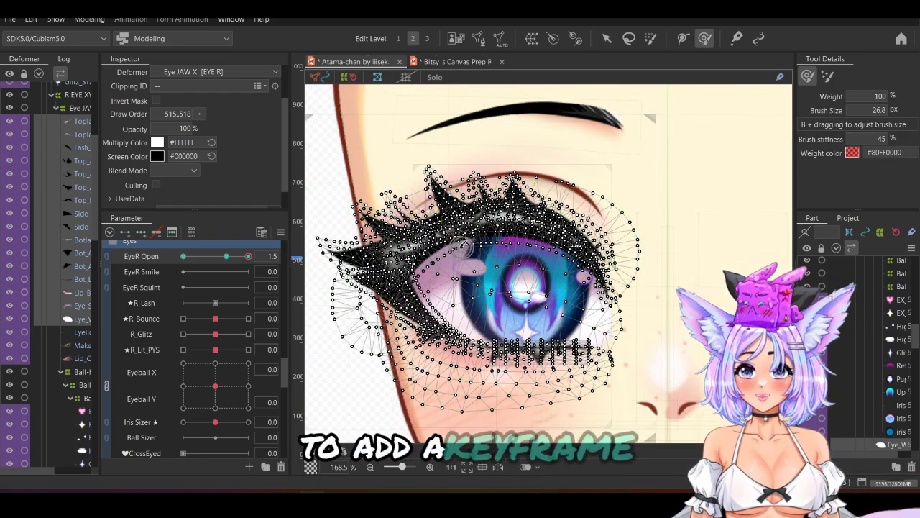
mouse_move(476, 222)
left_mouse_down()
mouse_move(515, 213)
mouse_move(503, 224)
left_mouse_up()
mouse_move(542, 249)
left_mouse_down()
mouse_move(534, 226)
mouse_move(518, 234)
left_mouse_up()
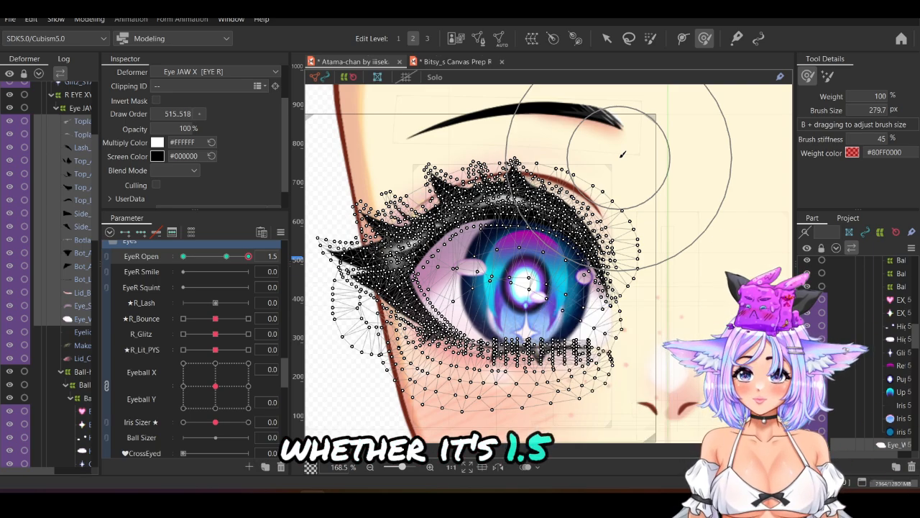
Select the eyelid, makeup and lid color meshes and give them three EyeR Open keys, including 1.0 and 1.5
left_click(81, 332)
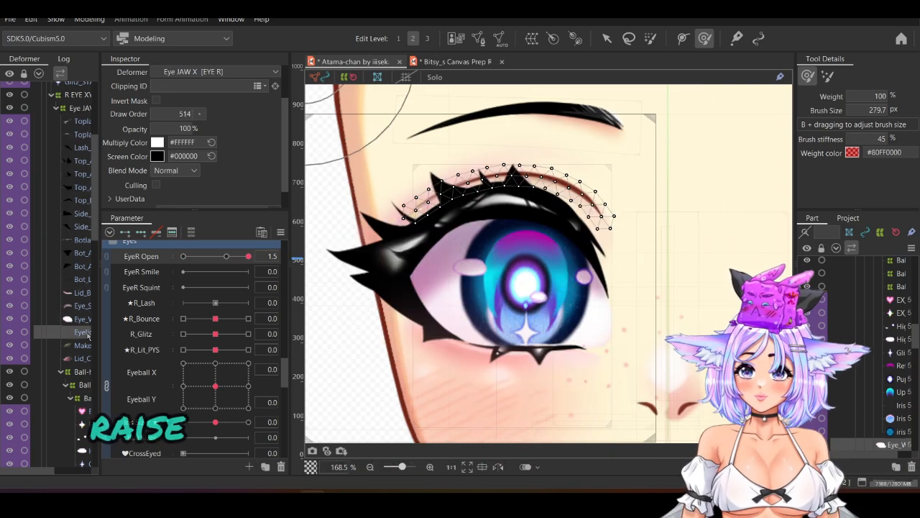
left_click(79, 358, "shift")
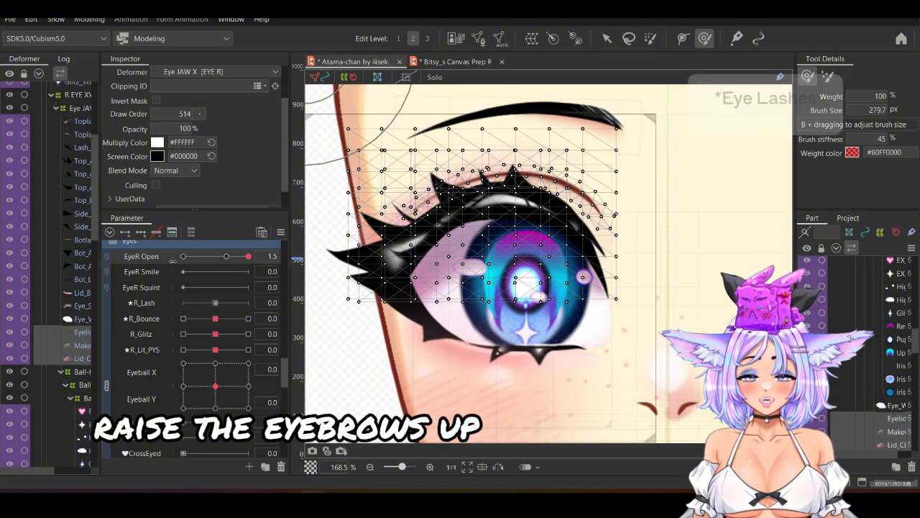
key("ctrl+z")
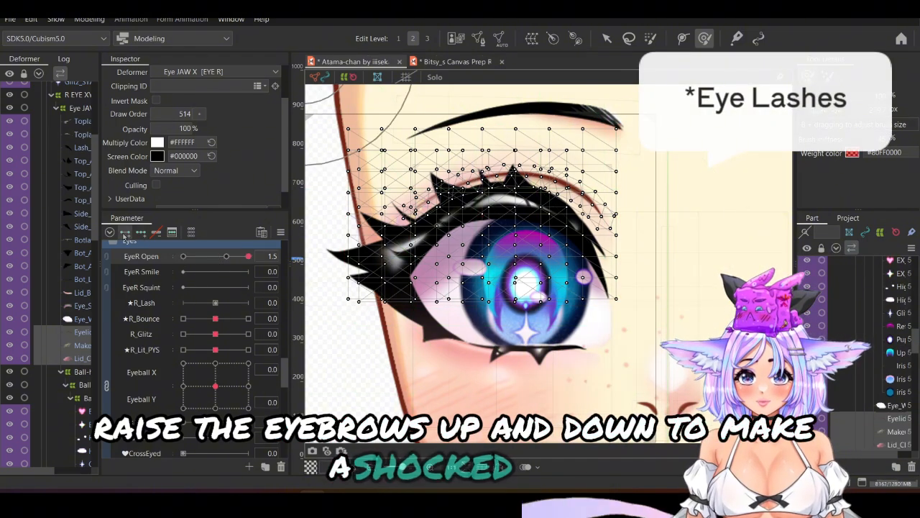
left_click(226, 256)
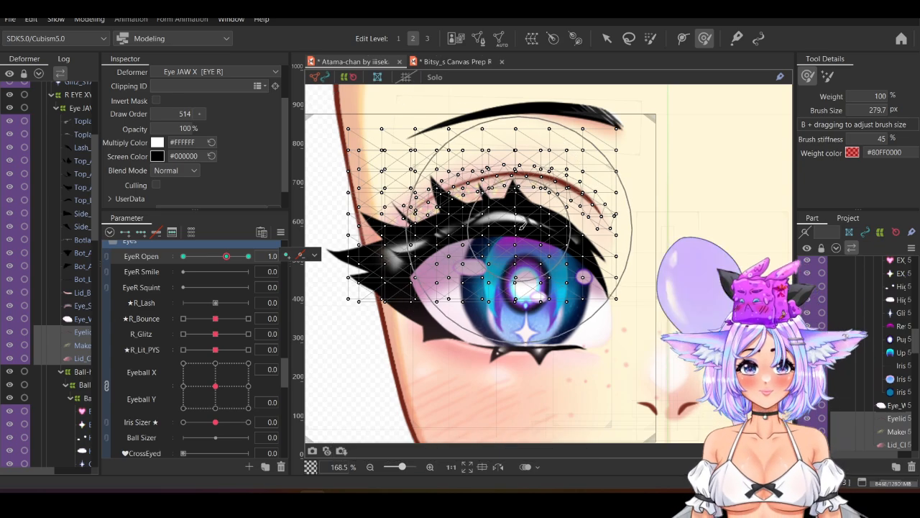
At EyeR Open 1.5, push the selected eyelid, makeup and lid color meshes slightly upward with the deform brush at 235.2 px
left_click_drag(521, 248, 482, 252)
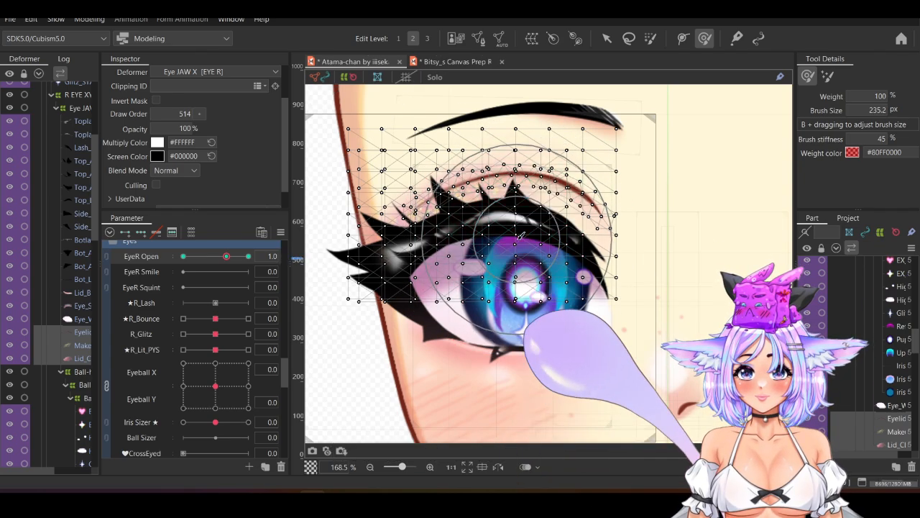
left_click(248, 256)
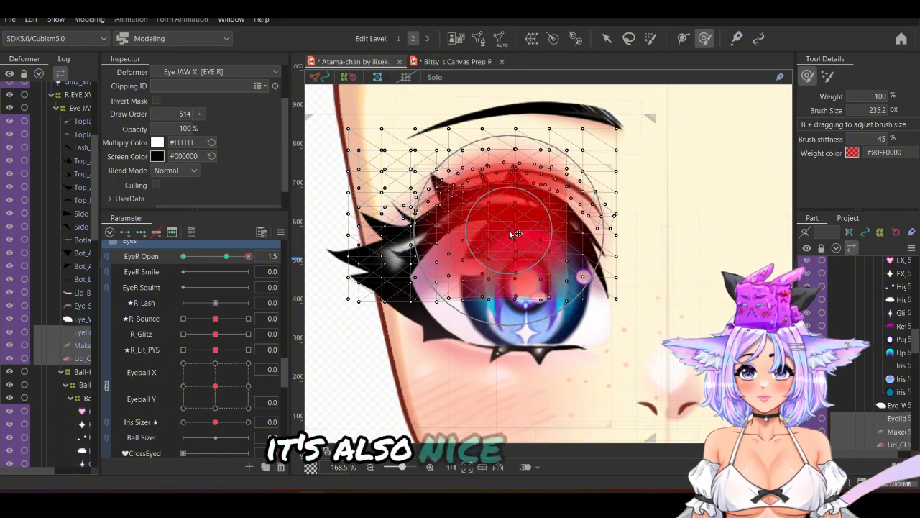
left_click(237, 271)
left_click_drag(236, 270, 258, 254)
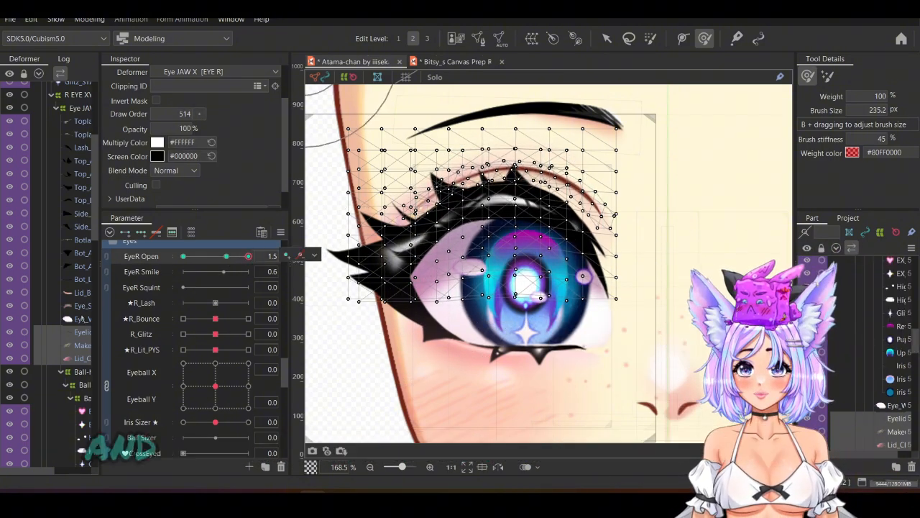
Select all meshes under the right eye's deformer, pull the lower lashes and lower lid downward at EyeR Open 1.5, and hide the selection overlay
left_click(82, 121, "shift")
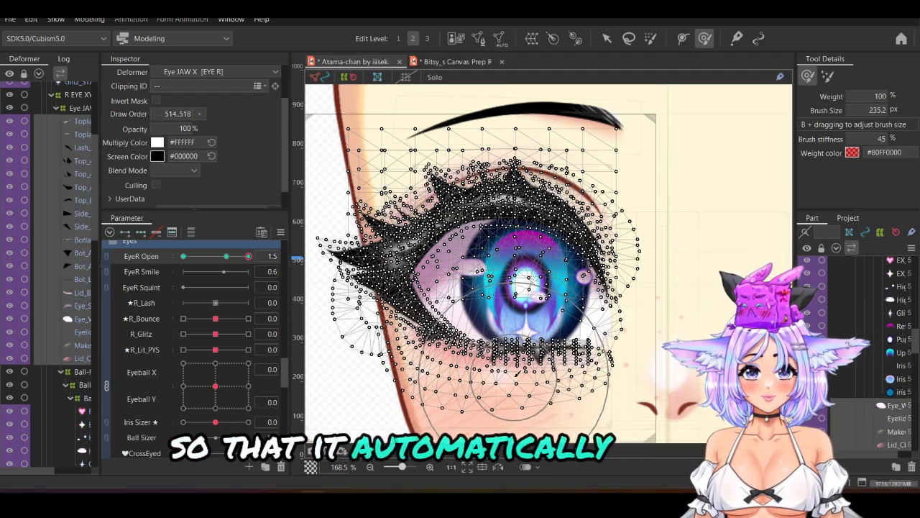
left_click_drag(514, 377, 516, 415)
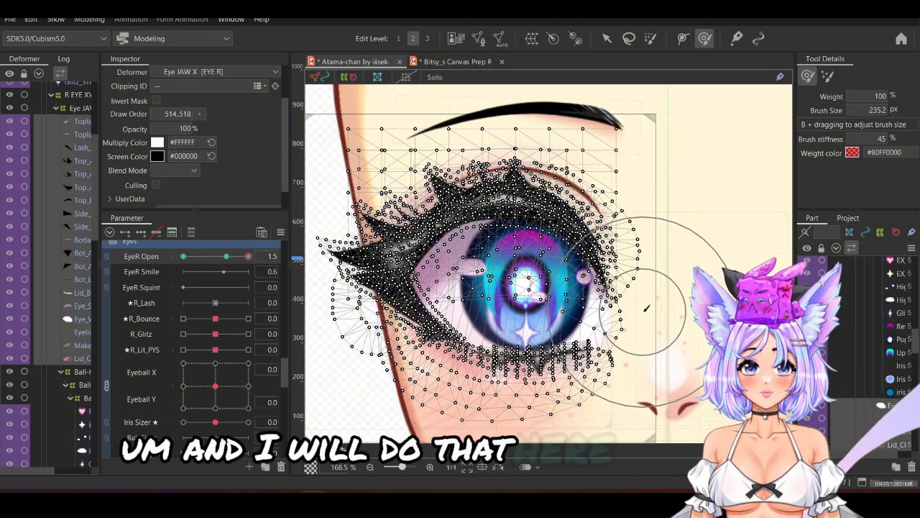
key("ctrl+h")
Scrub EyeR Open to check the widened eye shape on the whole face, and save the model
mouse_move(248, 256)
left_mouse_down()
mouse_move(227, 266)
mouse_move(250, 265)
mouse_move(244, 258)
left_mouse_up()
scroll(511, 297, "down", 3)
left_click(217, 271)
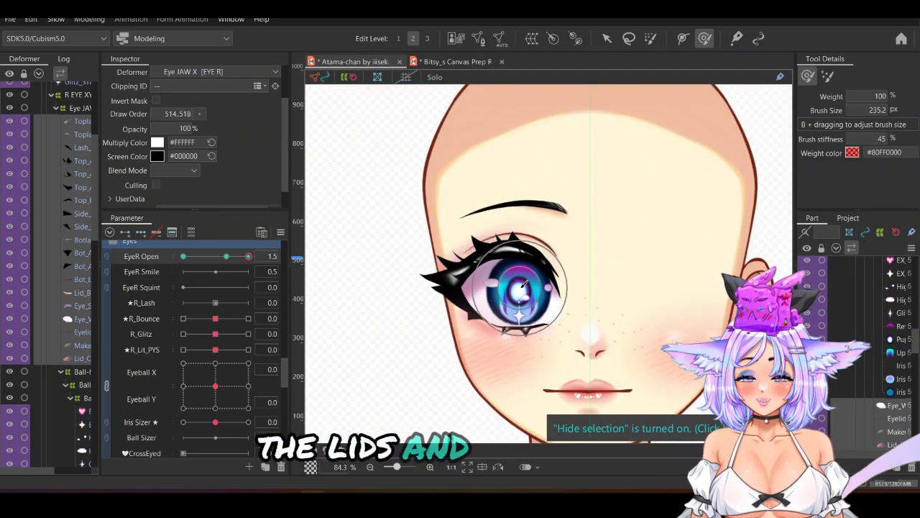
scroll(525, 284, "up", 2)
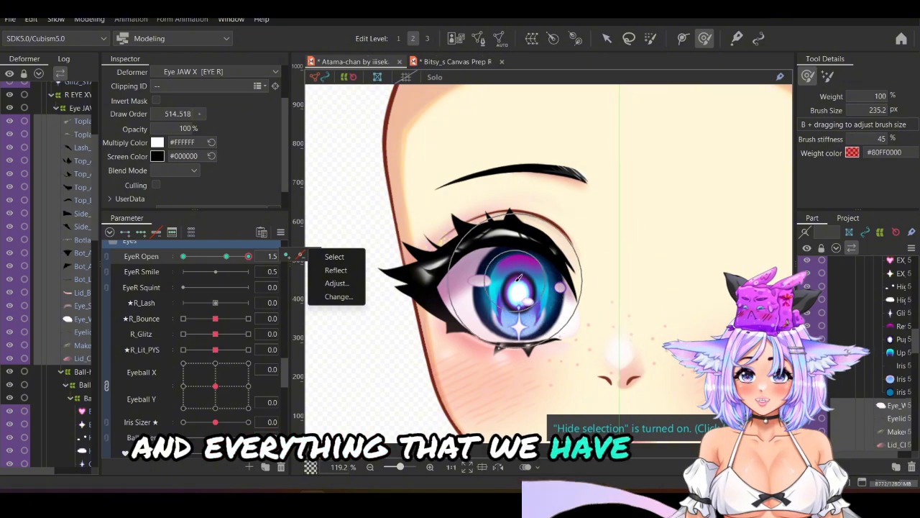
left_click_drag(515, 280, 501, 288)
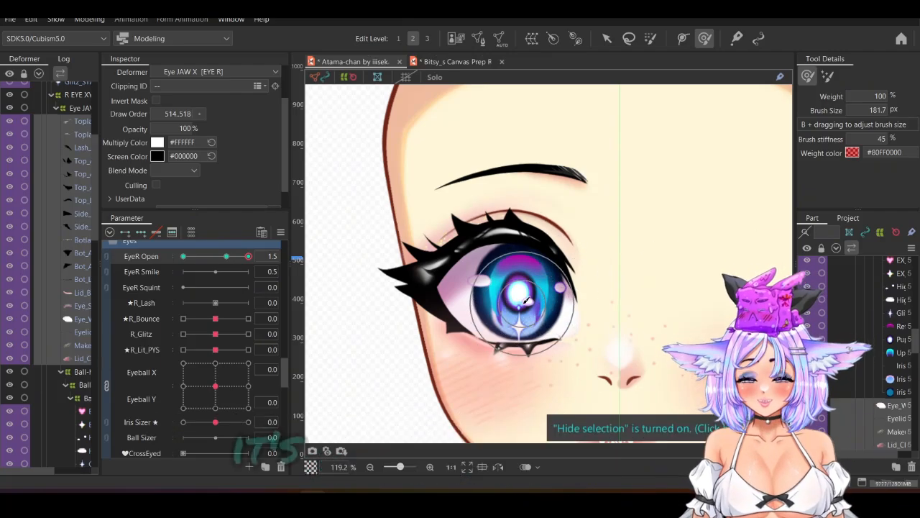
scroll(565, 180, "down", 2)
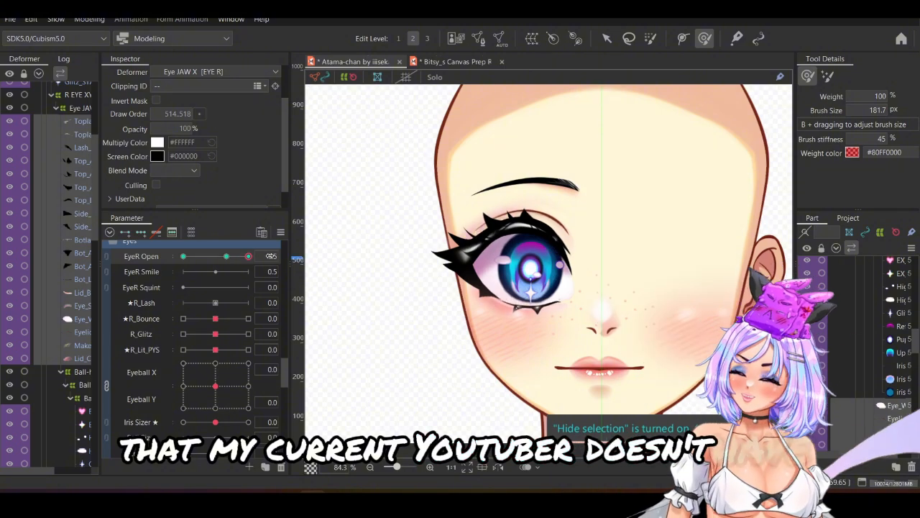
left_click_drag(231, 265, 245, 265)
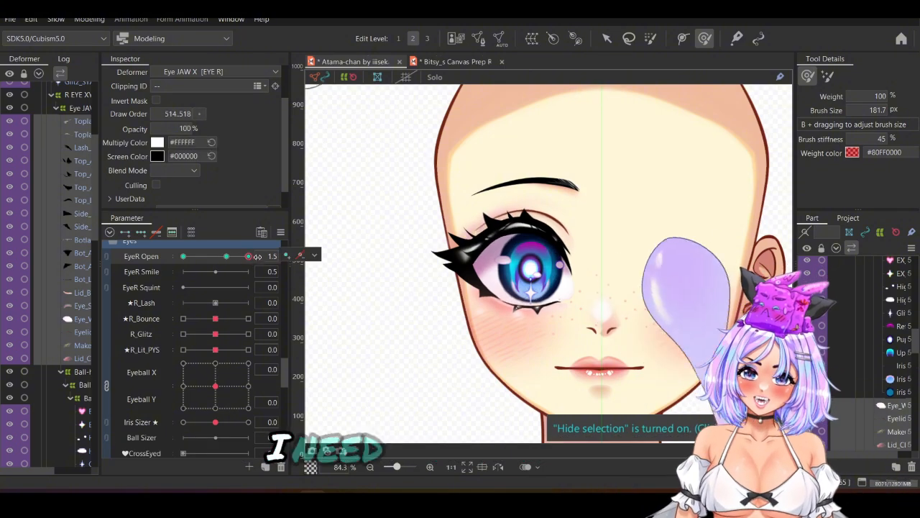
scroll(604, 230, "up", 2)
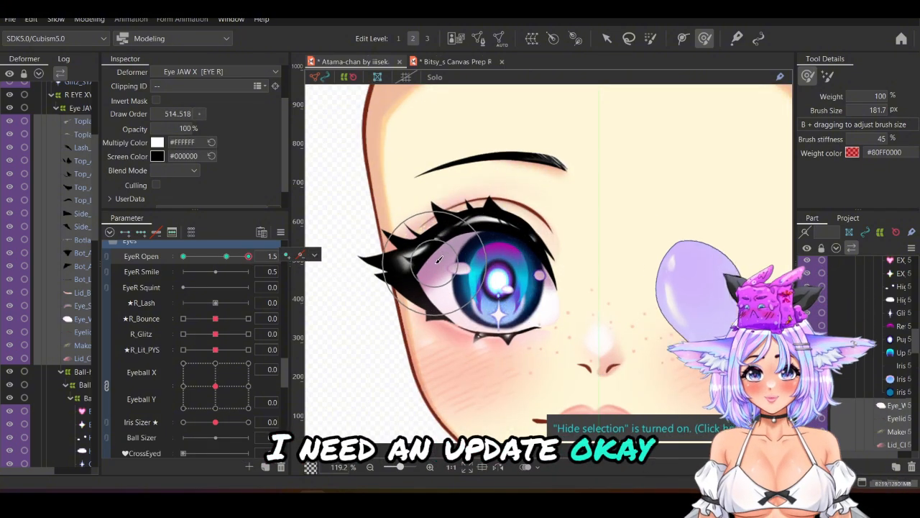
left_click_drag(247, 257, 229, 263)
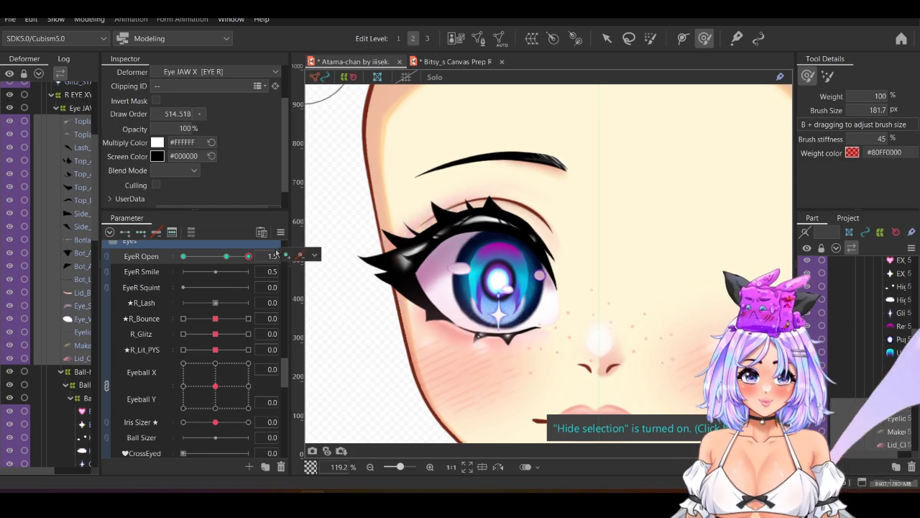
key("ctrl+s")
At EyeR Open 0.0, select the eye white mesh and squash it vertically from above and below into a thin strip
left_click(184, 256)
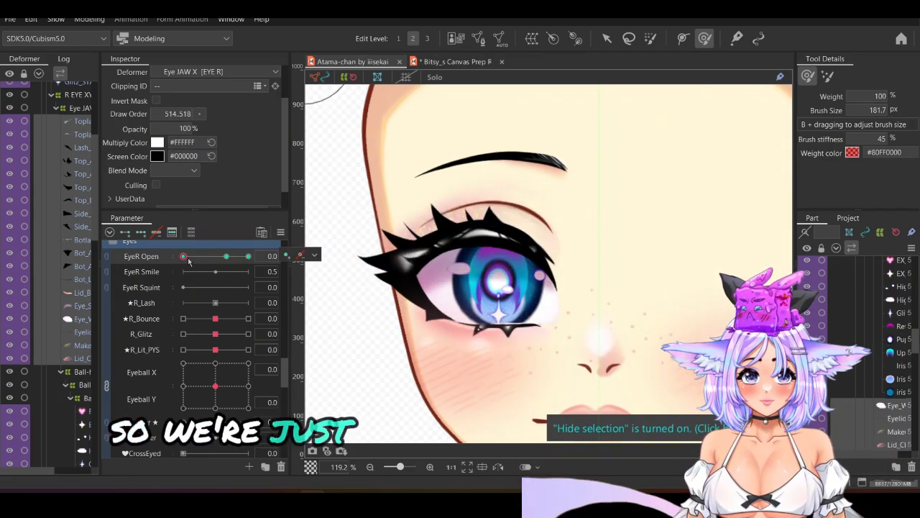
left_click(81, 123)
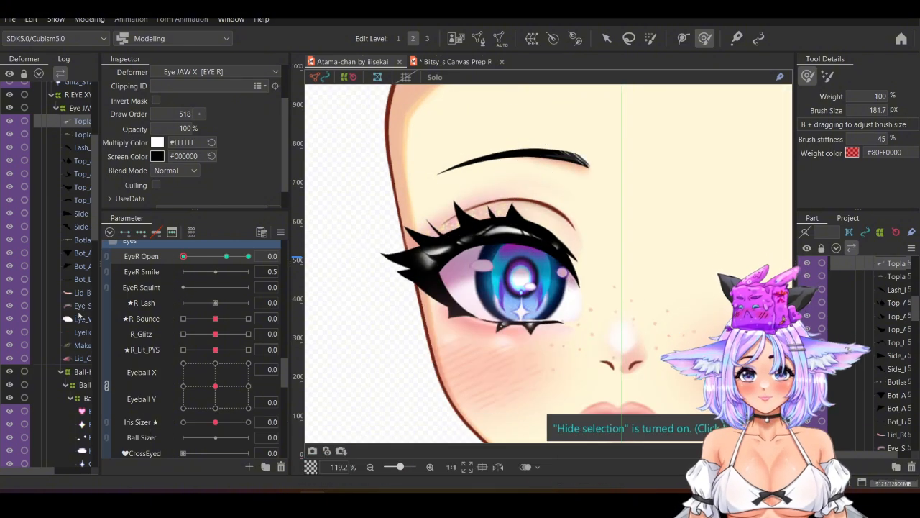
left_click_drag(508, 263, 501, 258)
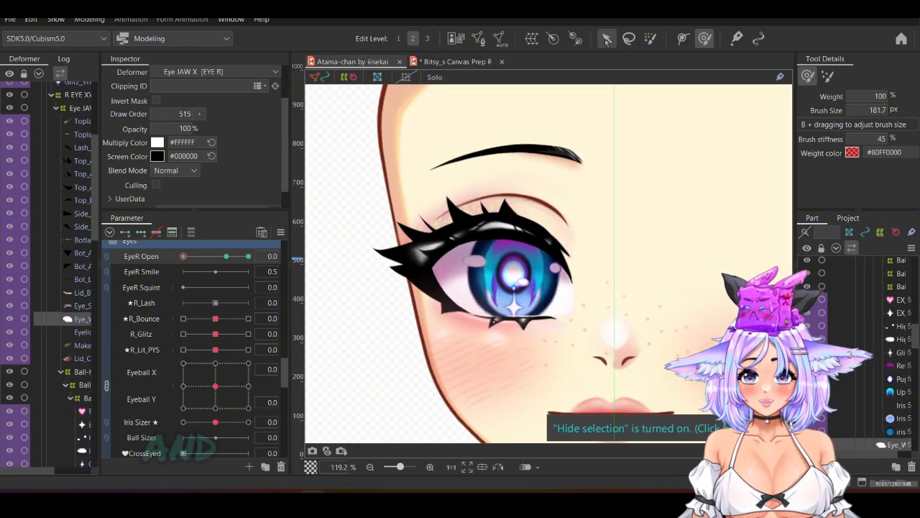
scroll(516, 259, "up", 3)
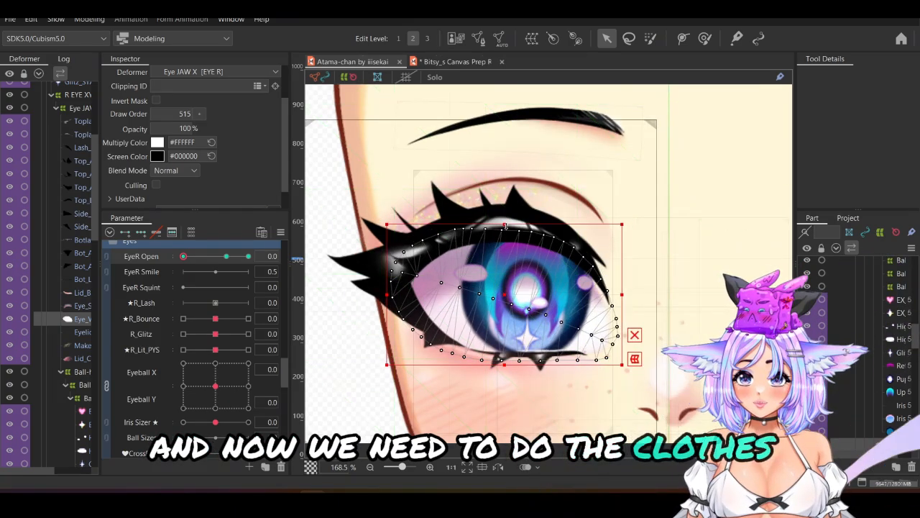
left_click_drag(504, 218, 505, 268)
key("ctrl+z")
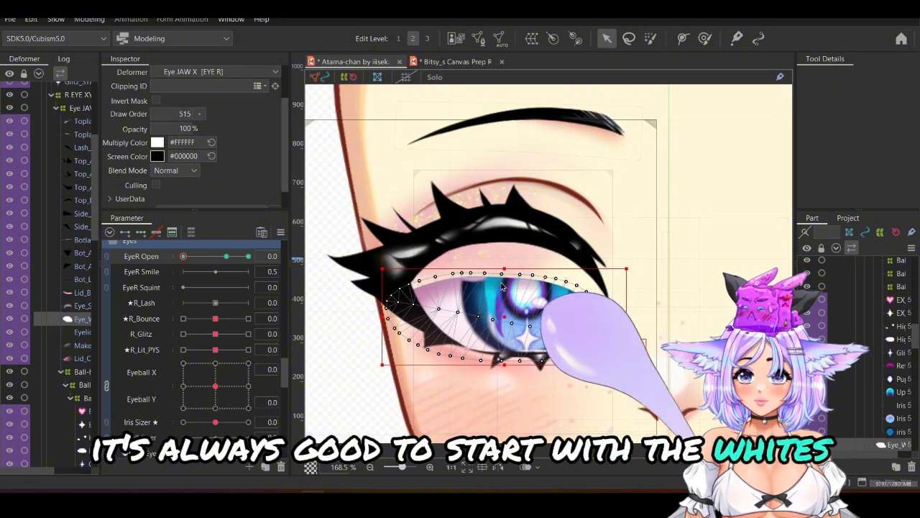
left_click_drag(503, 365, 505, 310)
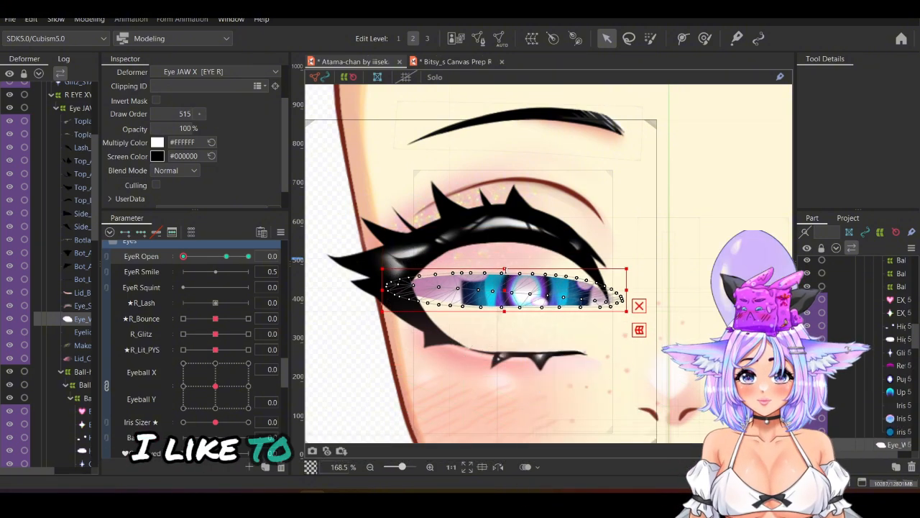
left_click_drag(504, 270, 505, 296)
Curve the flattened eye white's inner end downward and tuck in both ends with the deform brush at 249.2 px
left_click(705, 39)
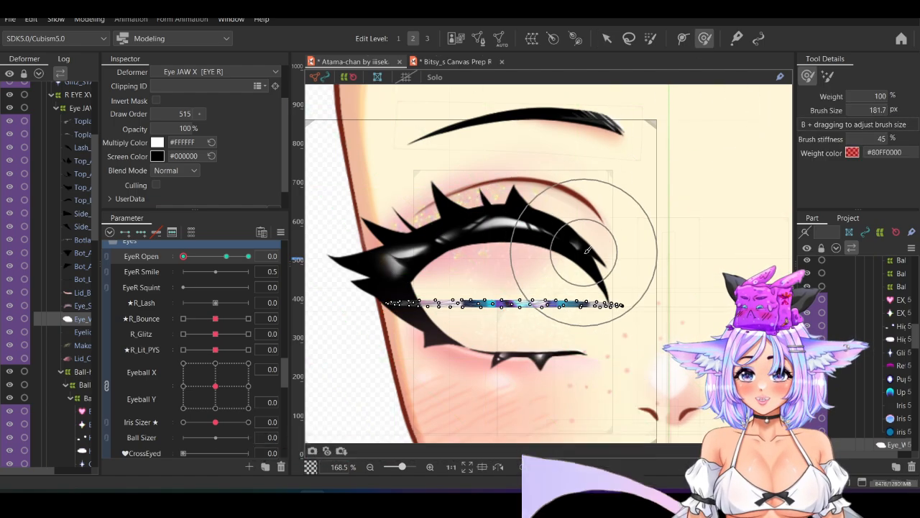
mouse_move(573, 224)
left_mouse_down()
mouse_move(605, 217)
mouse_move(652, 246)
left_mouse_up()
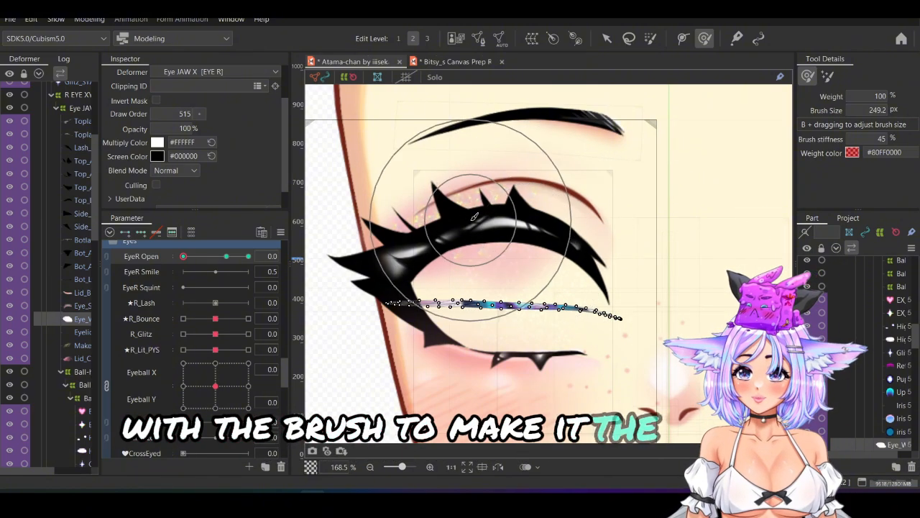
left_click_drag(614, 242, 610, 248)
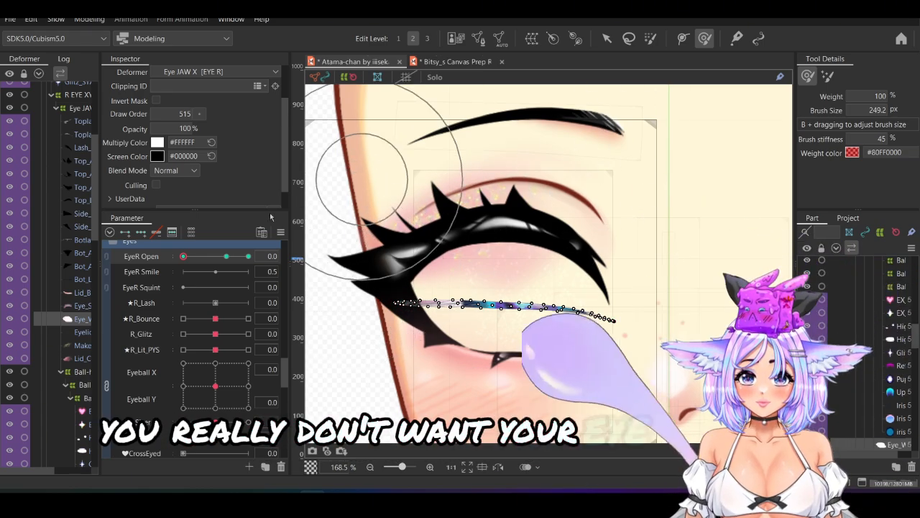
left_click(183, 258)
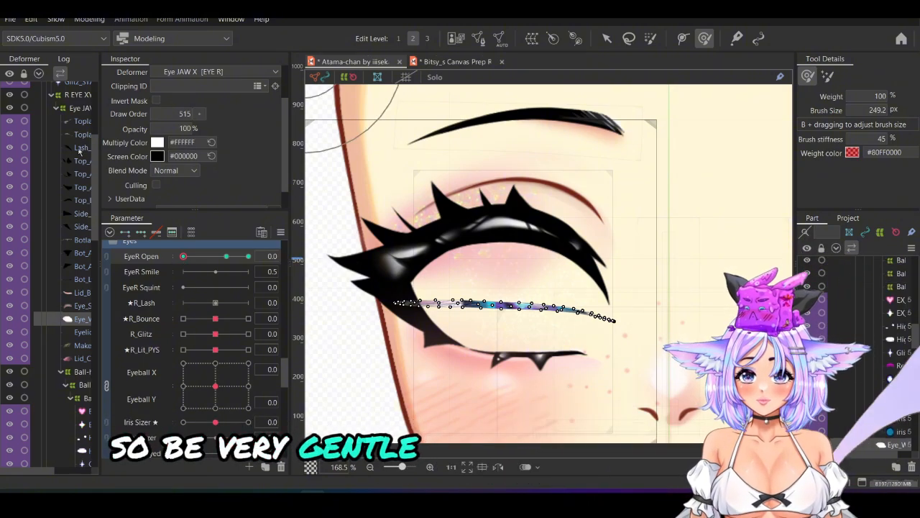
Select the main top lash mesh and lay a temporary deformation path of eight points along it from outer to inner corner
left_click(81, 199)
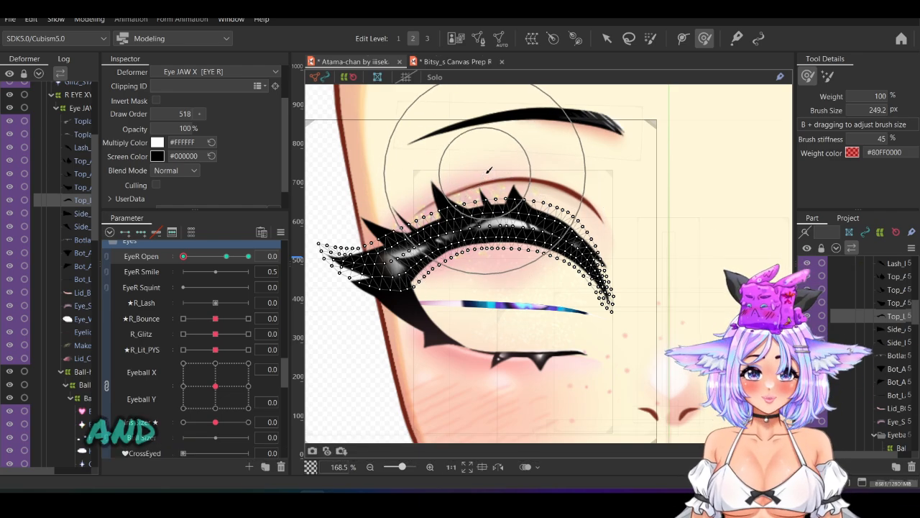
left_click(86, 19)
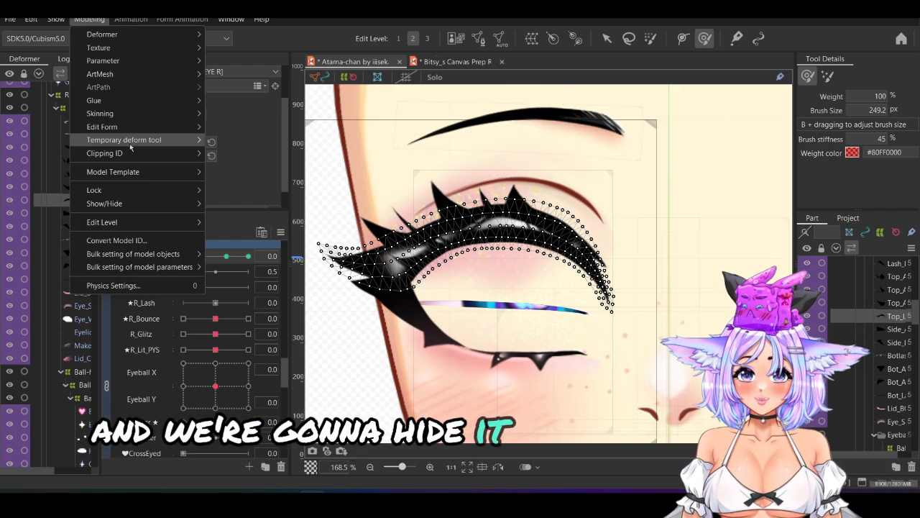
mouse_move(151, 142)
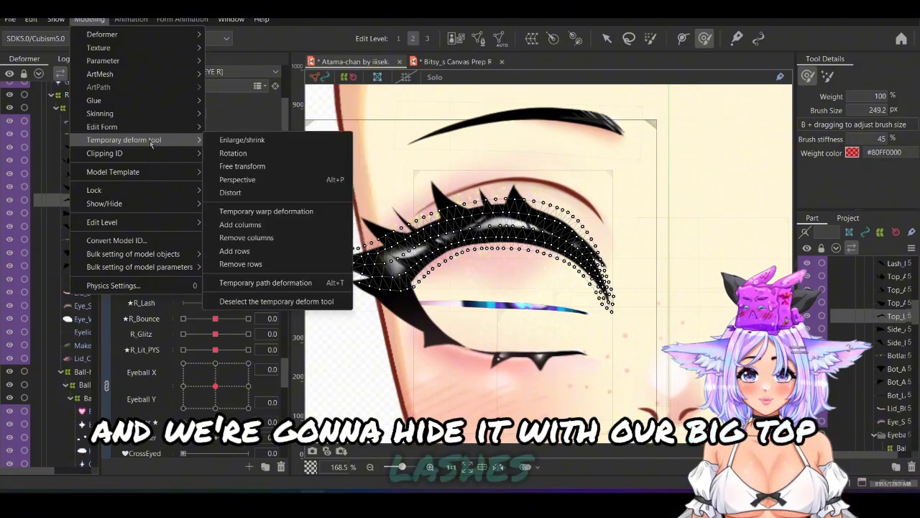
left_click(266, 283)
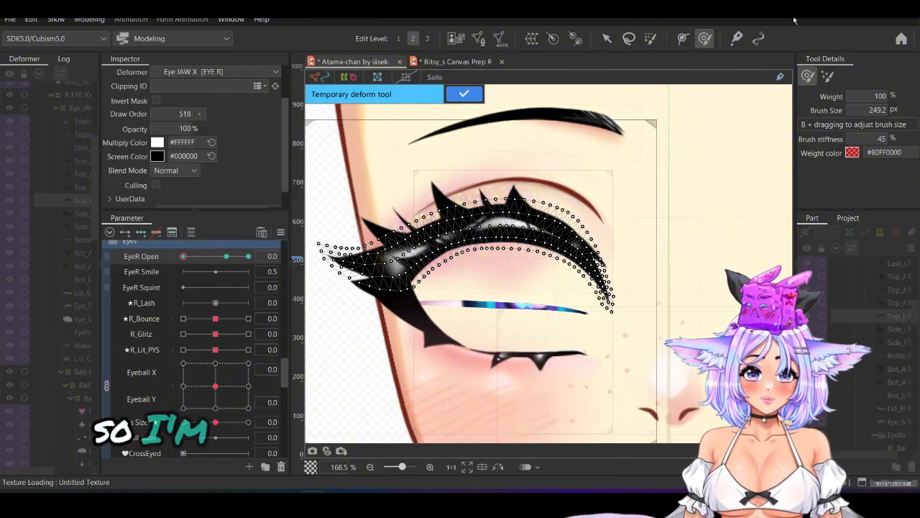
left_click(607, 38)
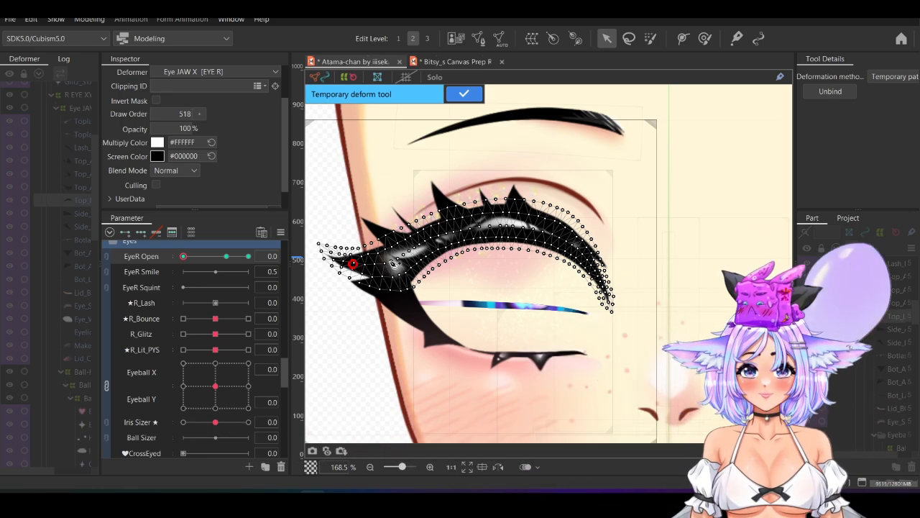
left_click(483, 226)
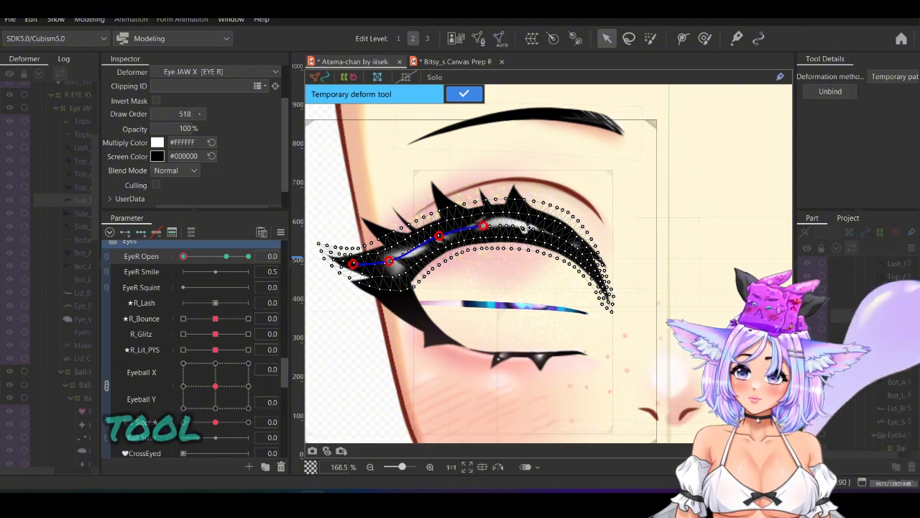
left_click(528, 227)
left_click(571, 240)
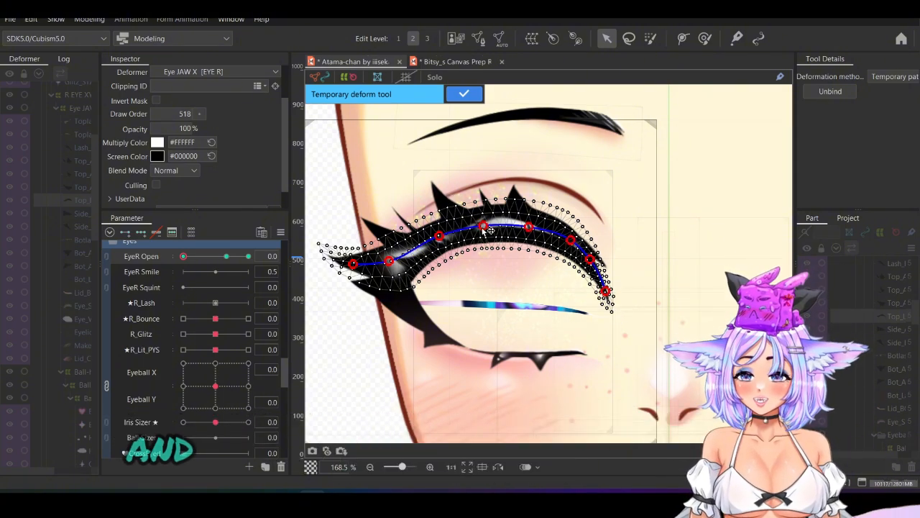
Pull the main top lash's deformation path points down into a nearly straight closed-eye line over the eye white, and apply the temporary deformation
left_click_drag(489, 228, 492, 301)
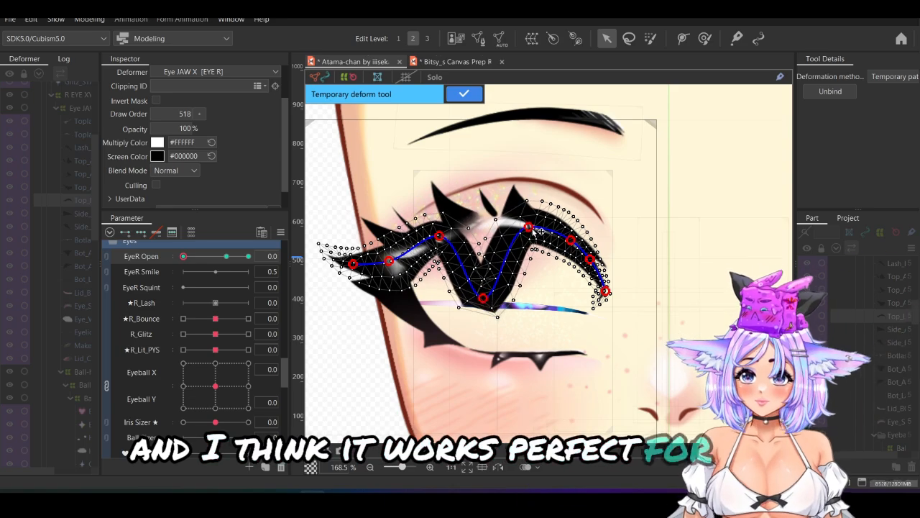
left_click_drag(537, 230, 593, 294)
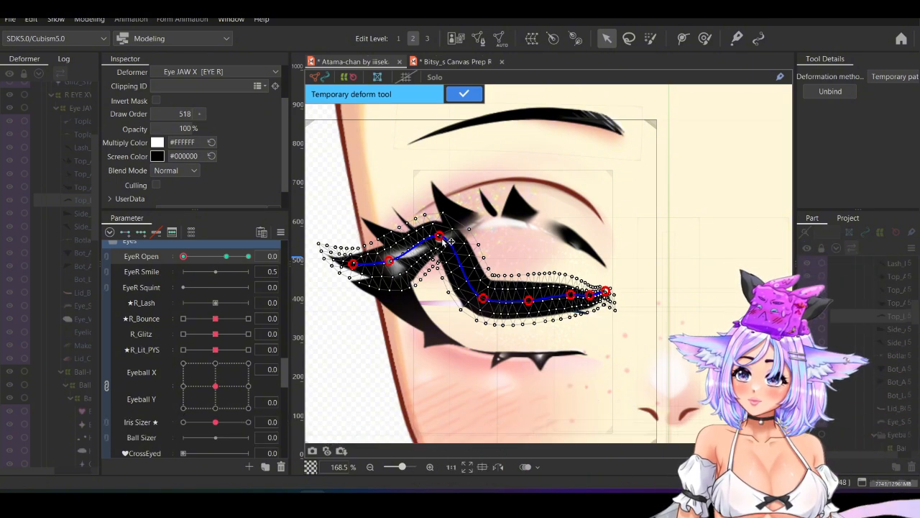
left_click_drag(440, 237, 451, 283)
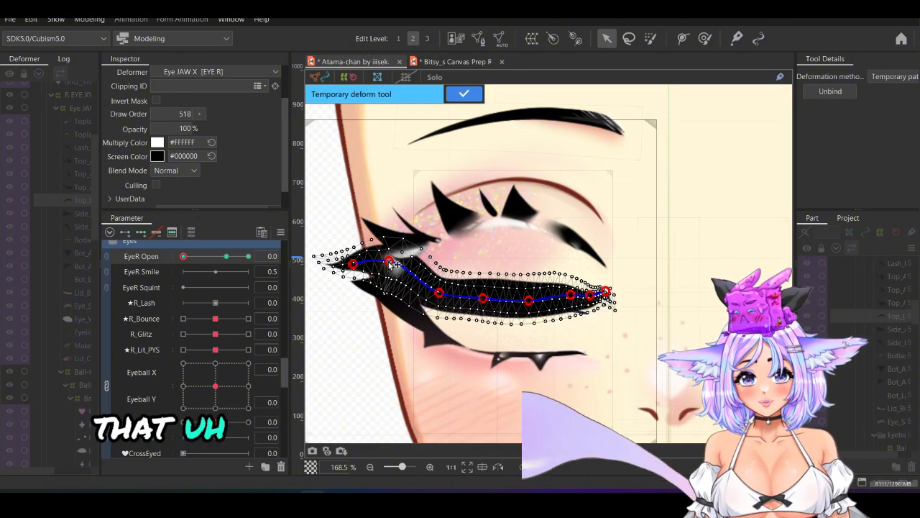
left_click_drag(390, 262, 401, 280)
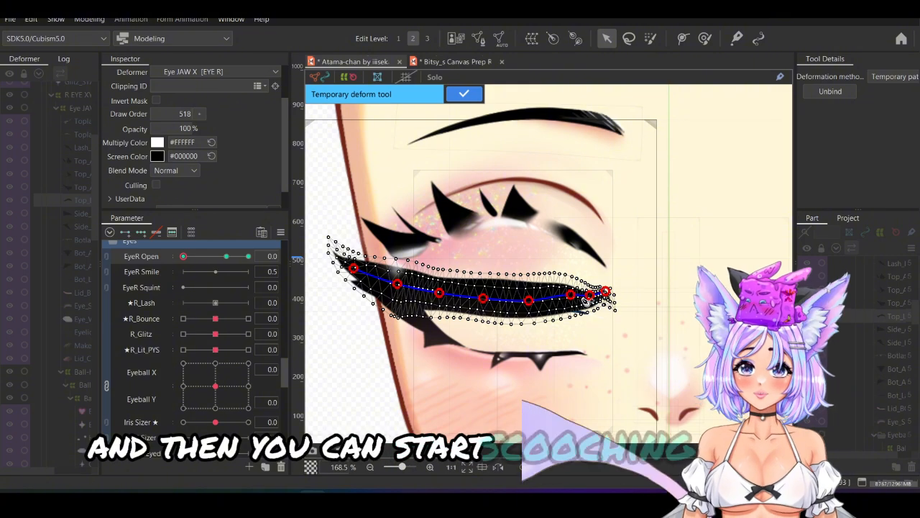
left_click_drag(616, 301, 613, 308)
scroll(631, 320, "up", 3)
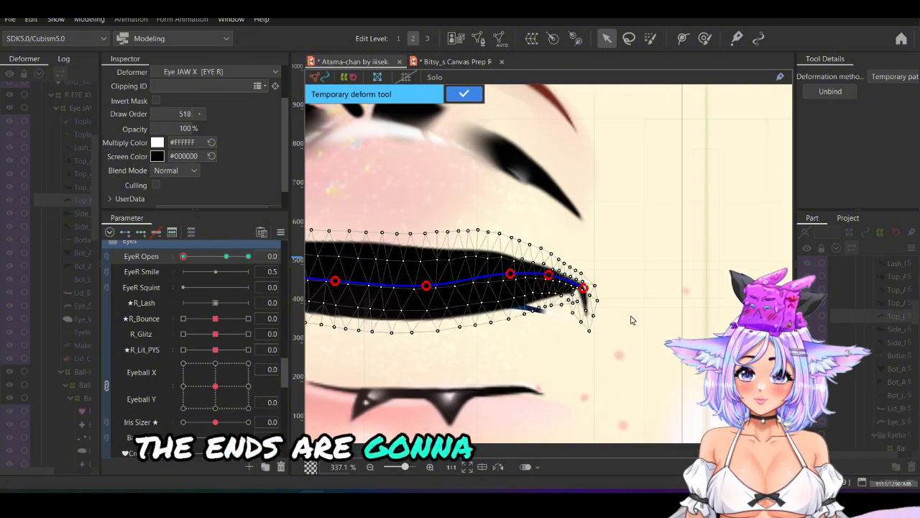
scroll(578, 317, "down", 3)
scroll(469, 265, "up", 1)
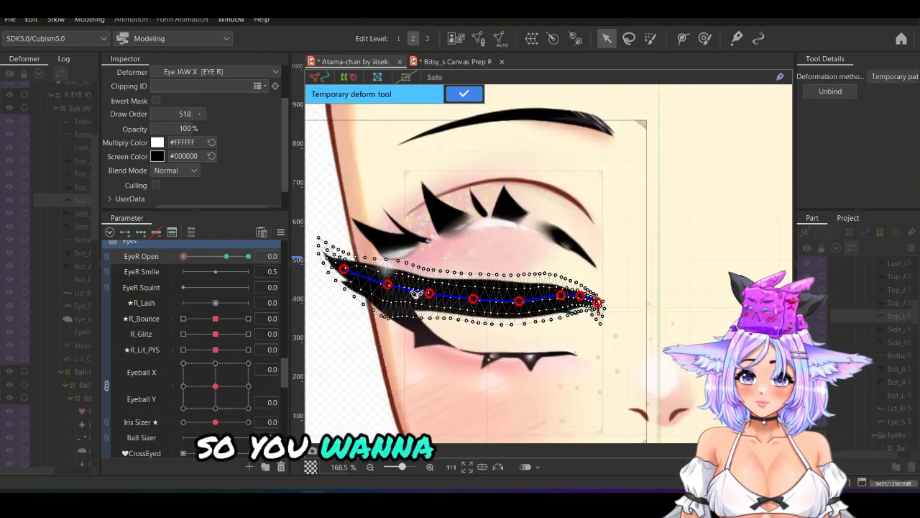
left_click(464, 93)
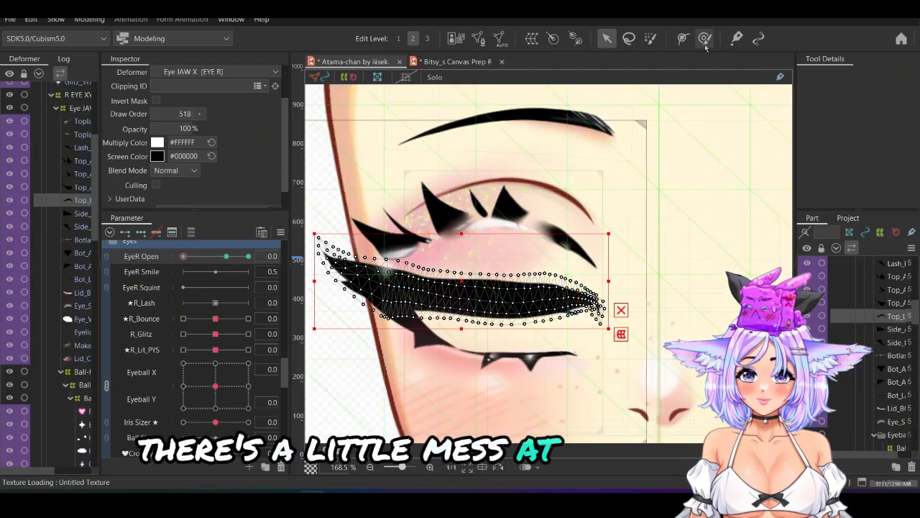
Swing the main top lash's crumpled inner tip outward with the deform brush reduced to 46.6 px
scroll(627, 316, "up", 5)
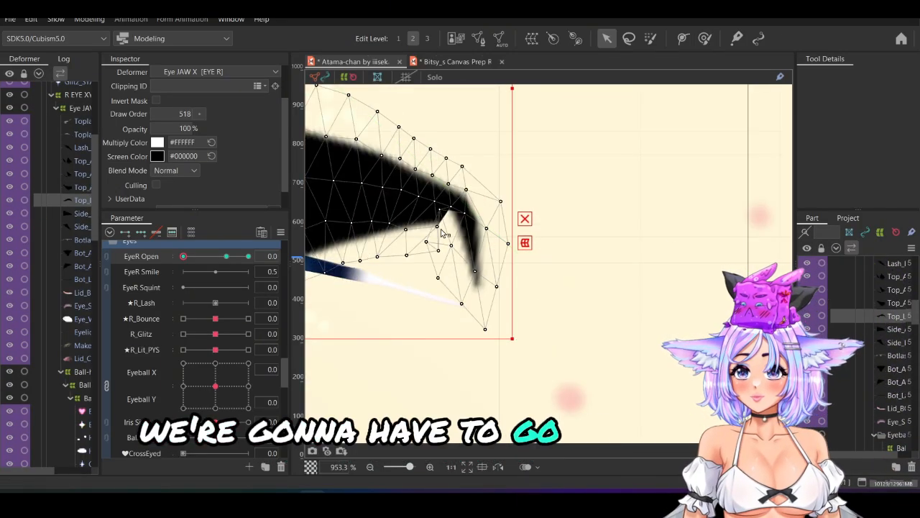
left_click(705, 38)
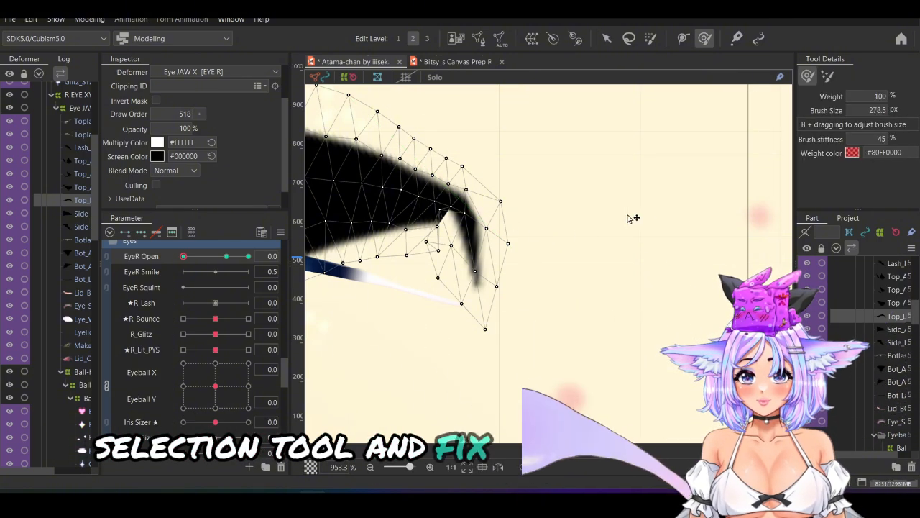
left_click_drag(630, 217, 602, 230)
left_click_drag(573, 282, 550, 286)
left_click_drag(610, 328, 588, 329)
left_click_drag(508, 303, 541, 297)
left_click_drag(554, 351, 573, 328)
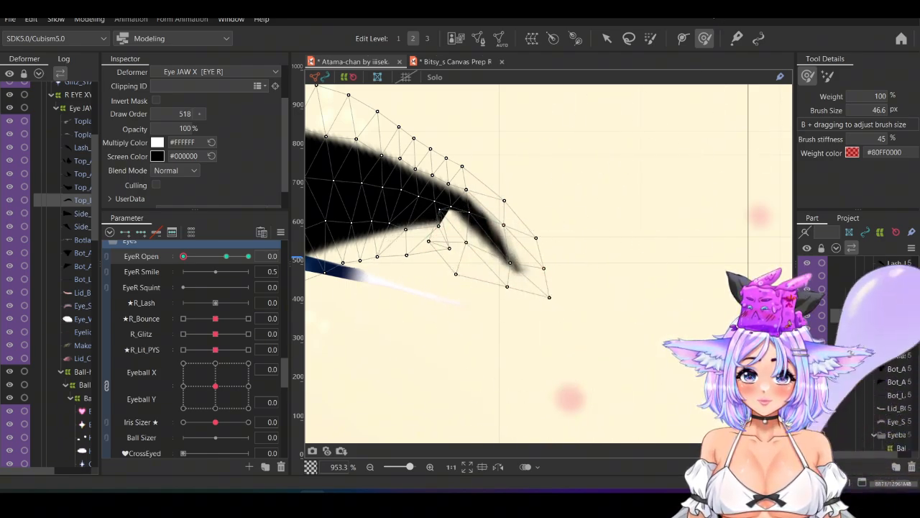
Reposition the misplaced mesh vertices around the main top lash's inner tip and smooth its outline into an even taper
key("v")
left_click_drag(453, 230, 473, 266)
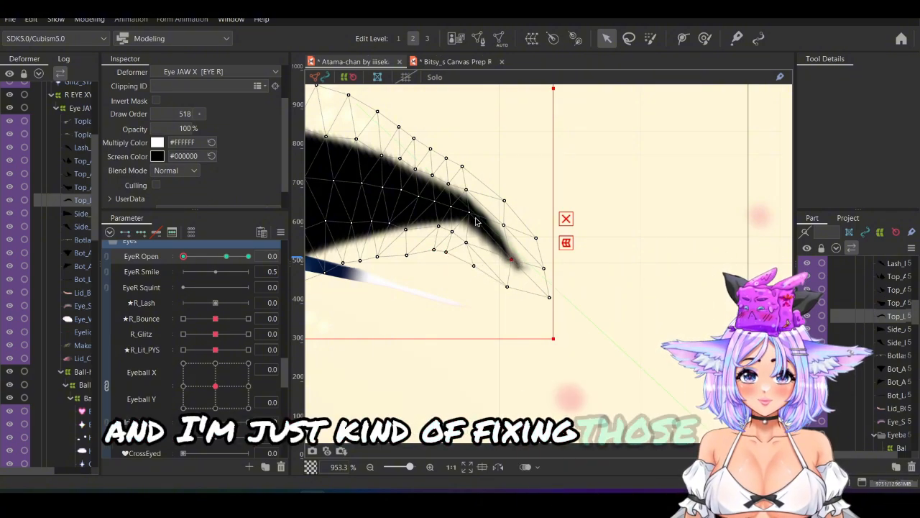
left_click(504, 201)
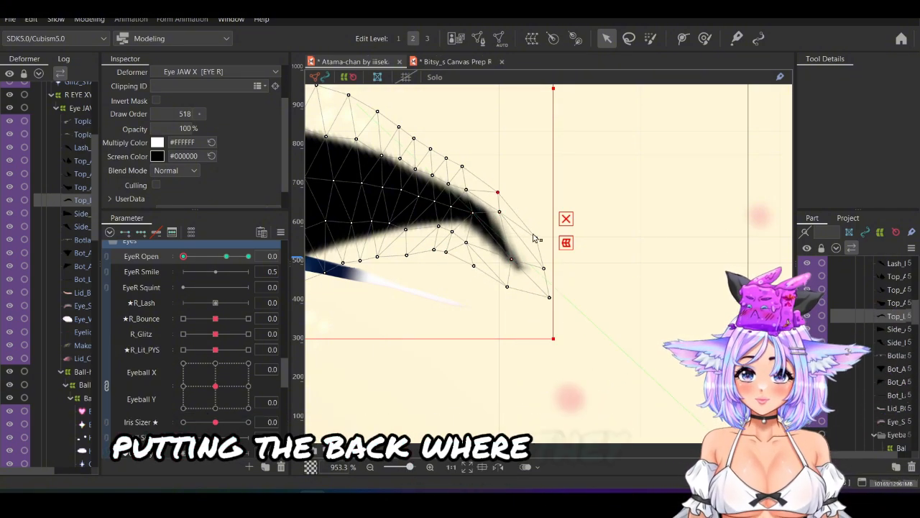
left_click(704, 39)
left_click_drag(547, 289, 556, 264)
scroll(649, 212, "down", 10)
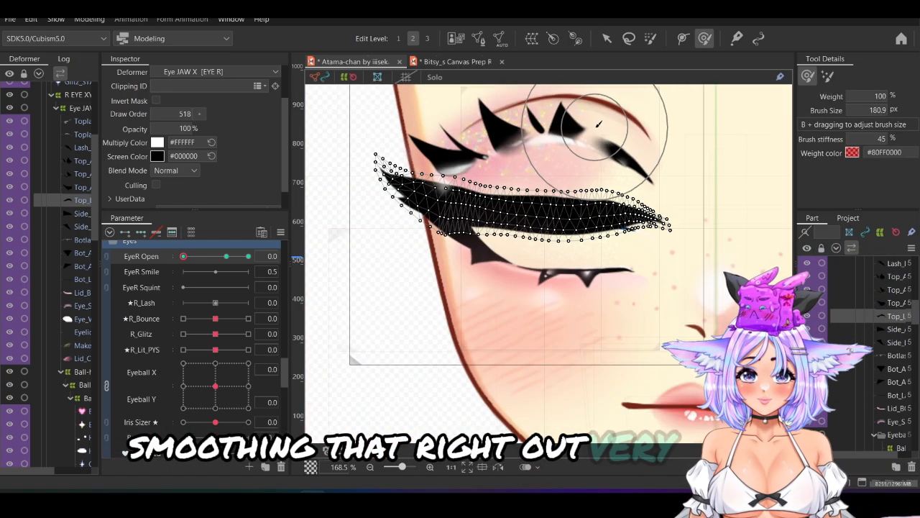
Pad down the closed main top lash with the deform brush at 180.9 px, and scrub EyeR Open to check its motion
left_click_drag(604, 135, 558, 199)
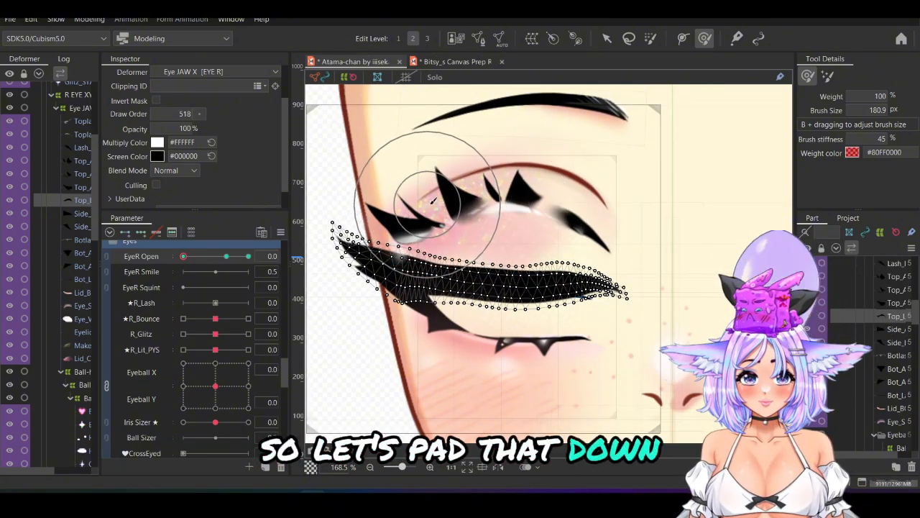
left_click(606, 39)
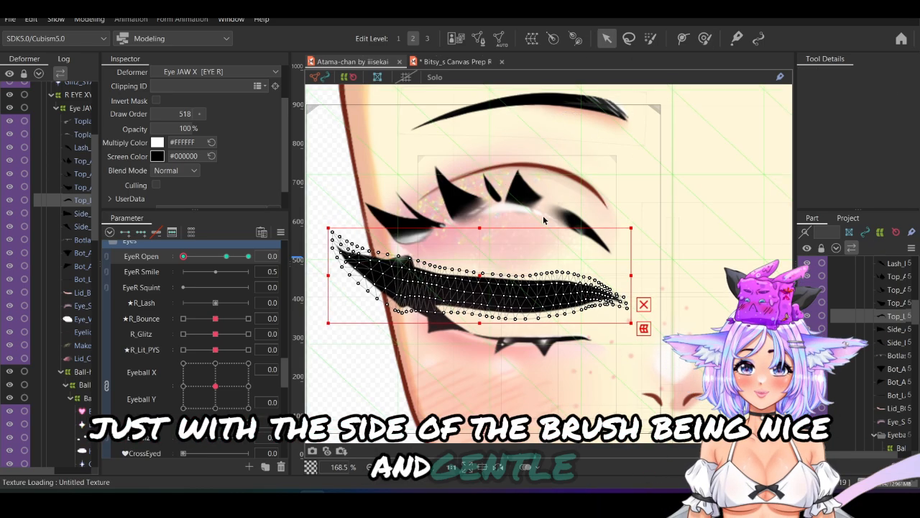
scroll(497, 222, "down", 5)
scroll(540, 228, "up", 3)
left_click_drag(217, 264, 193, 273)
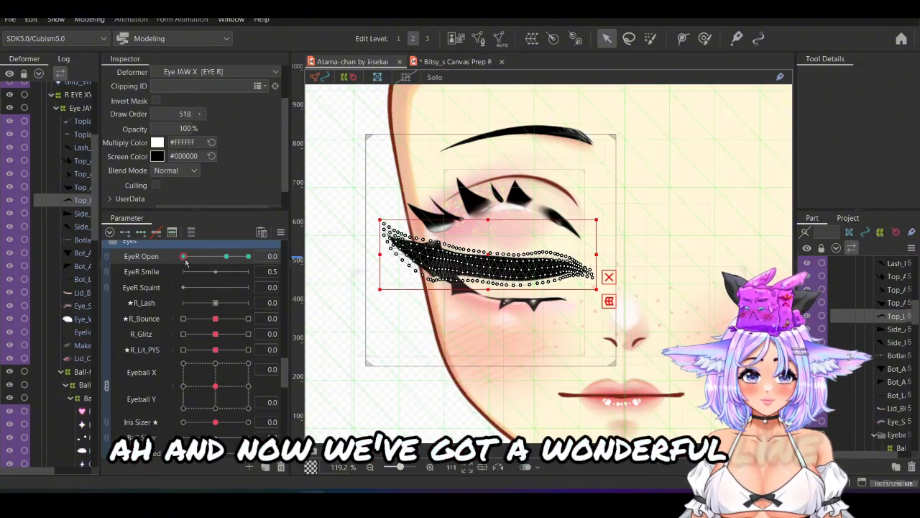
Lower the flattened eye white strip and shape it with the deform brush at 180.9 px so the closed top lash covers it, and save
scroll(493, 246, "up", 5)
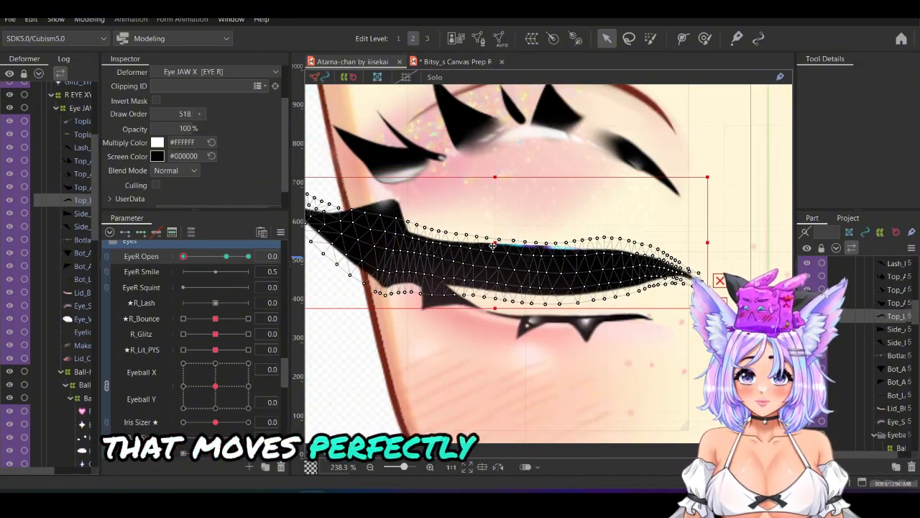
scroll(568, 201, "down", 5)
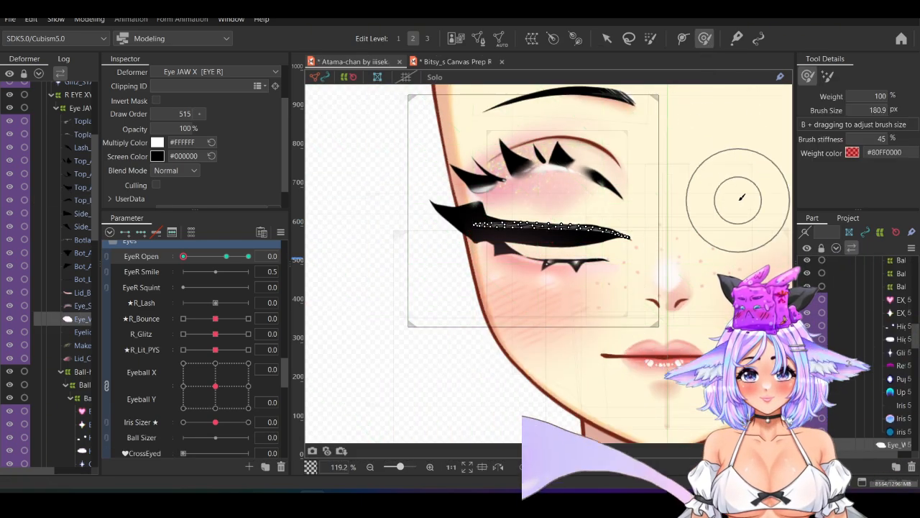
scroll(470, 243, "up", 2)
left_click_drag(470, 243, 469, 248)
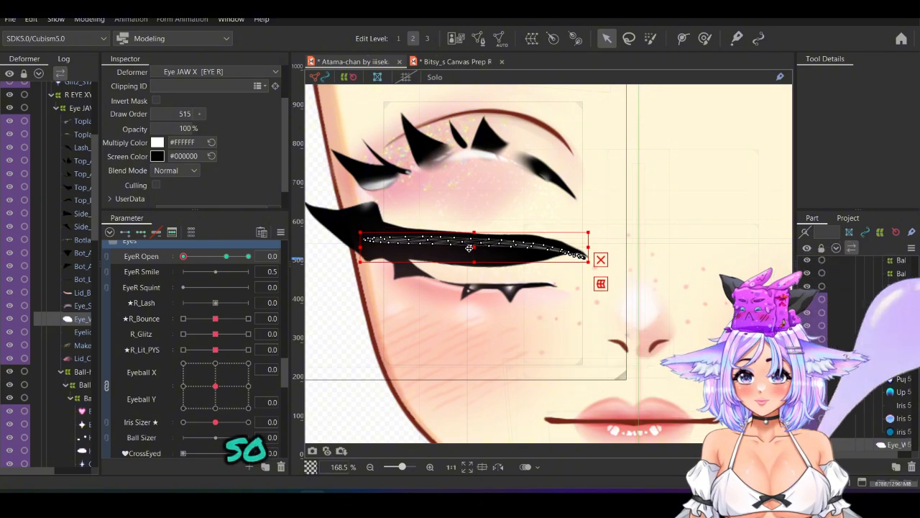
left_click(703, 38)
scroll(586, 287, "up", 2)
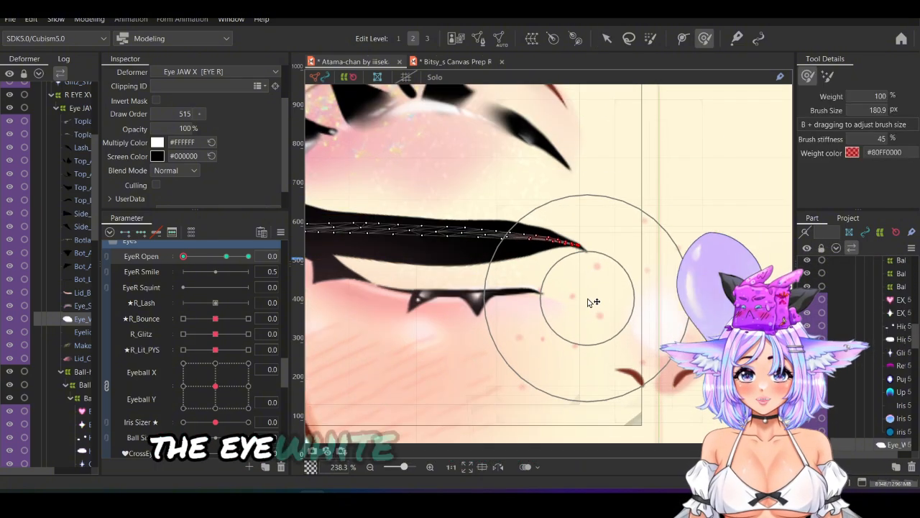
scroll(592, 294, "down", 2)
left_click_drag(475, 218, 475, 227)
scroll(606, 140, "down", 2)
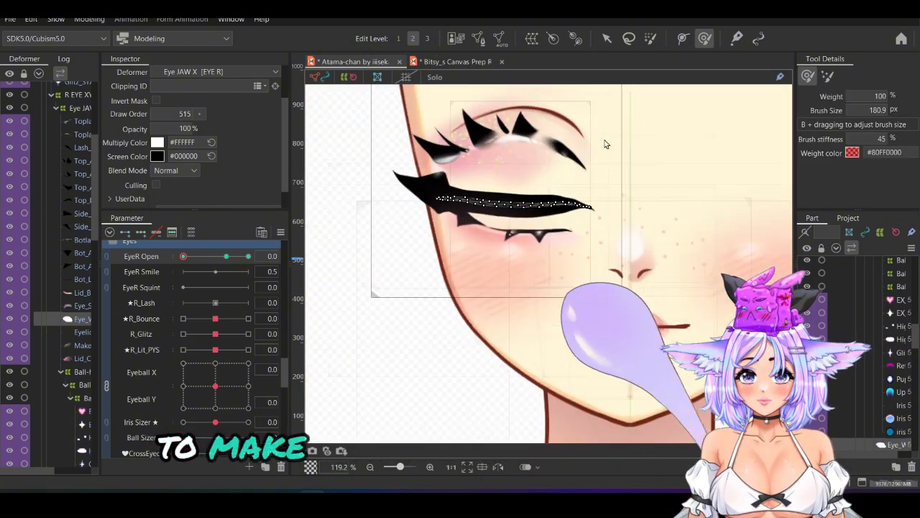
key("ctrl+s")
Select both top lash highlight meshes and lower them toward the closed lash line with the deform brush at 231.3 px
scroll(606, 140, "up", 2)
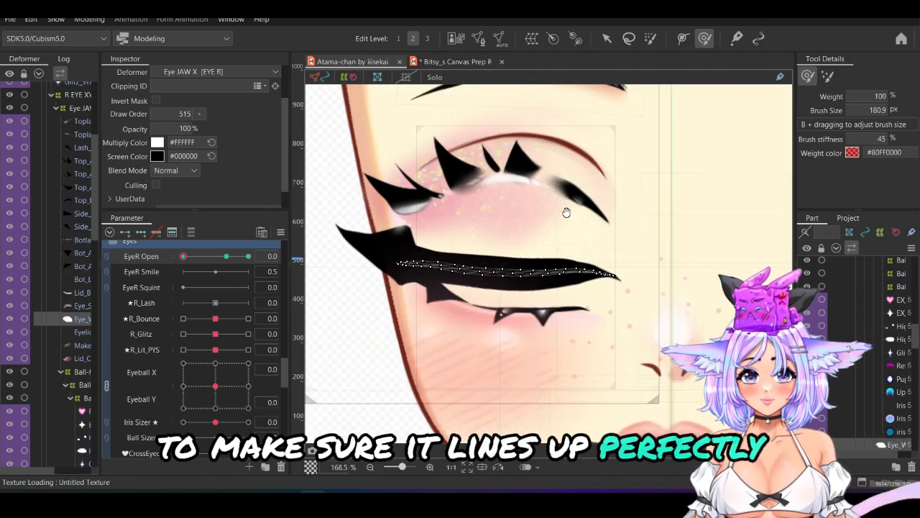
left_click(96, 280)
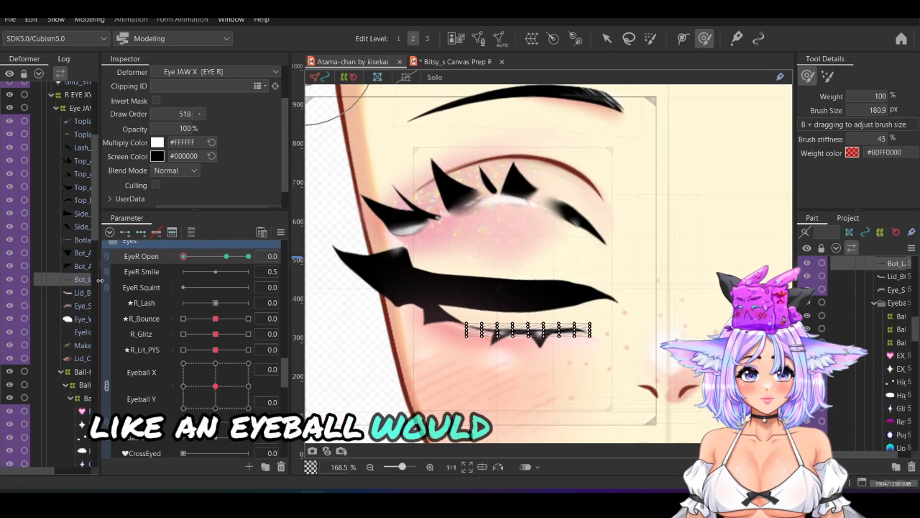
scroll(396, 293, "down", 2)
scroll(79, 274, "up", 1)
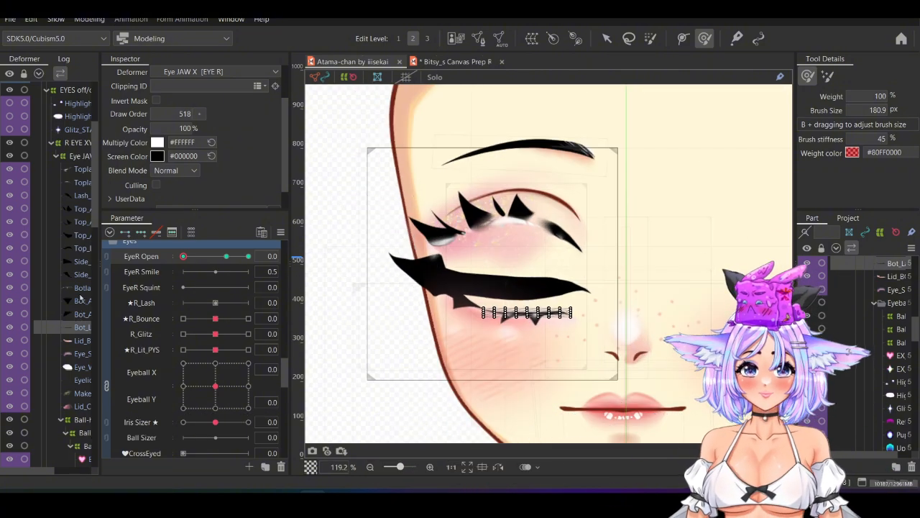
left_click(82, 173)
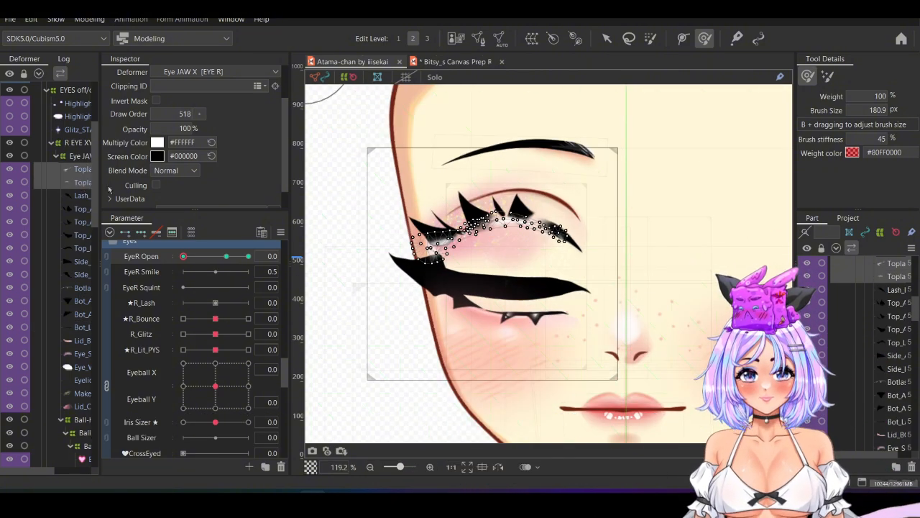
mouse_move(507, 220)
left_mouse_down()
mouse_move(478, 213)
mouse_move(492, 229)
mouse_move(481, 236)
mouse_move(519, 237)
mouse_move(498, 240)
left_mouse_up()
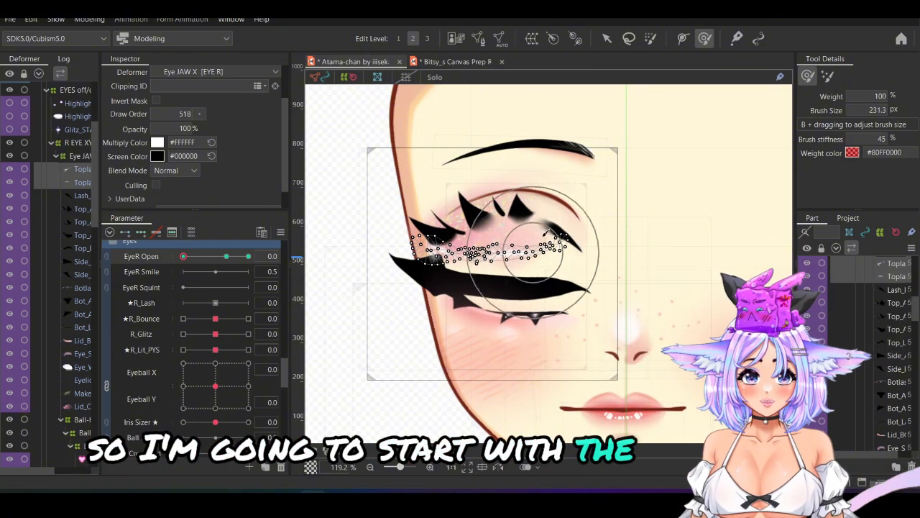
left_click(607, 40)
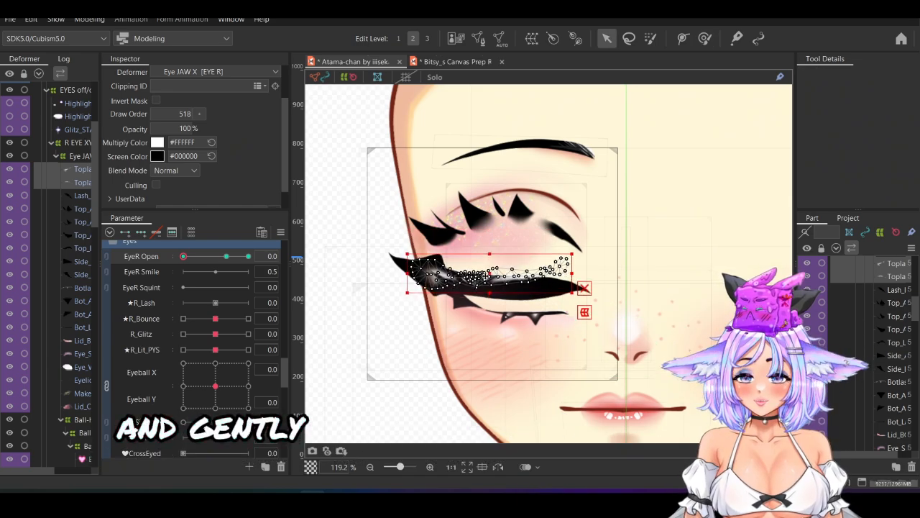
Pad the lash highlights' inner, middle and outer parts into the closed lash's curve with the deform brush, and save the model
left_click(706, 38)
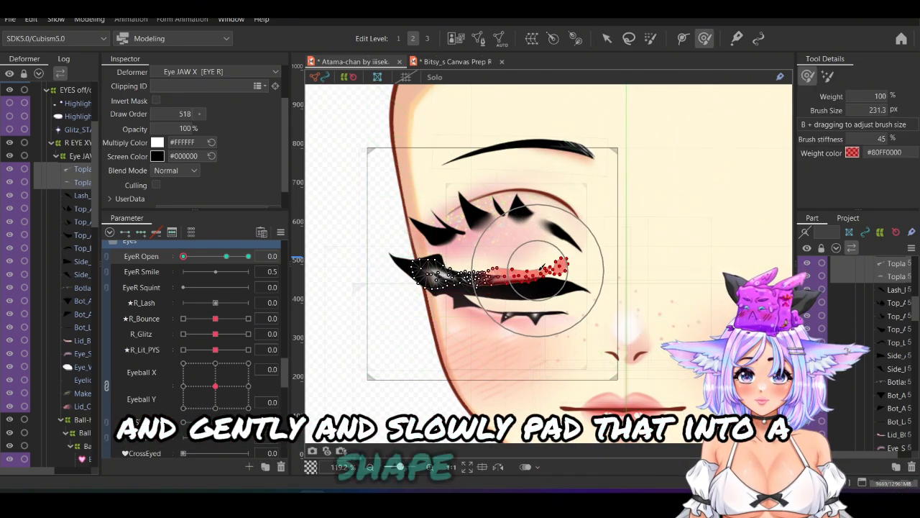
left_click_drag(591, 250, 600, 262)
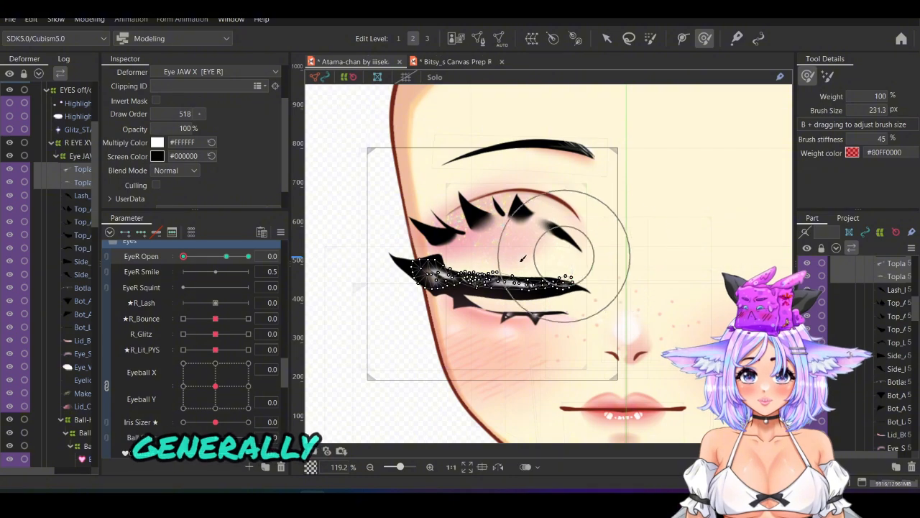
left_click_drag(493, 343, 493, 335)
left_click_drag(493, 295, 496, 287)
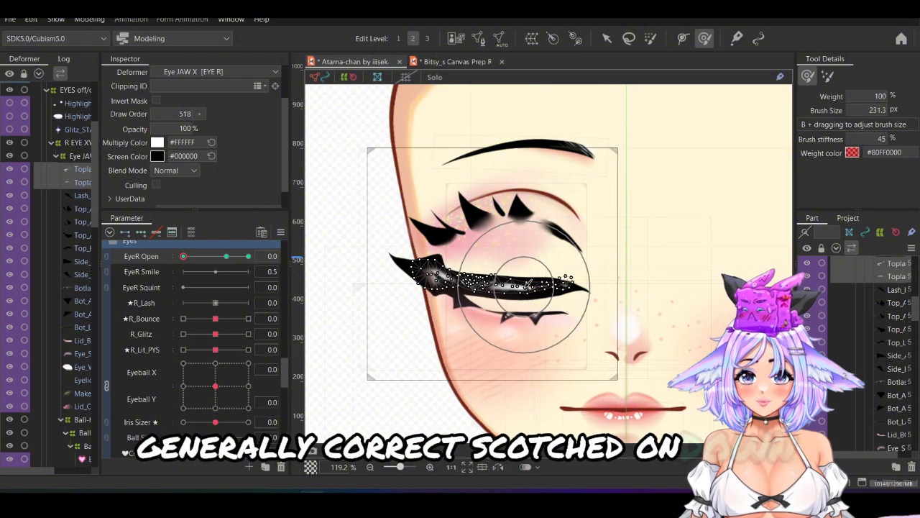
mouse_move(406, 291)
left_mouse_down()
mouse_move(390, 309)
mouse_move(379, 251)
mouse_move(398, 232)
left_mouse_up()
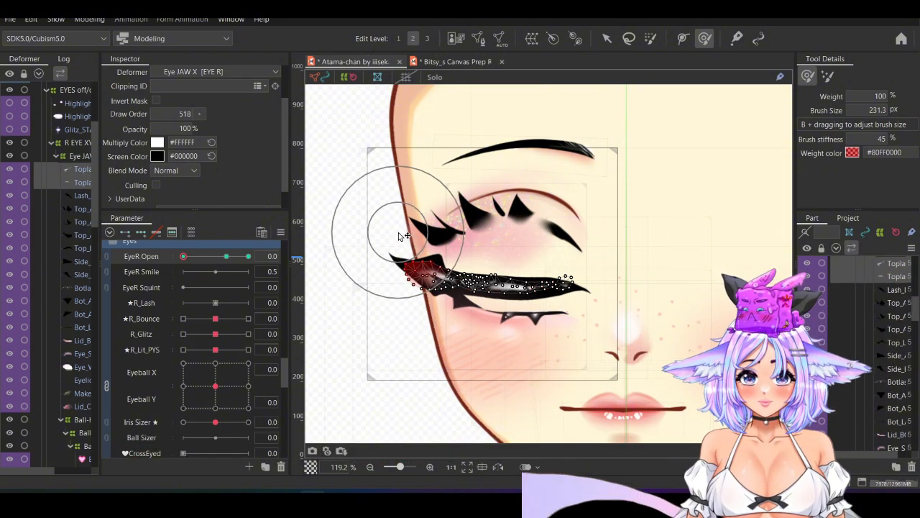
key("ctrl+s")
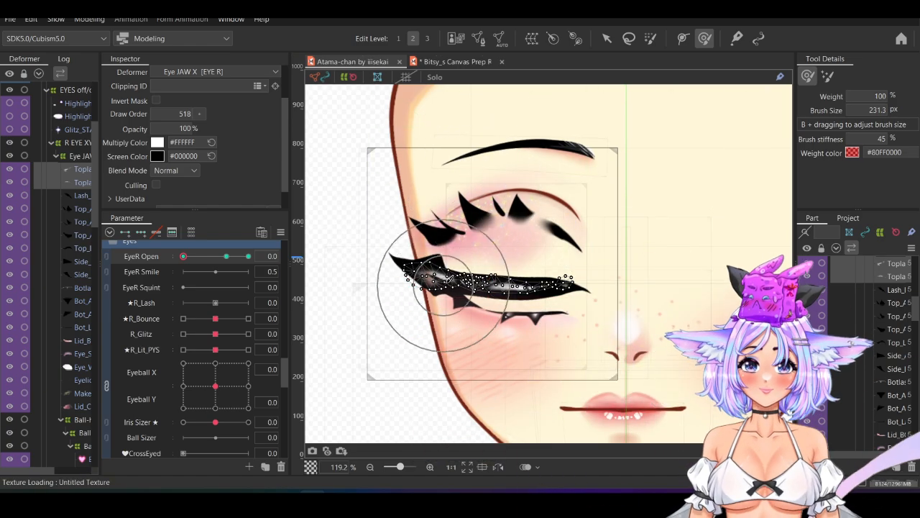
Select the innermost upper lash mesh, move it down onto the closed lash's inner end and rotate it to follow the lash line
left_click(78, 195)
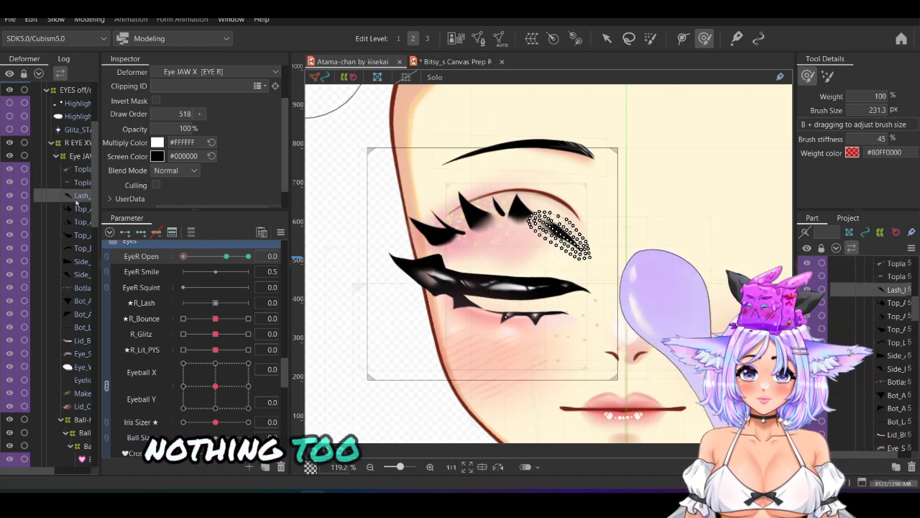
left_click(606, 38)
left_click(580, 223)
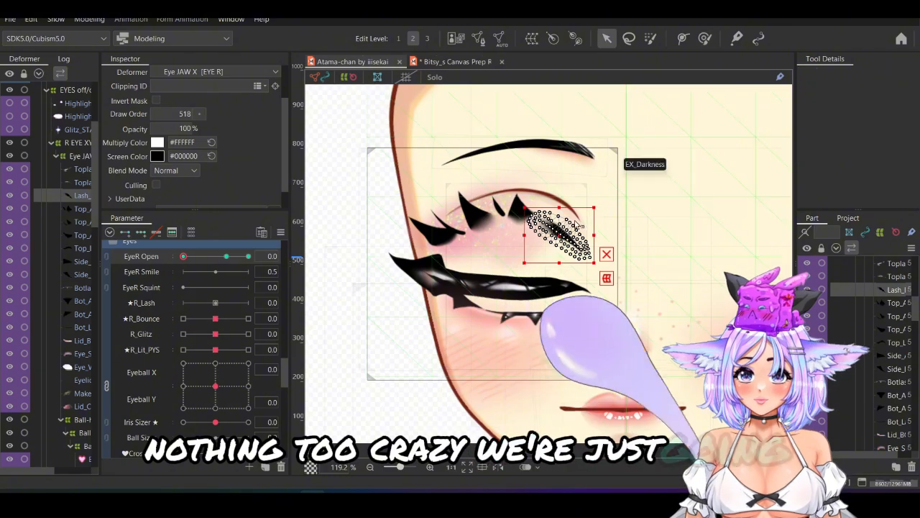
mouse_move(581, 224)
left_mouse_down()
mouse_move(581, 271)
mouse_move(586, 239)
mouse_move(576, 235)
left_mouse_up()
left_click_drag(563, 281, 564, 286)
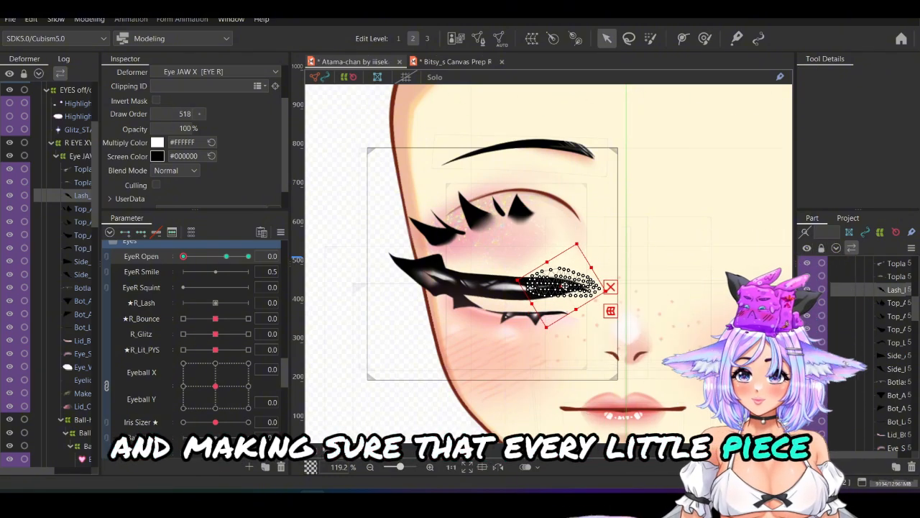
Check the fitted inner lash mesh by sweeping EyeR Open from partly open back to 0.0
scroll(564, 286, "up", 3)
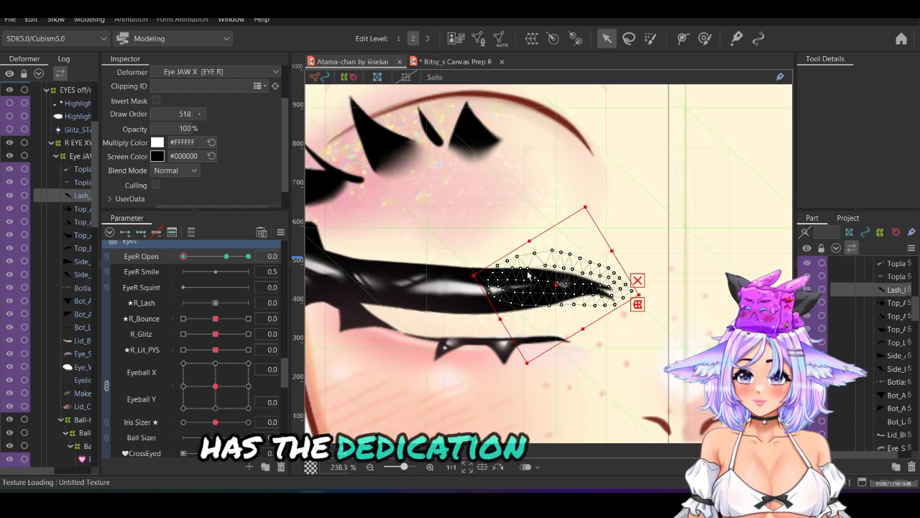
left_click_drag(227, 258, 181, 265)
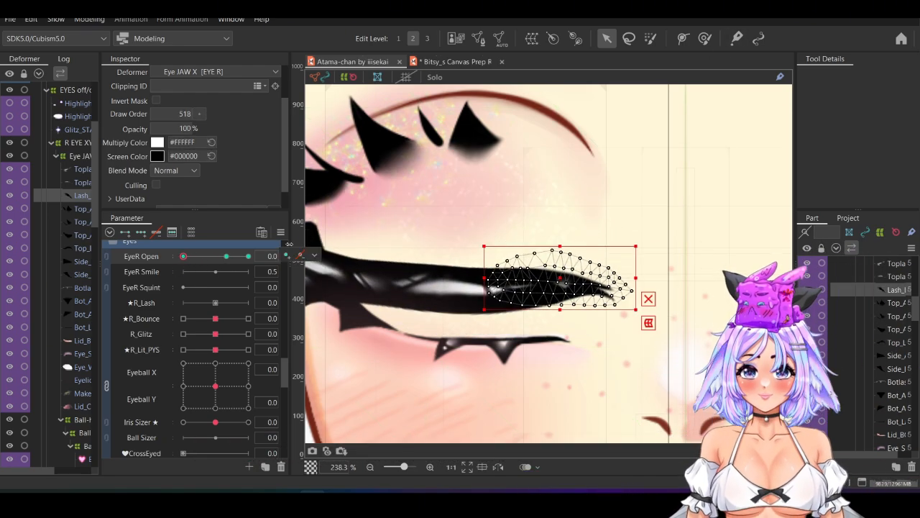
scroll(353, 225, "down", 2)
scroll(353, 226, "down", 1)
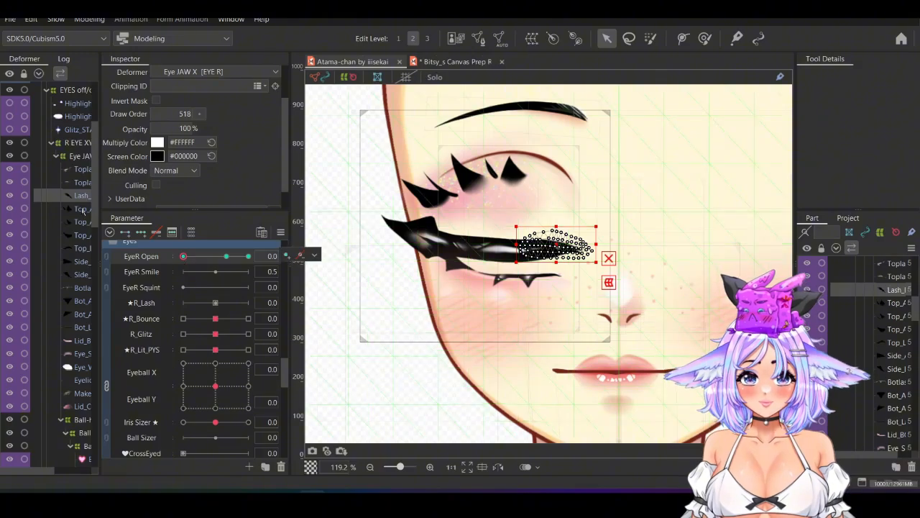
Select the bottom lash meshes and lower lid, and raise them toward the closed top lash with the deform brush at 268.0 px
left_click(70, 328)
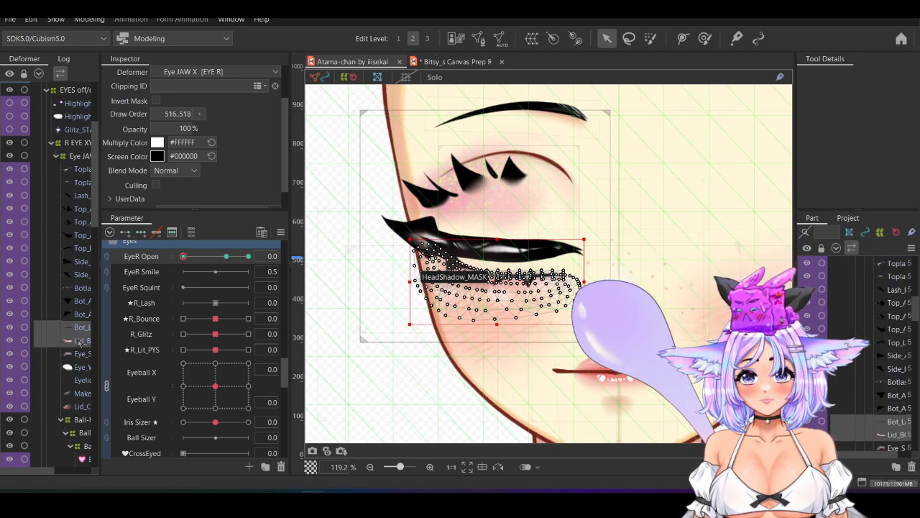
left_click(81, 303, "ctrl")
left_click(83, 289, "ctrl")
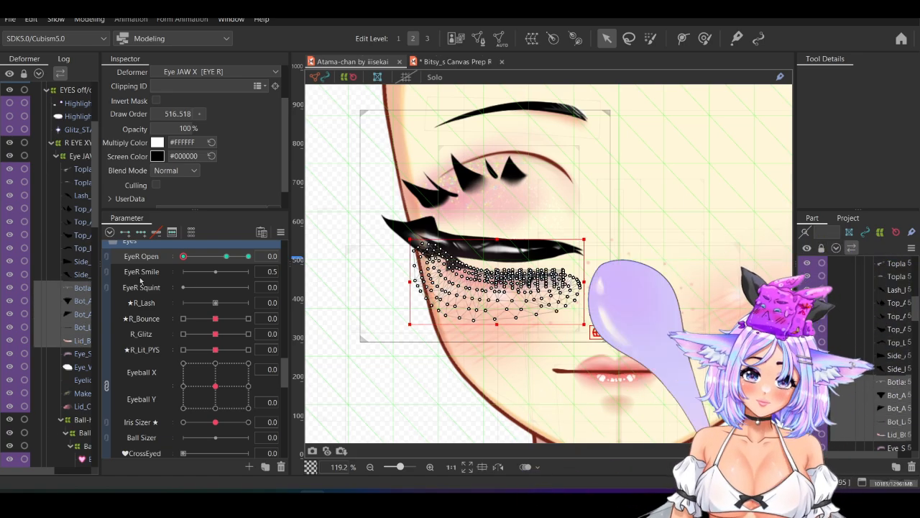
left_click(705, 38)
mouse_move(404, 264)
left_mouse_down()
mouse_move(447, 301)
mouse_move(382, 276)
left_mouse_up()
mouse_move(491, 305)
left_mouse_down()
mouse_move(498, 251)
mouse_move(474, 320)
left_mouse_up()
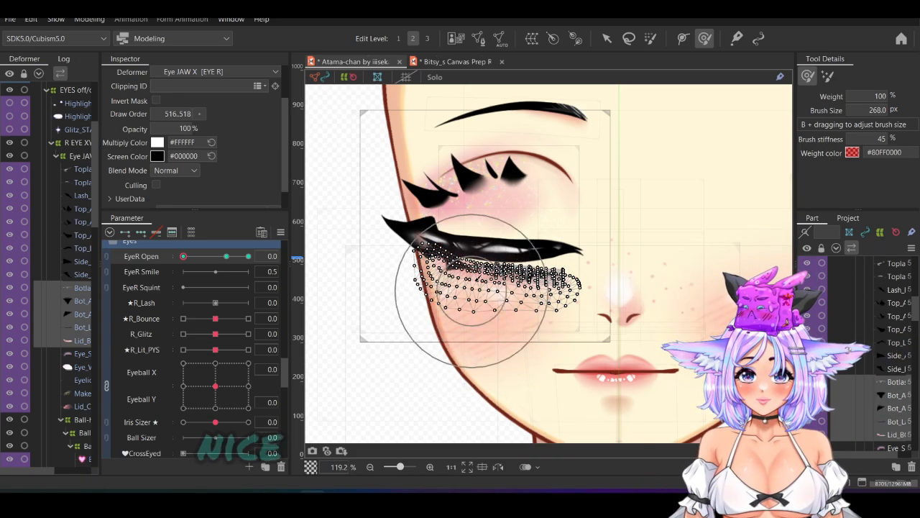
With EyeR Open at 0, push the selected lower lid and bottom lash meshes up to meet the closed top lash line
mouse_move(501, 262)
left_mouse_down()
mouse_move(506, 239)
mouse_move(536, 310)
mouse_move(574, 316)
mouse_move(570, 309)
left_mouse_up()
scroll(543, 302, "up", 4)
scroll(595, 272, "down", 2)
scroll(466, 239, "up", 2)
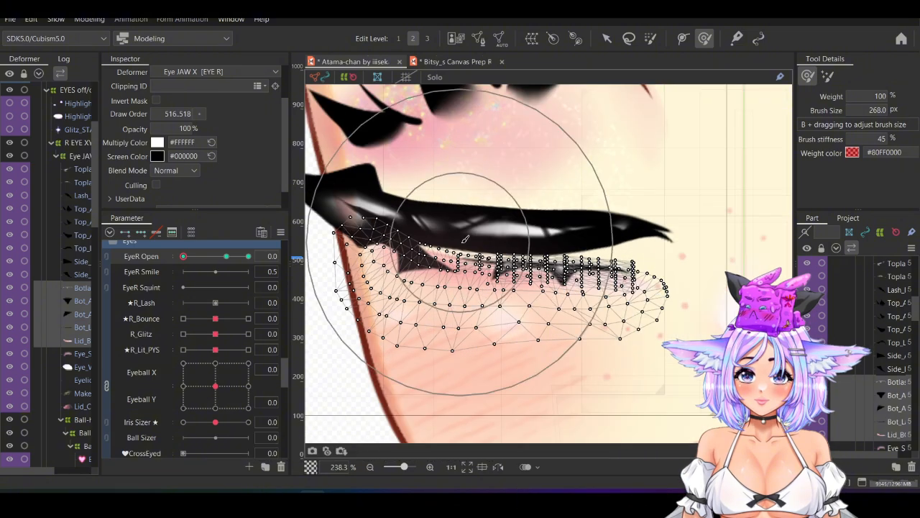
left_click_drag(651, 365, 646, 351)
left_click_drag(670, 306, 680, 265)
left_click_drag(488, 381, 452, 368)
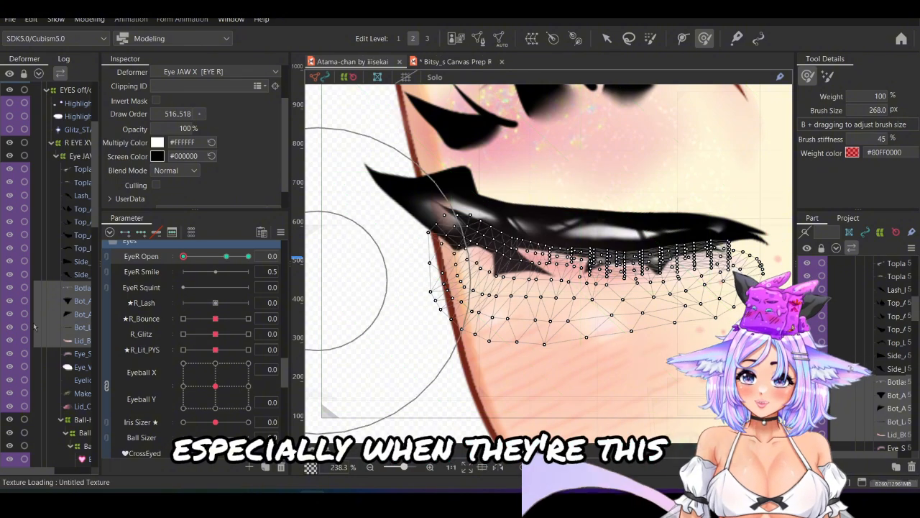
Deform the outer side lash mesh so its inner tail tucks up under the closed top lash, and test the eye closing
left_click(63, 275)
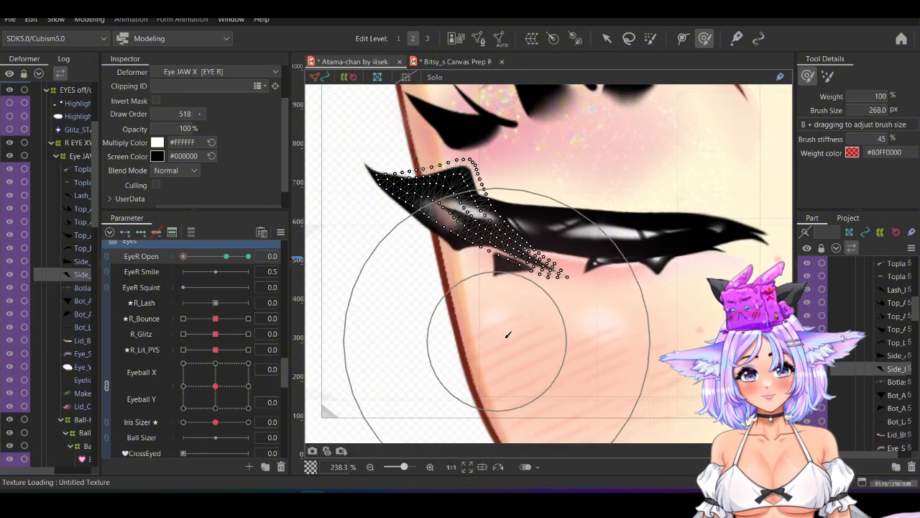
left_click_drag(563, 336, 637, 325)
left_click_drag(570, 318, 575, 312)
left_click_drag(221, 259, 184, 260)
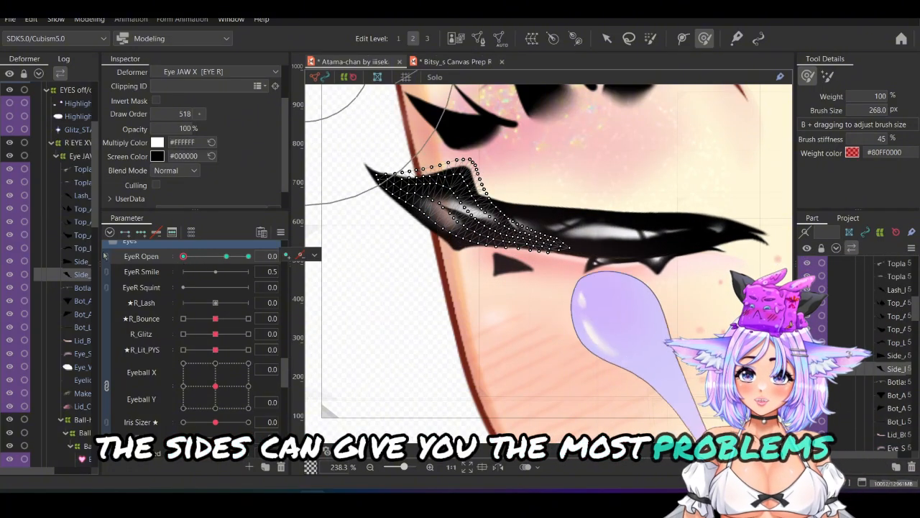
Bend the eye white mesh down to follow the lower edge of the closed lash line, and test the blink
left_click(81, 366)
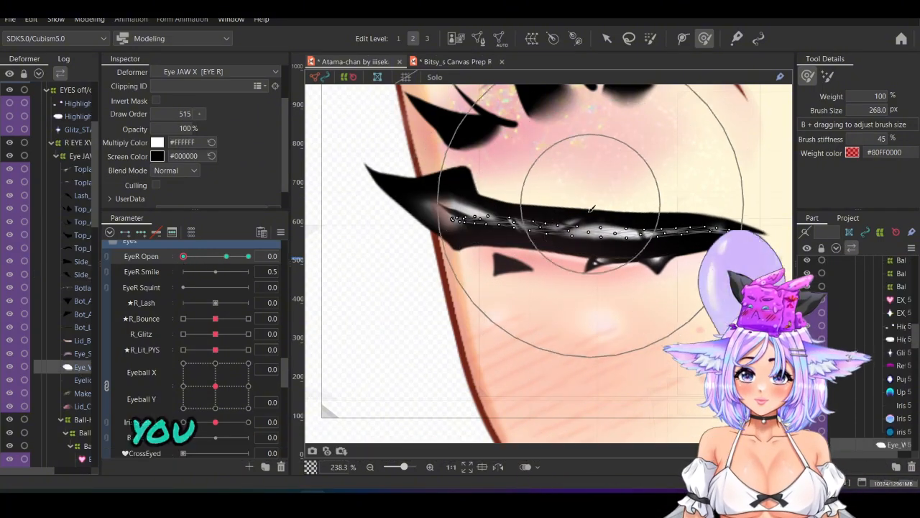
left_click_drag(595, 242, 597, 248)
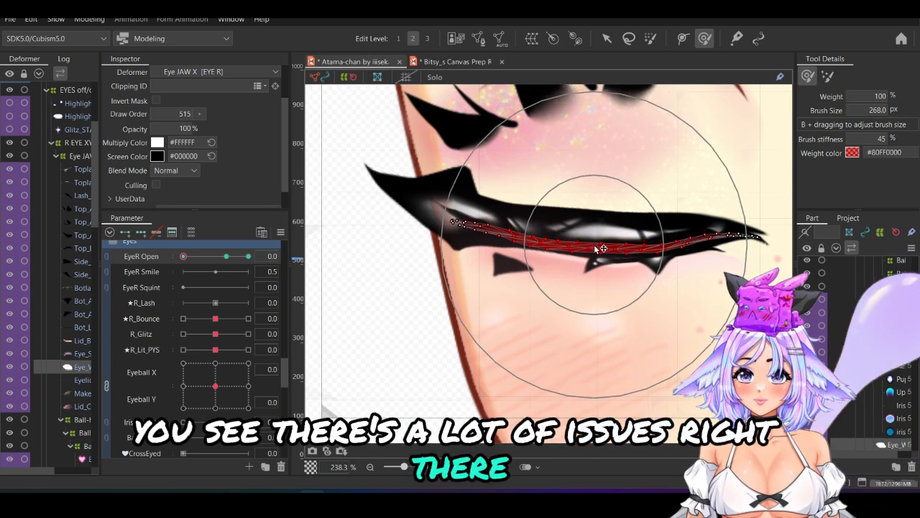
left_click_drag(657, 240, 666, 250)
left_click_drag(247, 257, 176, 269)
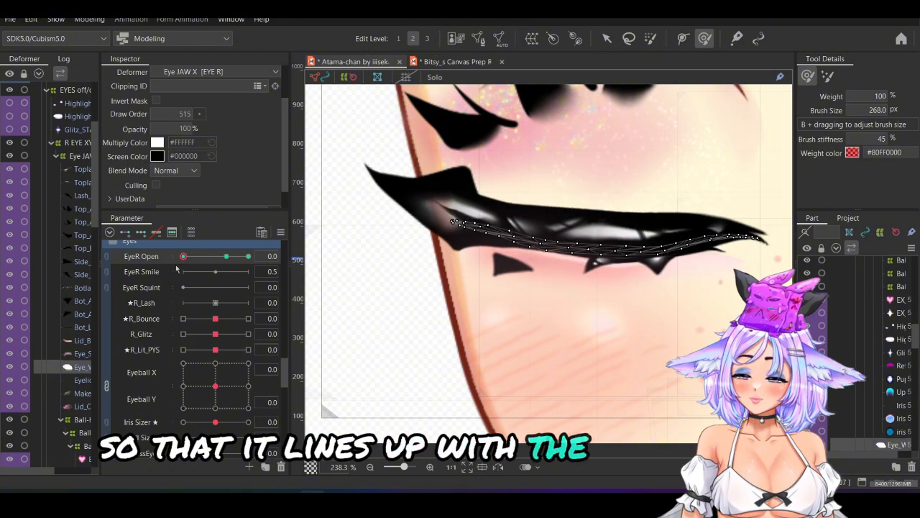
Nudge the inner tail of the outer side lash mesh closer to the closed lash line and check the EyeR Open motion
left_click(82, 327)
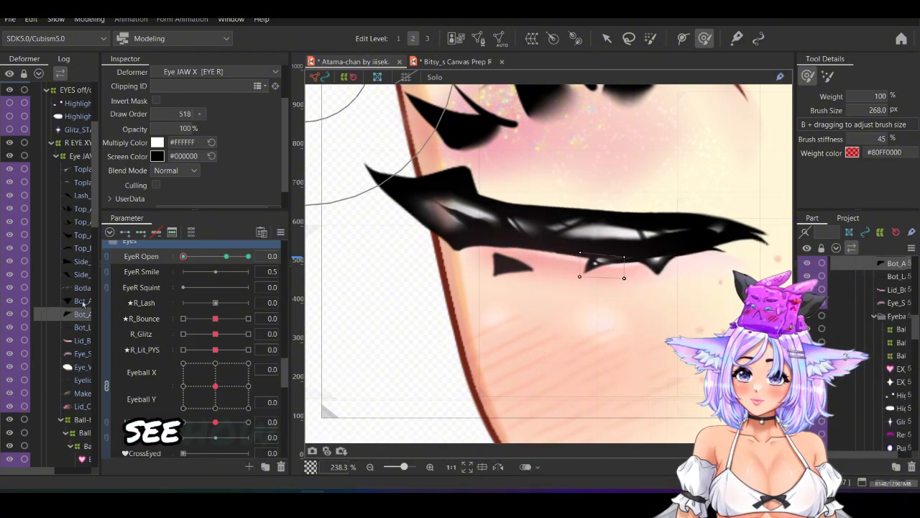
left_click(82, 276)
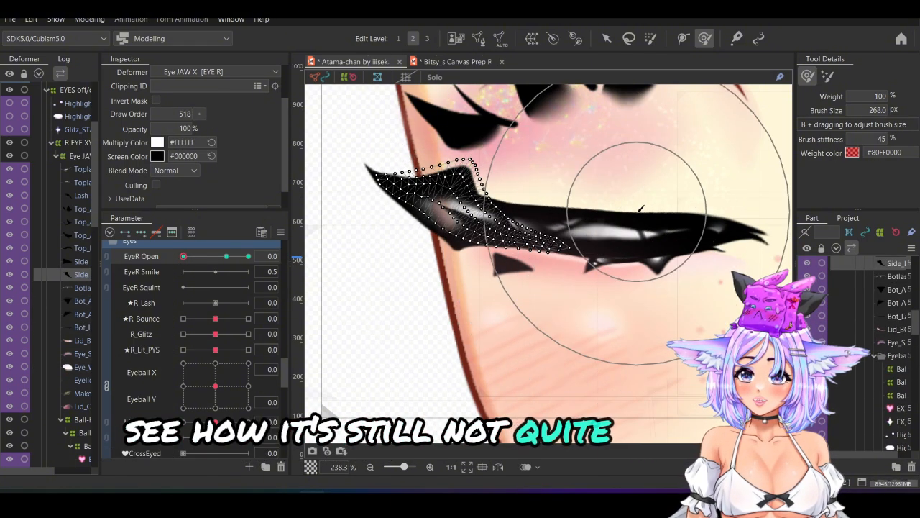
left_click_drag(638, 210, 630, 221)
scroll(631, 254, "up", 3)
scroll(622, 248, "down", 3)
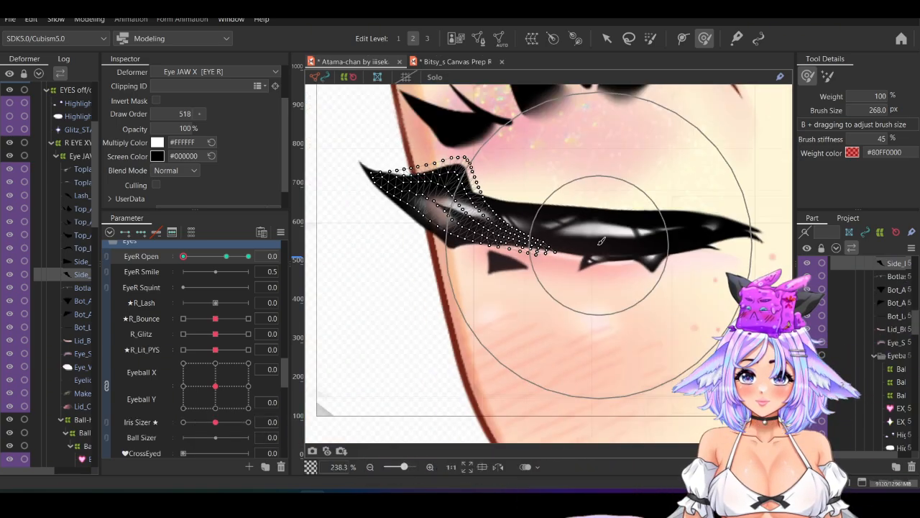
mouse_move(183, 256)
left_mouse_down()
mouse_move(245, 257)
mouse_move(183, 255)
left_mouse_up()
Refine the inner-corner half of the eye white mesh along the closed lash line and recheck the EyeR Open motion
left_click(81, 367)
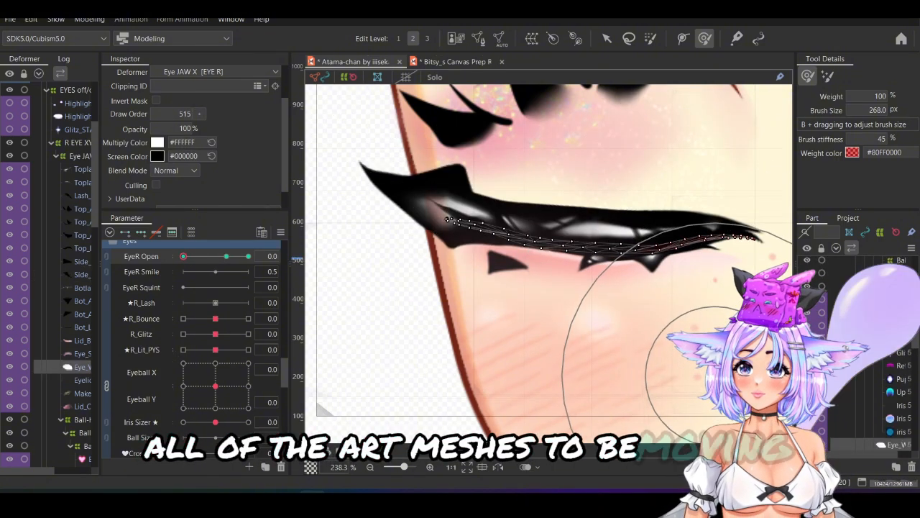
mouse_move(183, 256)
left_mouse_down()
mouse_move(244, 256)
mouse_move(183, 256)
left_mouse_up()
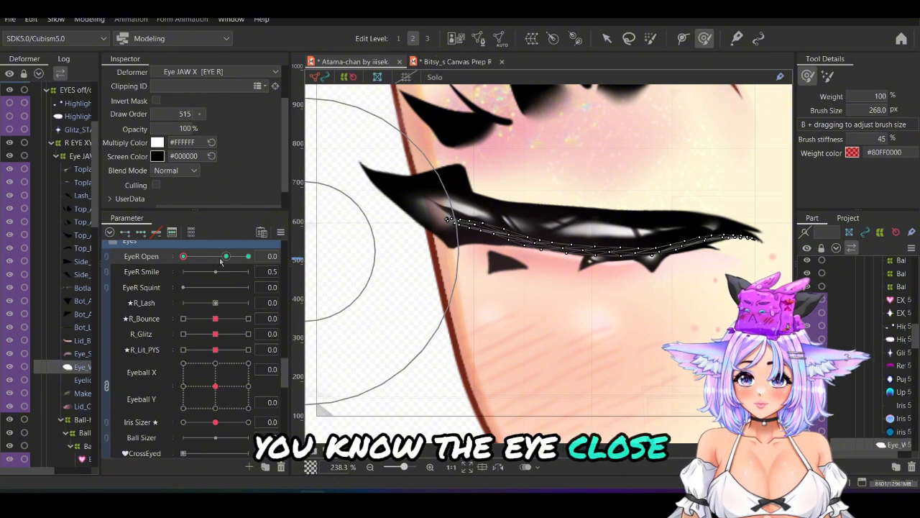
left_click_drag(220, 257, 183, 256)
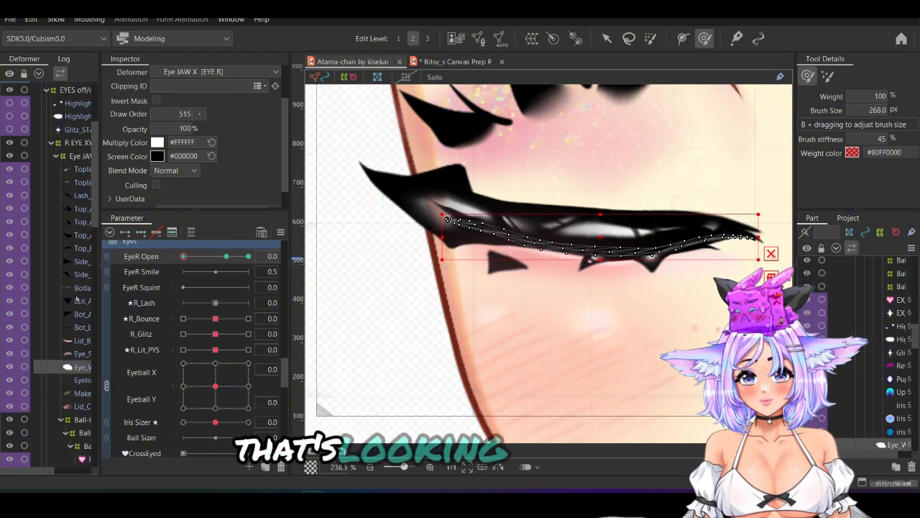
Find the outer side lash mesh among the right eye meshes and flatten its upper spike into the closed top lash
left_click(83, 260)
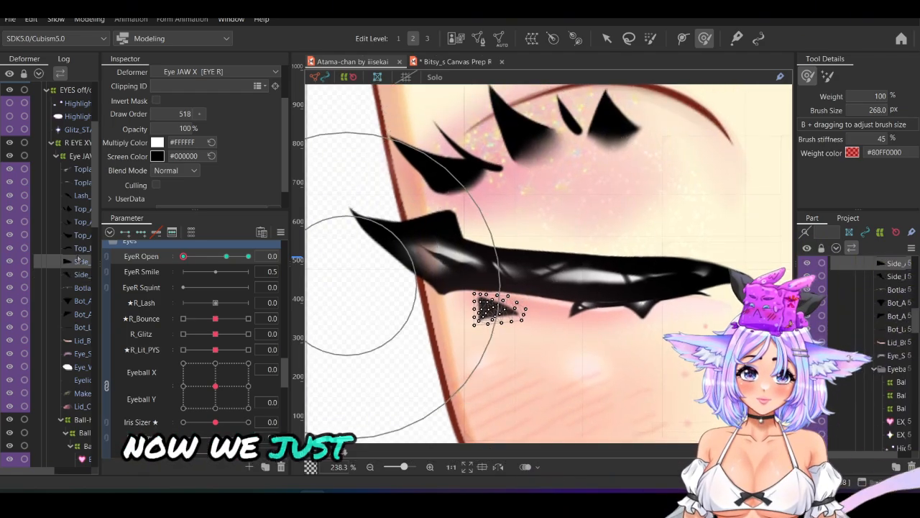
left_click(81, 248)
left_click(80, 235)
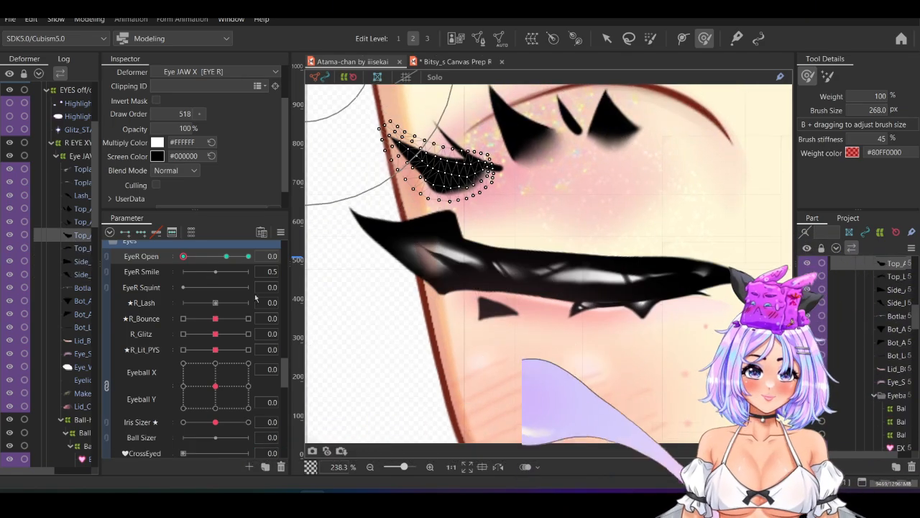
left_click(70, 316)
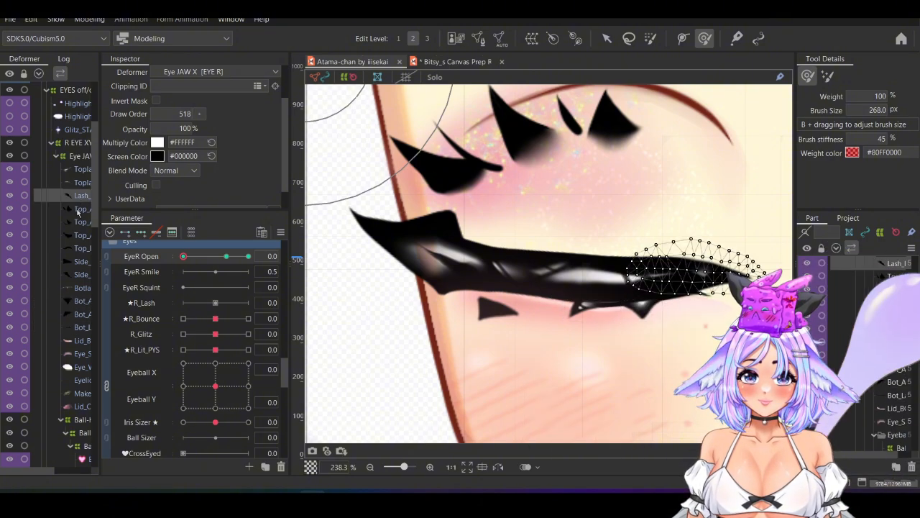
left_click(80, 233)
left_click(79, 248)
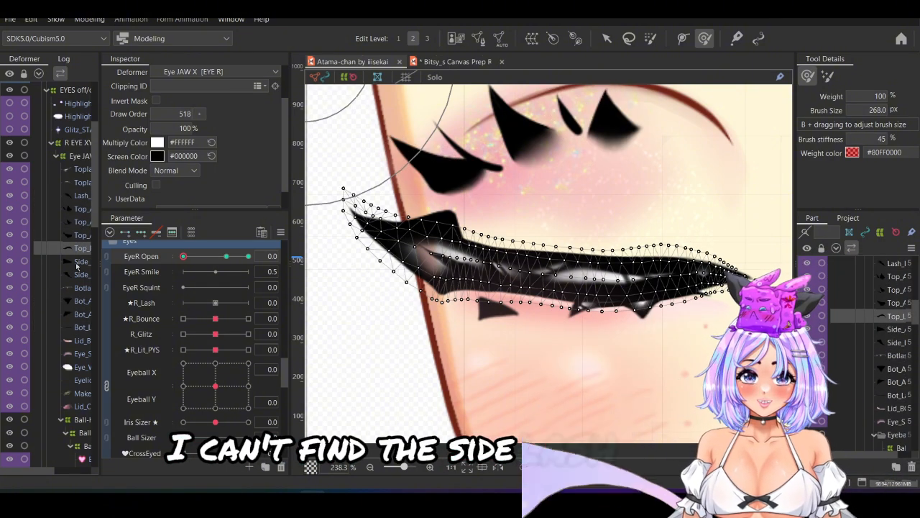
left_click(77, 262)
left_click(77, 274)
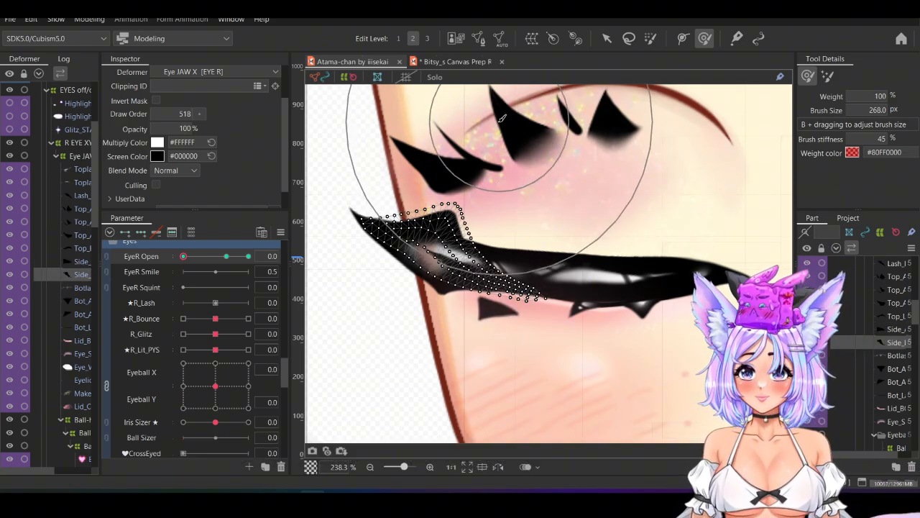
mouse_move(488, 113)
left_mouse_down()
mouse_move(489, 126)
mouse_move(494, 113)
mouse_move(485, 118)
left_mouse_up()
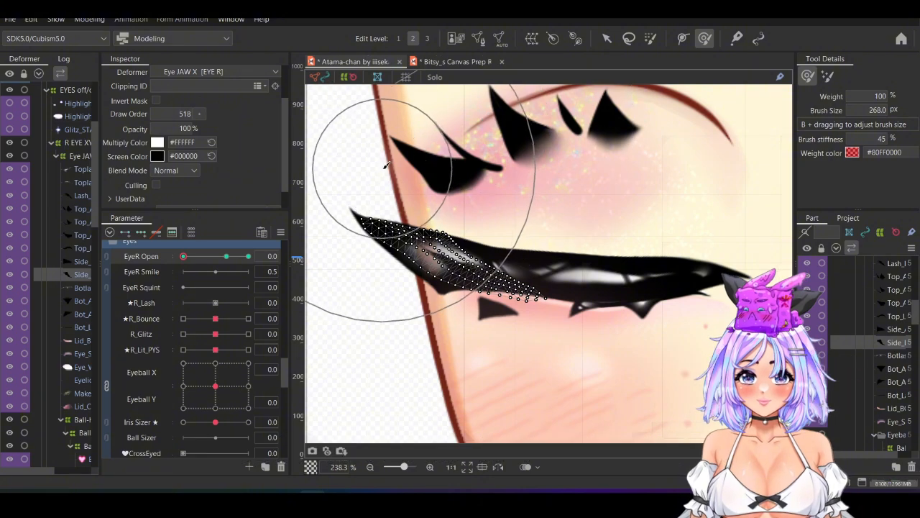
Test the blink and pull the outer side lash's tip down below the top lash wing to form a separate point
scroll(403, 183, "down", 3)
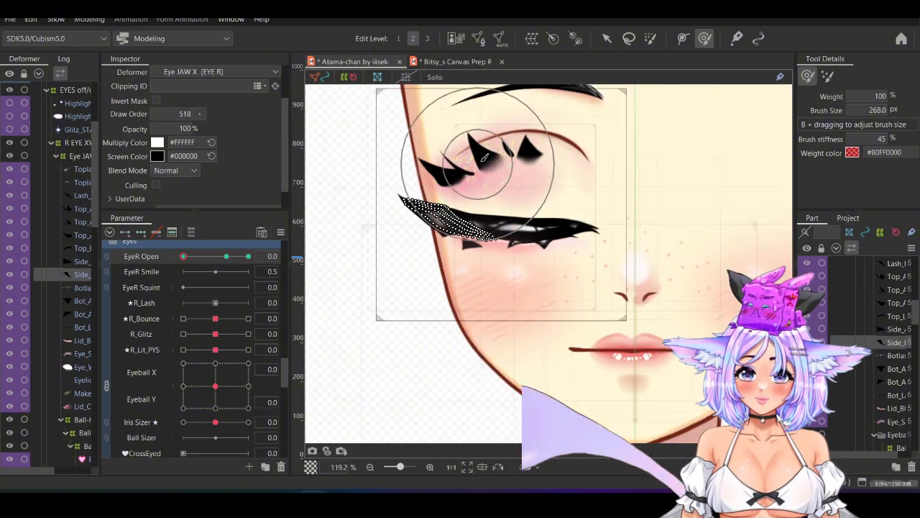
left_click(222, 257)
left_click_drag(217, 257, 183, 256)
scroll(348, 183, "up", 5)
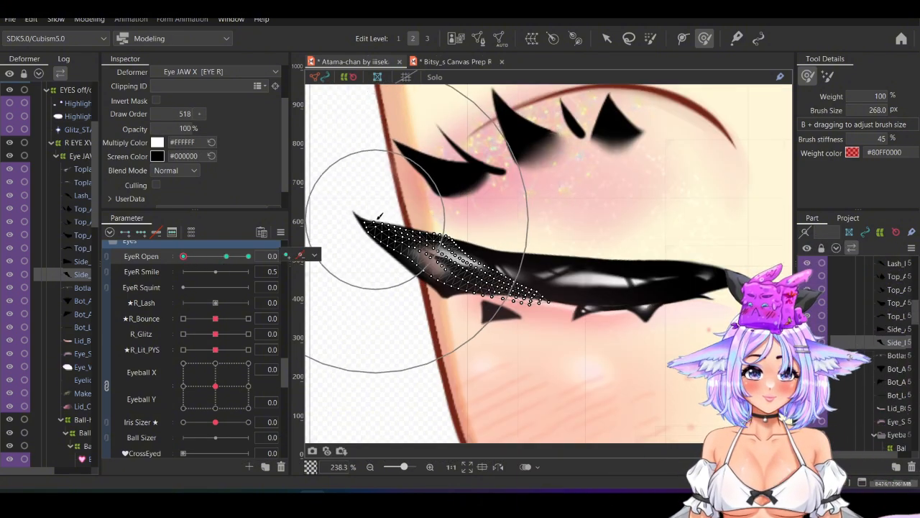
left_click_drag(347, 179, 329, 211)
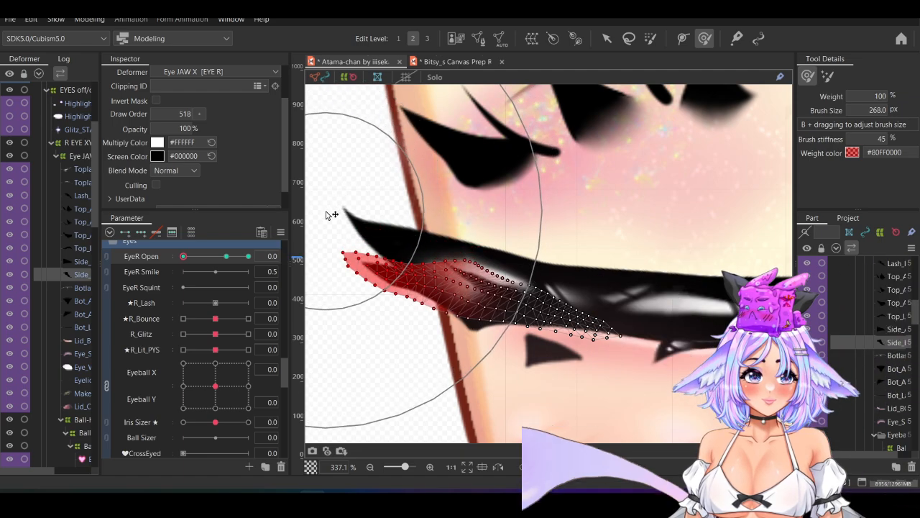
left_click_drag(409, 157, 597, 129)
mouse_move(517, 164)
left_mouse_down()
mouse_move(528, 147)
mouse_move(504, 188)
left_mouse_up()
Check the reshaped side lash through the EyeR Open range and save the model
scroll(520, 152, "down", 4)
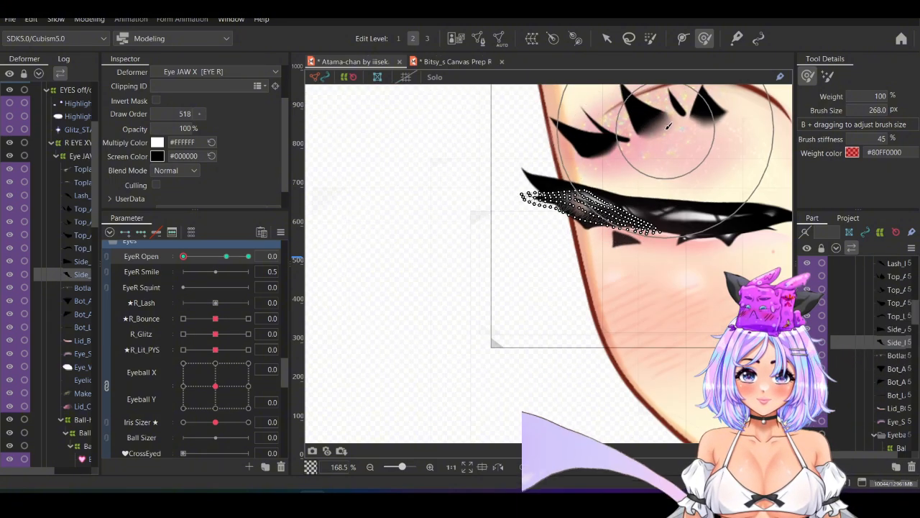
mouse_move(226, 257)
left_mouse_down()
mouse_move(170, 273)
mouse_move(238, 257)
mouse_move(183, 265)
left_mouse_up()
key("ctrl+s")
scroll(572, 235, "down", 2)
scroll(636, 225, "up", 2)
Move the small side lash below the outer corner up against the closed lash line and check it with EyeR Open
left_click(85, 301)
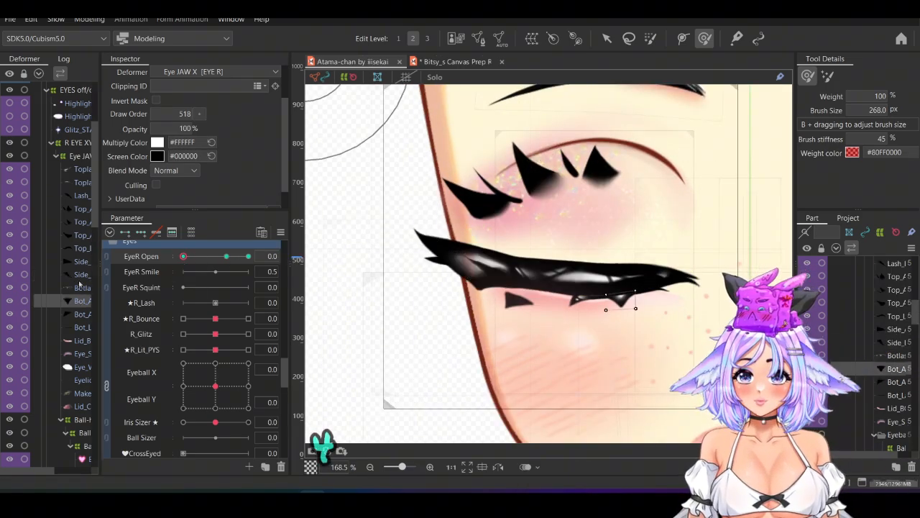
left_click(82, 261)
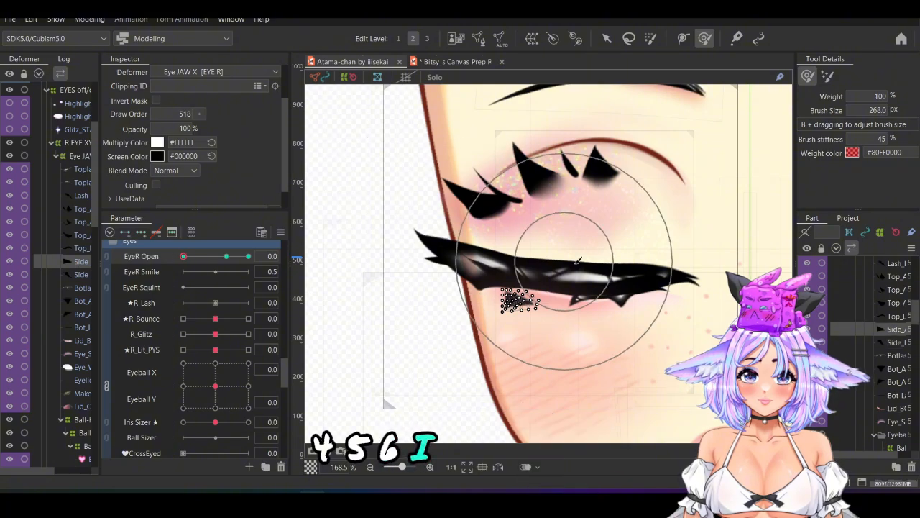
scroll(590, 267, "up", 4)
left_click(607, 39)
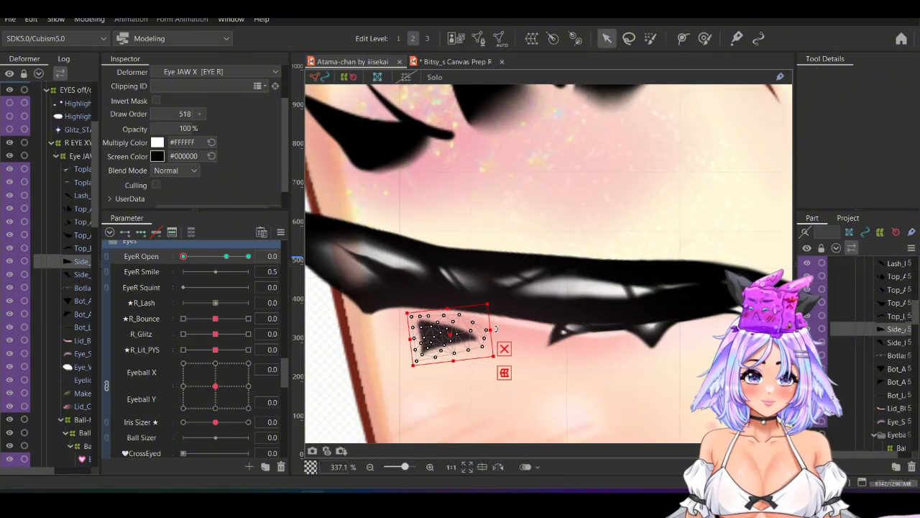
left_click_drag(453, 316, 450, 311)
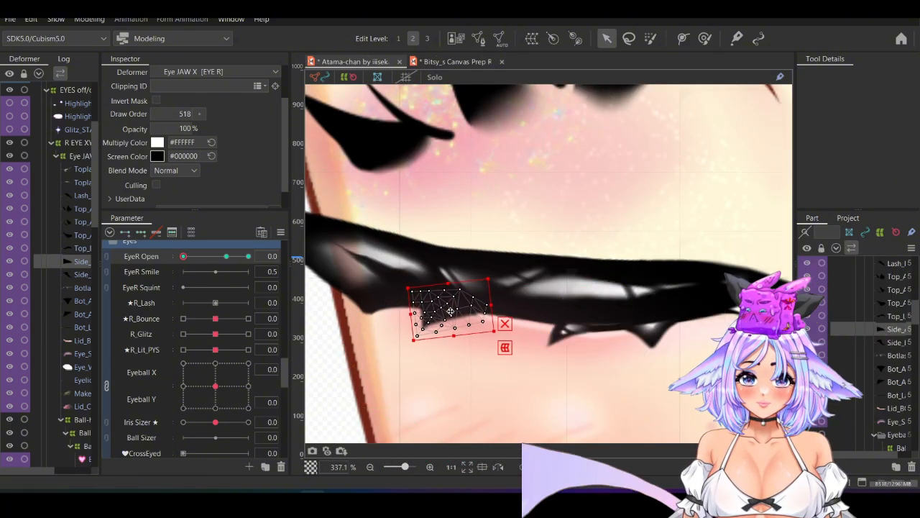
left_click_drag(184, 256, 163, 256)
scroll(447, 194, "down", 3)
scroll(369, 256, "up", 2)
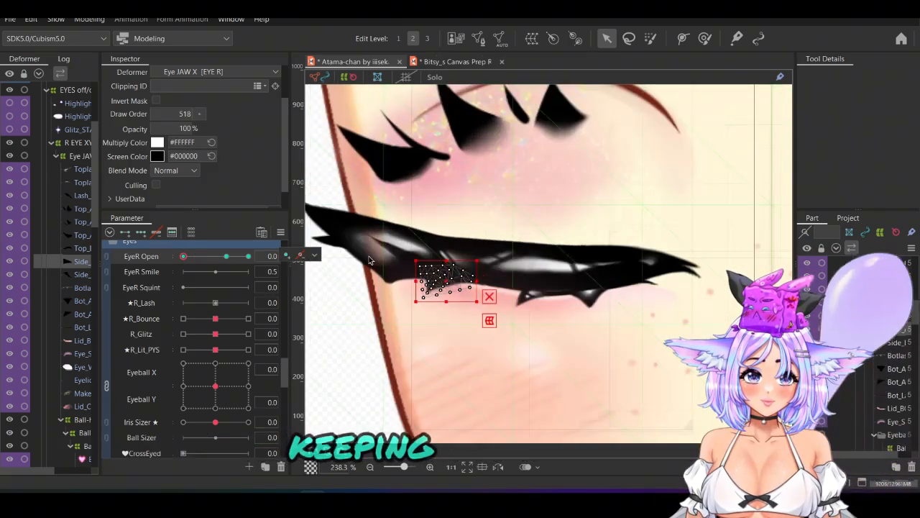
Refine the top lash line mesh along its lower outer edge for the closed eye, using the deform brush at 76 px
left_click(80, 236)
left_click(81, 248)
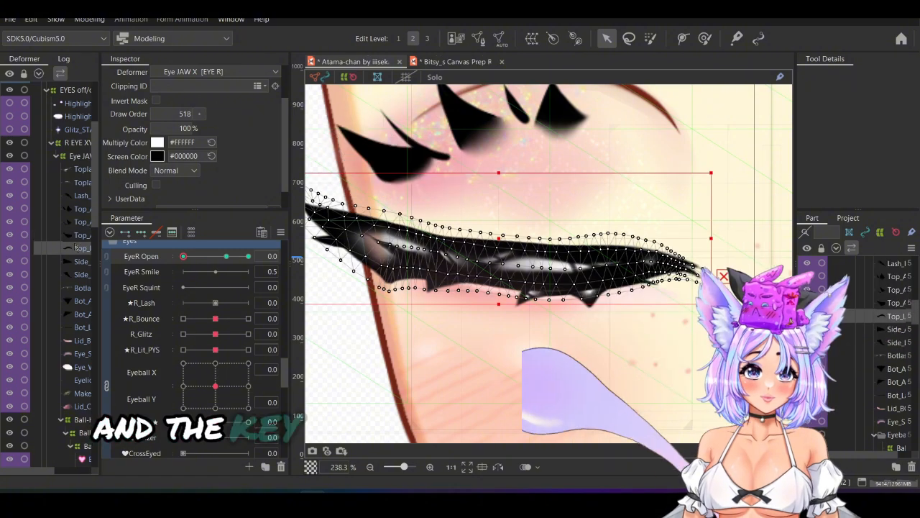
left_click(72, 275)
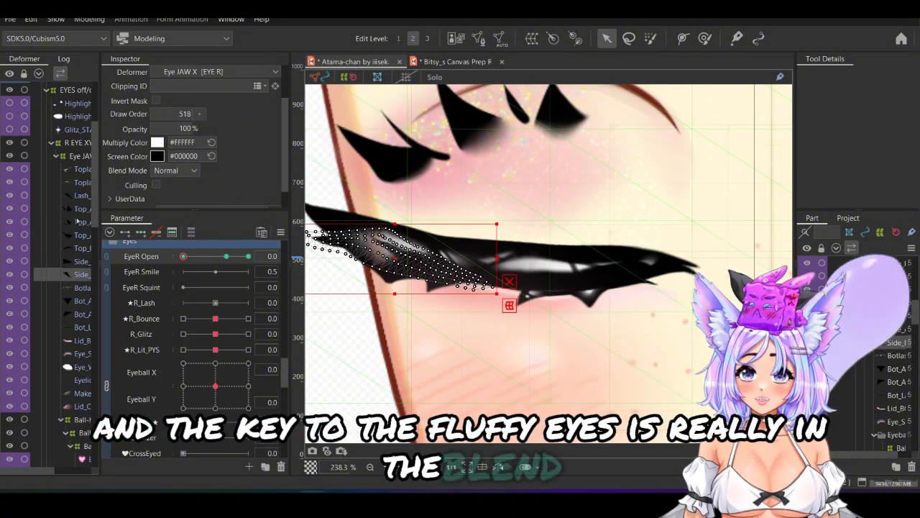
left_click(75, 248)
left_click(707, 39)
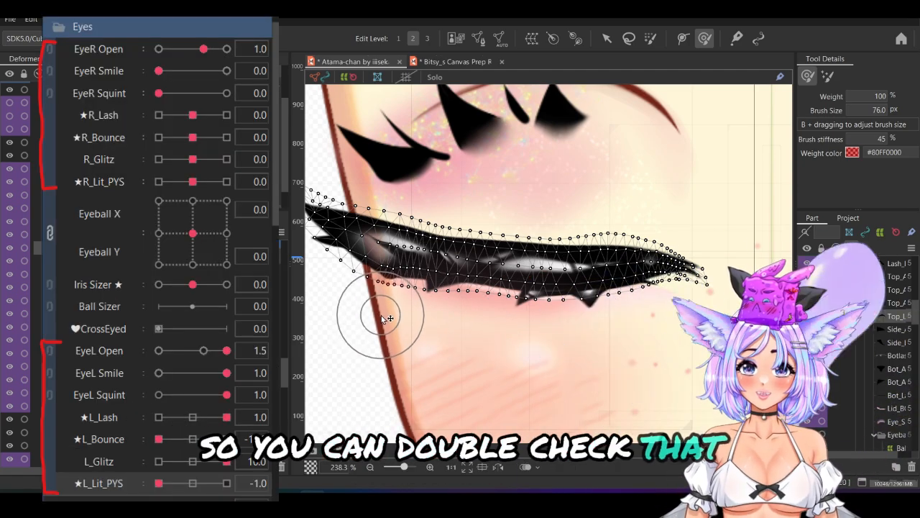
scroll(392, 320, "down", 2)
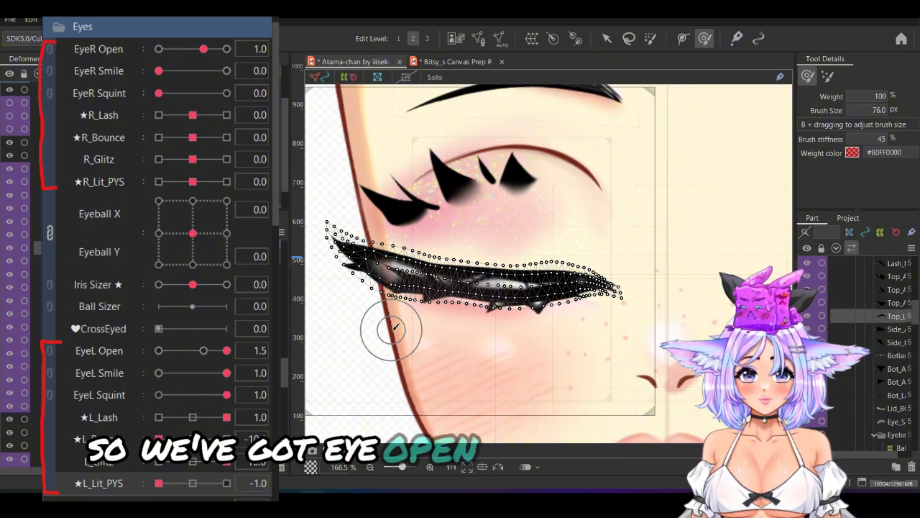
scroll(394, 327, "up", 5)
key("v")
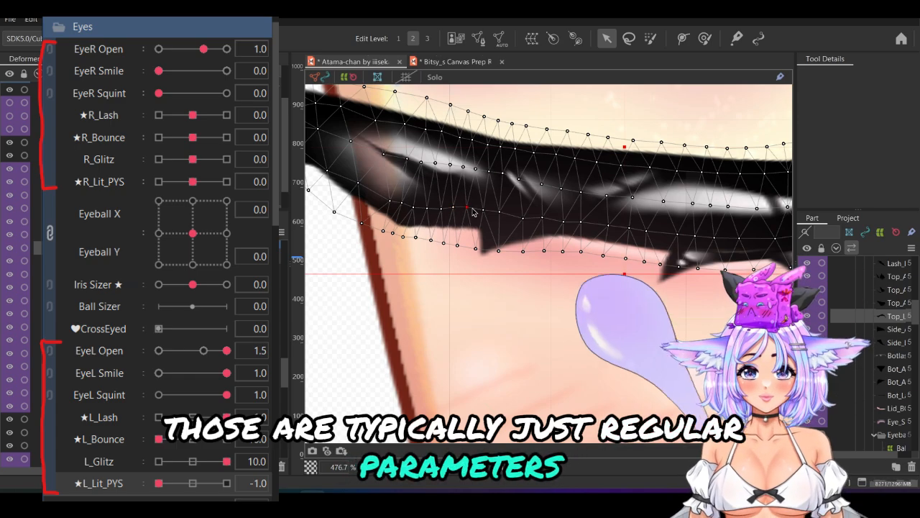
scroll(472, 212, "down", 5)
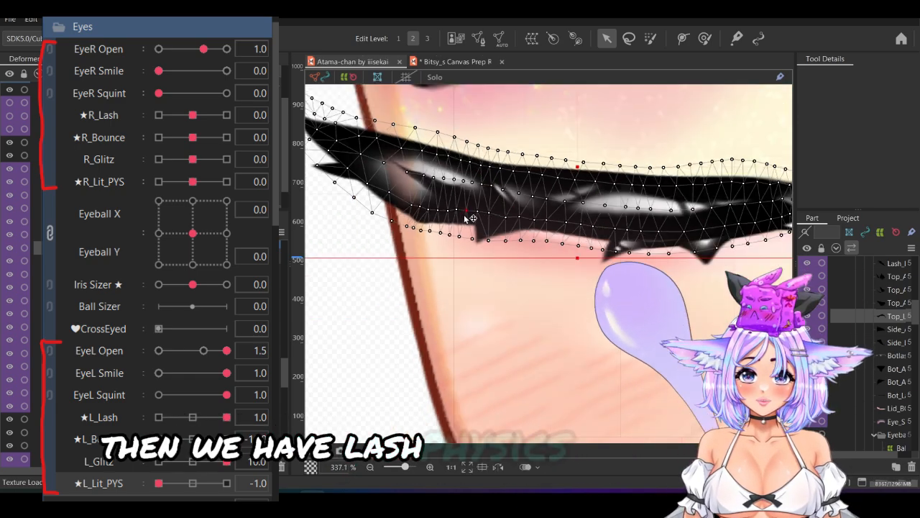
scroll(519, 135, "down", 3)
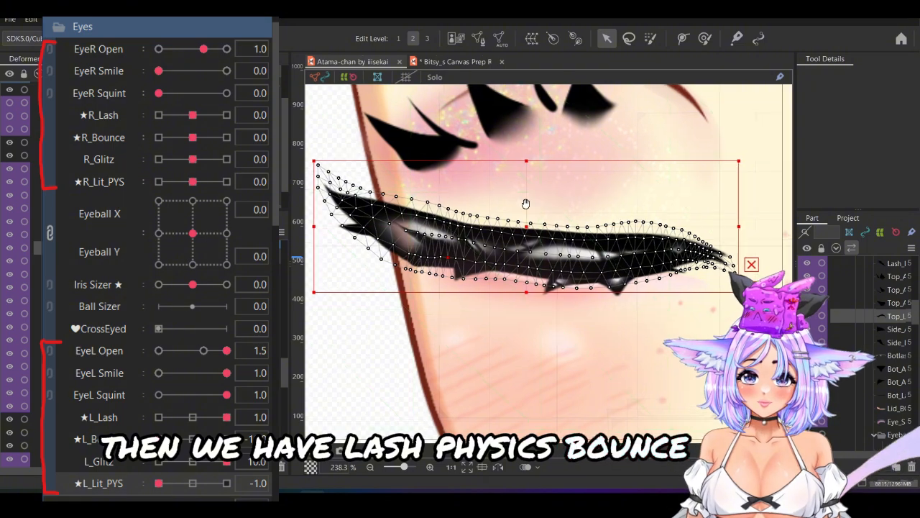
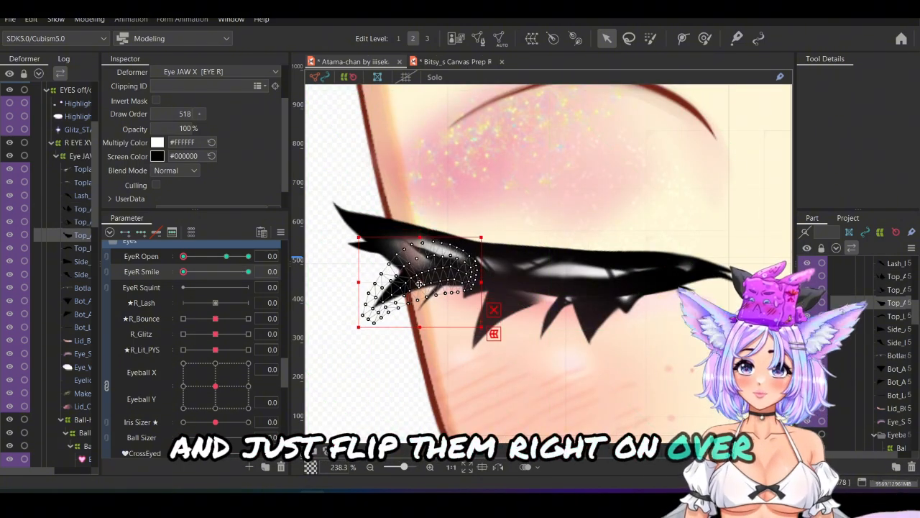
Rotate and reposition the downward-facing top lash spikes along the closed lash line at EyeR Open 0 and EyeR Smile 0
left_click(83, 223)
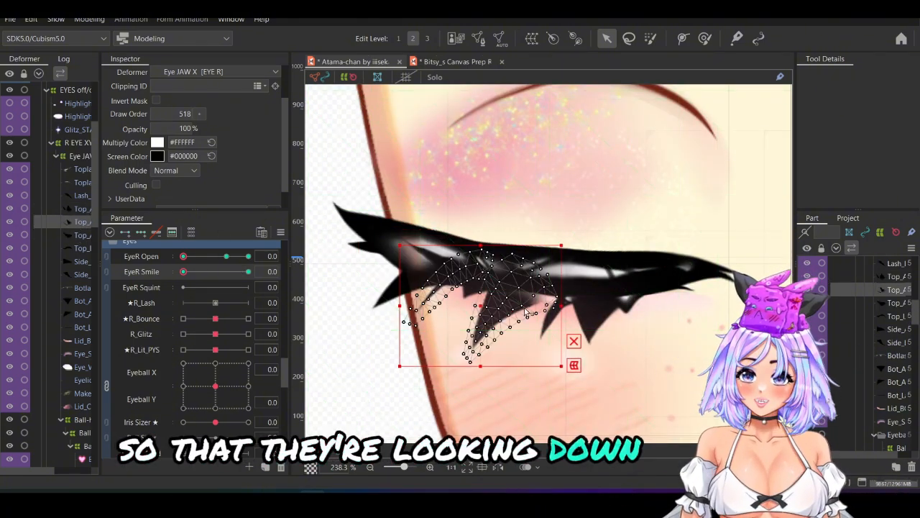
left_click_drag(573, 307, 573, 292)
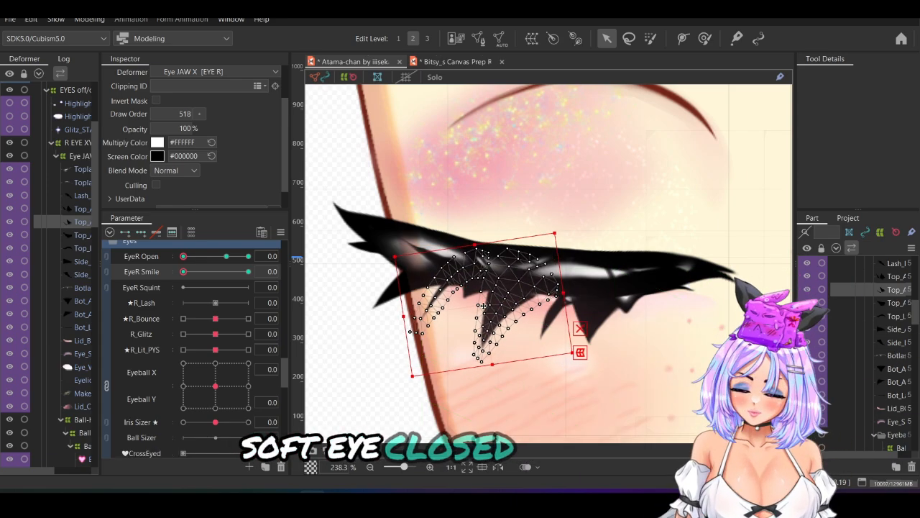
left_click_drag(480, 306, 486, 304)
left_click(592, 308)
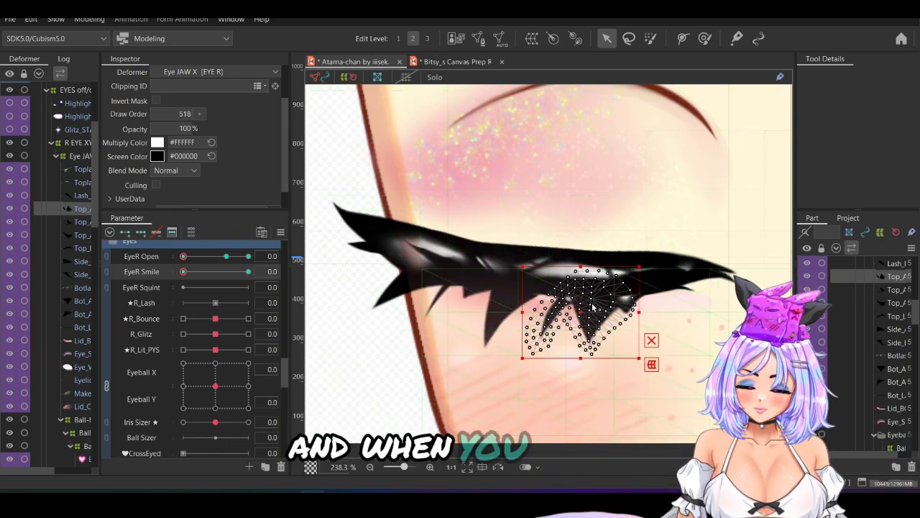
left_click_drag(572, 306, 574, 304)
Check the flipped lashes against the whole eye through the EyeR Open range
scroll(513, 278, "down", 5)
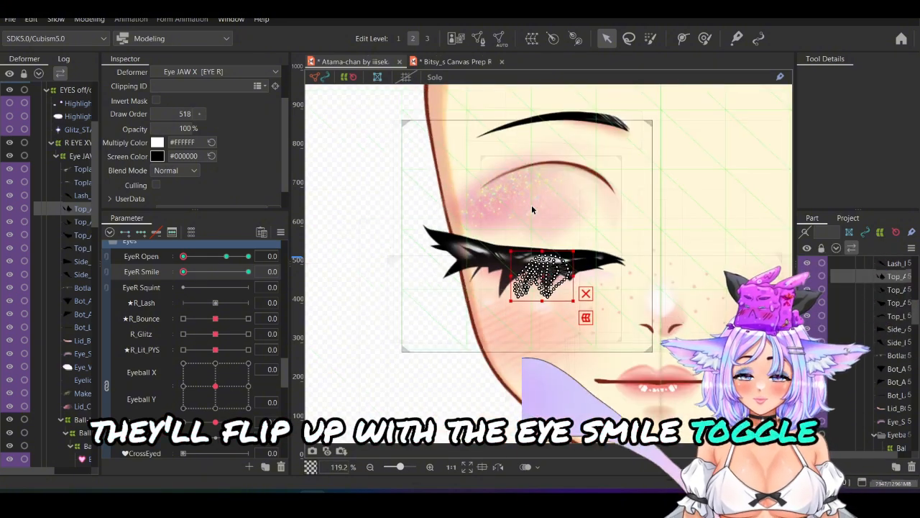
scroll(572, 184, "down", 1)
scroll(600, 142, "up", 2)
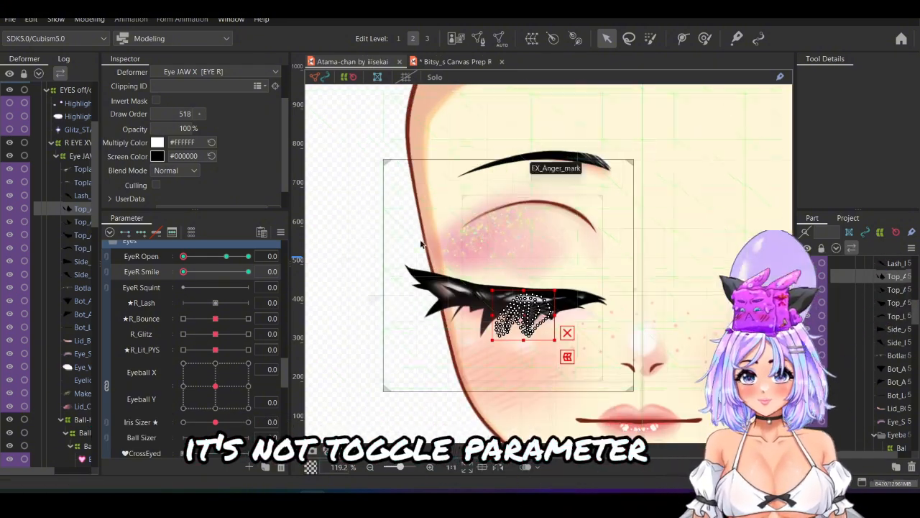
left_click_drag(183, 256, 208, 257)
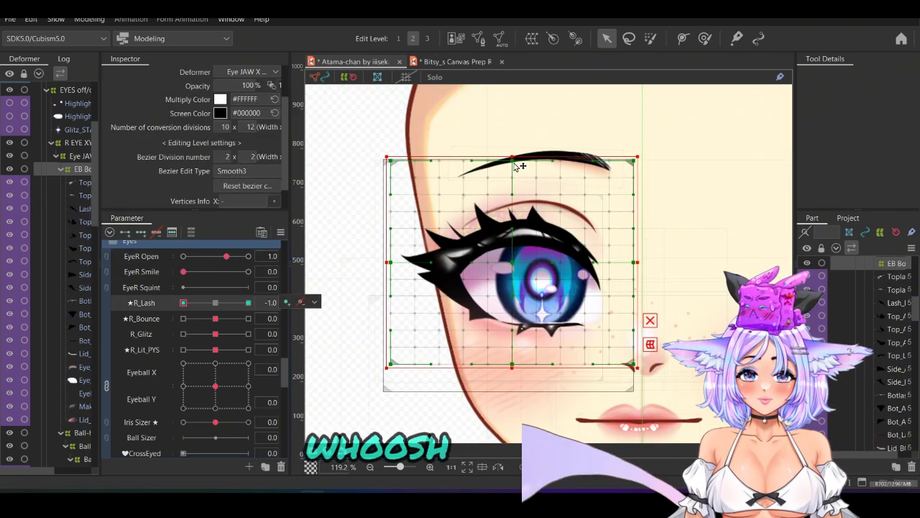
Bend the EB Bounce warp deformer's top edge down at ★R_Lash -1.0 and up at 1.0, and reset all parameters to default
left_click_drag(516, 168, 516, 176)
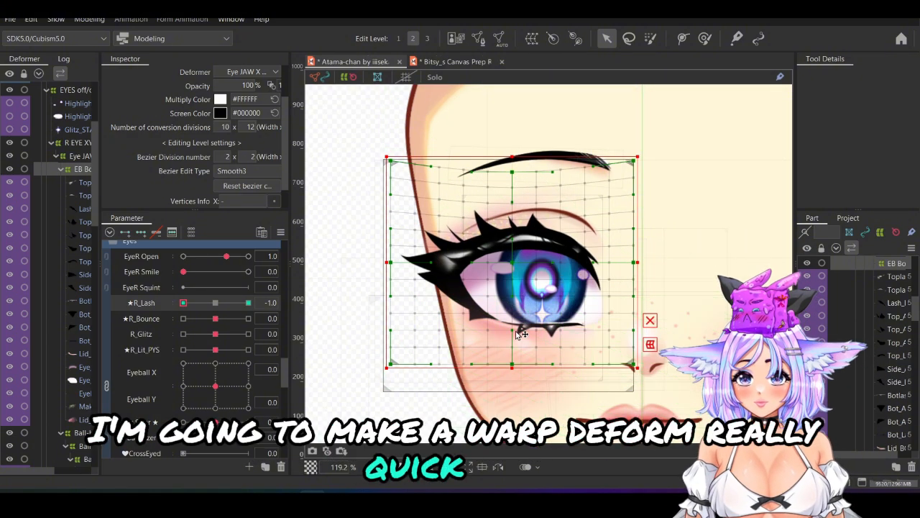
left_click(243, 305)
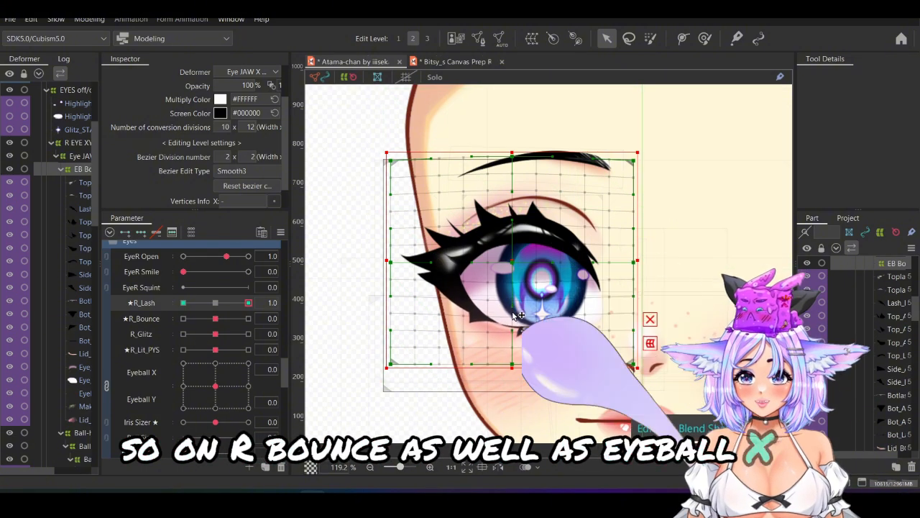
left_click(242, 306)
left_click_drag(243, 306, 249, 303)
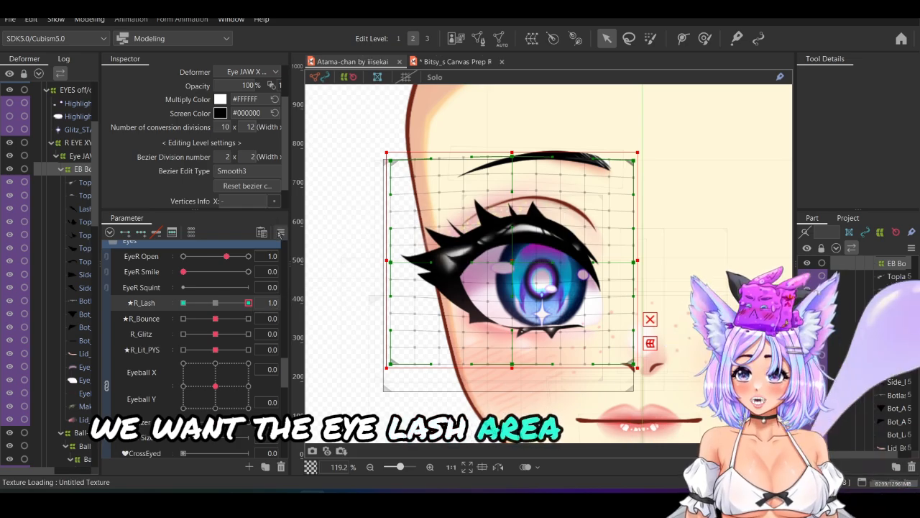
left_click(281, 234)
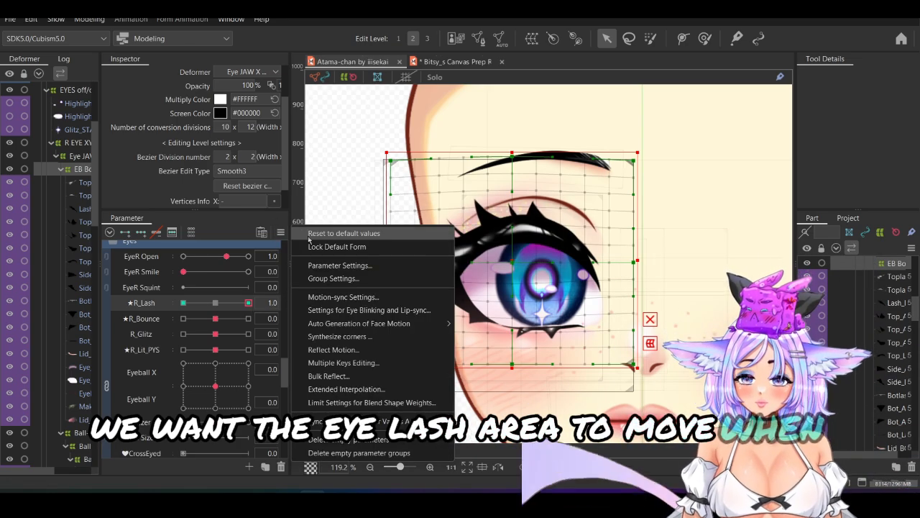
left_click(309, 235)
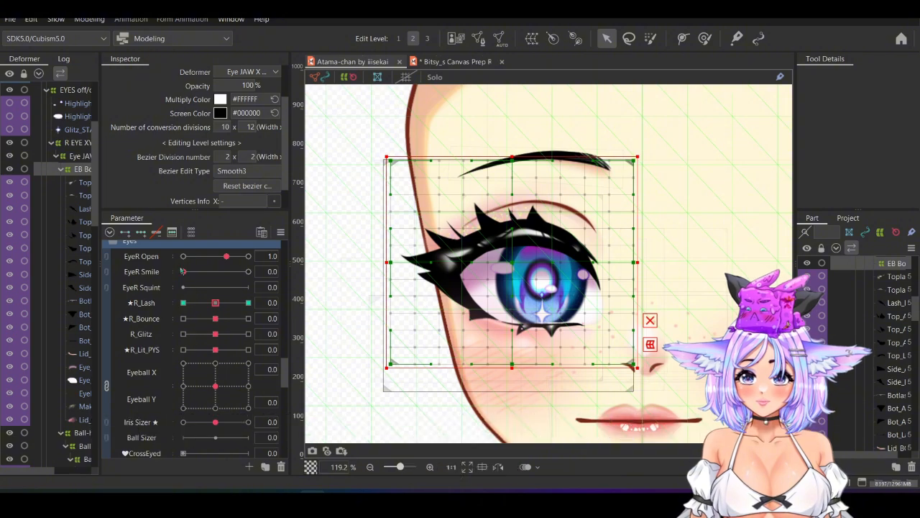
At EyeR Open 0, select the eyelid, makeup and lid crease meshes together and move them down toward the closed lash line
left_click_drag(211, 265, 184, 265)
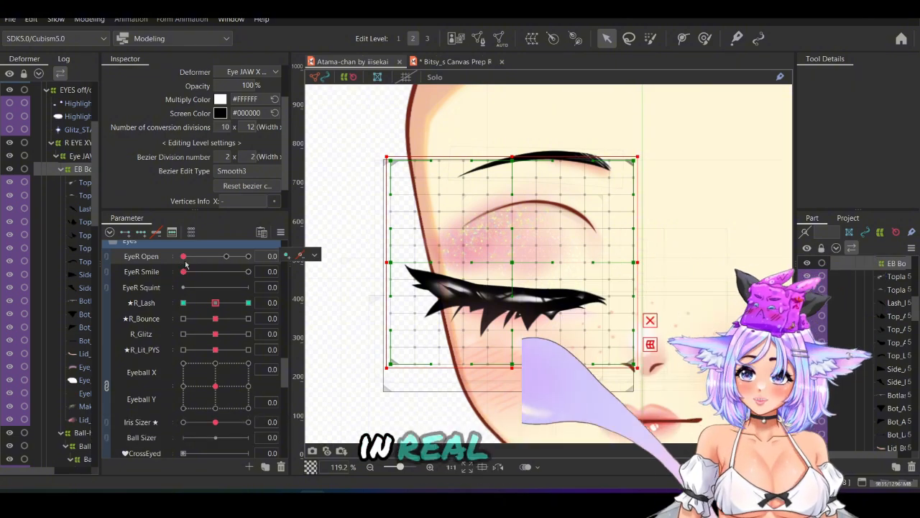
left_click(77, 342)
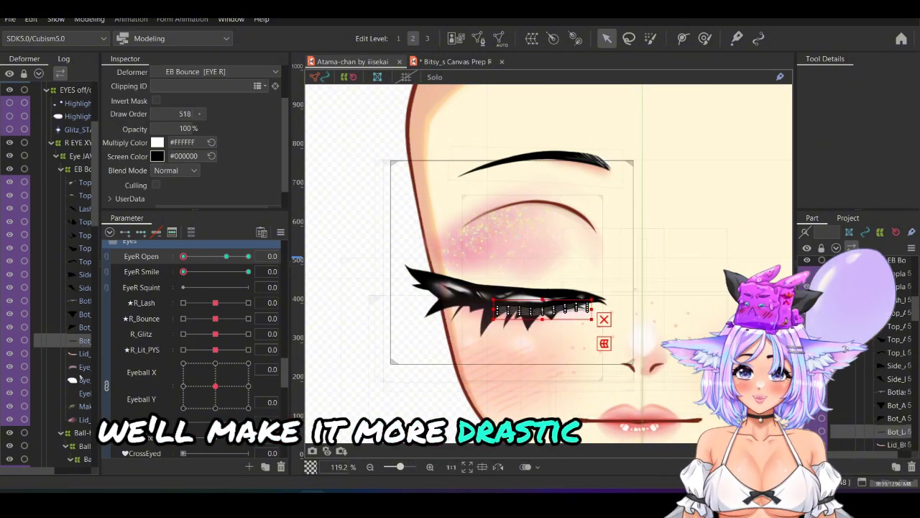
left_click(83, 393)
left_click(80, 408, "ctrl")
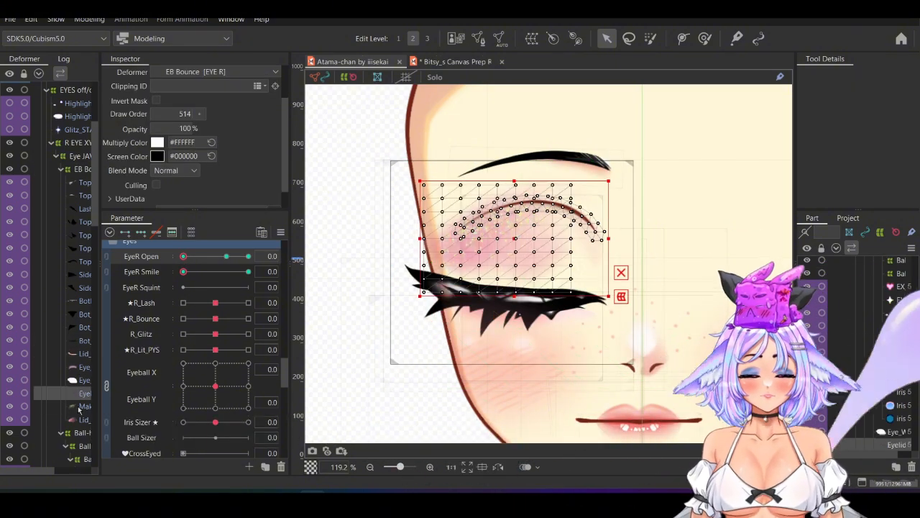
left_click(82, 419, "ctrl")
scroll(510, 215, "up", 3)
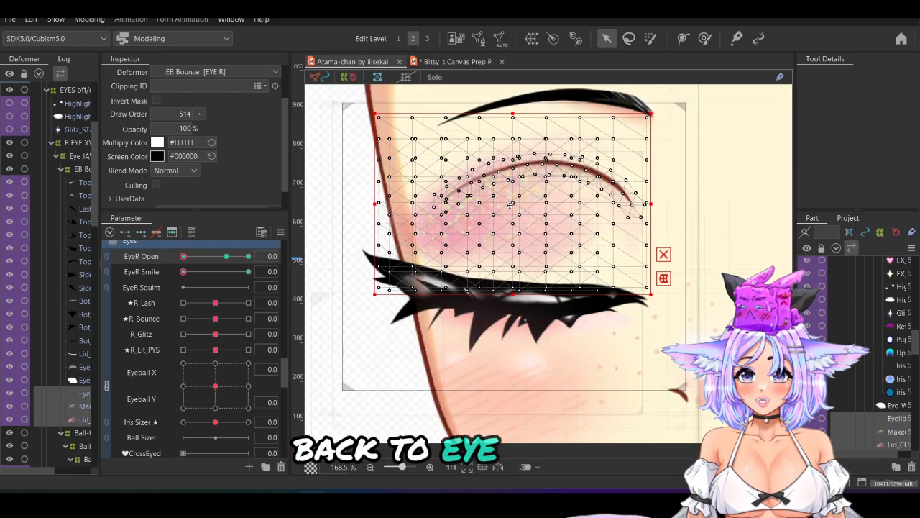
left_click_drag(511, 215, 511, 235)
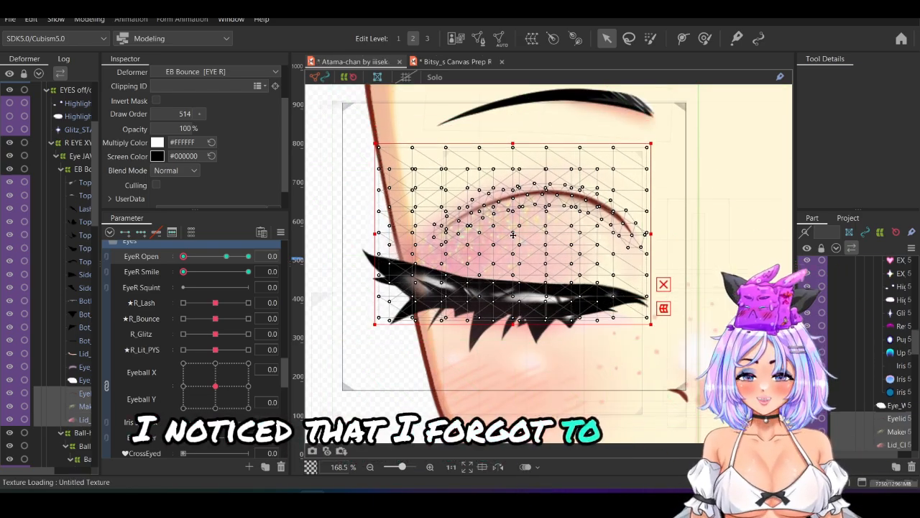
Check the lowered lid meshes through the EyeR Open range and save the model
scroll(512, 234, "down", 5)
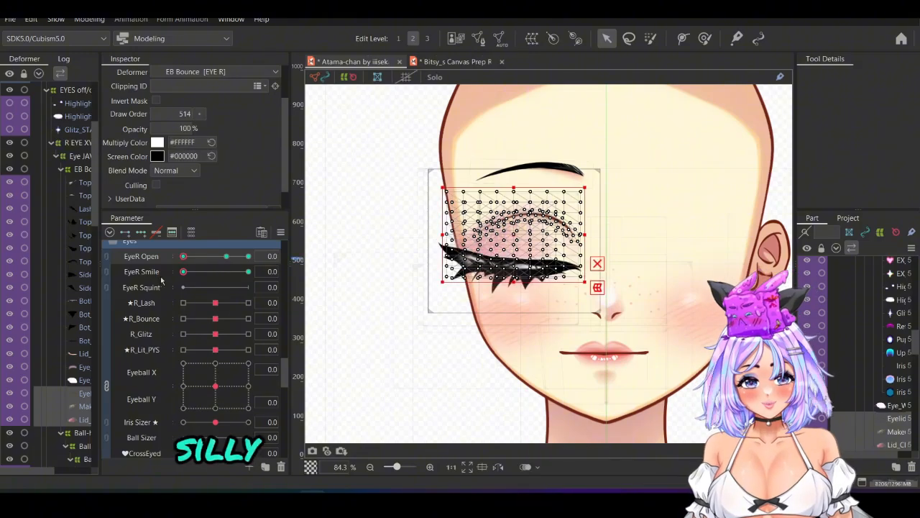
scroll(581, 222, "up", 2)
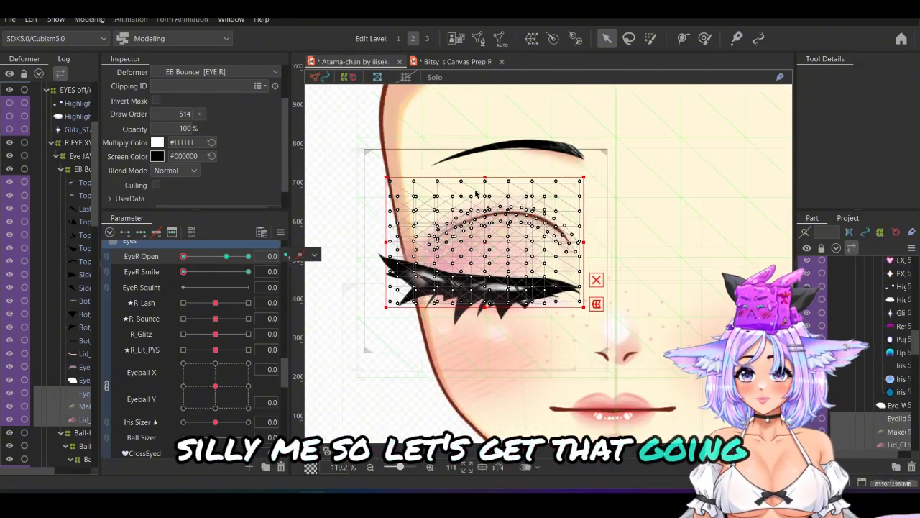
scroll(445, 214, "down", 2)
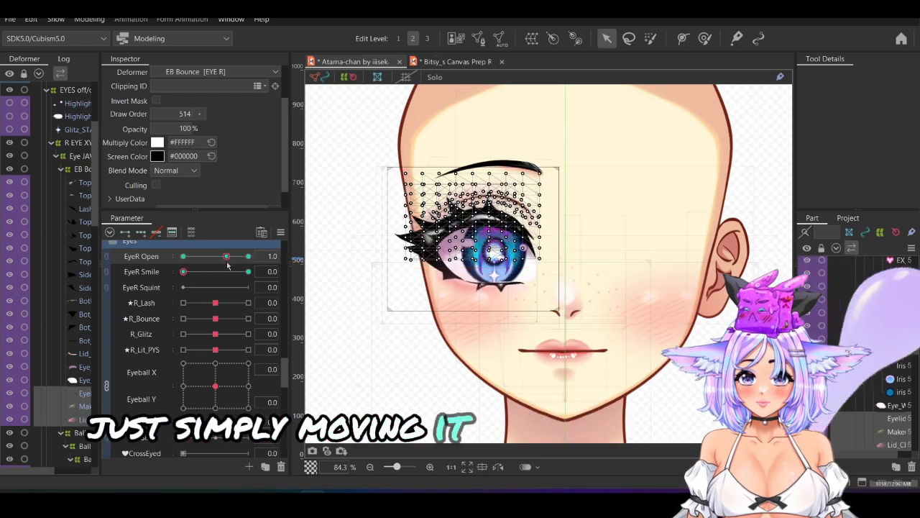
key("ctrl+s")
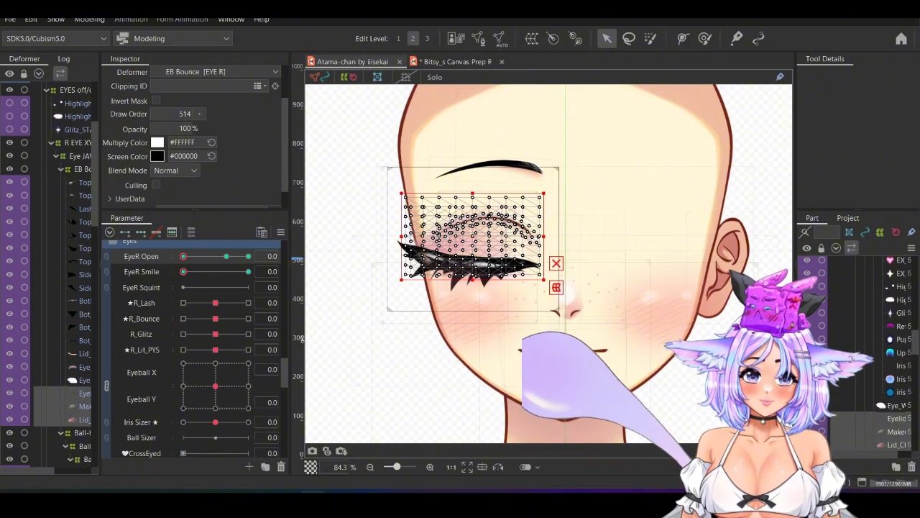
Set EyeR Smile and EyeR Open to 1.0 and select every mesh keyed to EyeR Open
left_click(248, 271)
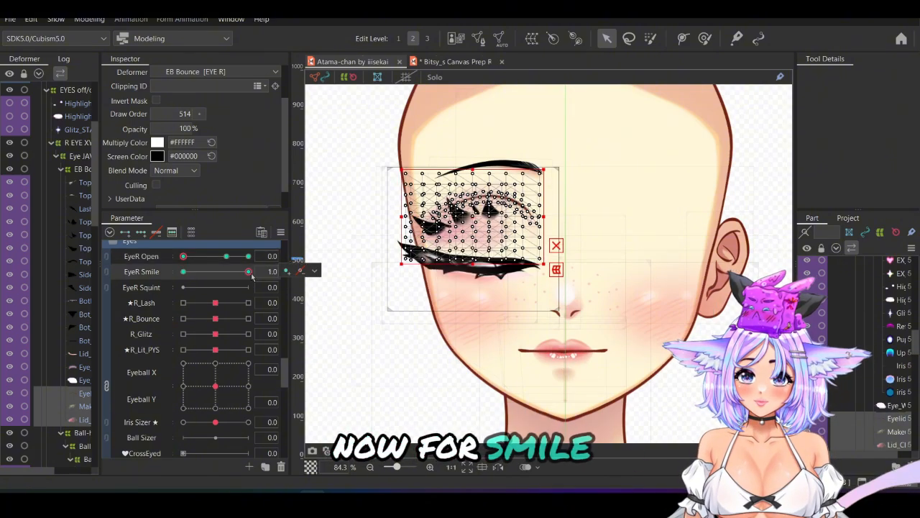
left_click(226, 257)
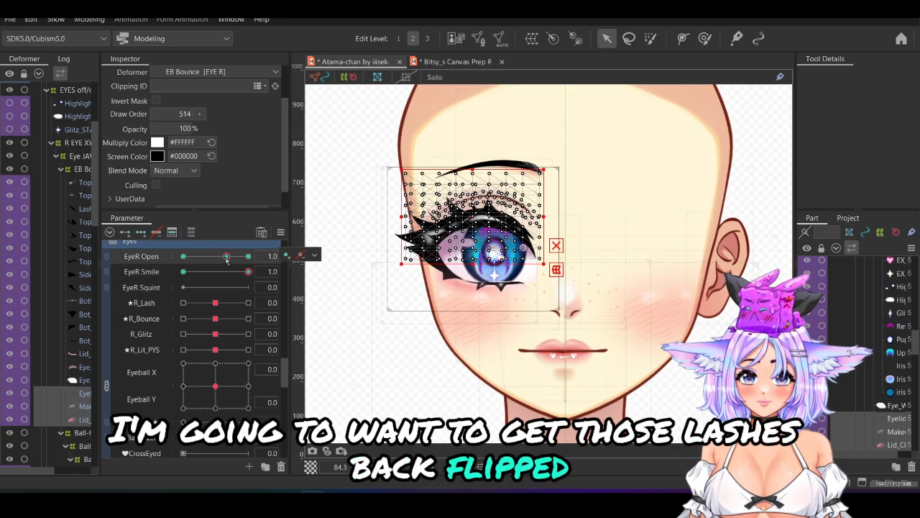
right_click(177, 265)
mouse_move(228, 257)
left_mouse_down()
mouse_move(213, 257)
mouse_move(227, 258)
left_mouse_up()
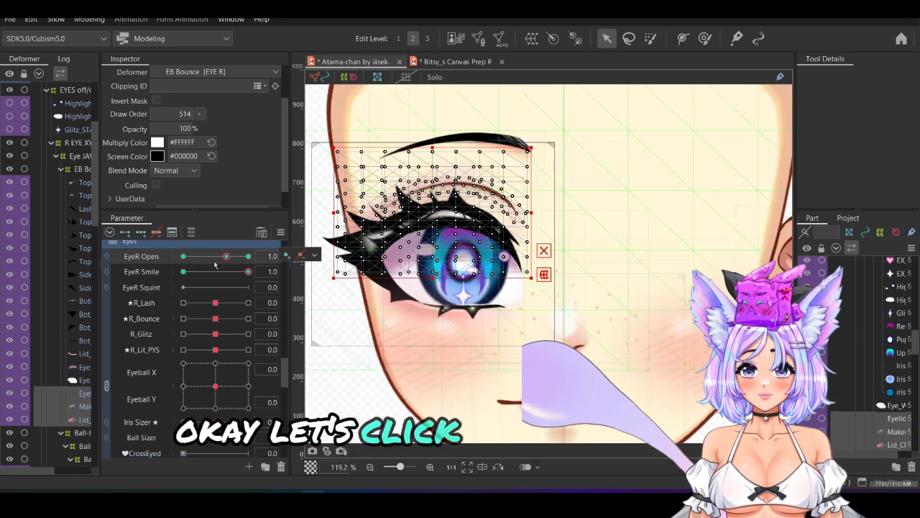
left_click(314, 254)
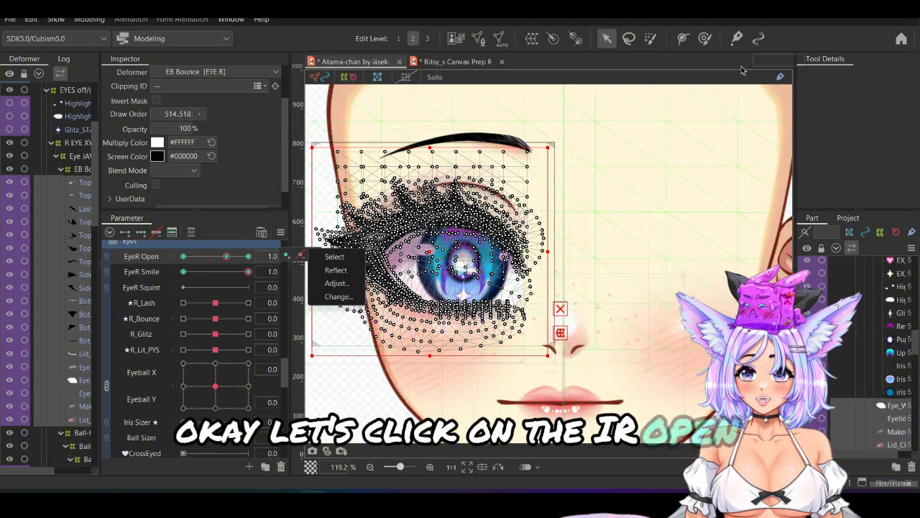
Push the open eye's lower lid slightly up for EyeR Smile 1.0 using the deform brush at 291.1 px, compare with 0, and save
left_click(705, 38)
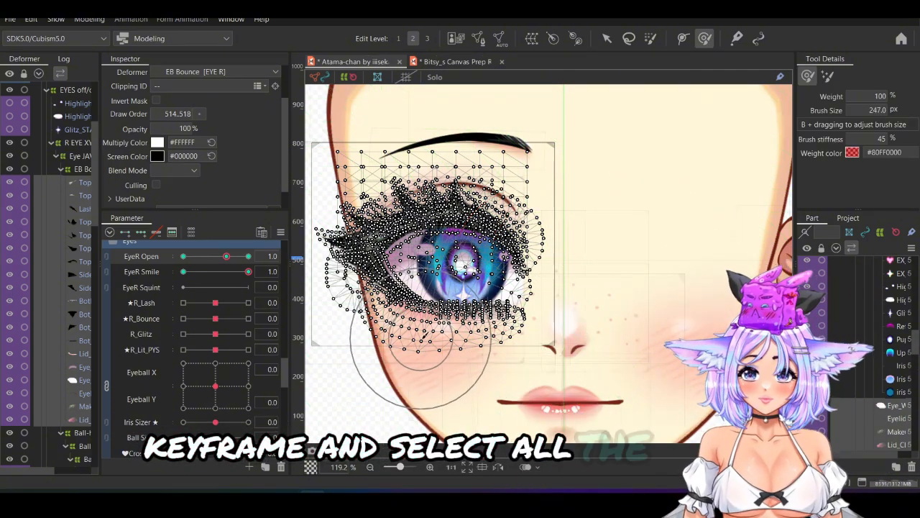
left_click_drag(480, 344, 491, 344)
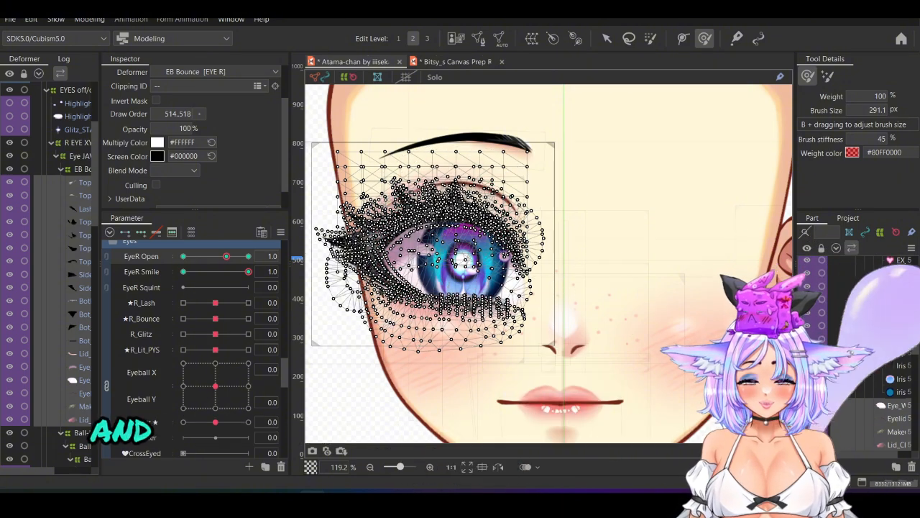
left_click_drag(248, 271, 185, 278)
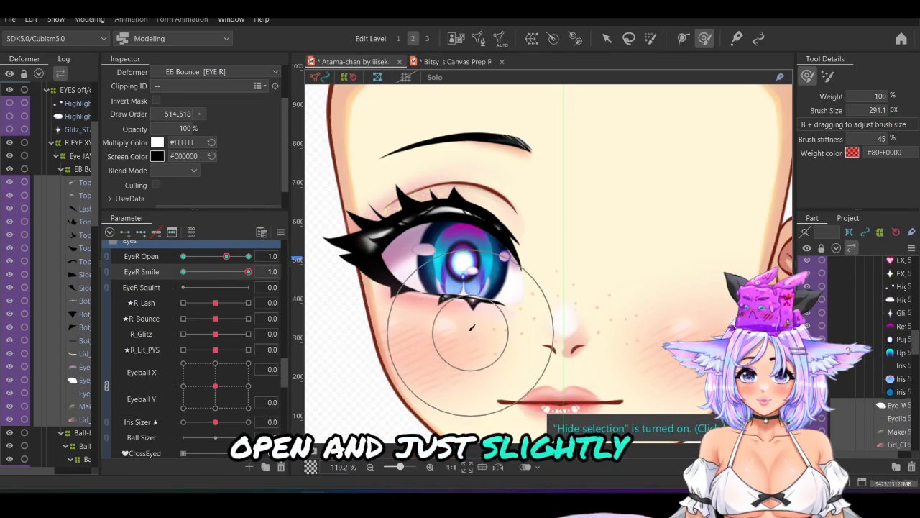
scroll(472, 327, "down", 3)
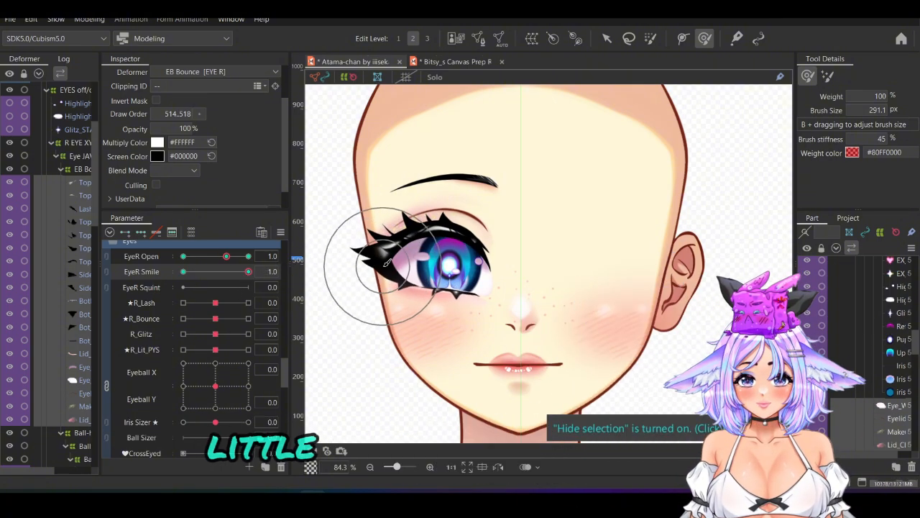
key("ctrl+s")
left_click(184, 272)
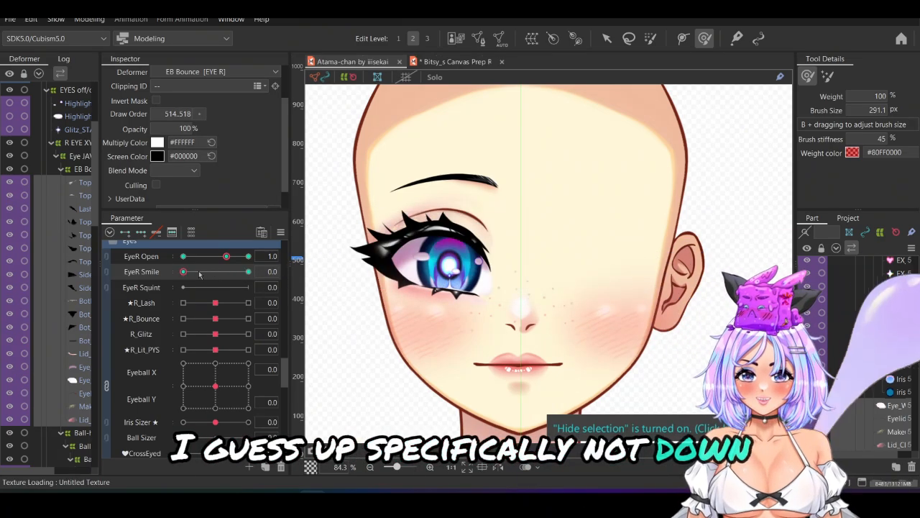
At EyeR Open 0 and EyeR Smile 1.0, exclude the three top lash spikes from the selection and try bending the lash line upward
left_click(184, 257)
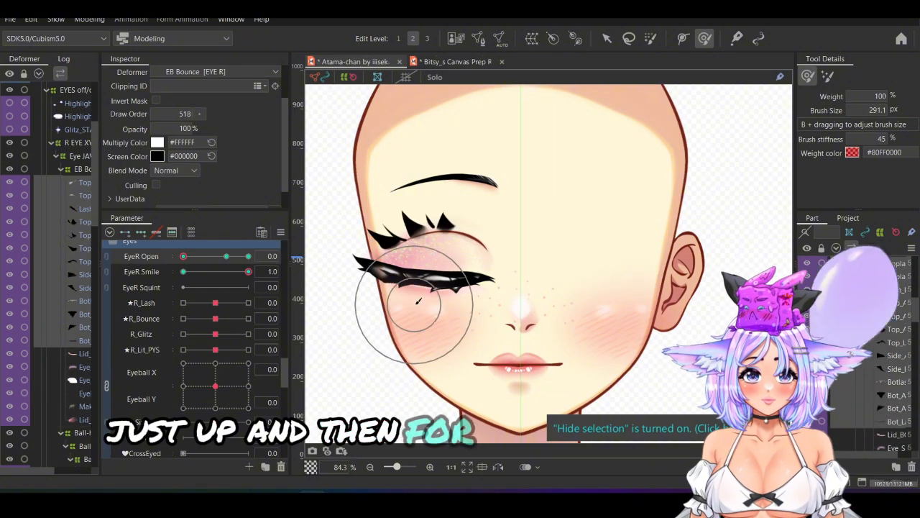
left_click(77, 248, "ctrl")
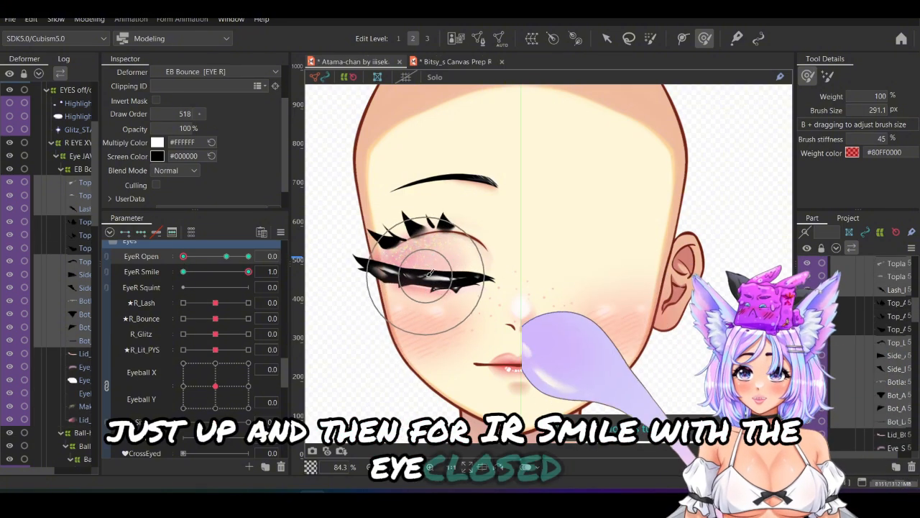
left_click_drag(426, 288, 426, 276)
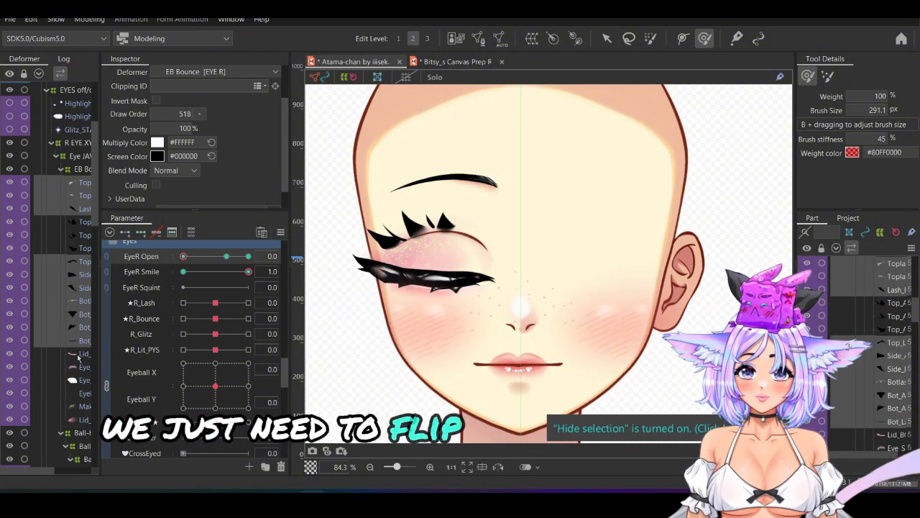
At EyeR Open 0 and EyeR Smile 1.0, add the lower lid meshes without the eye shadow and arch the lash line upward with the deform brush
left_click(79, 355, "ctrl")
left_click(82, 366, "ctrl")
left_click(82, 379, "ctrl")
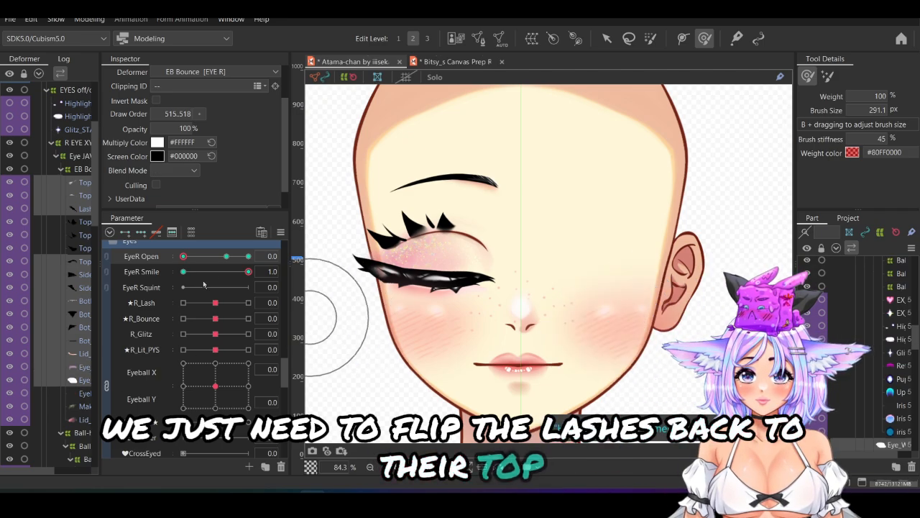
left_click_drag(206, 257, 182, 266)
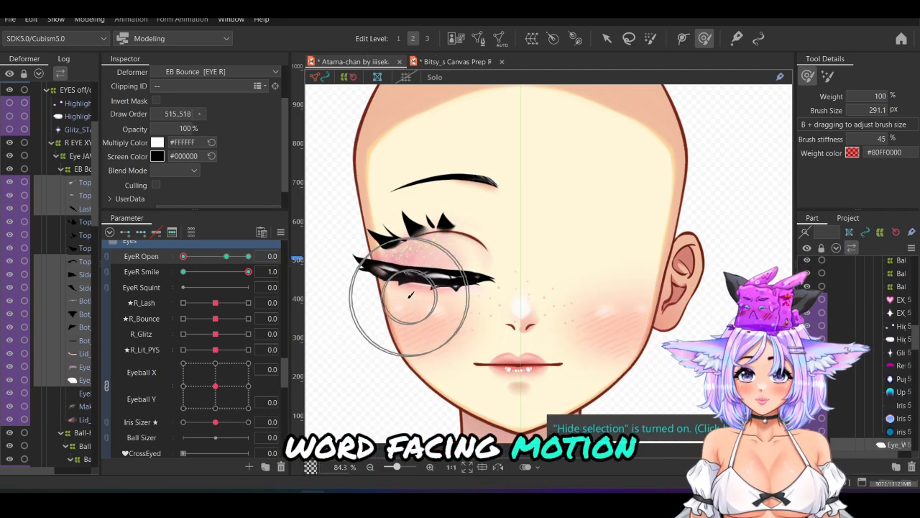
left_click(81, 368, "ctrl")
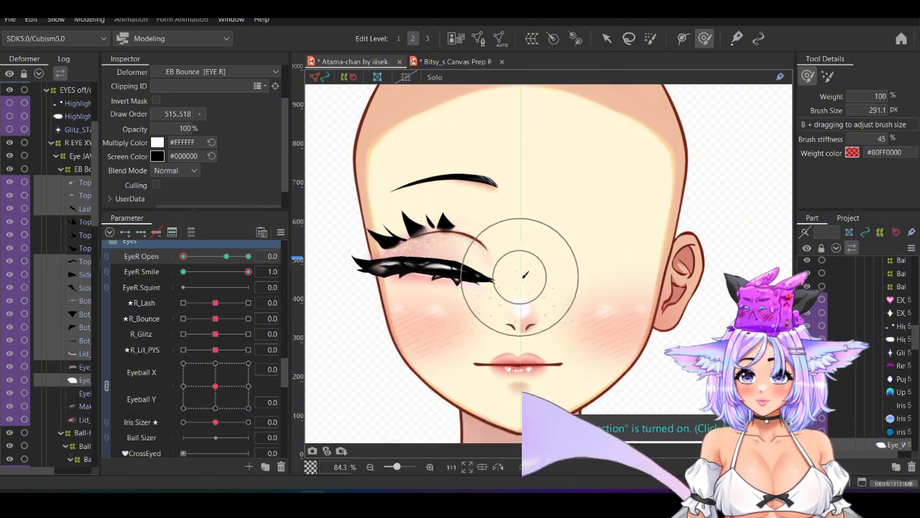
left_click_drag(399, 312, 426, 321)
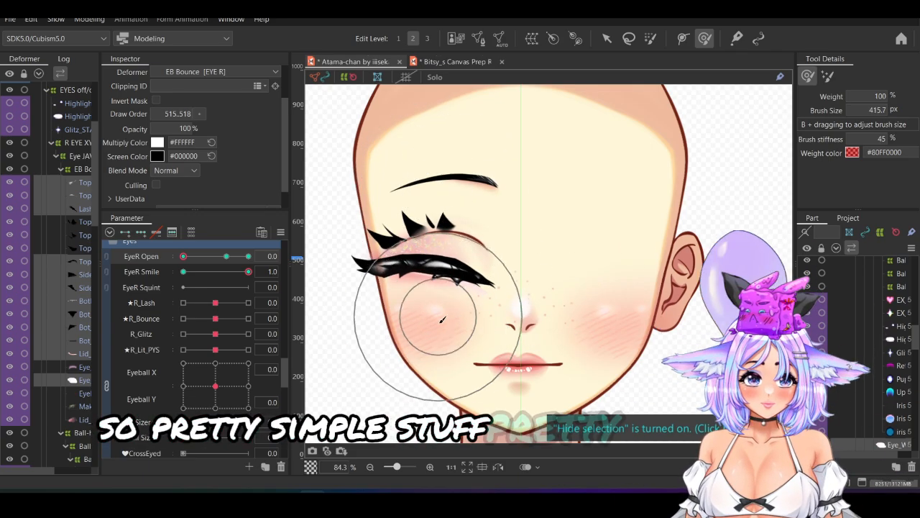
left_click_drag(248, 270, 201, 275)
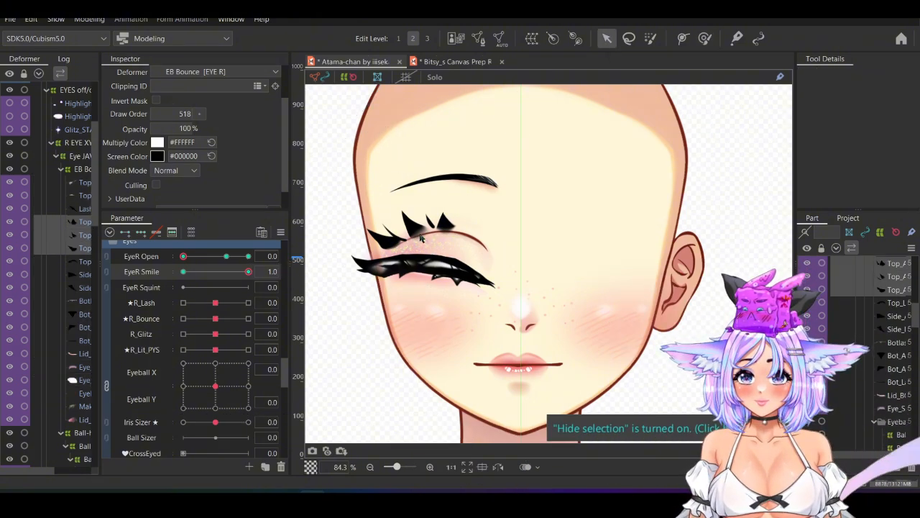
Move the three top lash spikes down onto the arched smile lash line and adjust the outermost spike on its own
key("ctrl+t")
left_click_drag(420, 234, 420, 254)
scroll(362, 242, "up", 4)
left_click_drag(343, 249, 375, 256)
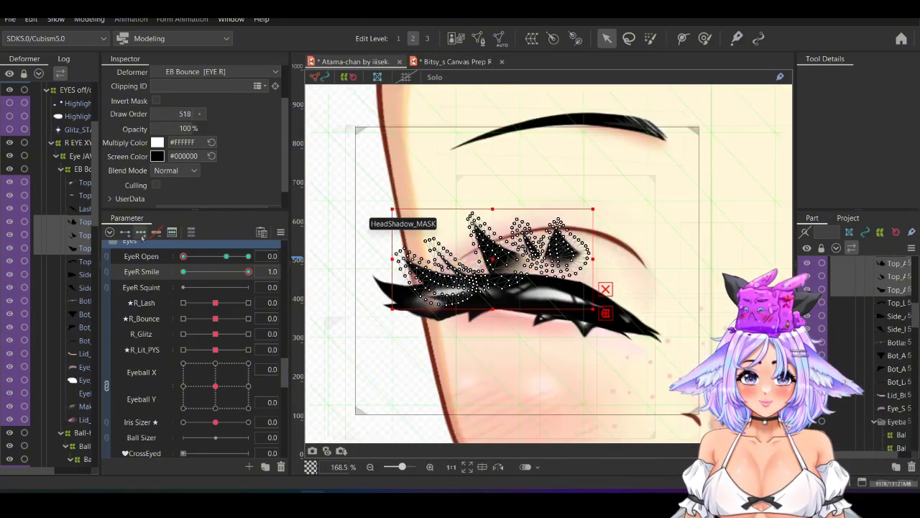
left_click(84, 248)
left_click_drag(438, 276, 437, 266)
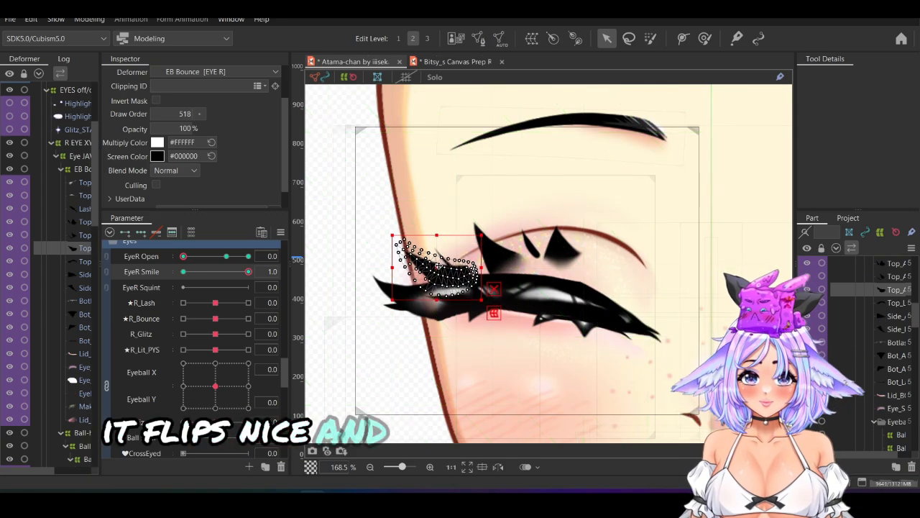
Rotate and move the middle and inner top lash spikes so their bases sit on the smile lash line
left_click(475, 237)
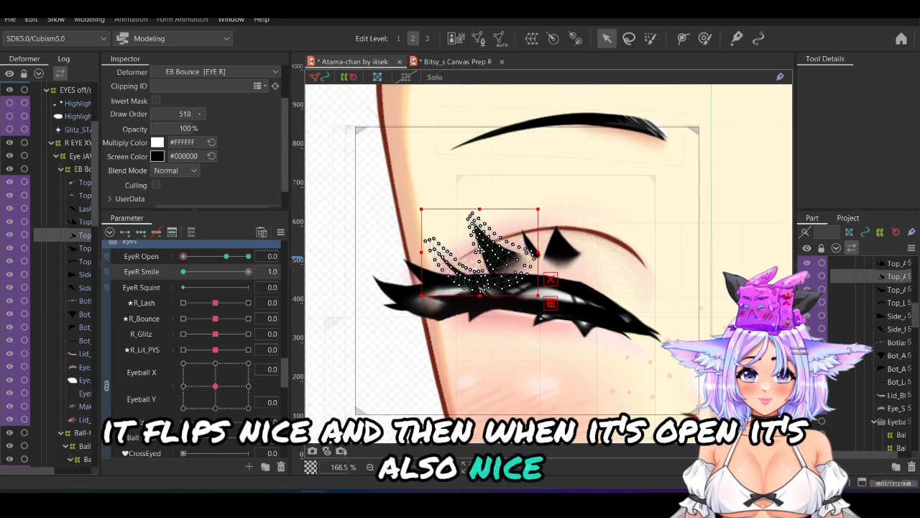
left_click_drag(480, 205, 497, 208)
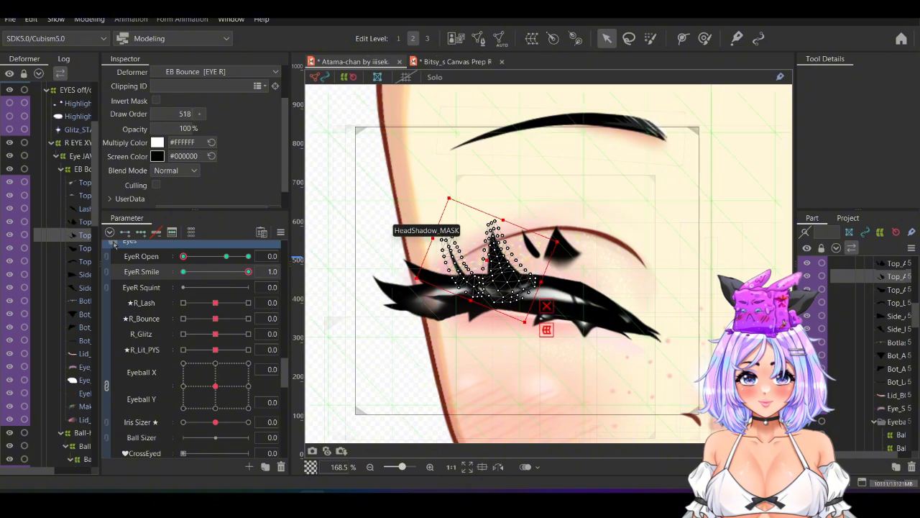
left_click(558, 248)
left_click_drag(560, 249, 567, 279)
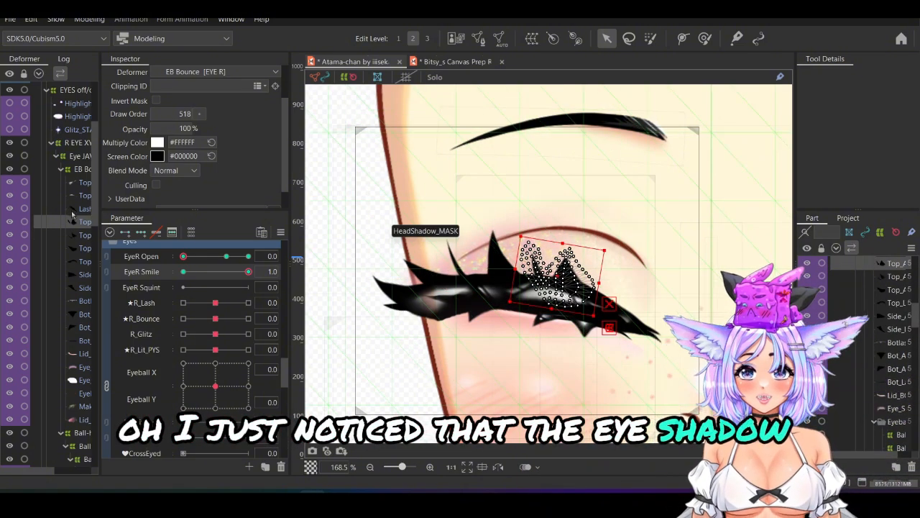
Tilt and nudge the outermost top lash spike to follow the smile lash line, and save the model
left_click(78, 248)
left_click_drag(441, 239, 445, 240)
left_click_drag(434, 277, 431, 277)
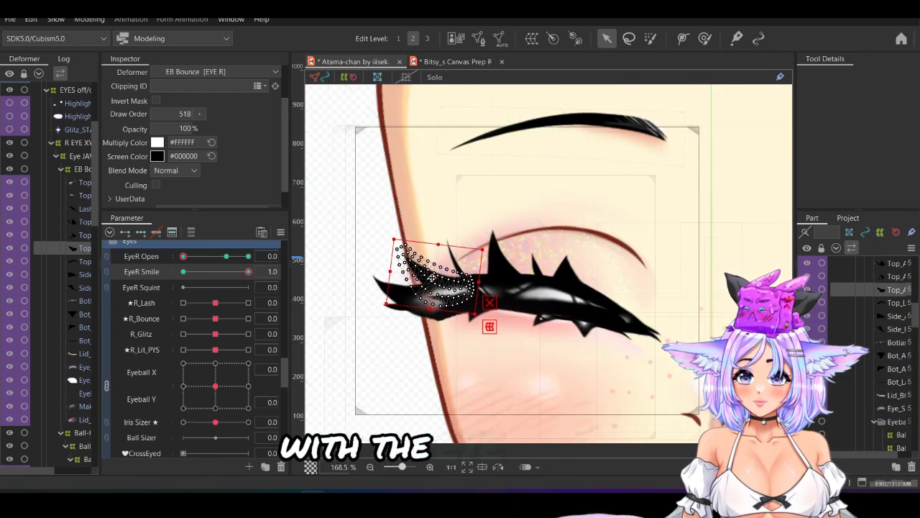
key("ctrl+s")
Check the lashes by running EyeR Open and EyeR Smile through their ranges
scroll(445, 192, "down", 5)
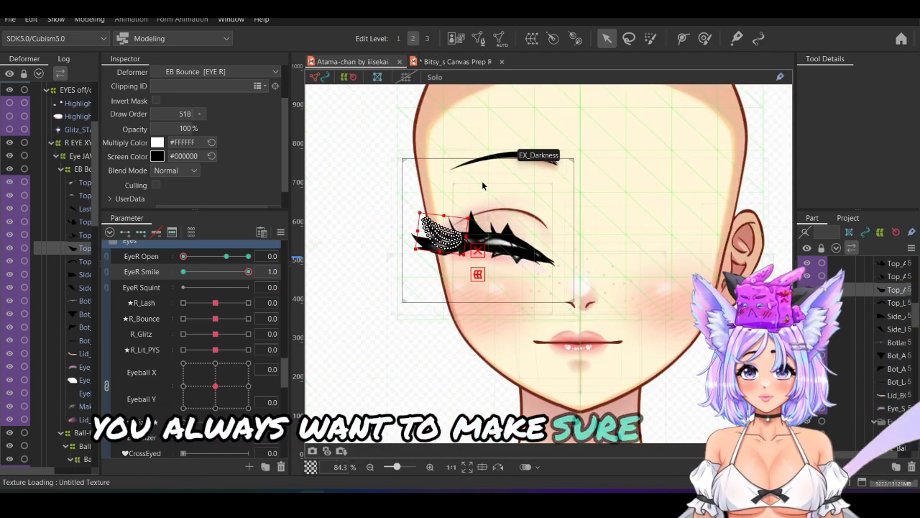
left_click_drag(721, 195, 724, 225)
key("ctrl+t")
mouse_move(249, 272)
left_mouse_down()
mouse_move(181, 282)
mouse_move(254, 284)
left_mouse_up()
left_click_drag(188, 258, 249, 261)
left_click(183, 272)
left_click_drag(249, 260, 180, 262)
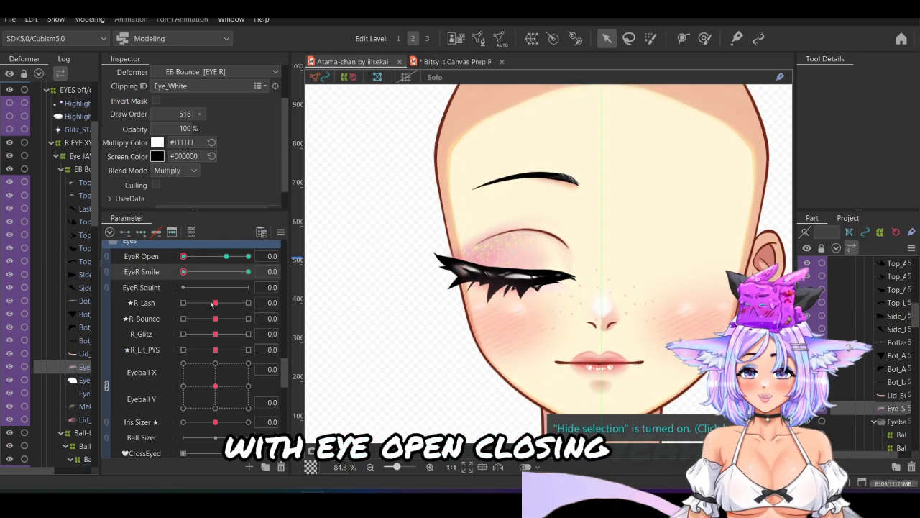
Lower the eye shadow mesh onto the closed lid at EyeR Open 0 for both EyeR Smile 0 and 1.0, and save
key("ctrl+t")
mouse_move(184, 257)
left_mouse_down()
mouse_move(226, 257)
mouse_move(182, 257)
left_mouse_up()
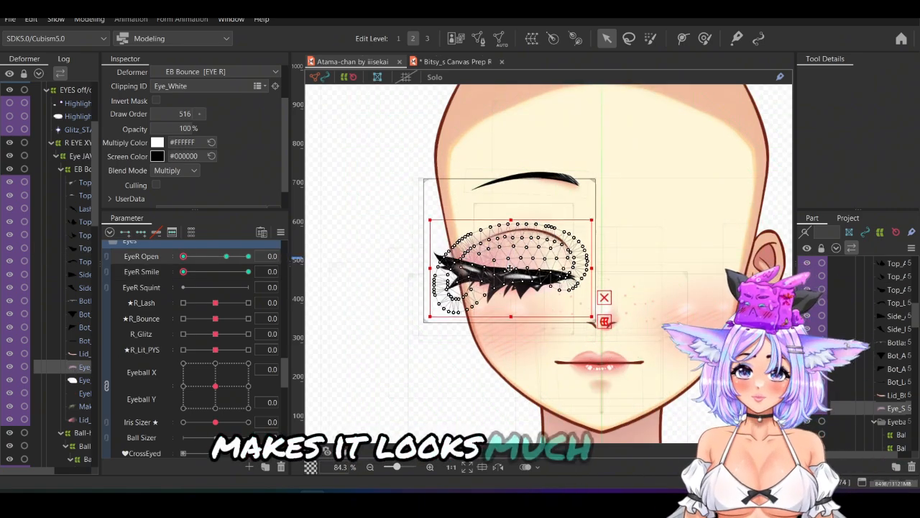
left_click_drag(510, 268, 510, 278)
left_click_drag(226, 257, 182, 259)
left_click(248, 271)
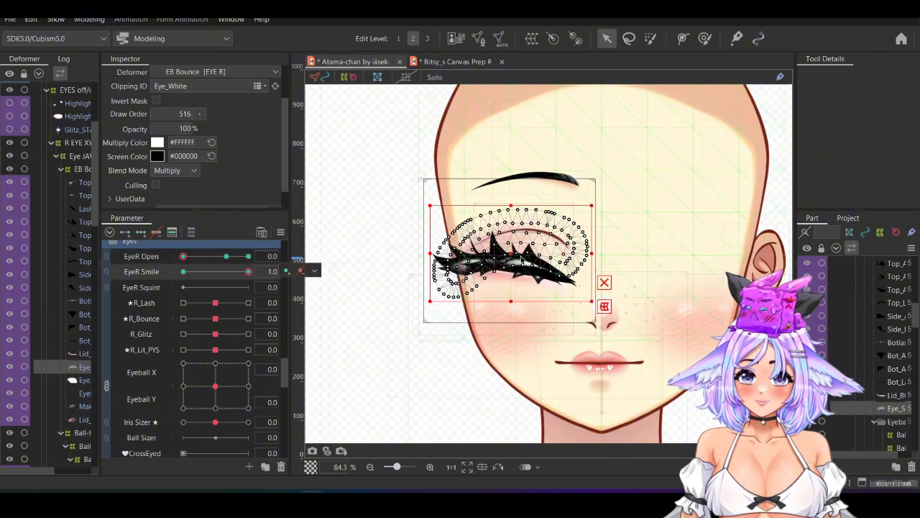
left_click_drag(522, 259, 522, 274)
left_click_drag(226, 258, 182, 258)
key("ctrl+s")
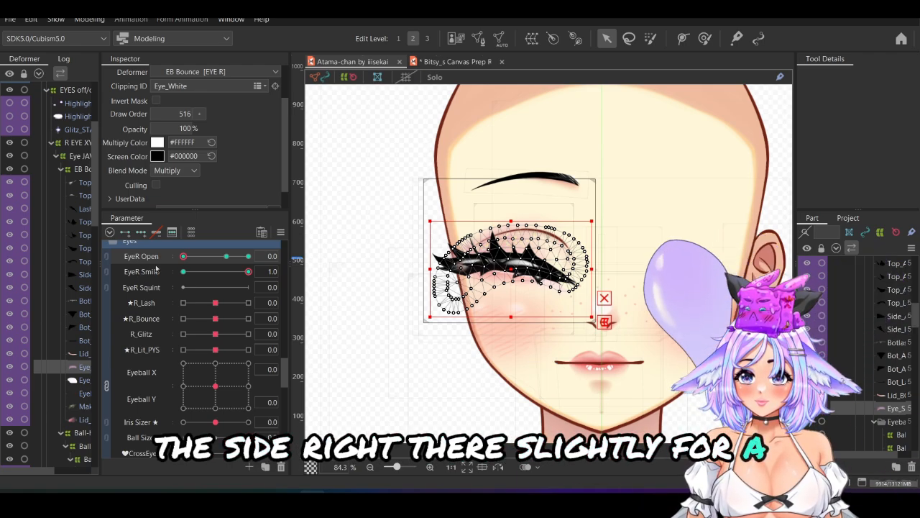
At EyeR Open 1.5 and EyeR Smile 1.0, select all keyed meshes and push the lower lid up with the 415.7 px deform brush
left_click(281, 231)
left_click(246, 257)
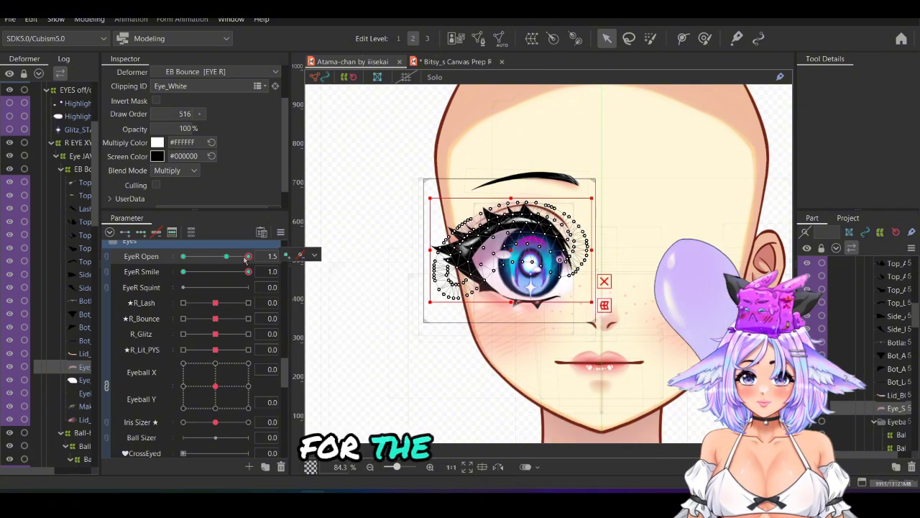
left_click(314, 254)
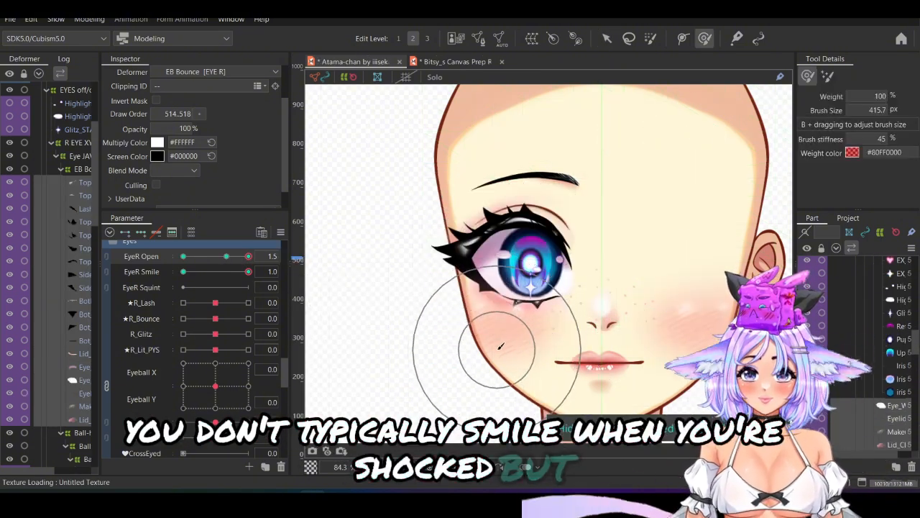
left_click_drag(499, 349, 497, 339)
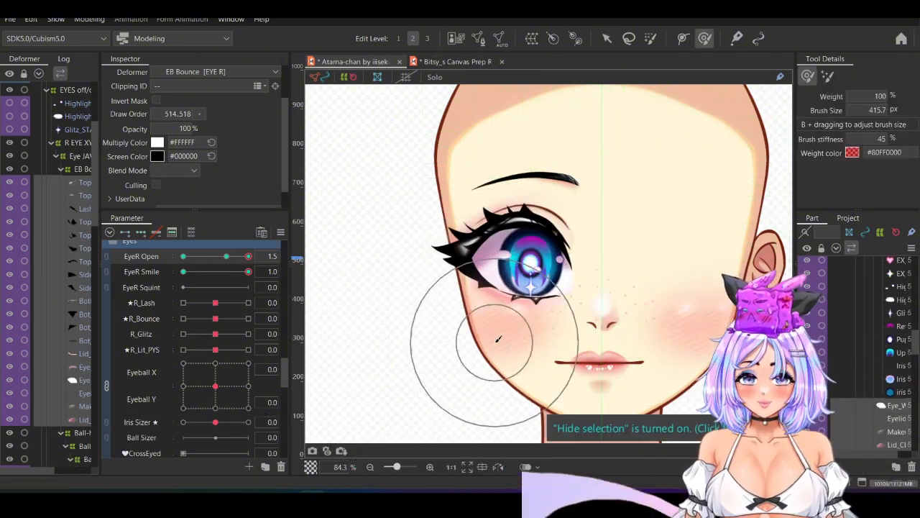
left_click(225, 271)
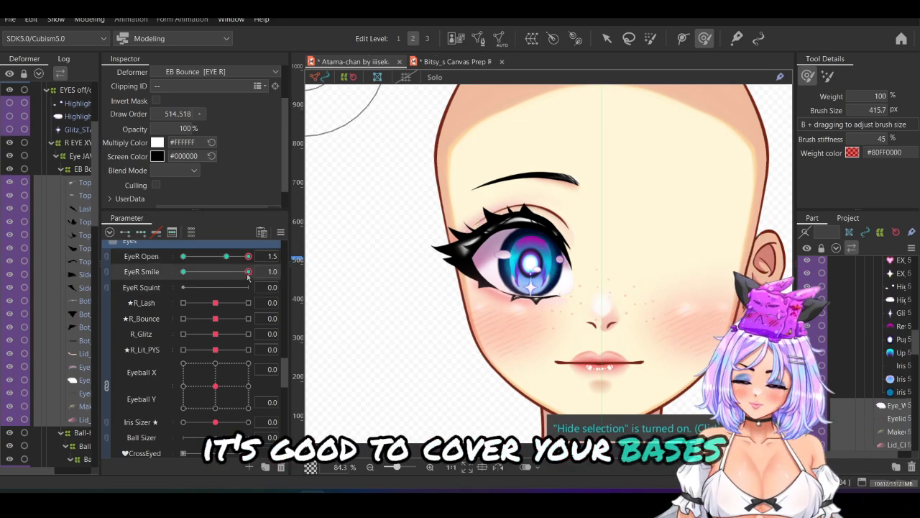
Create a warp deformer named Squint as parent of the selected right eye meshes, with 2 × 2 Bezier and 10 × 12 conversion divisions
left_click_drag(525, 270, 517, 252)
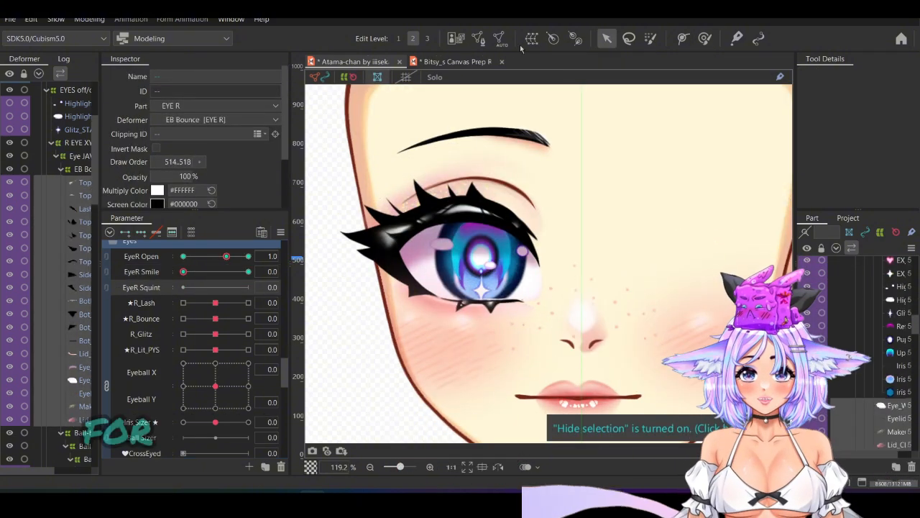
left_click(531, 42)
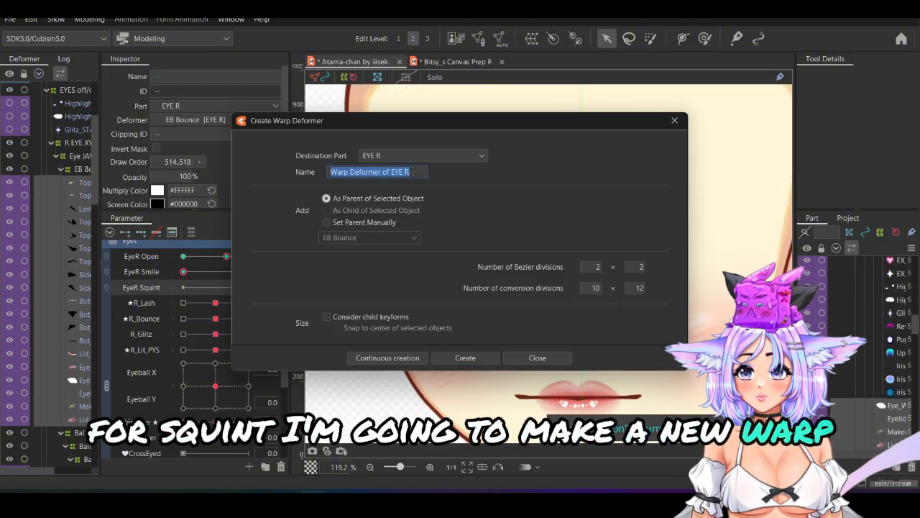
type("Squ")
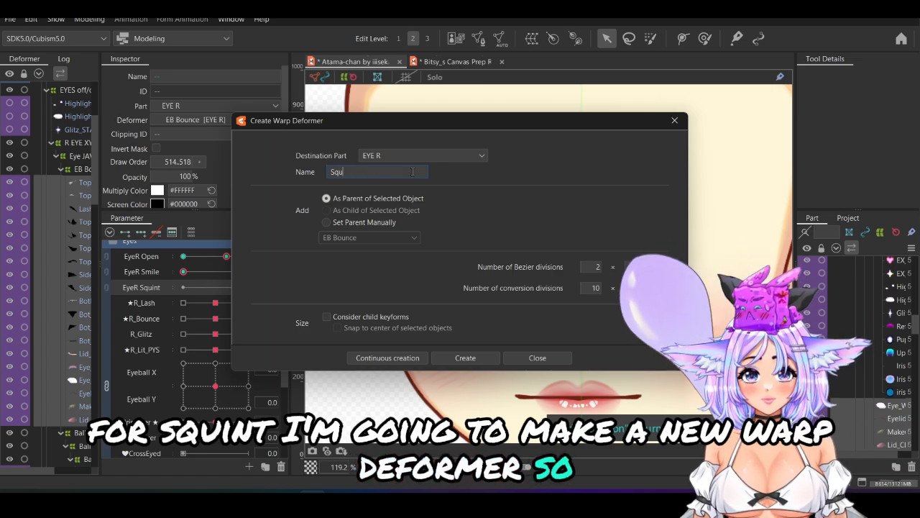
type("ing")
key("BackSpace")
type("t")
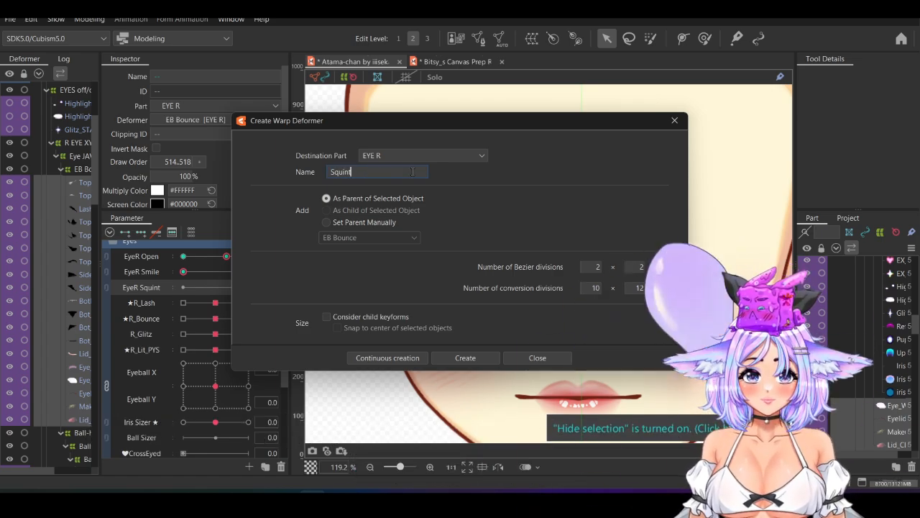
left_click(478, 355)
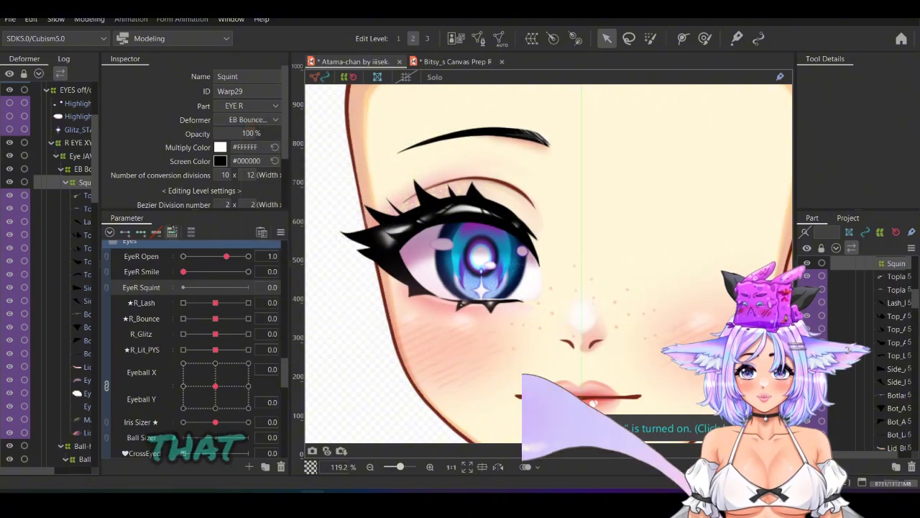
At EyeR Squint 1.0, warp the Squint deformer by lowering its inner upper corner and inner midpoint, raising the inner lower corner, and lowering the upper lid
left_click(248, 288)
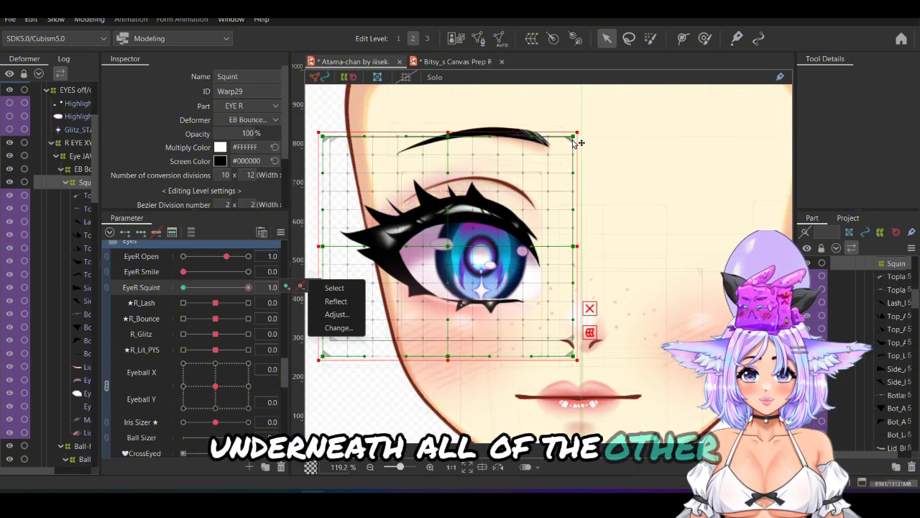
mouse_move(573, 137)
left_mouse_down()
mouse_move(569, 160)
mouse_move(572, 152)
left_mouse_up()
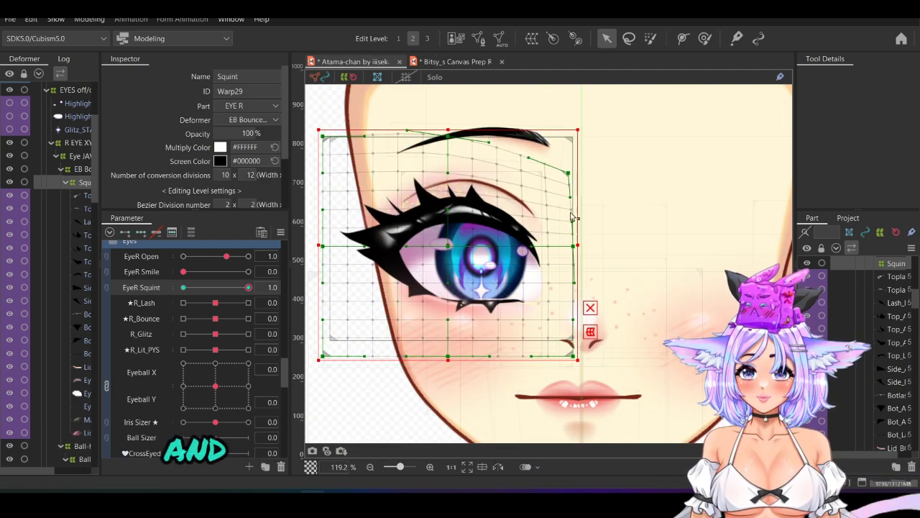
left_click_drag(573, 355, 573, 334)
left_click_drag(573, 247, 574, 262)
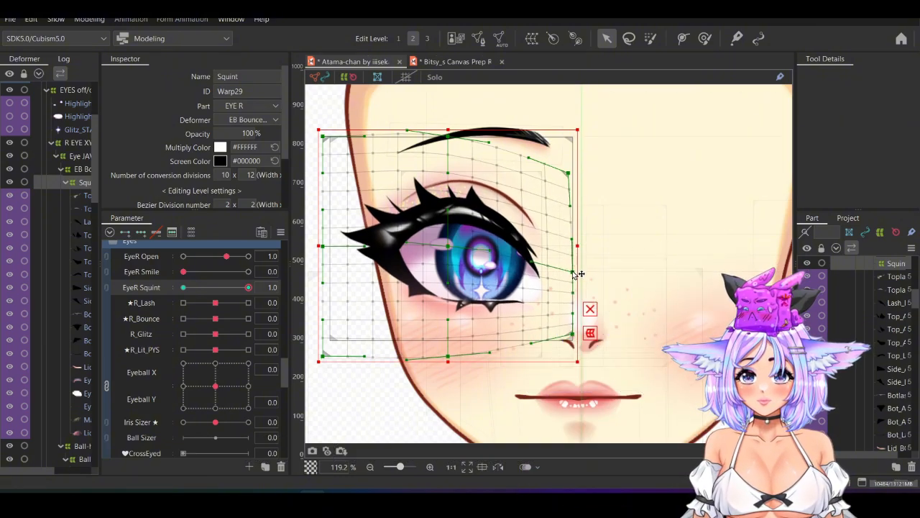
left_click_drag(448, 173, 447, 191)
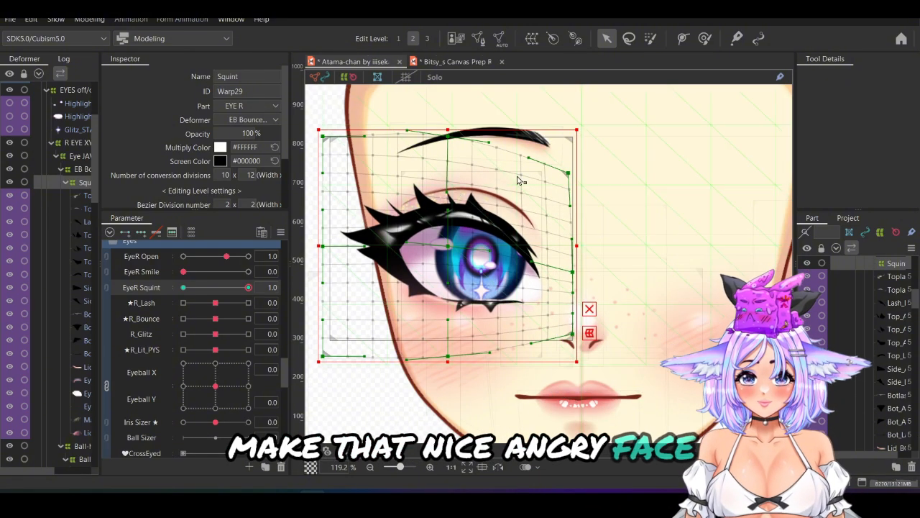
left_click_drag(567, 175, 569, 185)
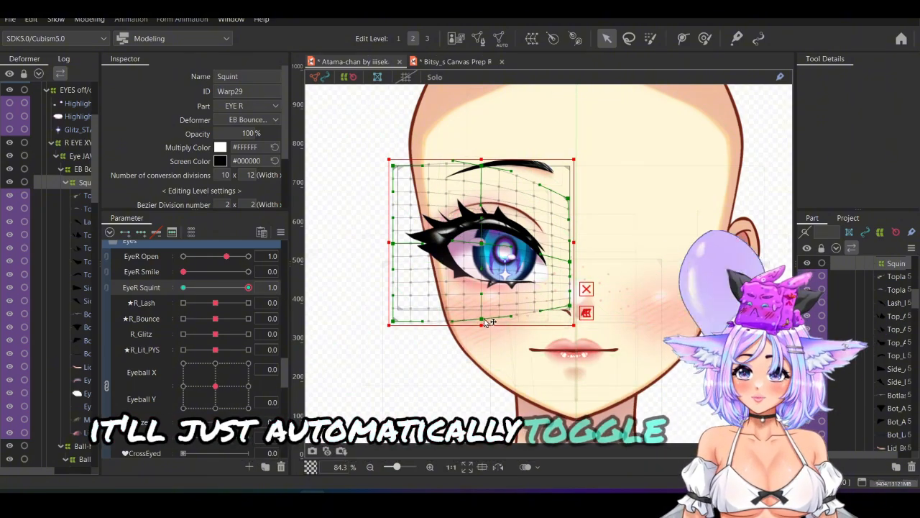
Check the squint at EyeR Open 0, 1.5 and 1.0, return EyeR Squint to 0, and save the model
left_click_drag(226, 257, 193, 284)
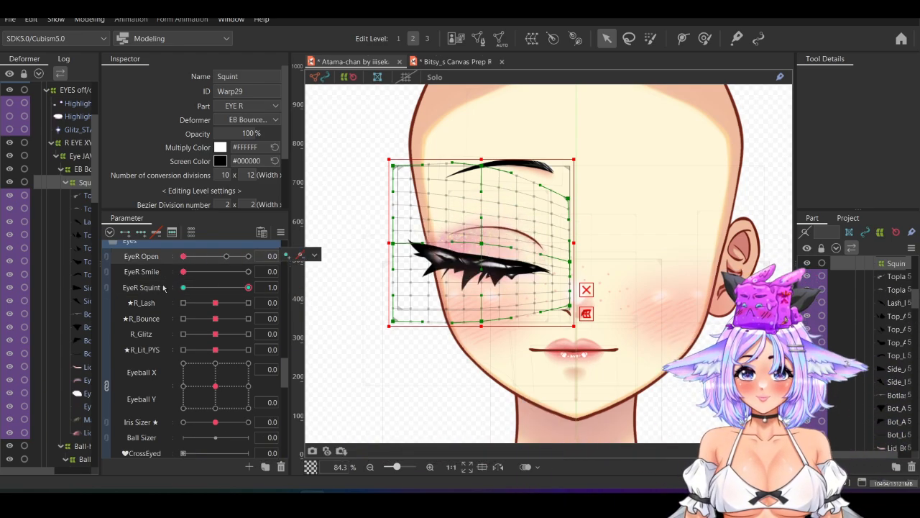
mouse_move(248, 290)
left_mouse_down()
mouse_move(162, 302)
mouse_move(260, 289)
left_mouse_up()
left_click(250, 257)
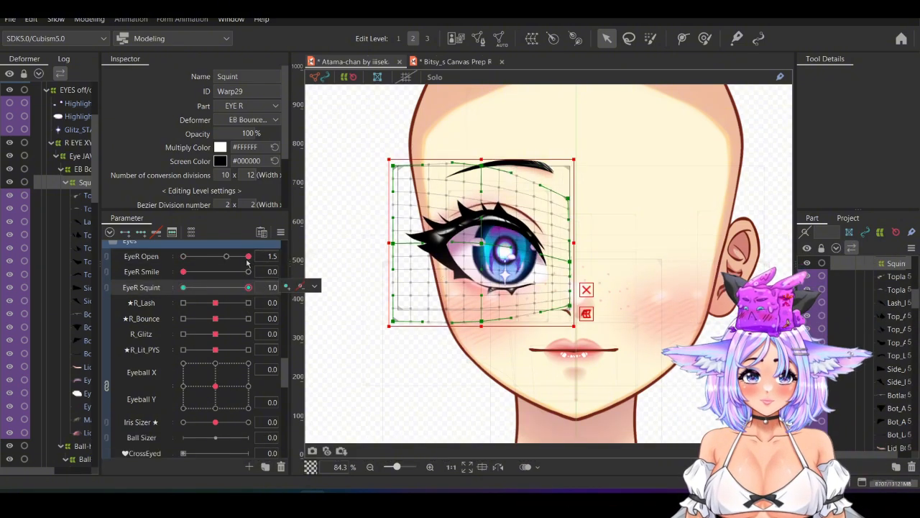
left_click_drag(248, 258, 227, 260)
left_click_drag(247, 289, 297, 291)
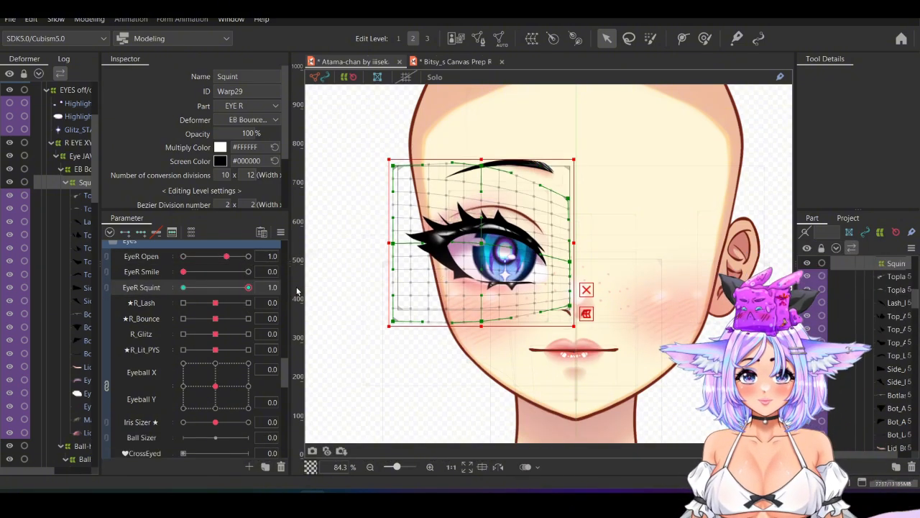
mouse_move(185, 273)
left_mouse_down()
mouse_move(248, 276)
mouse_move(179, 279)
left_mouse_up()
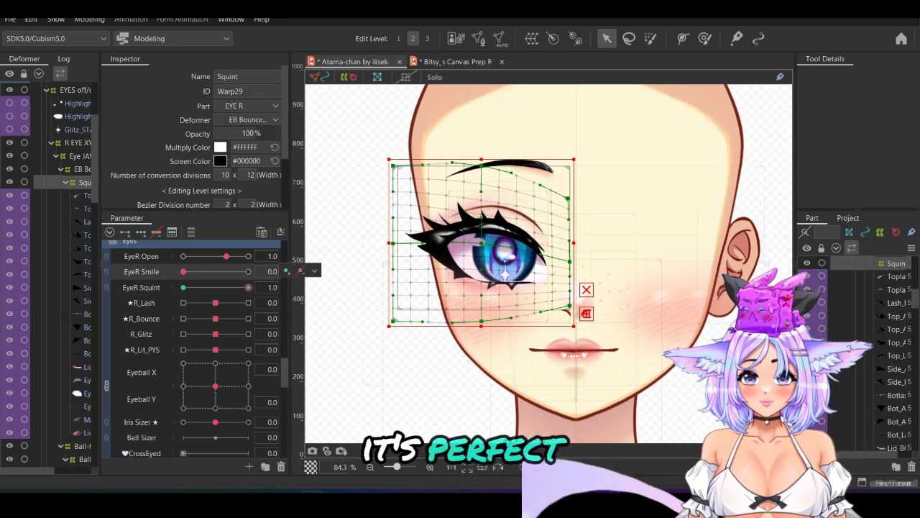
key("ctrl+z")
key("ctrl+s")
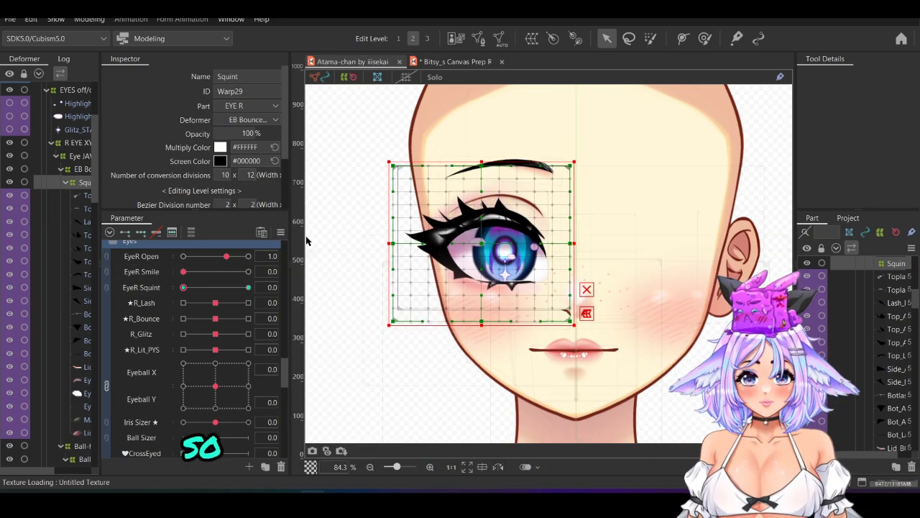
Enable eye blinking for the EyeR Open and EyeL Open parameters in the eye blinking and lip-sync settings
scroll(233, 266, "down", 1)
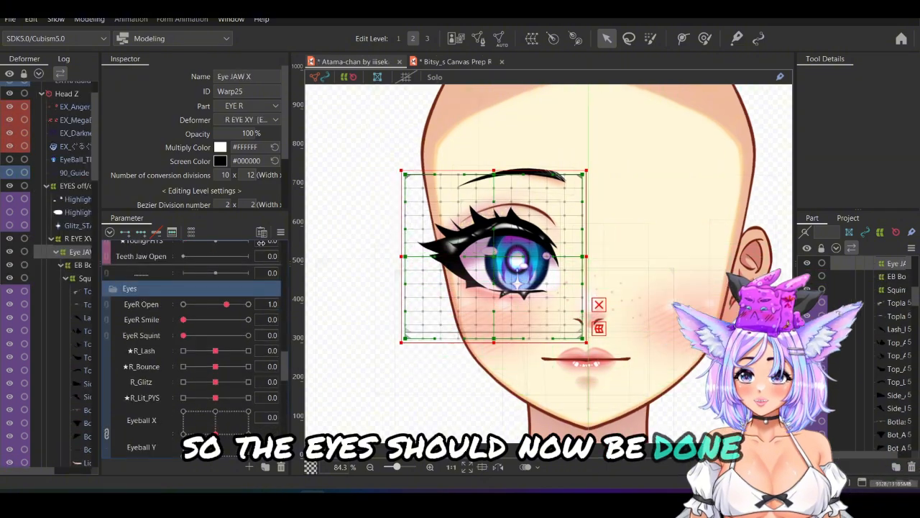
left_click(280, 234)
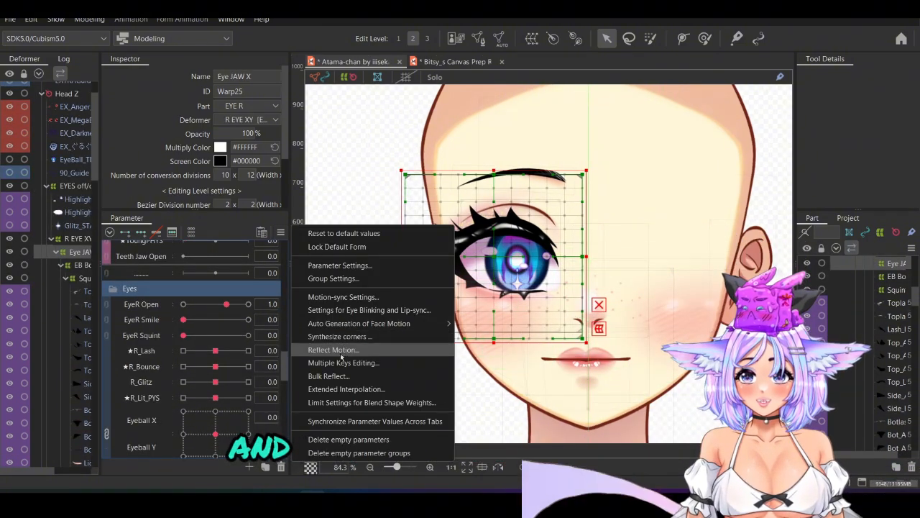
left_click(341, 310)
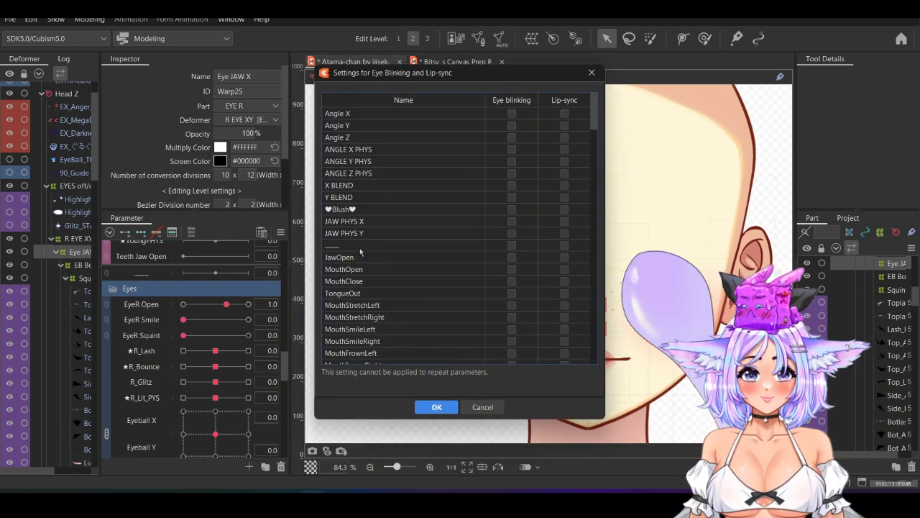
scroll(368, 250, "down", 5)
scroll(368, 250, "down", 15)
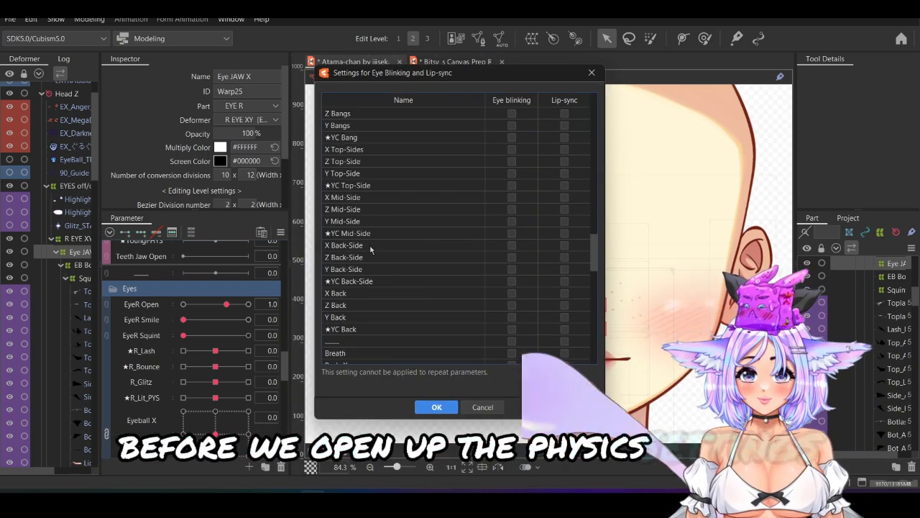
scroll(371, 249, "up", 10)
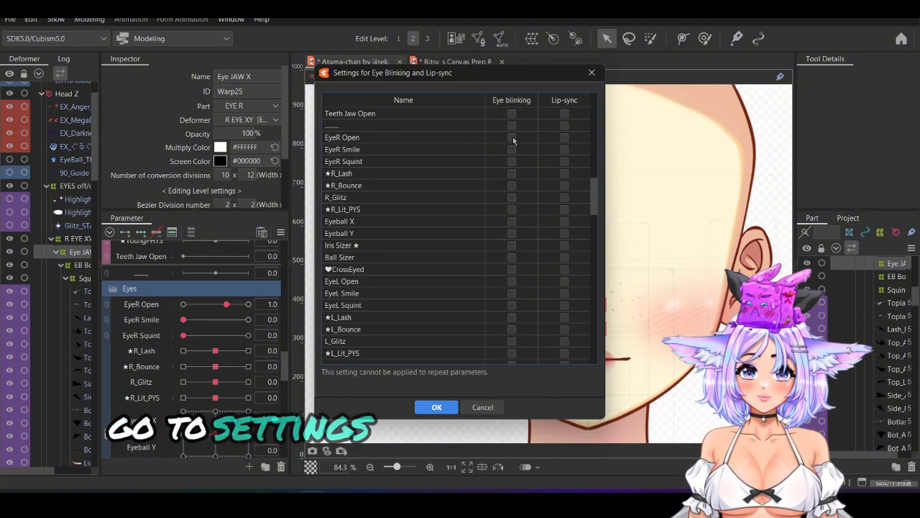
left_click(512, 137)
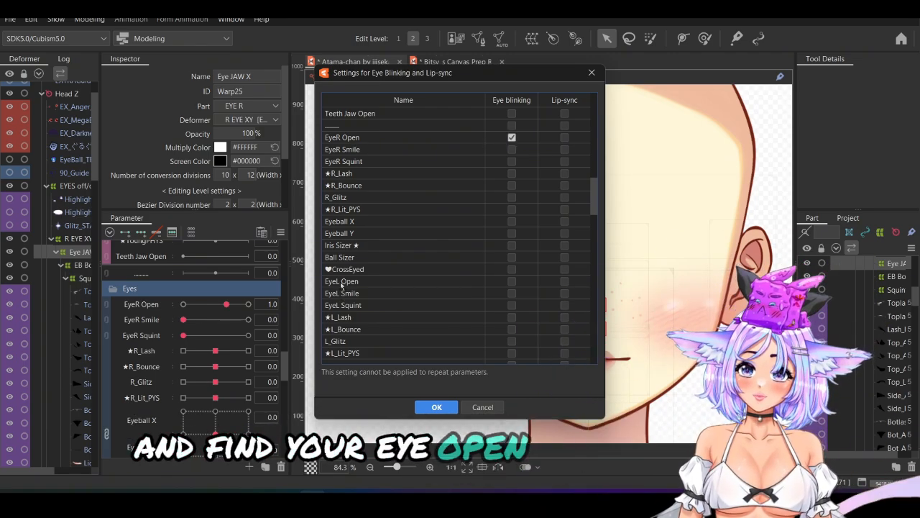
left_click(511, 281)
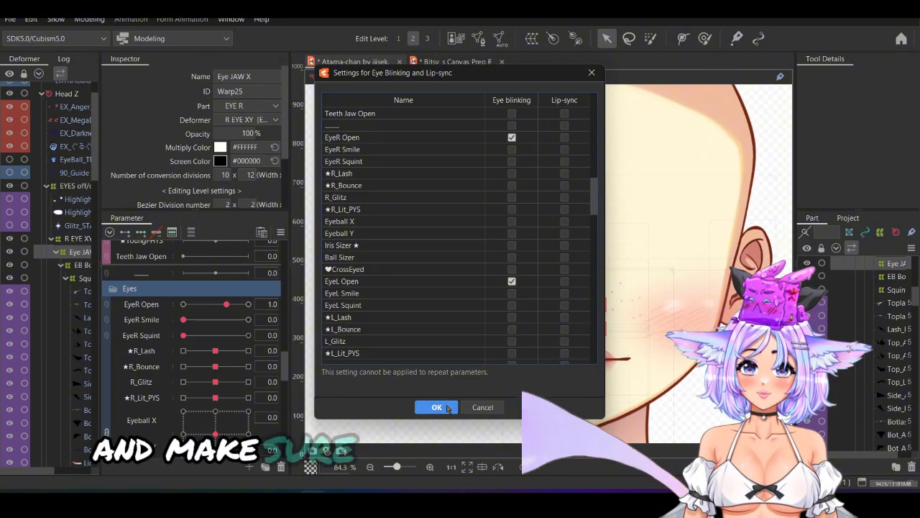
left_click(431, 406)
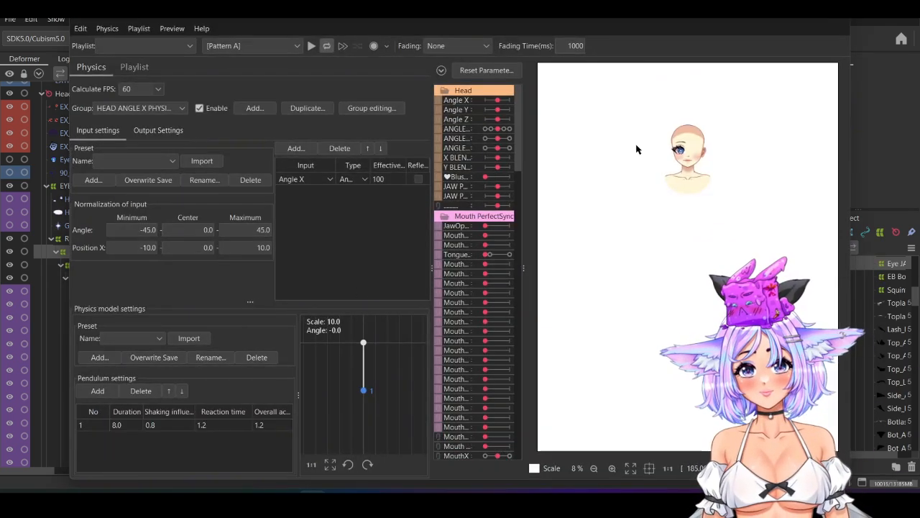
In the physics settings, add a new group named R EYE without an input or physics model preset
scroll(636, 149, "up", 10)
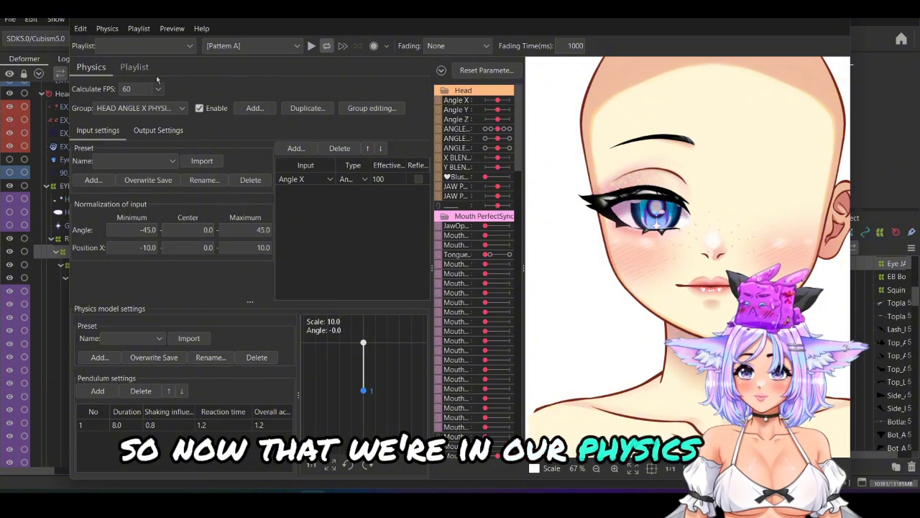
left_click(254, 109)
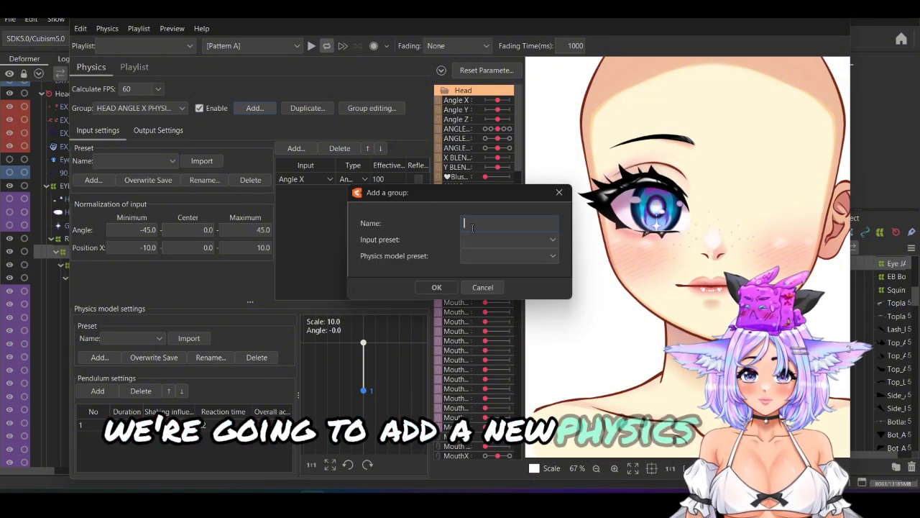
type("R EY")
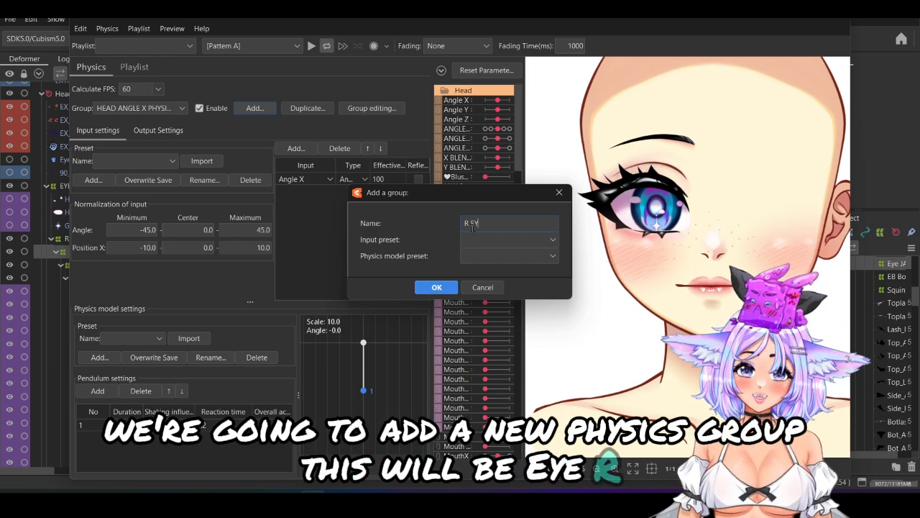
type("E")
left_click(475, 243)
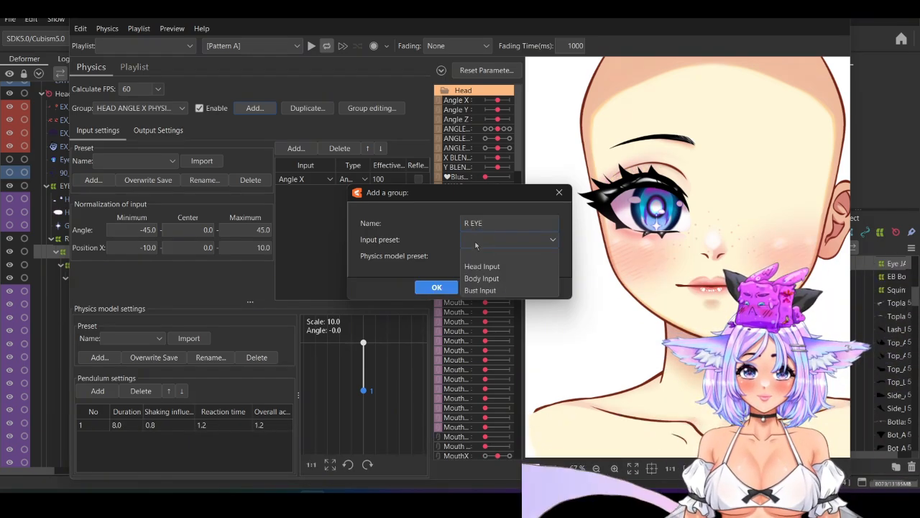
left_click(447, 287)
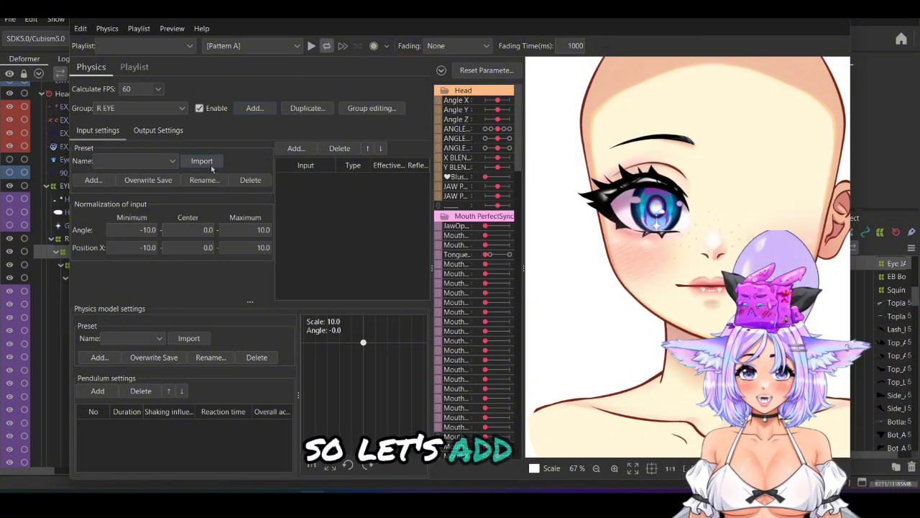
Add EyeR Open as the R EYE group's position input with an effectiveness of 100, and give the group one pendulum
left_click(295, 148)
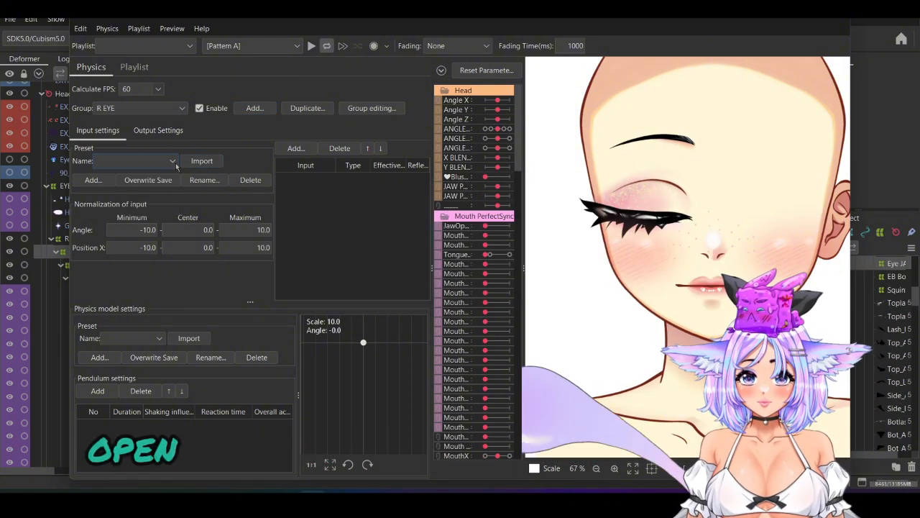
left_click(295, 148)
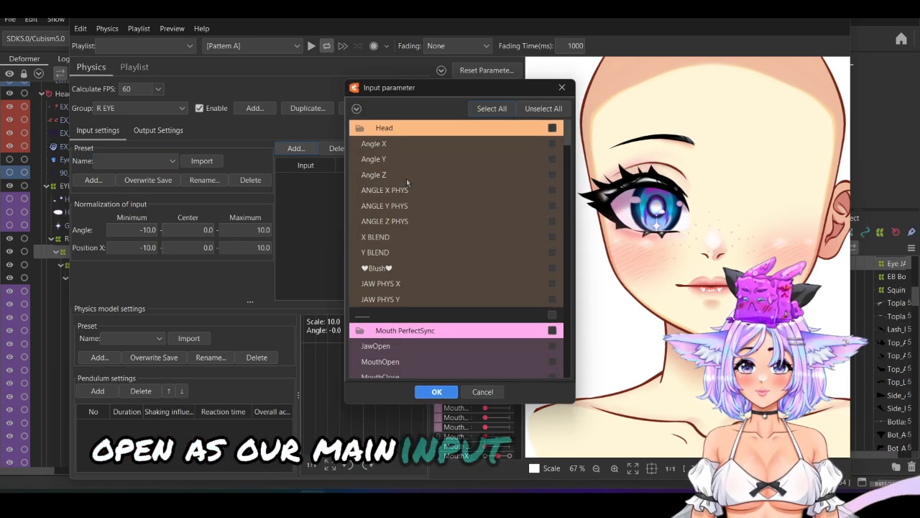
scroll(410, 183, "down", 4)
scroll(415, 182, "down", 1)
scroll(415, 182, "up", 1)
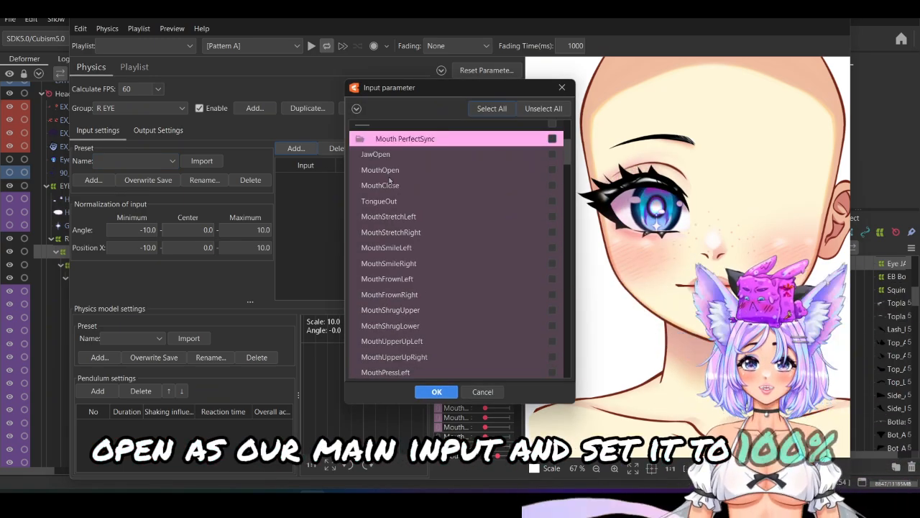
scroll(389, 180, "down", 10)
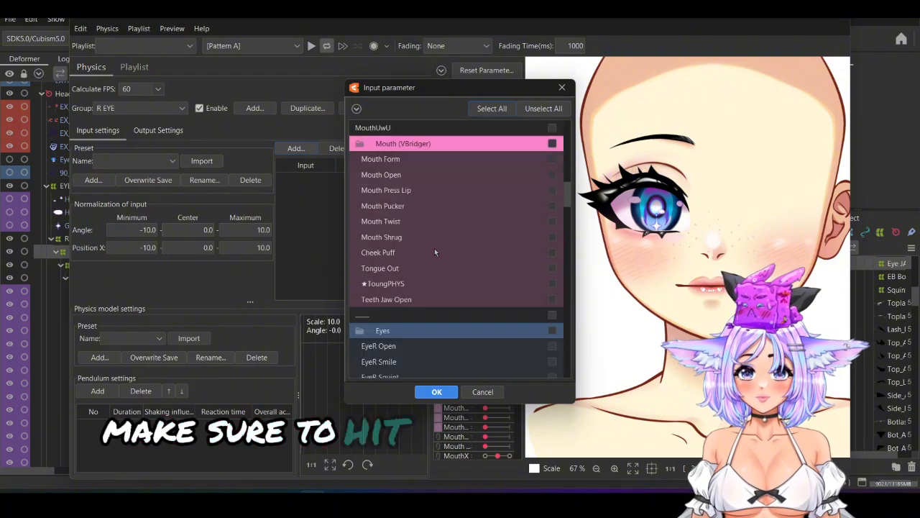
scroll(434, 248, "down", 2)
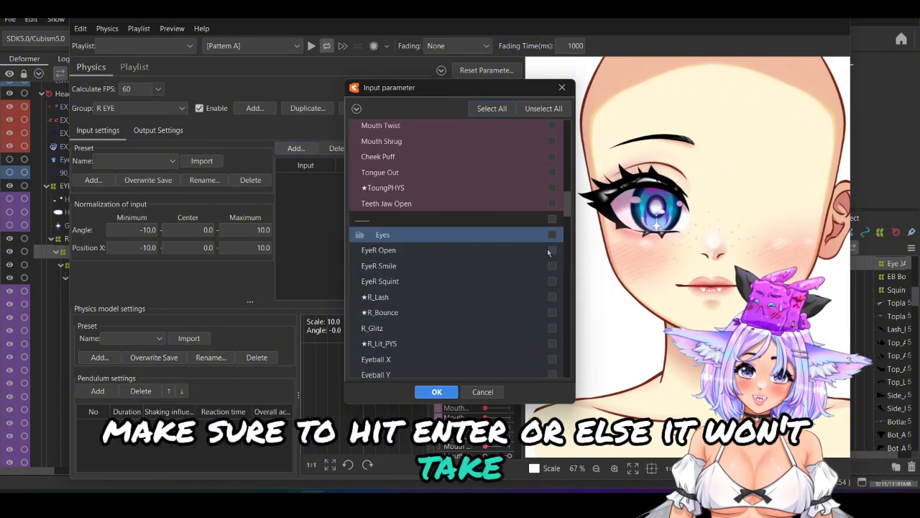
left_click(551, 251)
left_click(436, 392)
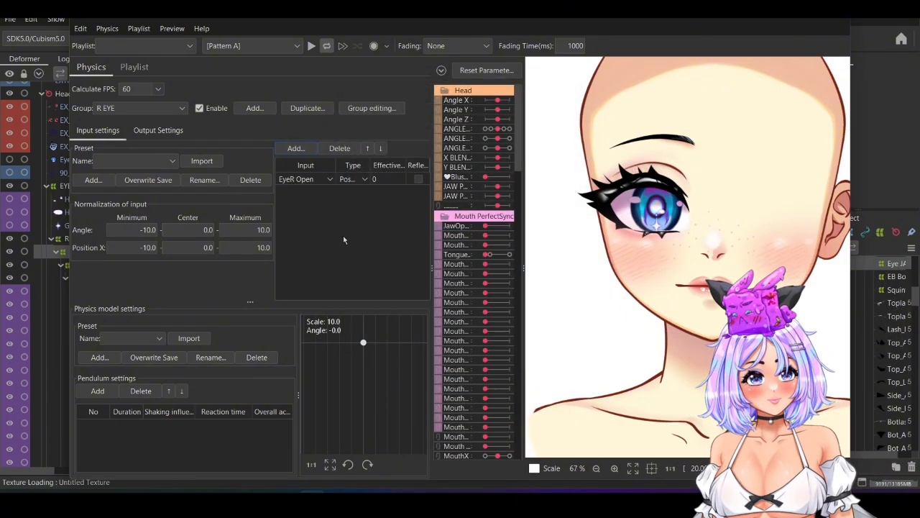
double_click(377, 180)
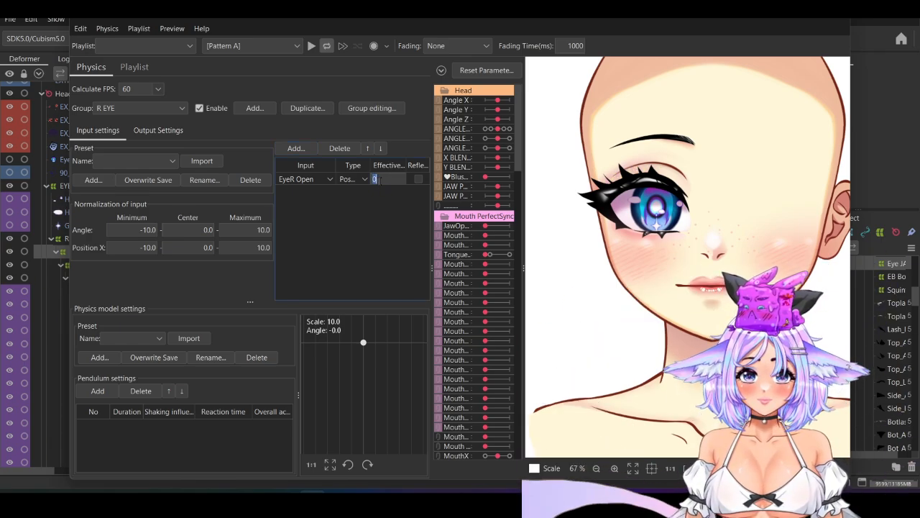
key("Return")
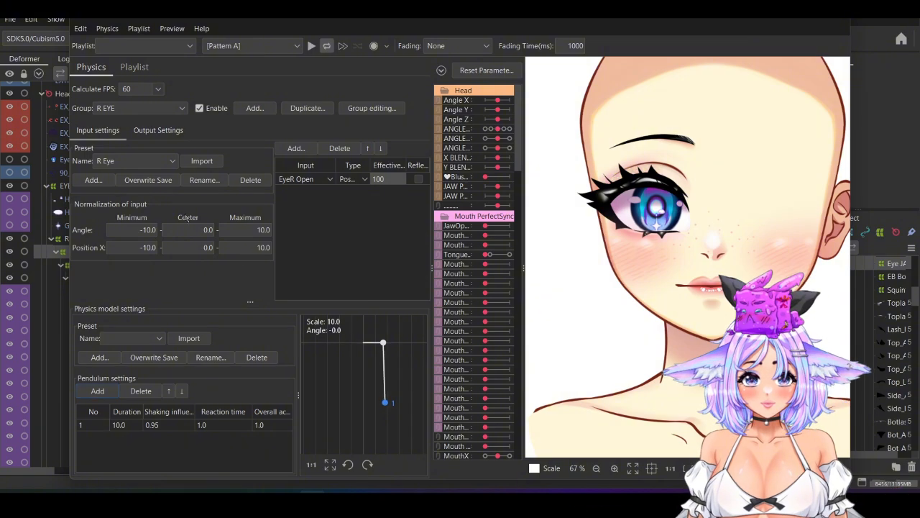
Add ★R_Lash, ★R_Bounce, R_Glitz and ★R_Lit_PYS as output parameters of the R EYE group
left_click(158, 130)
left_click(90, 148)
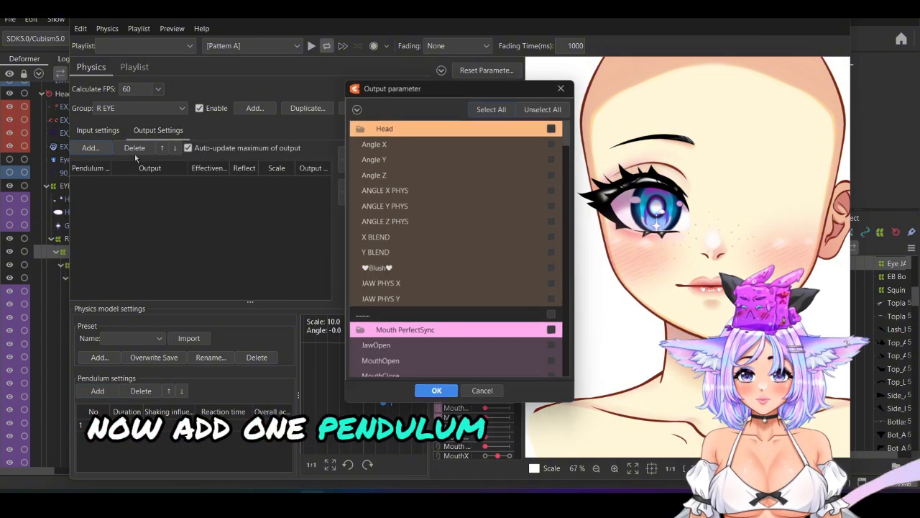
scroll(420, 219, "down", 3)
scroll(425, 223, "down", 10)
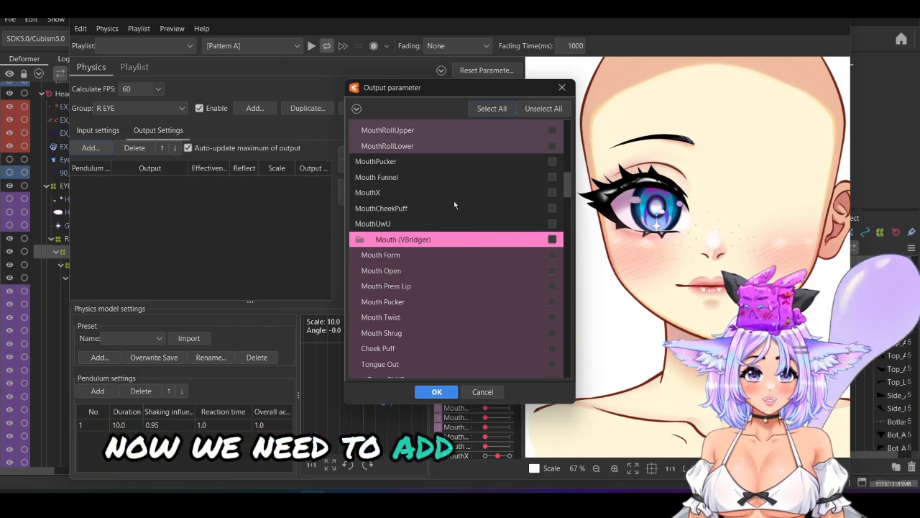
scroll(453, 200, "down", 6)
left_click(552, 202)
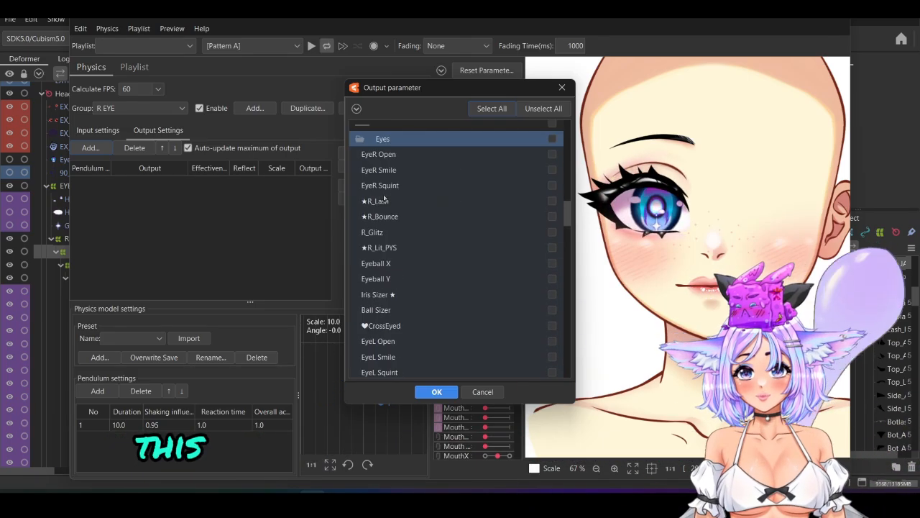
left_click(552, 232)
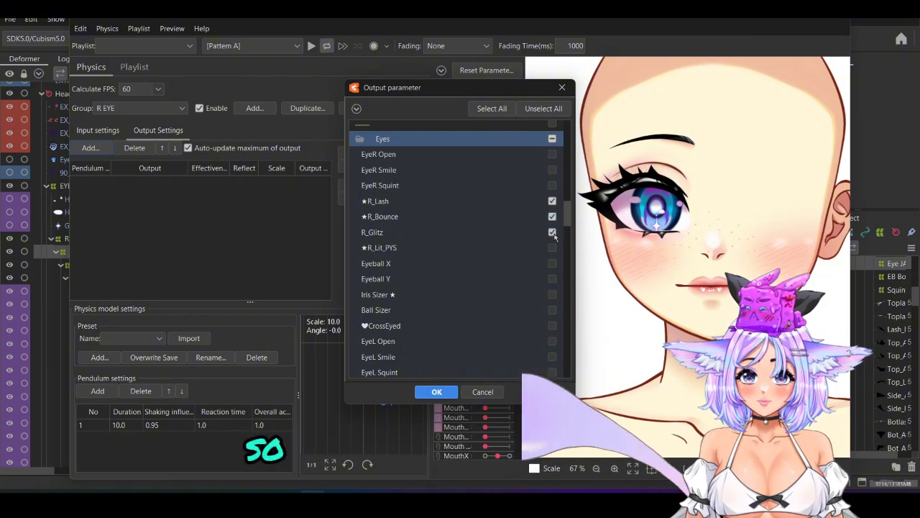
left_click(552, 248)
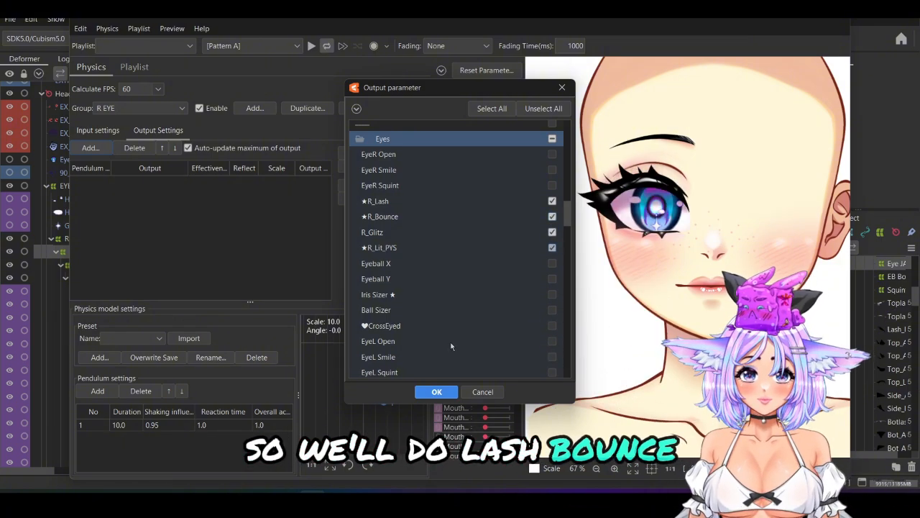
left_click(432, 393)
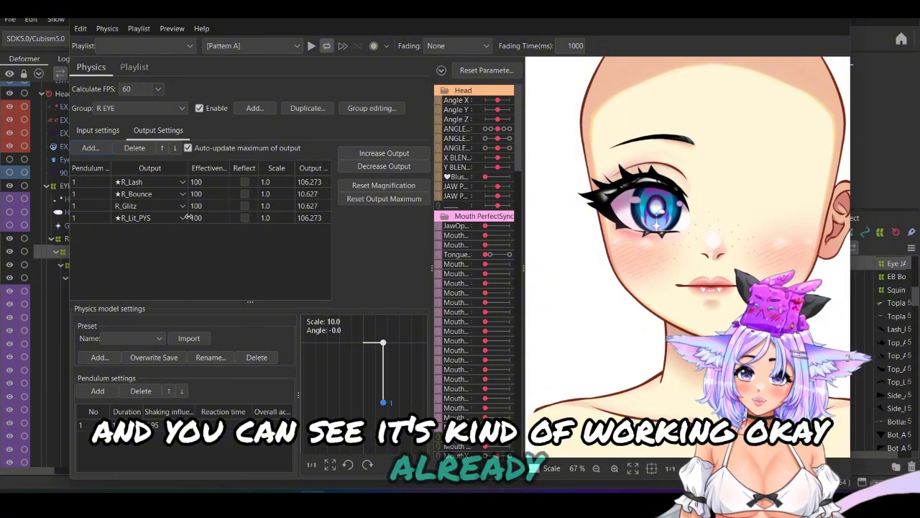
Set the output scale of ★R_Bounce to 3.0
double_click(268, 194)
double_click(271, 194)
left_click(269, 195)
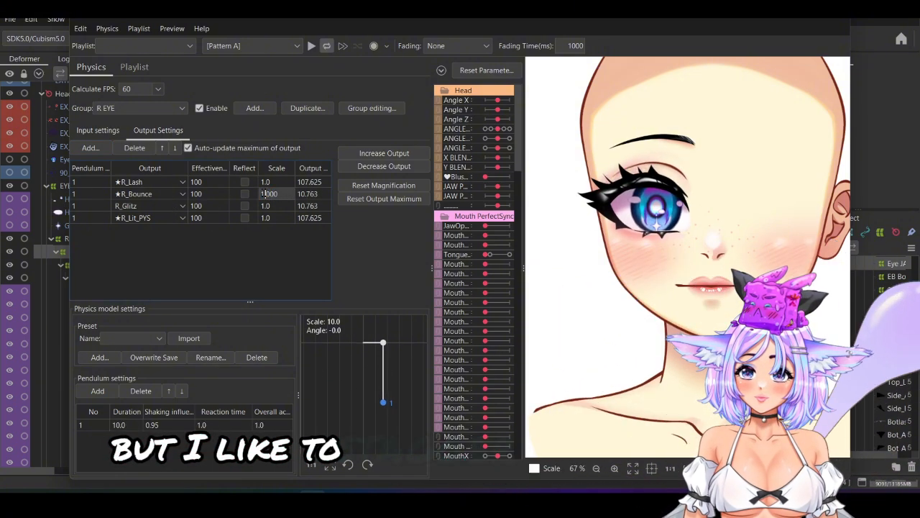
double_click(269, 195)
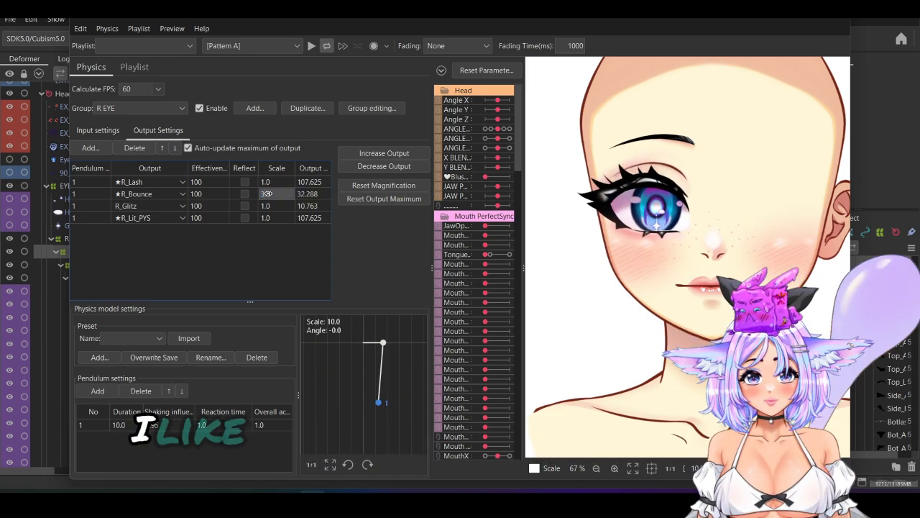
left_click(213, 236)
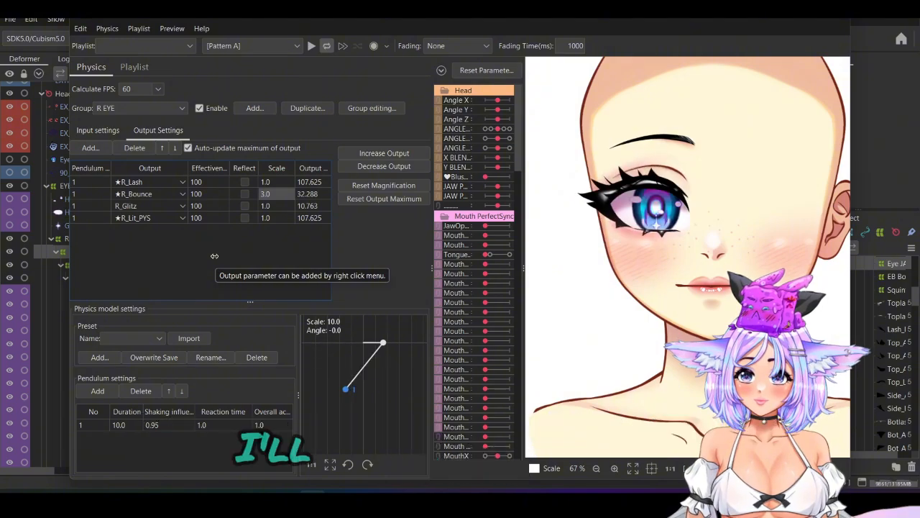
Raise the outputs of the R EYE group, setting the scale of R_Glitz to 8.0 and of ★R_Bounce to 9.0
left_click(395, 157)
left_click(501, 263)
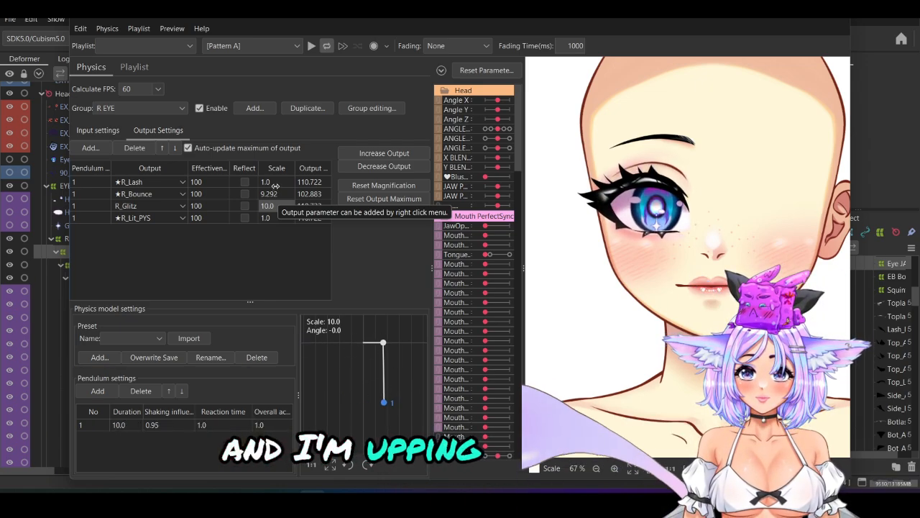
double_click(272, 206)
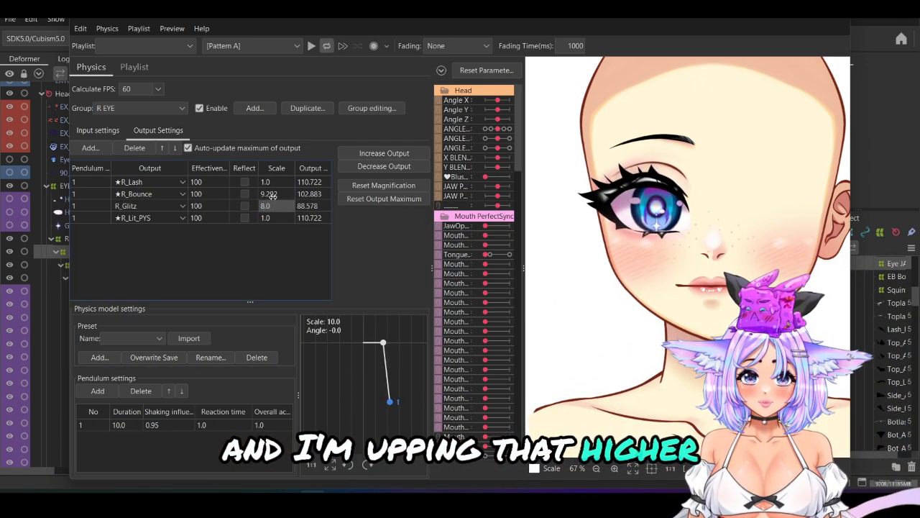
double_click(272, 196)
type("9")
key("Return")
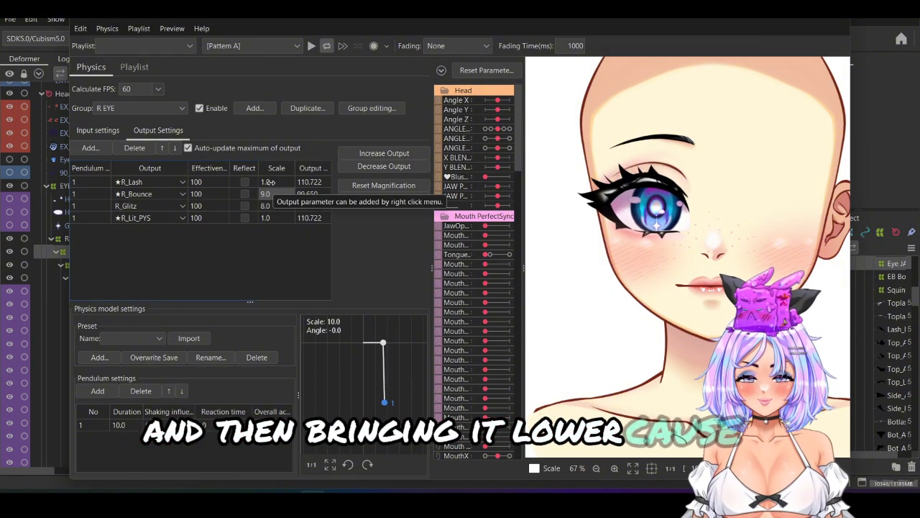
double_click(269, 218)
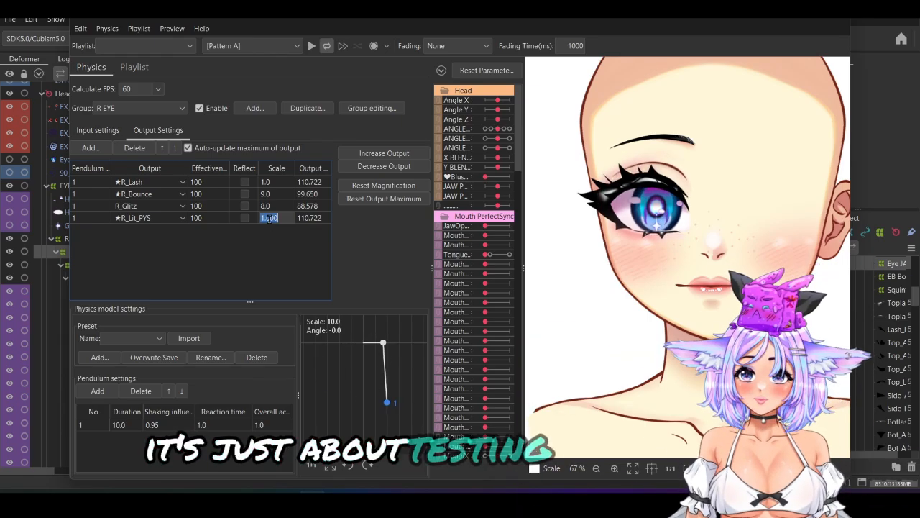
left_click(279, 249)
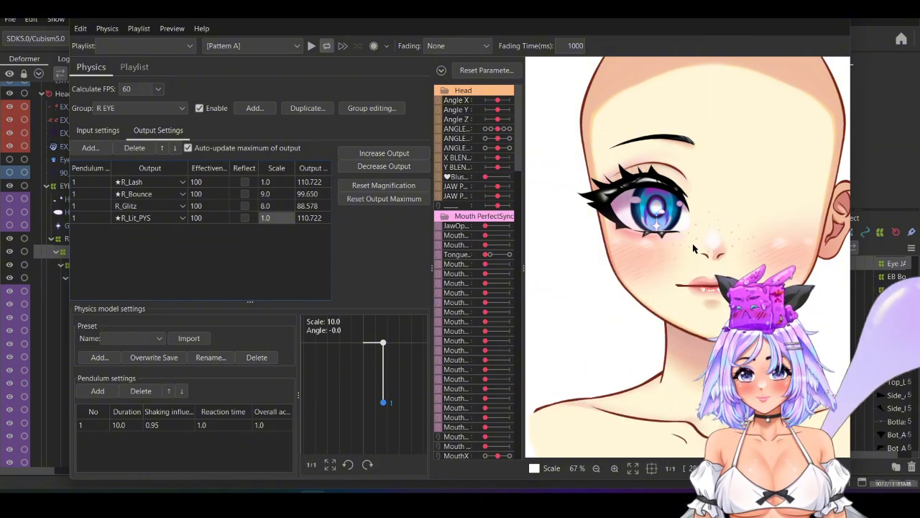
Test how the R EYE physics outputs move the right eye in the model preview
left_click_drag(683, 252, 784, 259)
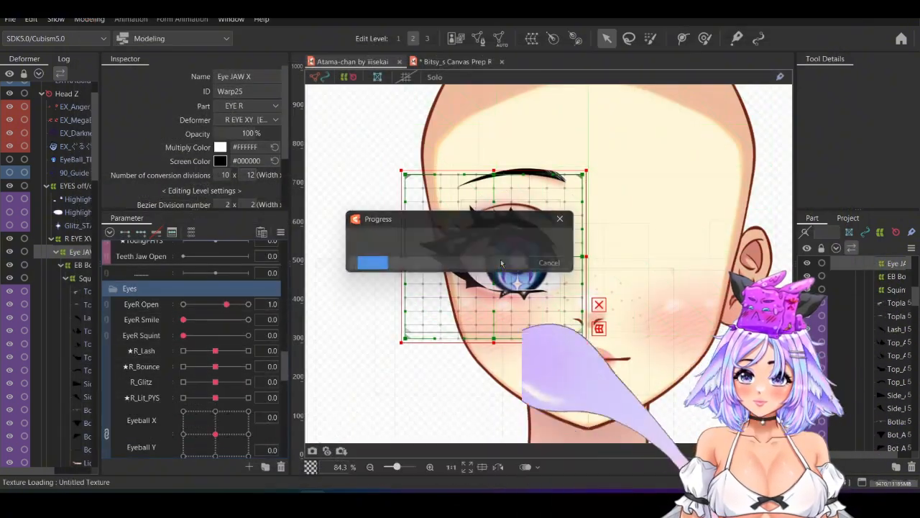
Select all the right eye's upper, side and lower lash meshes under the Squint deformer and add three keys to them on ★R_Lash
scroll(71, 317, "down", 2)
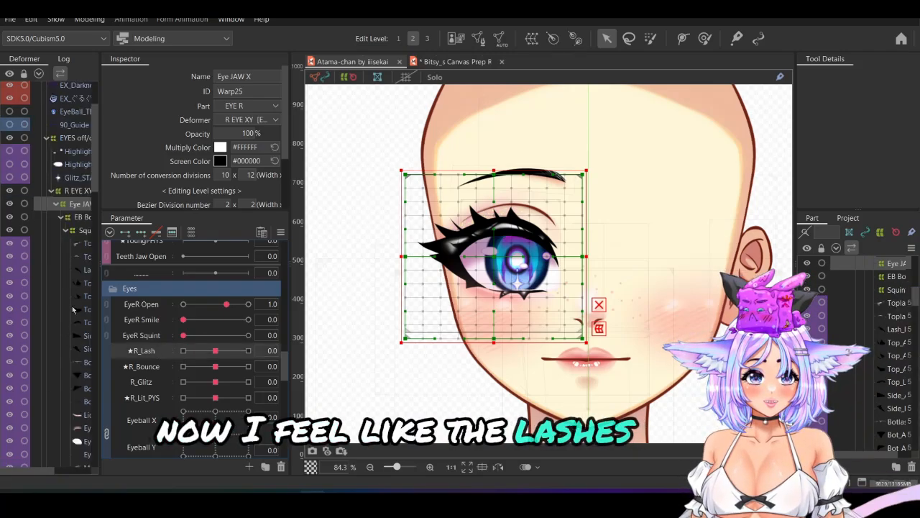
left_click(78, 271)
scroll(583, 303, "up", 2)
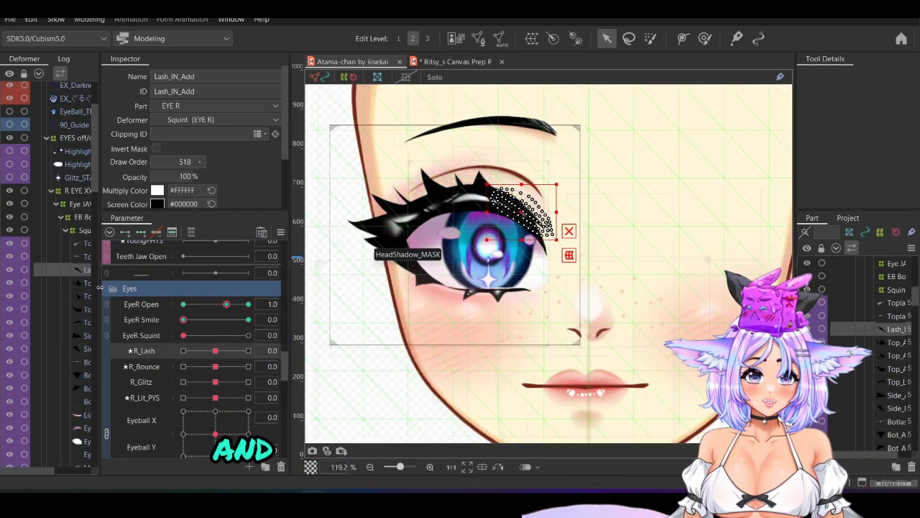
left_click(83, 388, "shift")
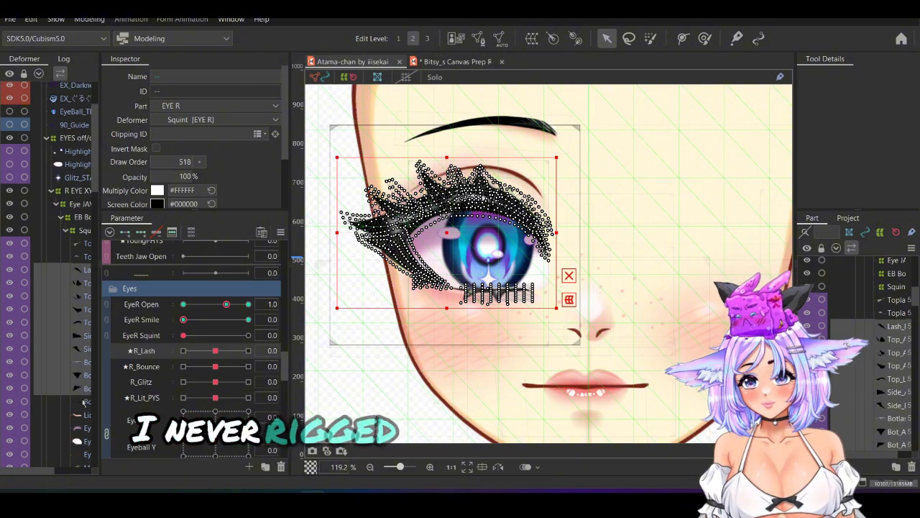
left_click(83, 402)
left_click(85, 244, "shift")
scroll(90, 316, "down", 2)
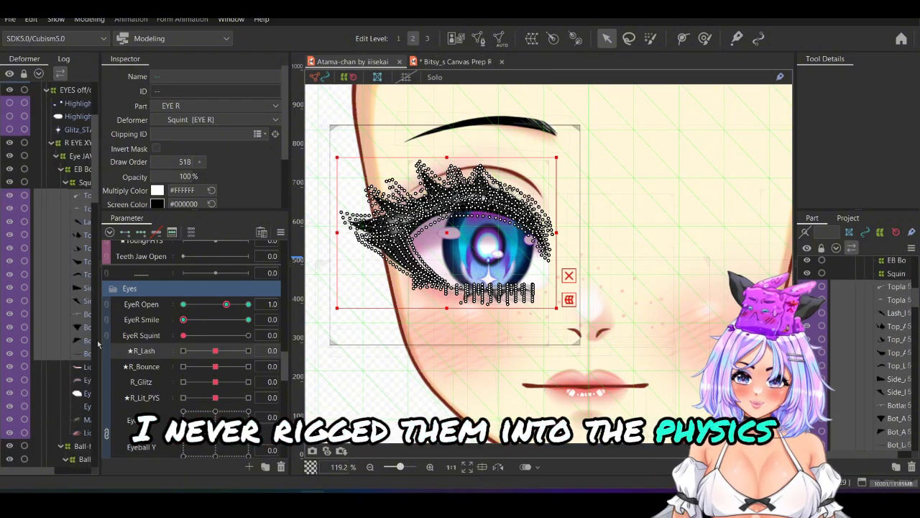
left_click(141, 232)
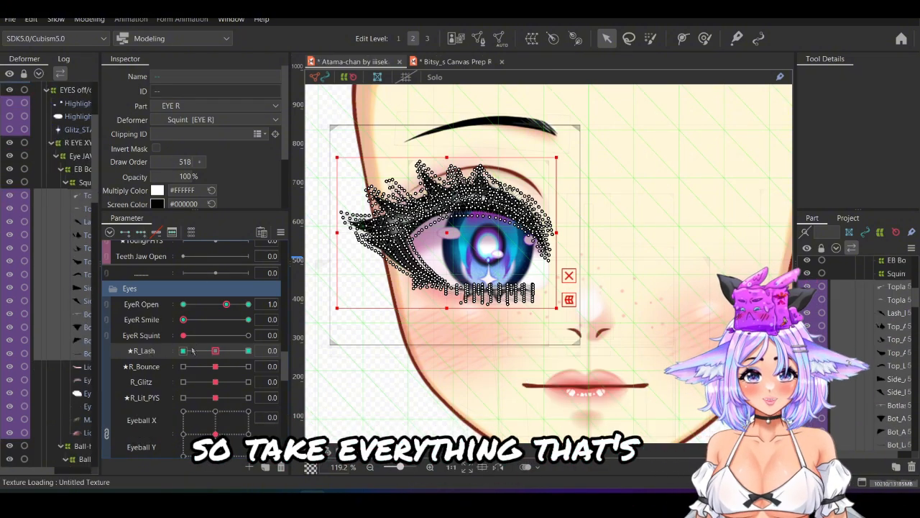
At ★R_Lash -1.0, leave out Lash_IN_Add and Top_Lash and brush-deform the upper lashes up and inward and the lower lashes outward
left_click(183, 350)
scroll(432, 262, "down", 2)
scroll(388, 217, "up", 4)
left_click(705, 39)
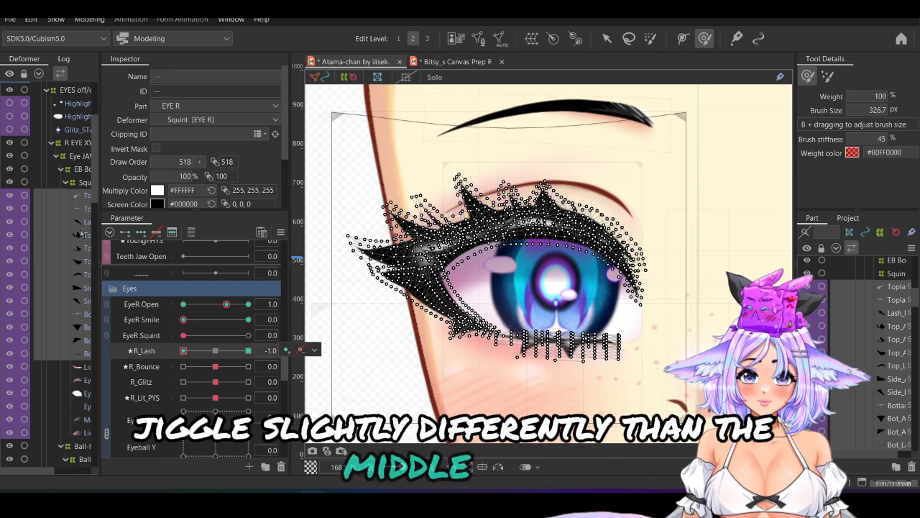
left_click(79, 223)
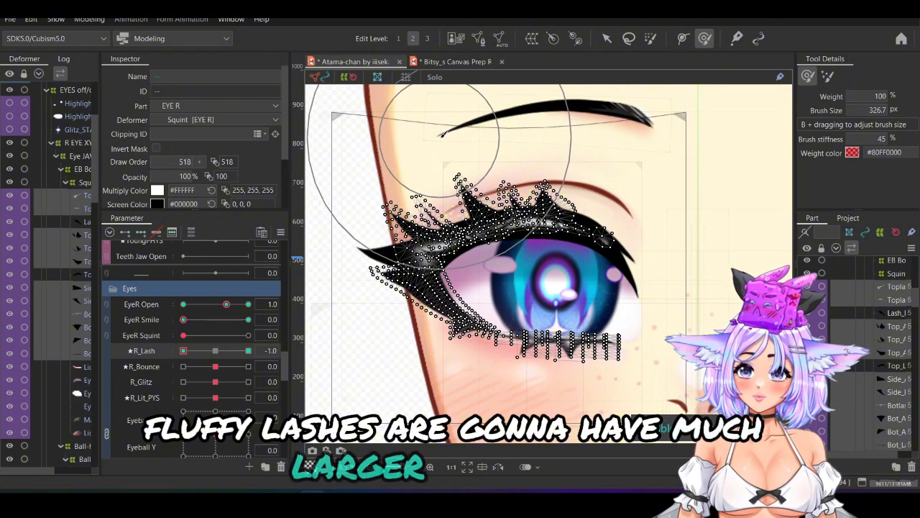
mouse_move(463, 126)
left_mouse_down()
mouse_move(473, 122)
mouse_move(440, 101)
left_mouse_up()
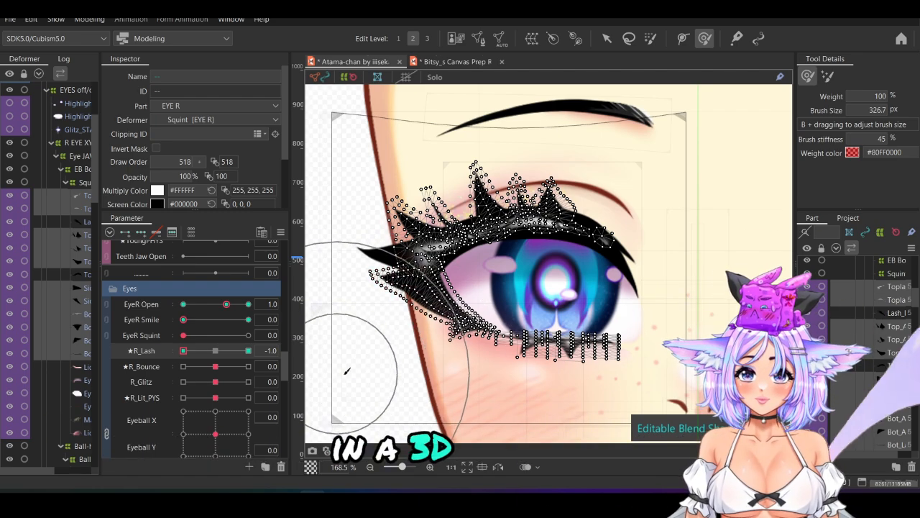
left_click_drag(552, 449, 555, 450)
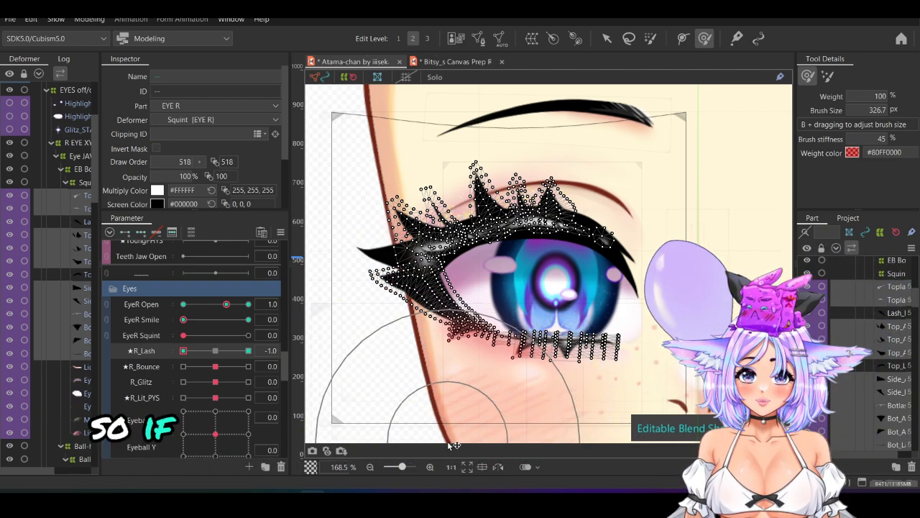
At ★R_Lash 1.0, brush-deform the upper lashes outward and the lower lashes the opposite way, and save the model
left_click(249, 351)
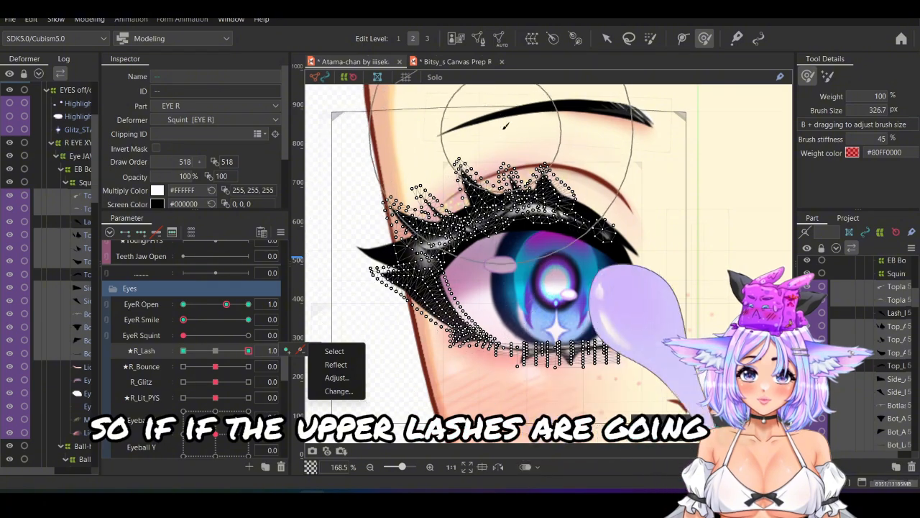
mouse_move(506, 125)
left_mouse_down()
mouse_move(473, 108)
mouse_move(392, 121)
left_mouse_up()
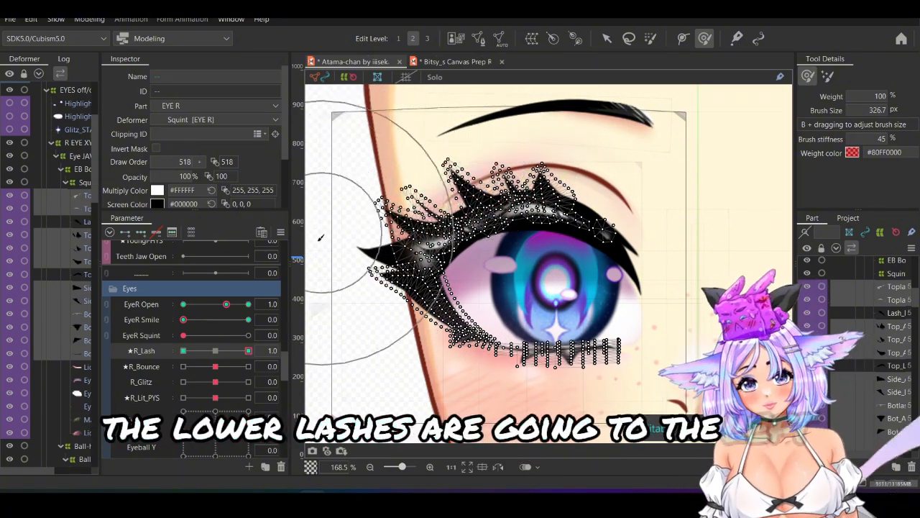
left_click_drag(361, 347, 348, 356)
left_click_drag(477, 351, 478, 294)
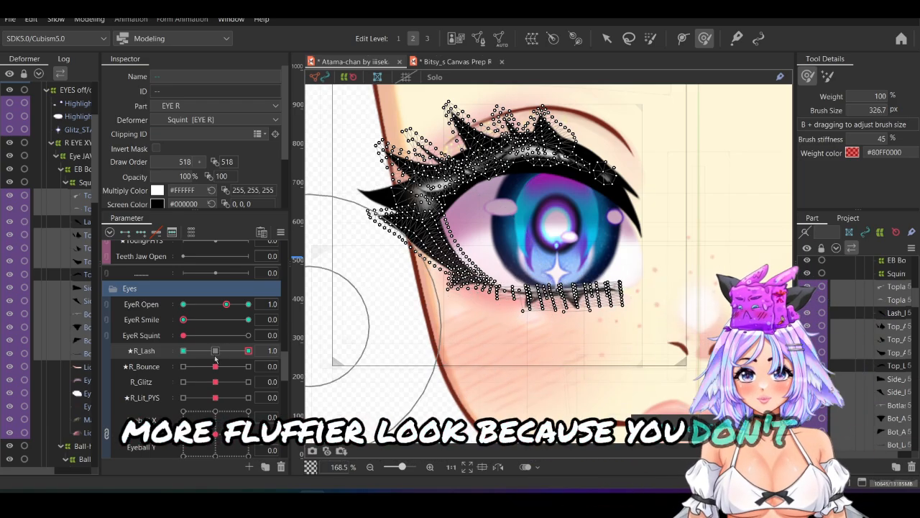
key("ctrl+s")
scroll(381, 250, "down", 2)
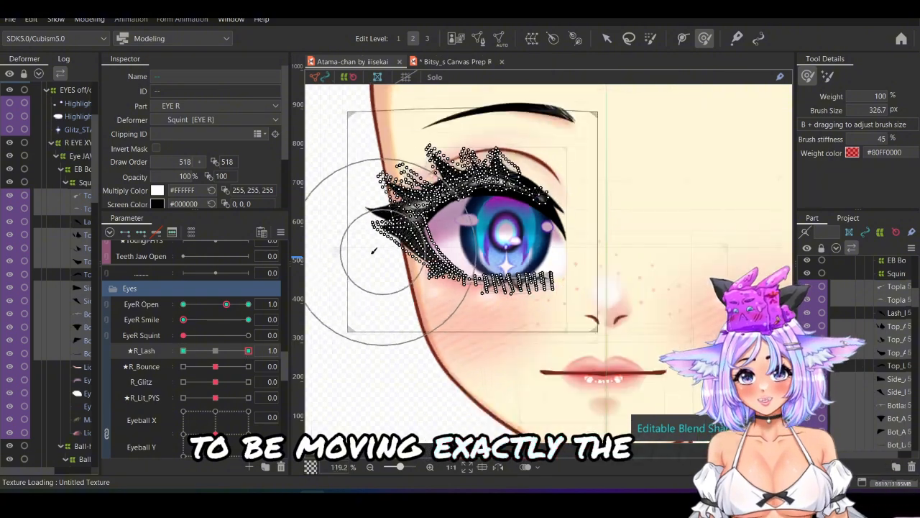
Push the upper lashes slightly further inward at ★R_Lash -1.0, and switch the parameter to 1.0
left_click_drag(248, 351, 162, 366)
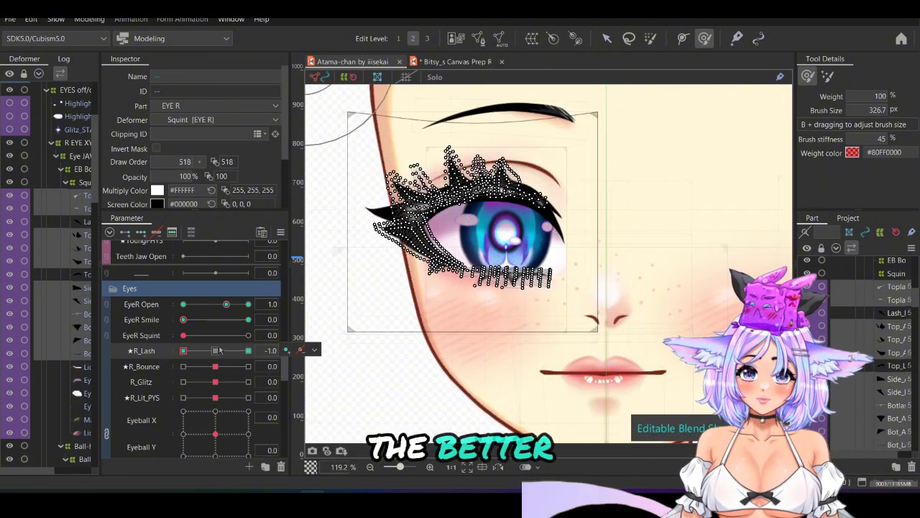
left_click_drag(420, 113, 426, 119)
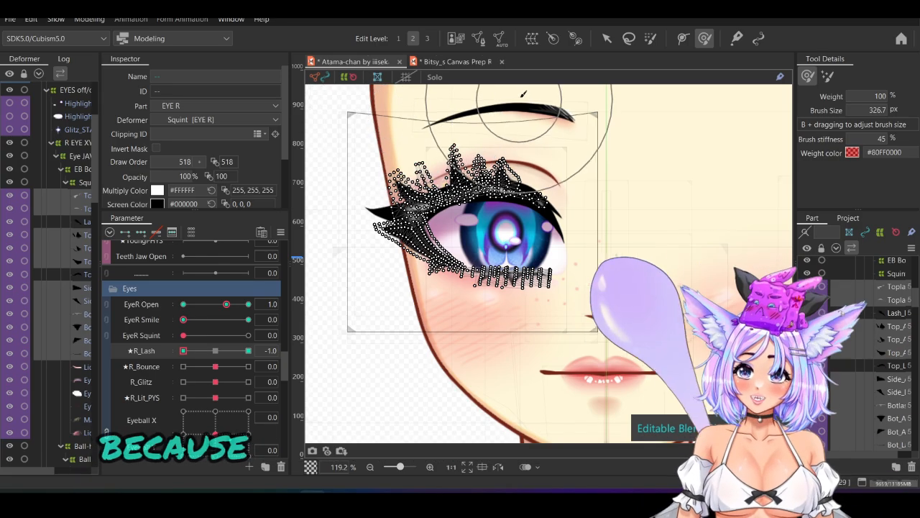
left_click(248, 351)
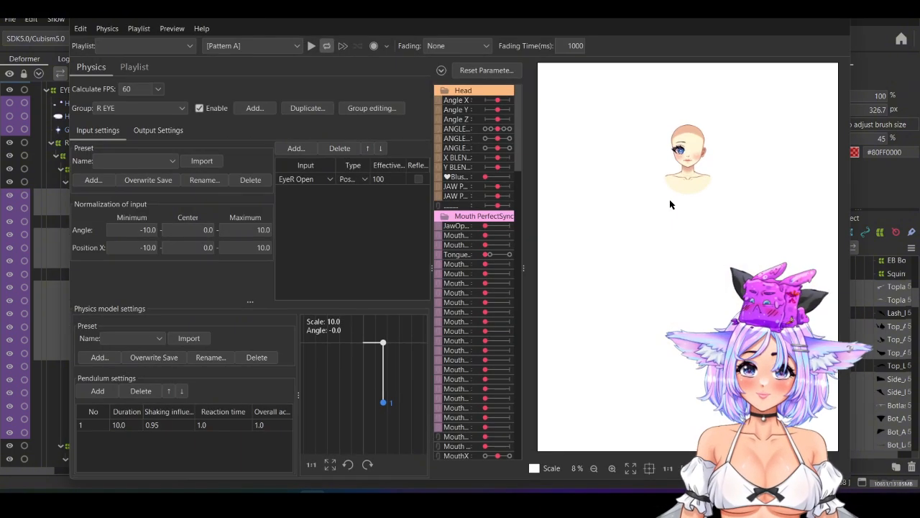
Examine the right eye's lash movement up close in the R EYE physics preview
scroll(670, 205, "up", 8)
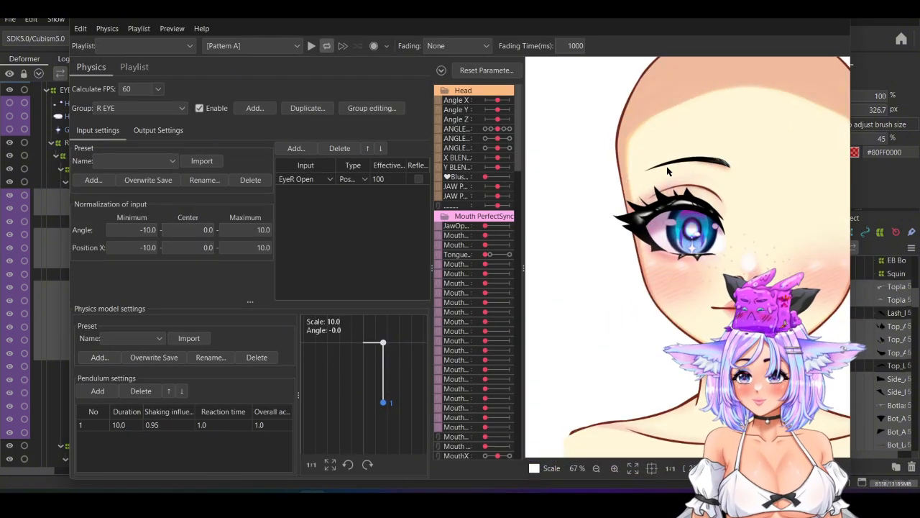
right_click(575, 207)
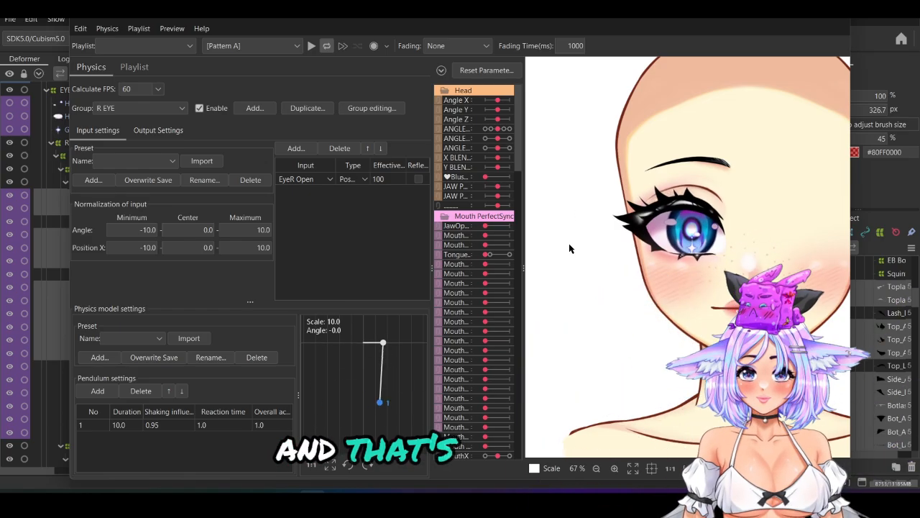
left_click_drag(568, 243, 802, 260)
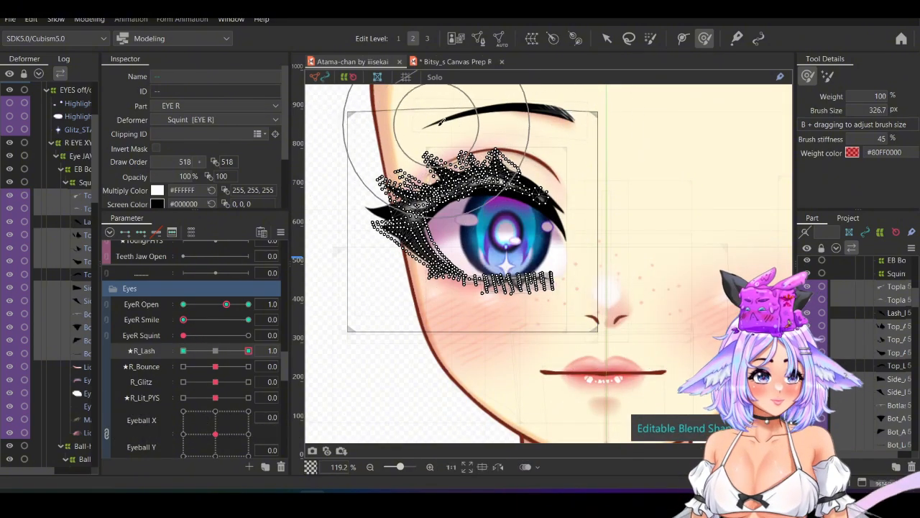
Fine-tune the lash deformation at ★R_Lash 1.0, compare it with -1.0, and save the model
left_click_drag(466, 152, 466, 143)
left_click(183, 350)
key("ctrl+s")
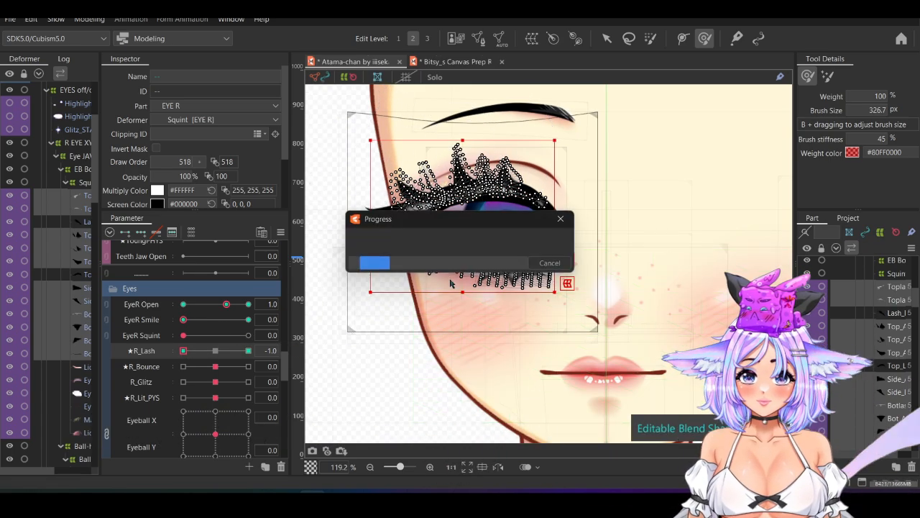
left_click(248, 351)
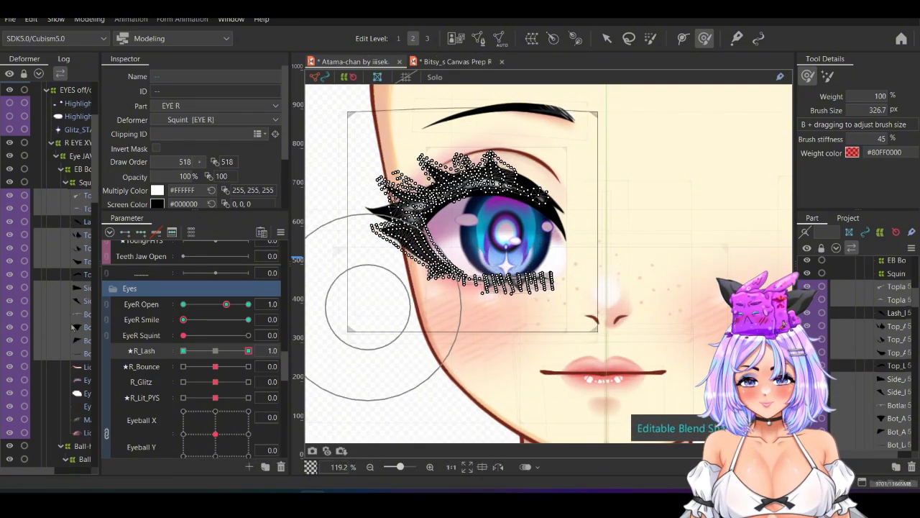
Select the Top_Lash mesh and check the right eye again in the physics preview
left_click(81, 277)
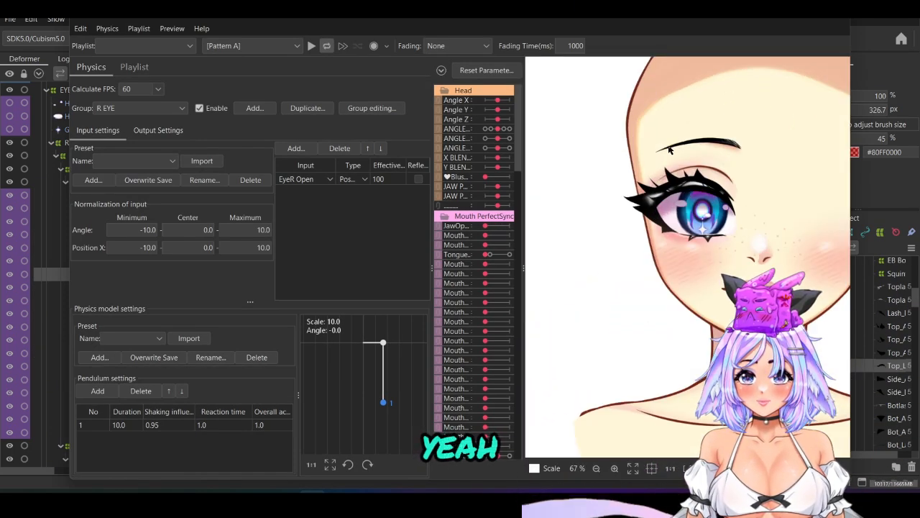
scroll(651, 127, "up", 3)
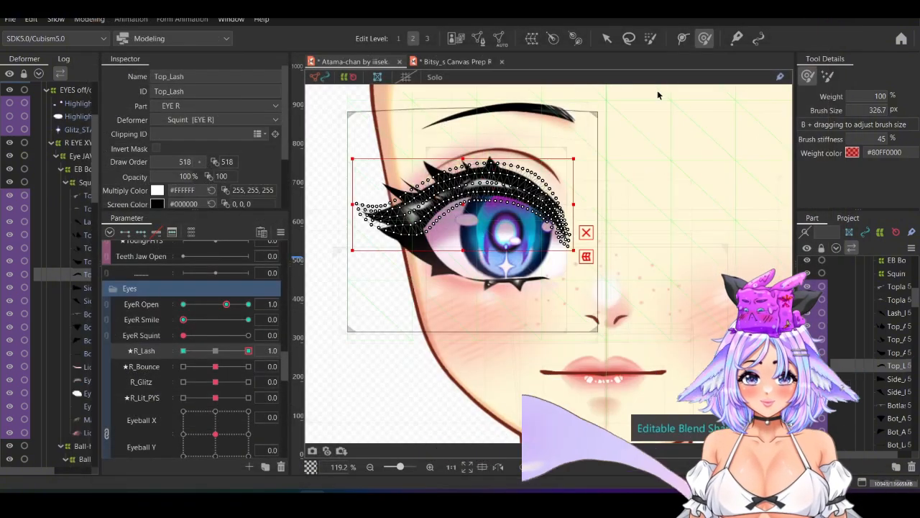
Select all of the right eye's deformers and art meshes, from R EYE XY down to the last iris mesh
scroll(657, 94, "down", 5)
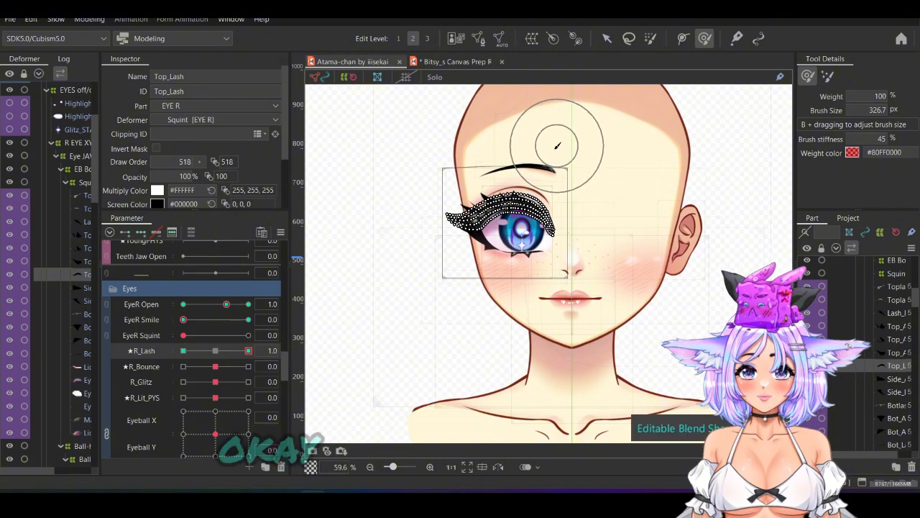
scroll(556, 146, "down", 2)
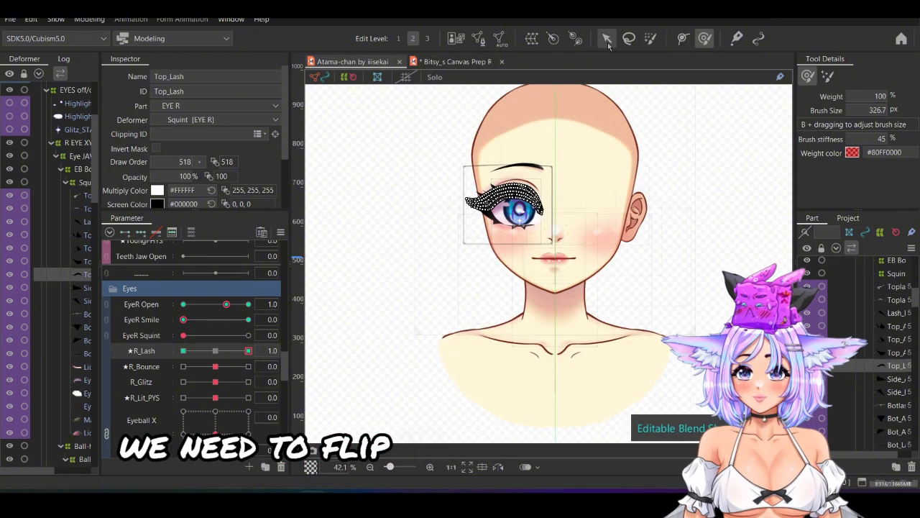
left_click(608, 40)
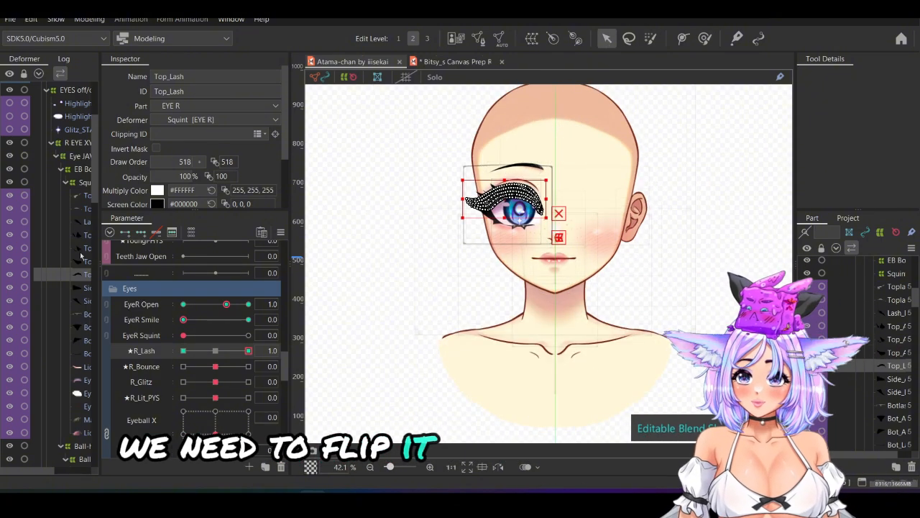
left_click(72, 143)
scroll(64, 288, "down", 3)
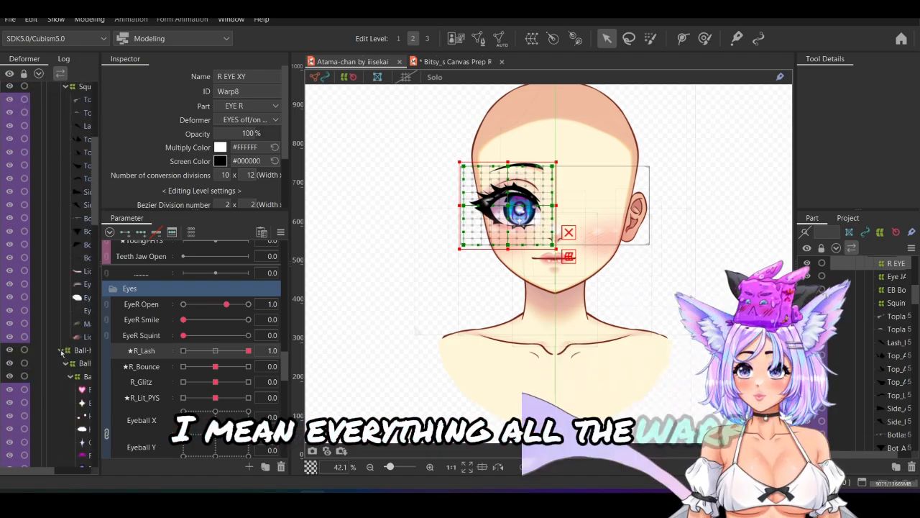
scroll(61, 350, "down", 3)
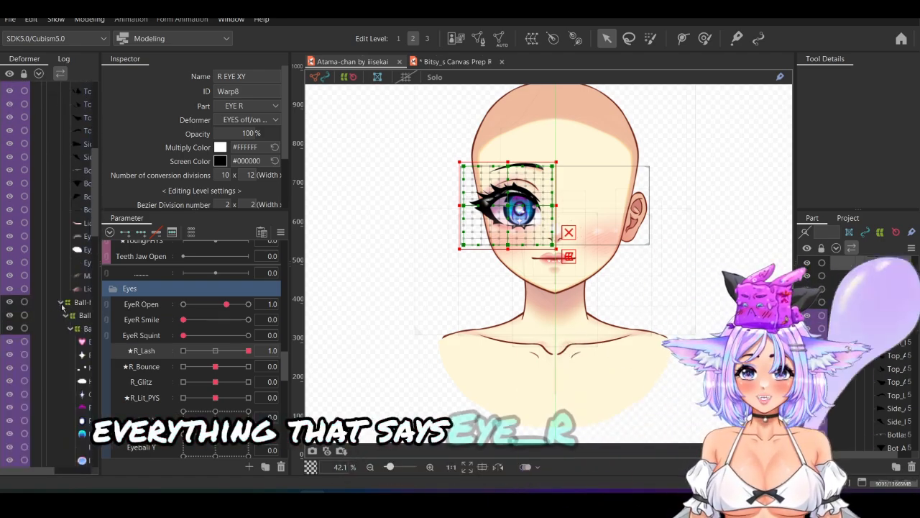
scroll(75, 332, "down", 3)
left_click(81, 378, "shift")
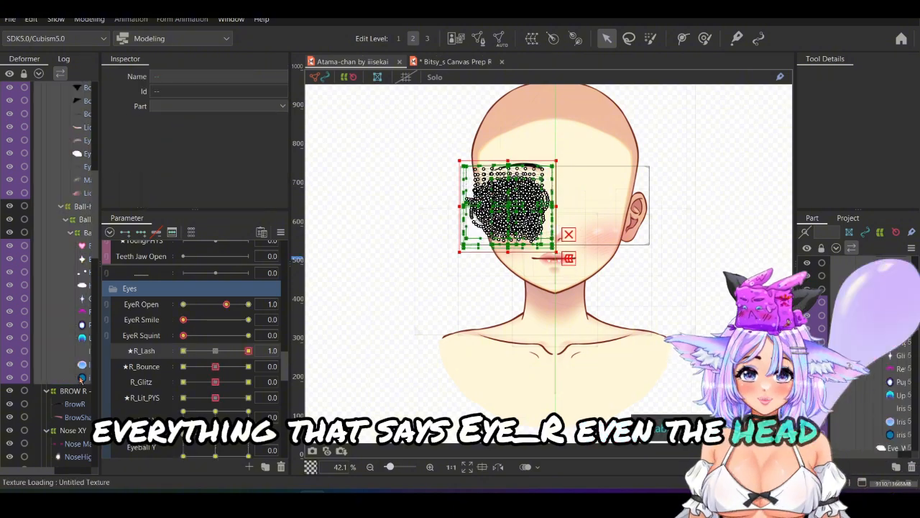
scroll(451, 204, "down", 2)
scroll(495, 148, "up", 2)
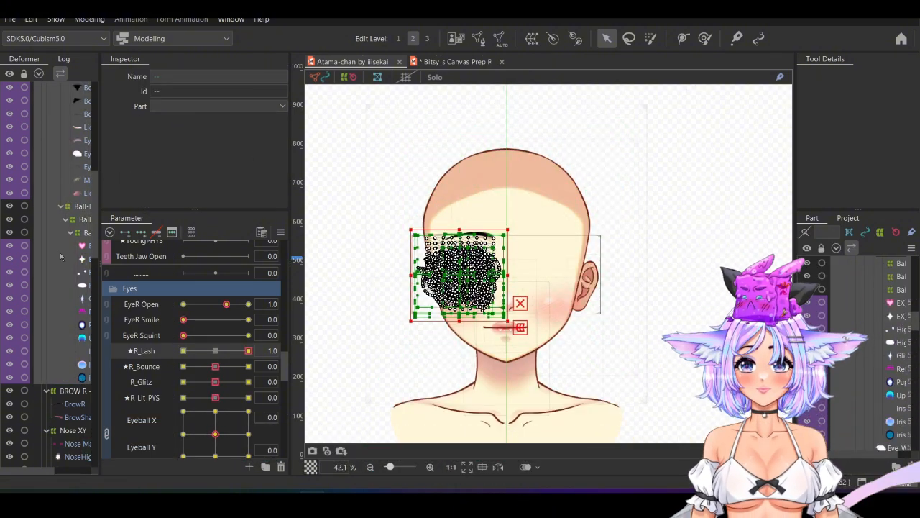
scroll(60, 252, "up", 7)
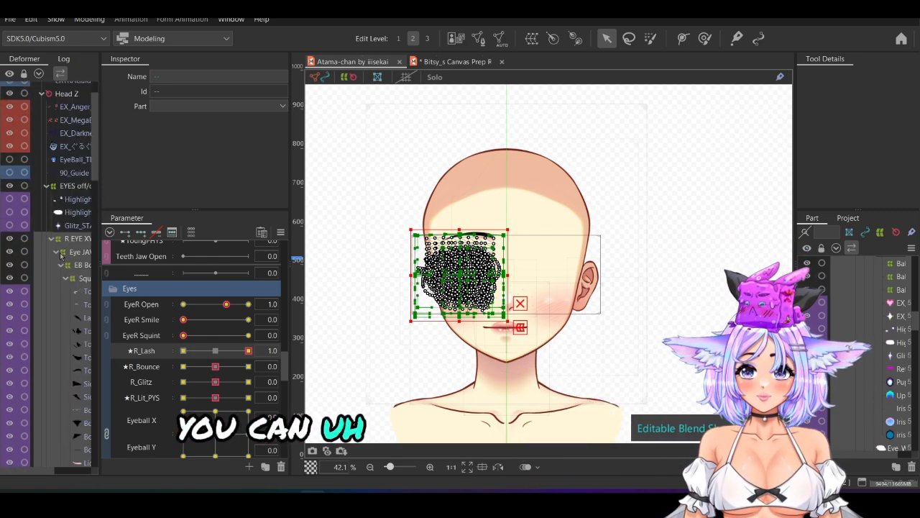
scroll(60, 255, "down", 4)
scroll(60, 255, "up", 3)
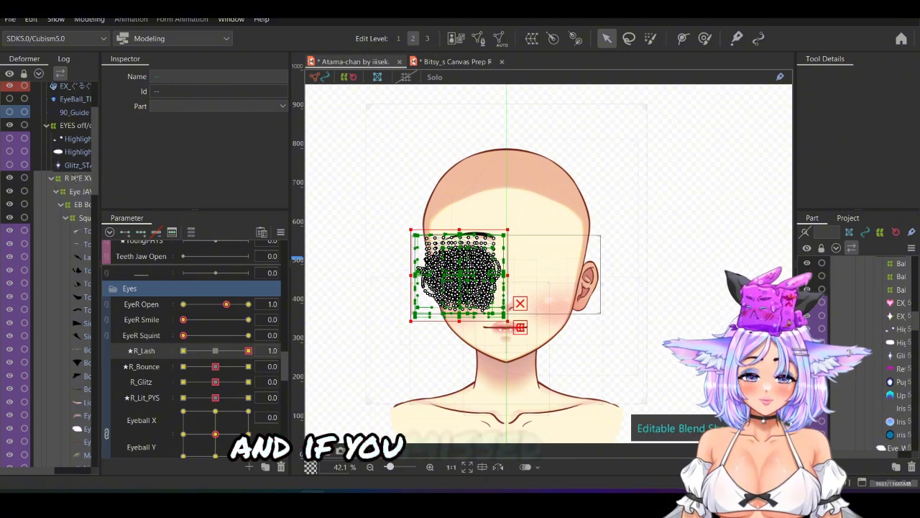
Paste a copy of the selected right eye rig and reflect it horizontally, with the Eyeball X and ANGLE X PHYS parameters also reflected
key("ctrl+v")
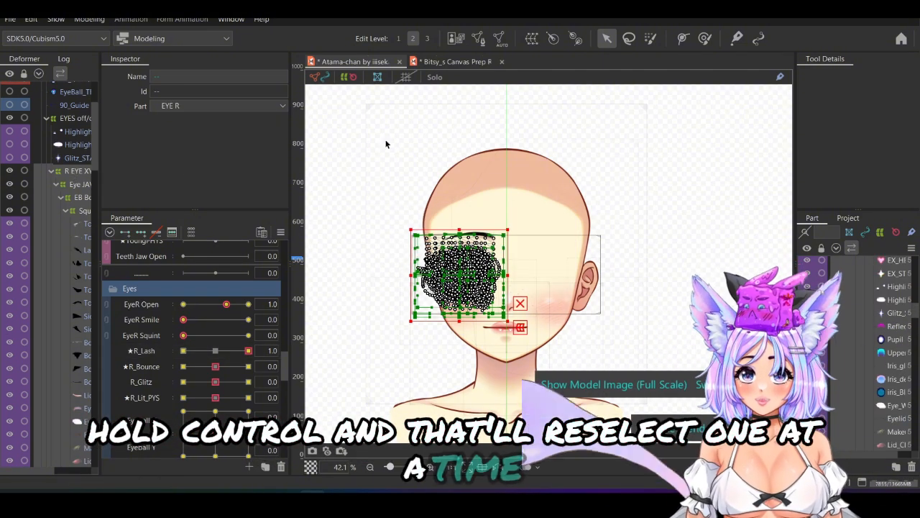
right_click(430, 128)
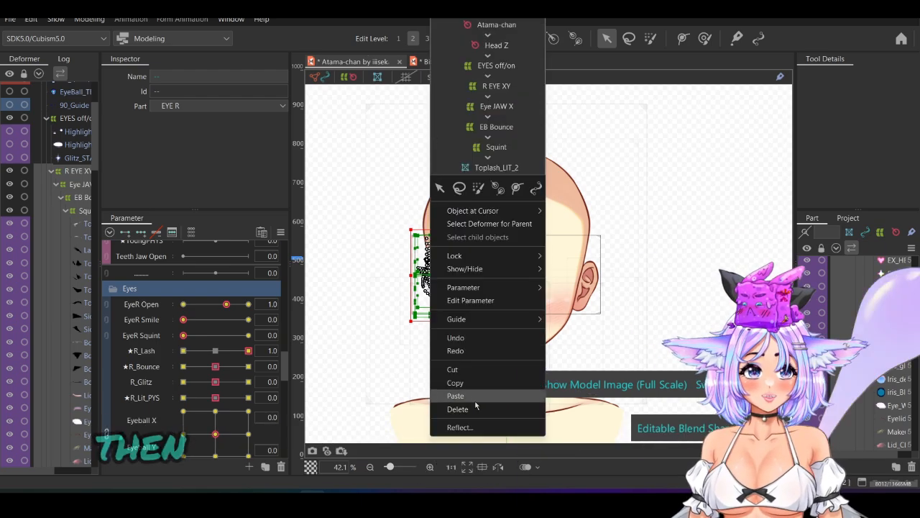
left_click(471, 428)
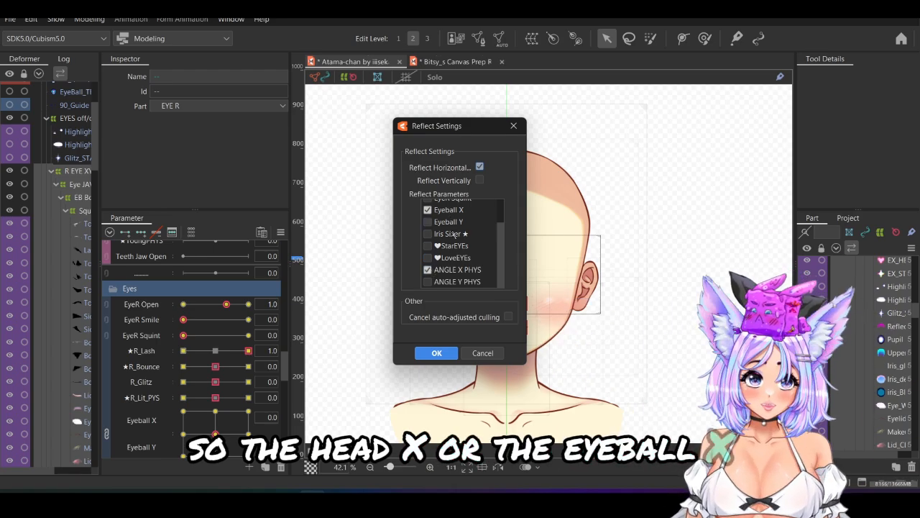
left_click(437, 353)
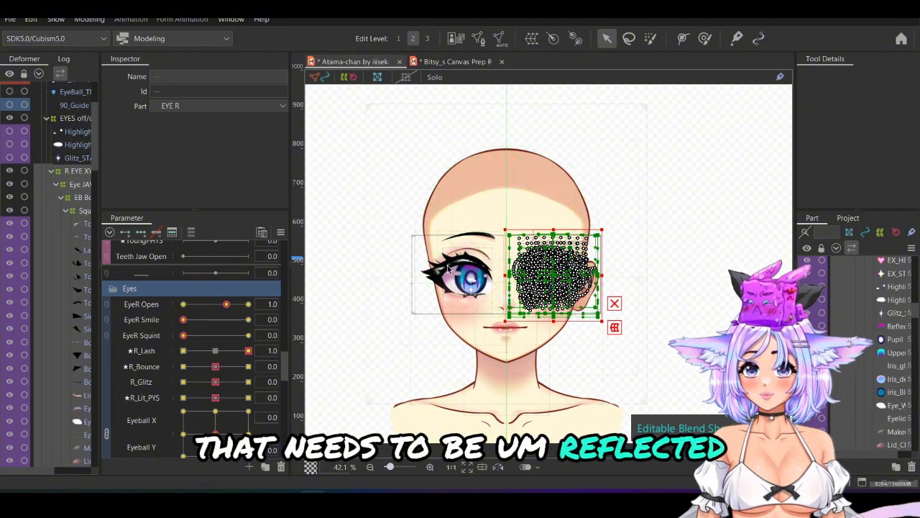
Rename the flipped copy's top warp deformer as L EYE XY
left_click(79, 171)
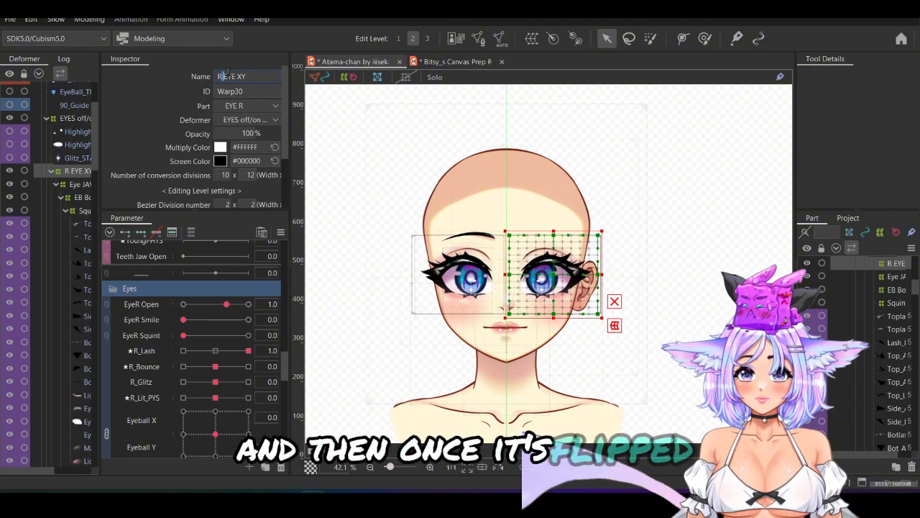
type("L")
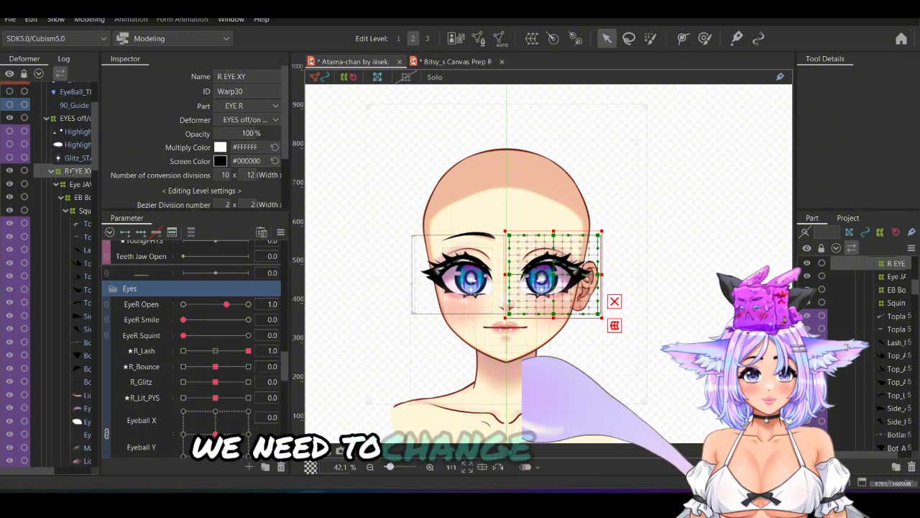
triple_click(223, 77)
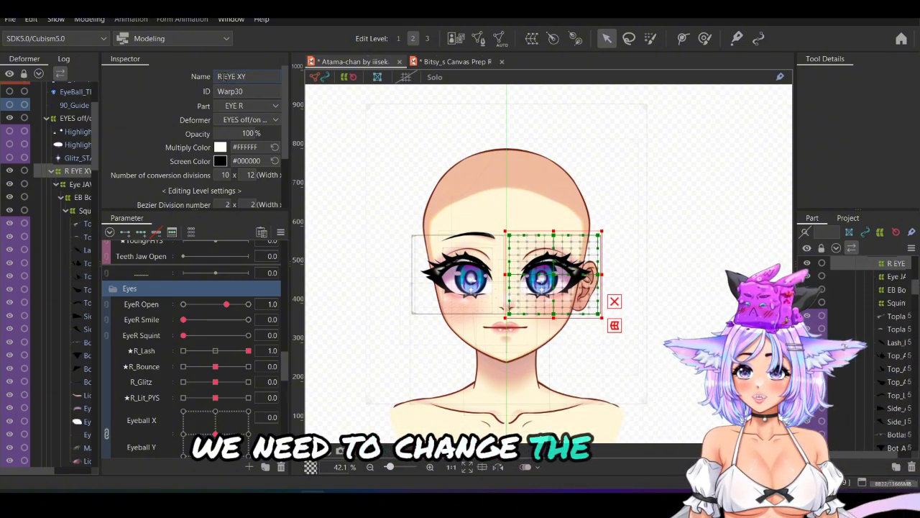
key("Return")
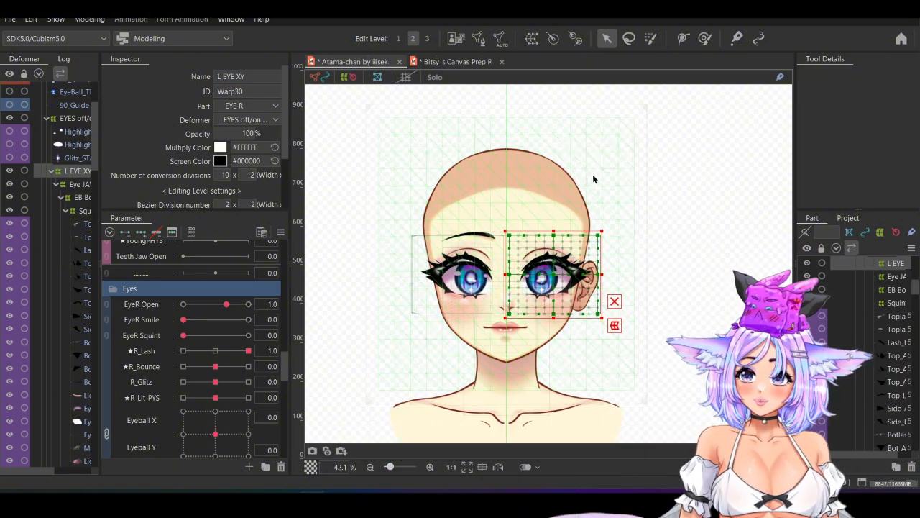
Reflect the left eye's two highlight meshes horizontally without reflecting Eyeball X or Y, and check them with the selection hidden at several eyeball positions
scroll(546, 148, "up", 2)
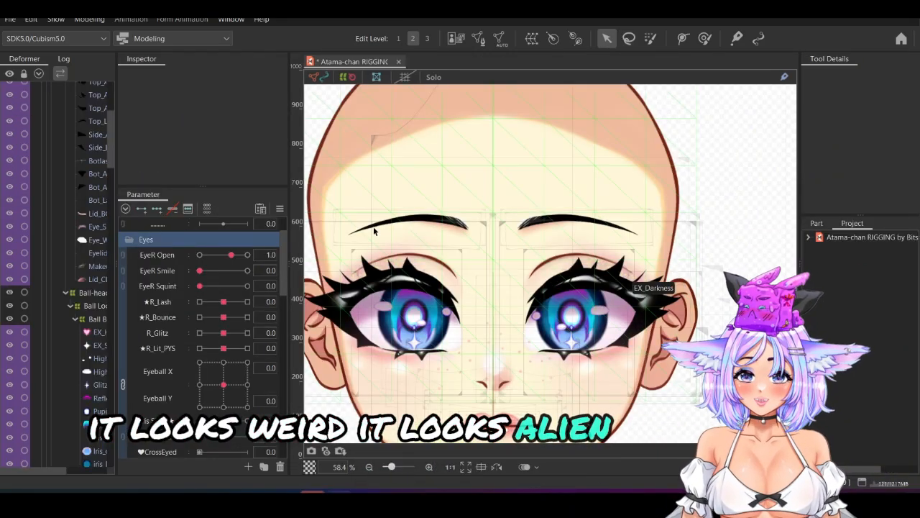
left_click(84, 359)
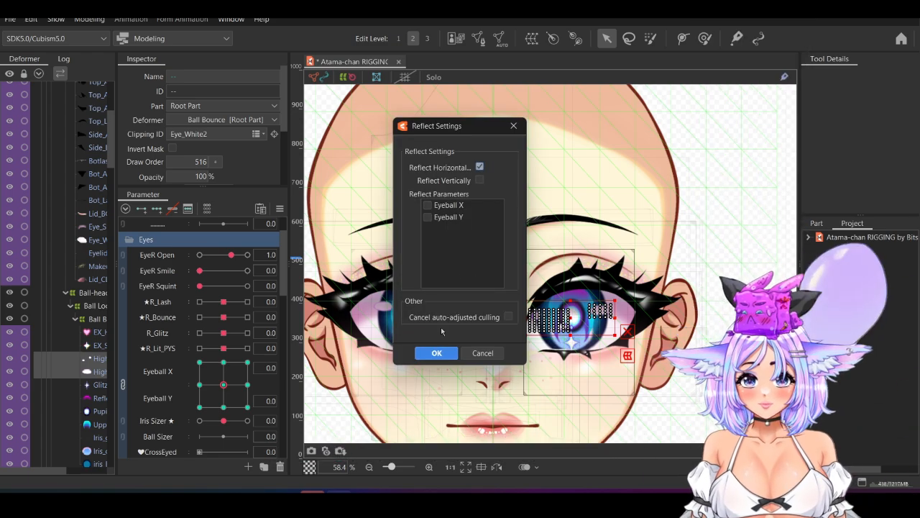
left_click(436, 352)
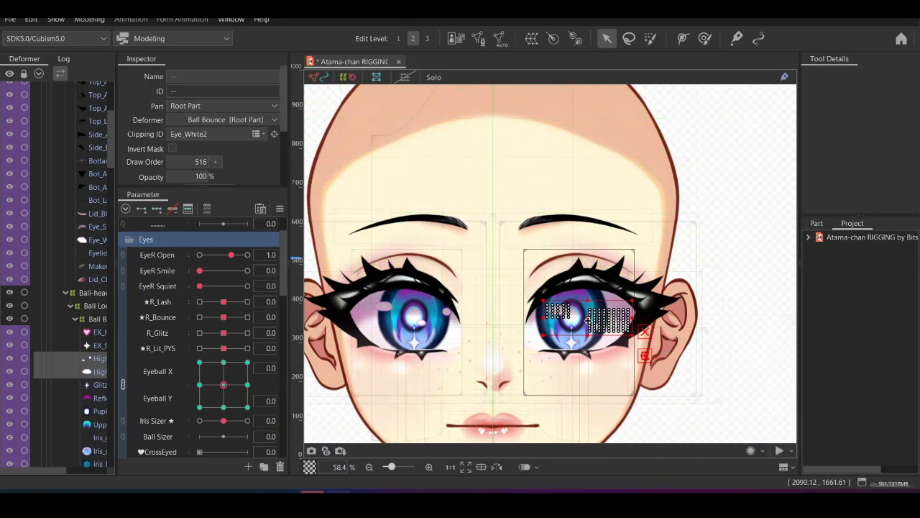
scroll(575, 351, "up", 2)
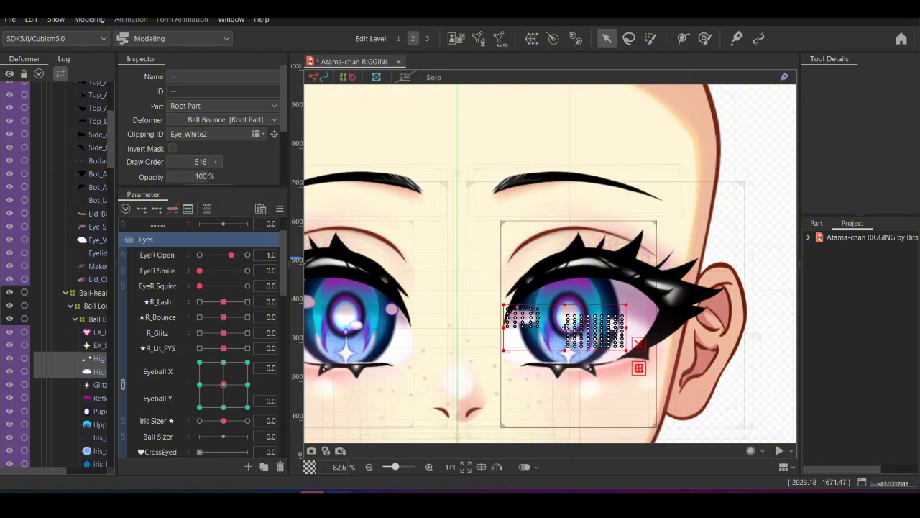
left_click(247, 386)
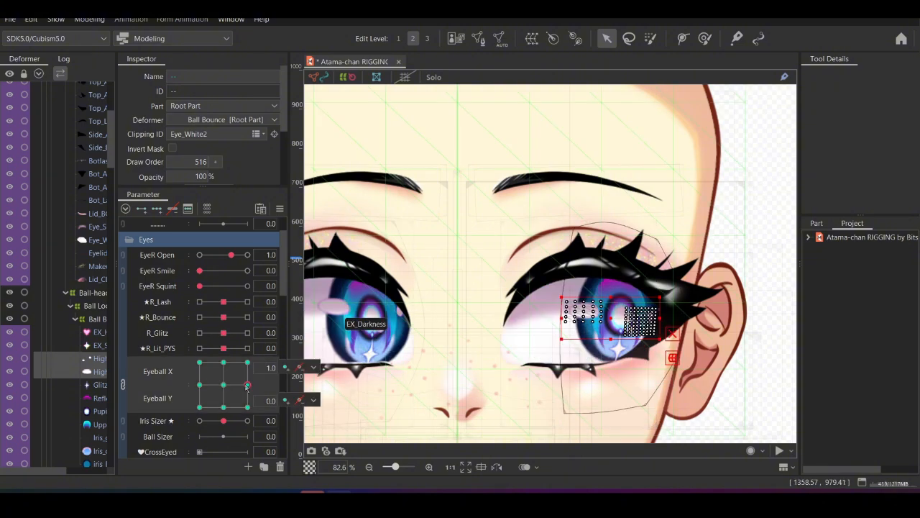
key("ctrl+h")
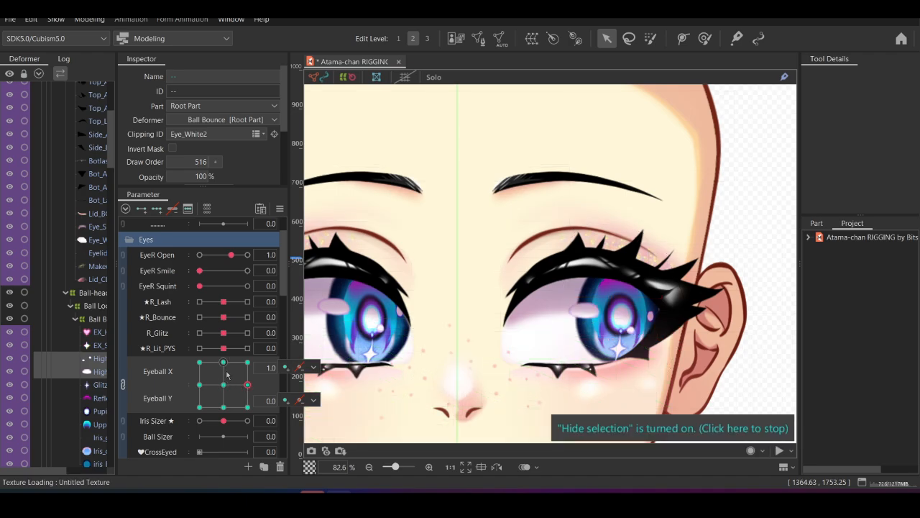
left_click(223, 361)
left_click(199, 384)
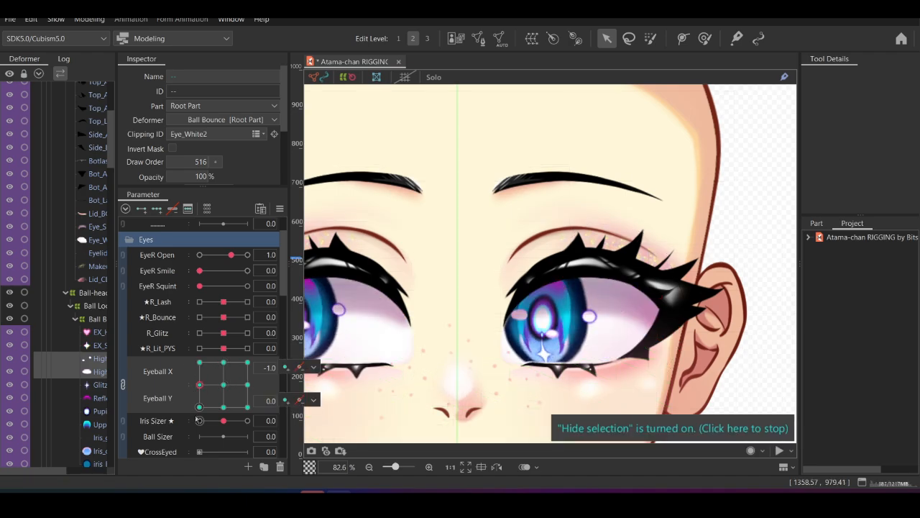
left_click(223, 407)
left_click(223, 385)
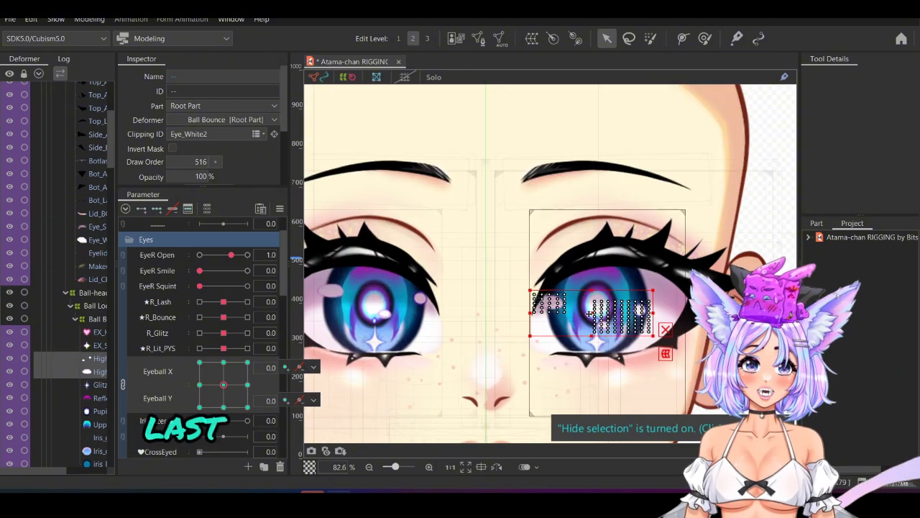
Shift the left eye's two highlights slightly down and outward, check them with the eyeball moved, and reset all parameters to default values
left_click_drag(532, 293, 652, 336)
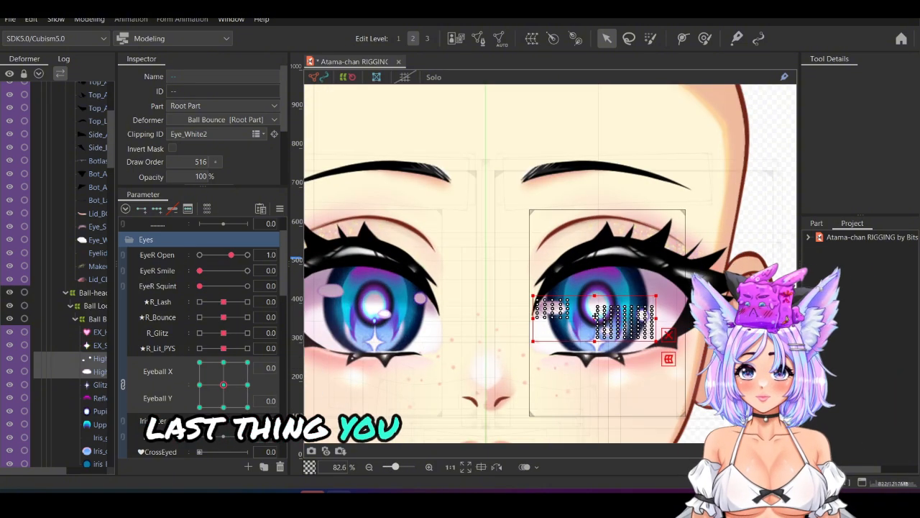
key("ctrl+t")
left_click_drag(223, 385, 247, 379)
left_click(224, 385)
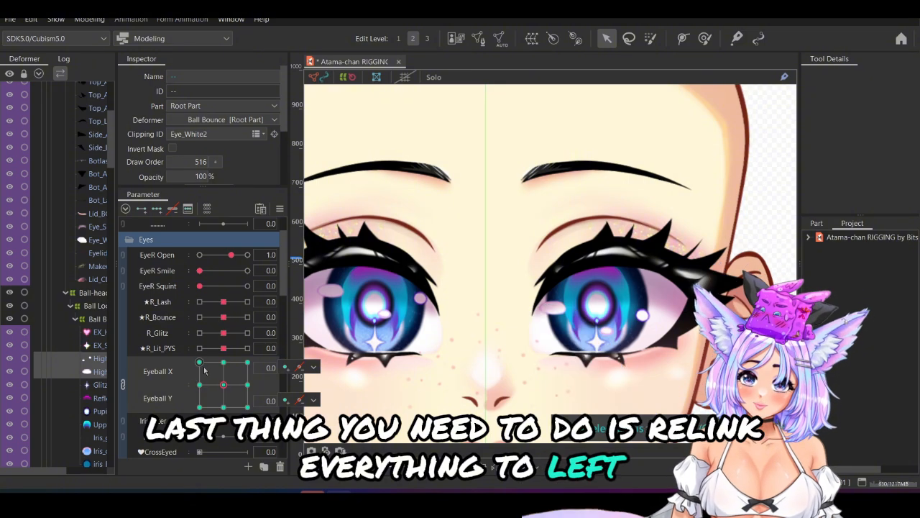
left_click(280, 208)
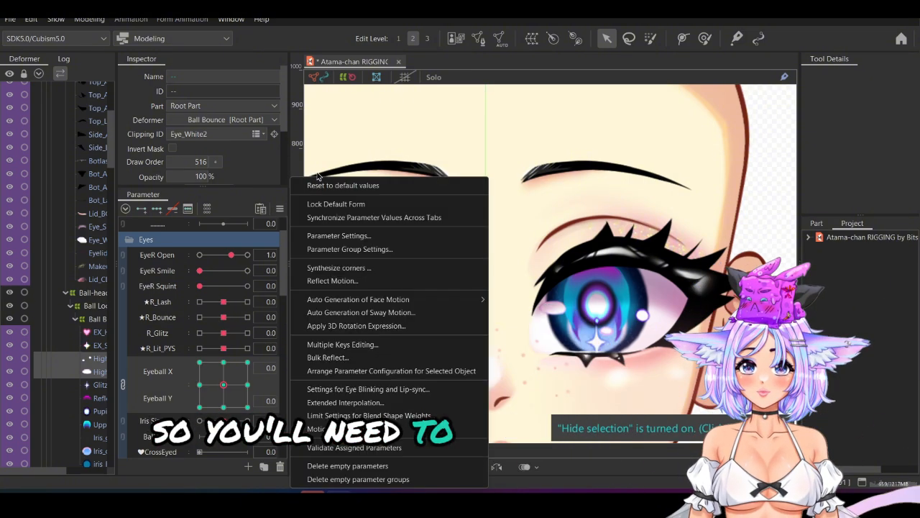
left_click(321, 187)
left_click(95, 319)
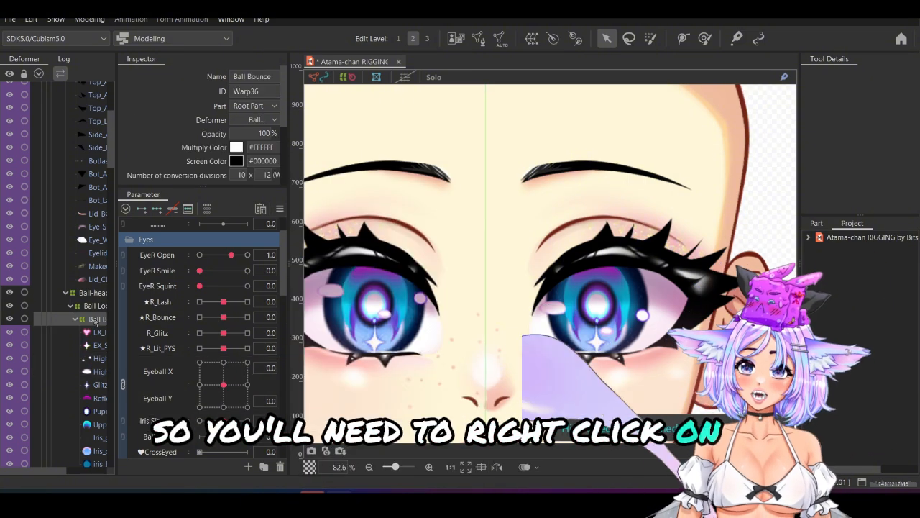
scroll(94, 323, "down", 6)
left_click(95, 328)
scroll(96, 298, "up", 7)
left_click(96, 302)
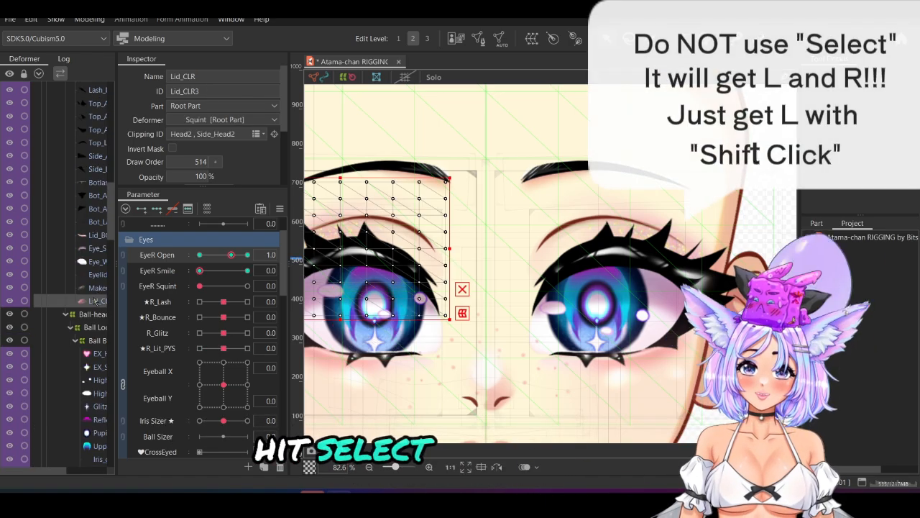
scroll(94, 296, "up", 4)
left_click(95, 288)
left_click(95, 197)
Select all of the left eye's deformers and art meshes, from L EYE XY down to its iris_Blue mesh
scroll(96, 199, "up", 4)
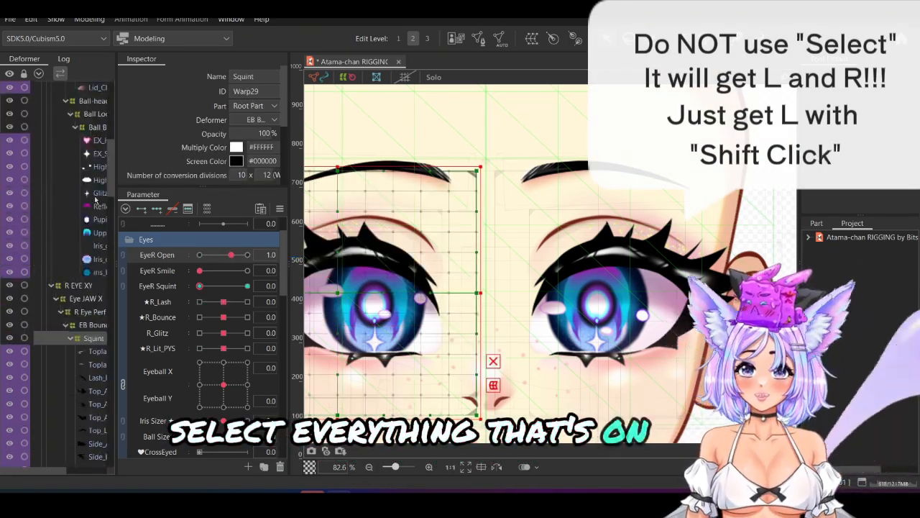
left_click(95, 219)
left_click(93, 273)
scroll(93, 273, "up", 5)
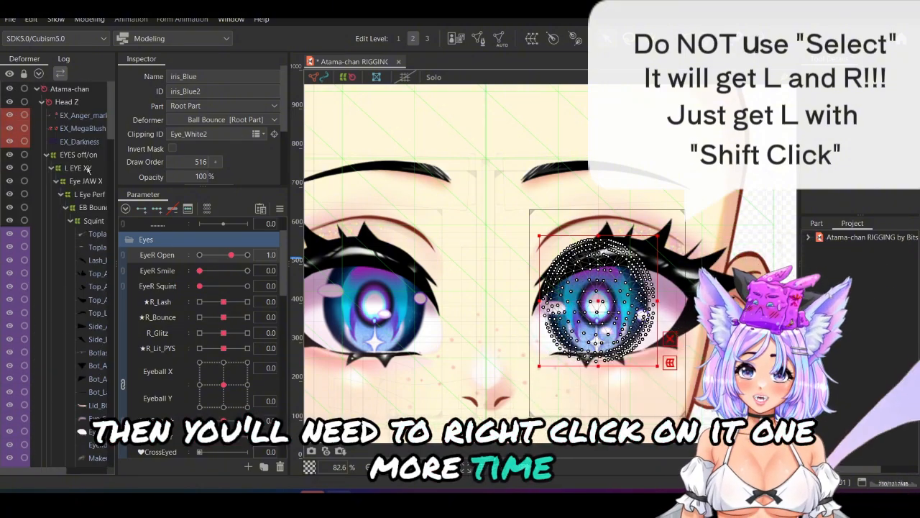
left_click(88, 168, "shift")
scroll(86, 180, "down", 8)
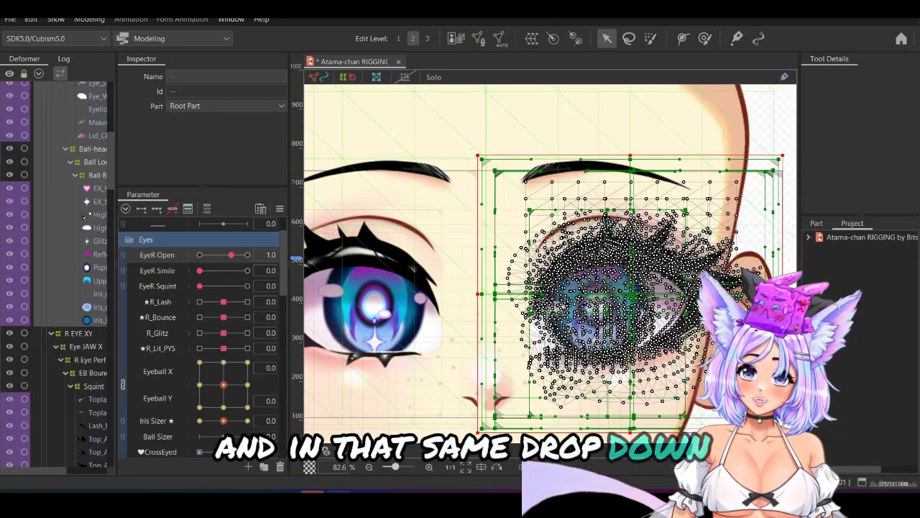
Try to change the selected left eye objects' EyeR Open link to another parameter
scroll(83, 215, "up", 8)
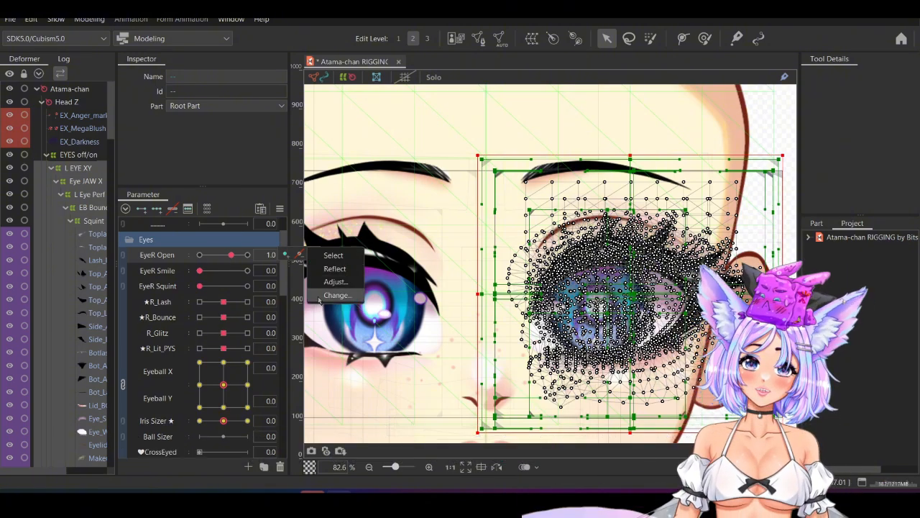
left_click(336, 296)
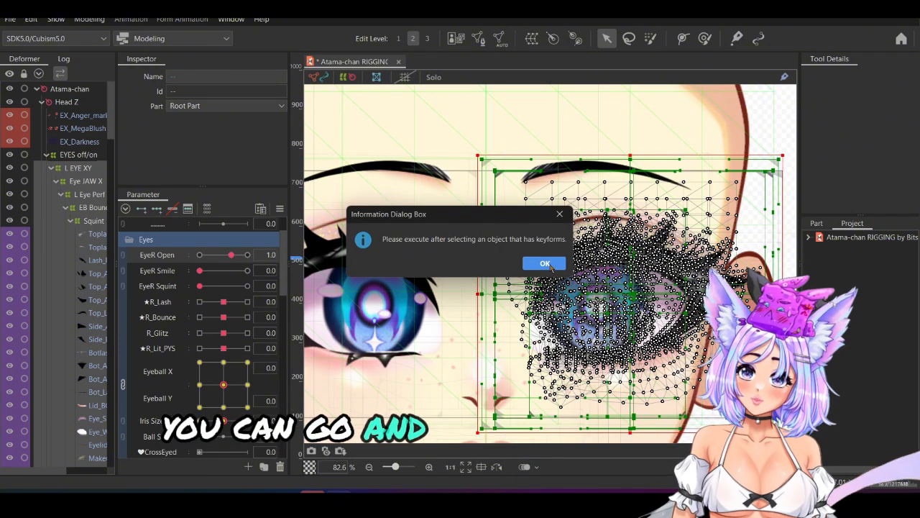
left_click(545, 263)
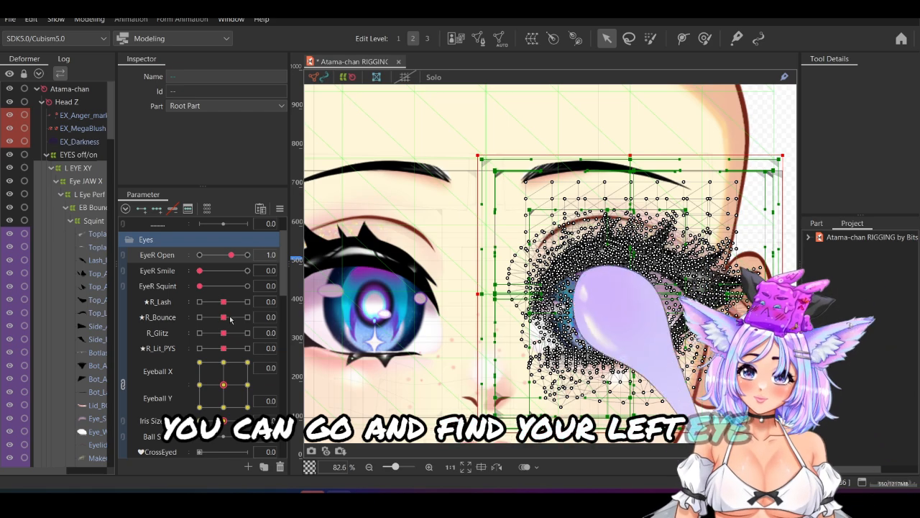
Set Iris Sizer ★ to 30.0, browse the target parameters offered for changing its link, and cancel without choosing one
scroll(228, 370, "down", 2)
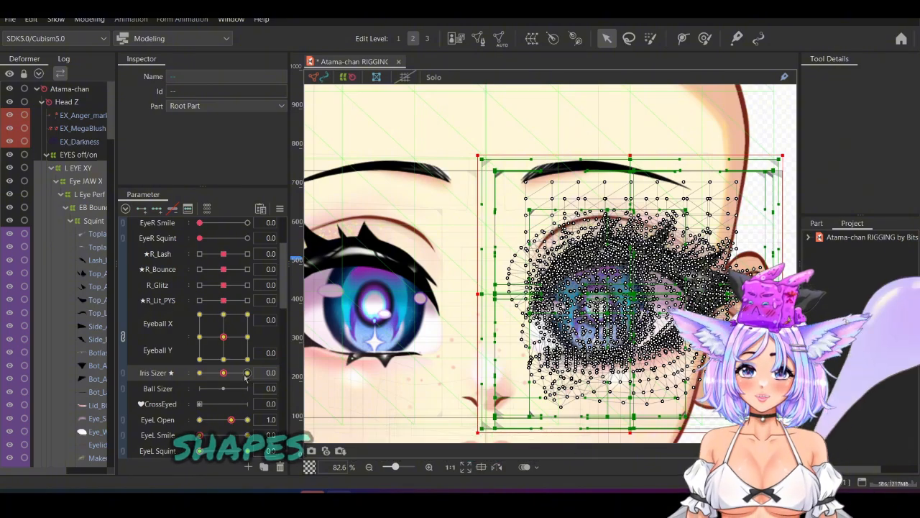
left_click(247, 373)
left_click(311, 375)
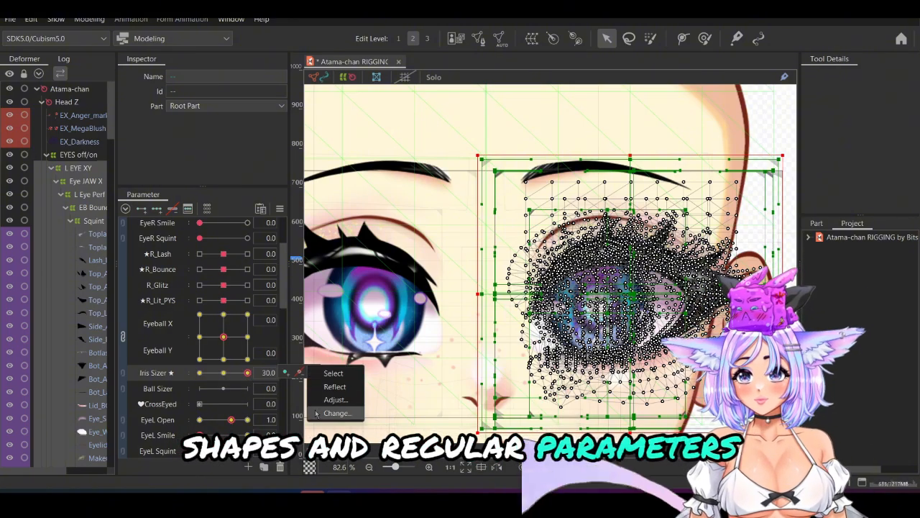
left_click(337, 412)
scroll(372, 257, "down", 3)
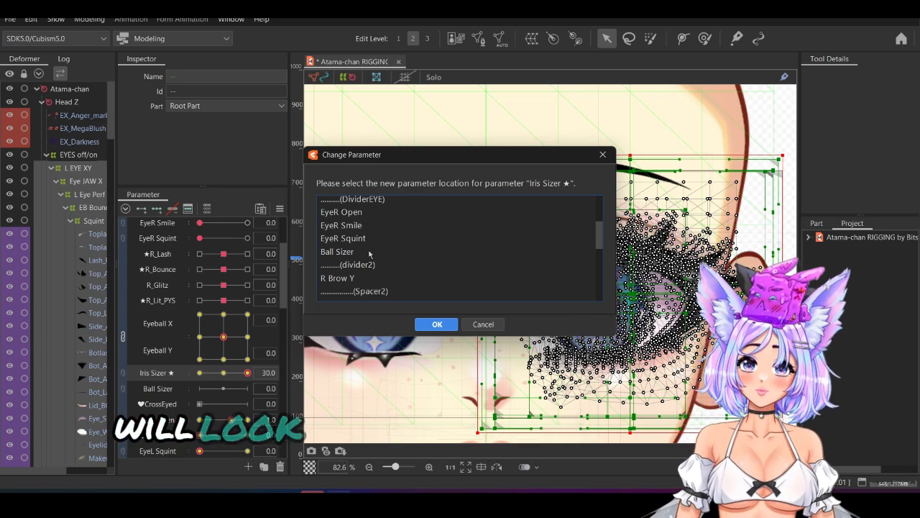
scroll(381, 248, "down", 2)
scroll(403, 240, "up", 5)
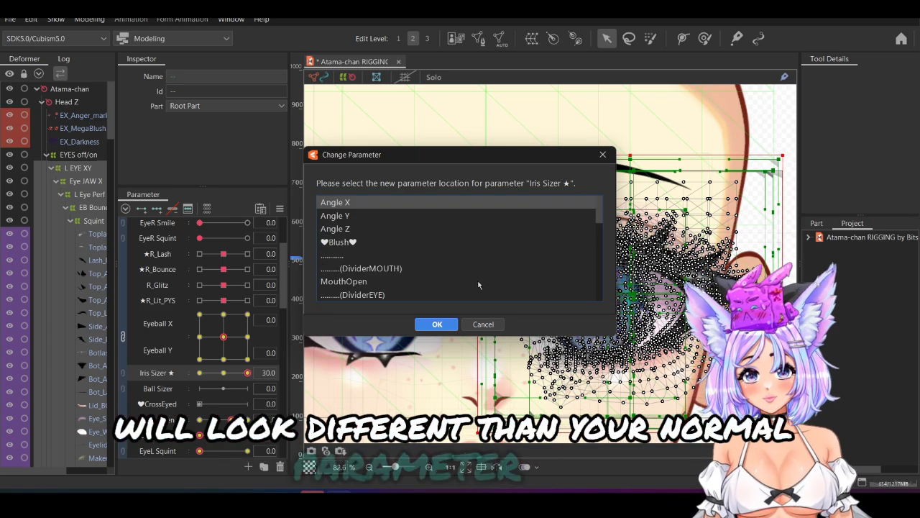
left_click(480, 324)
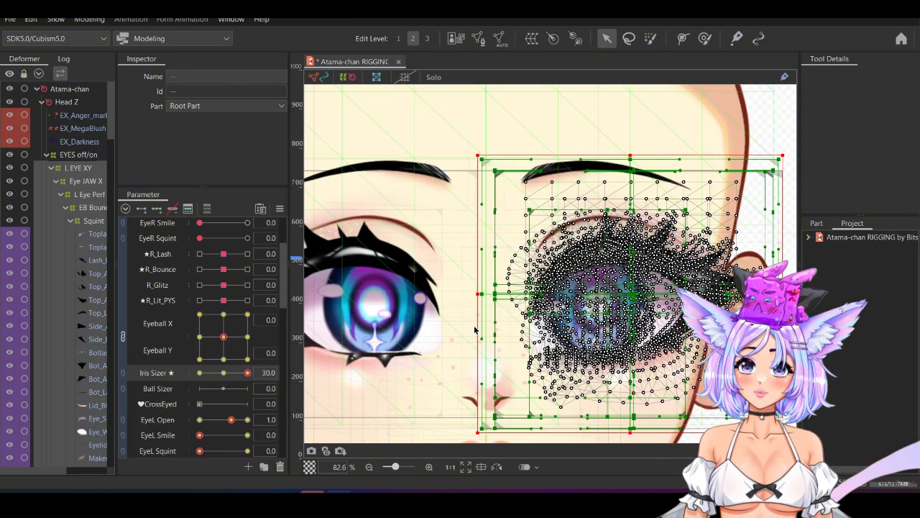